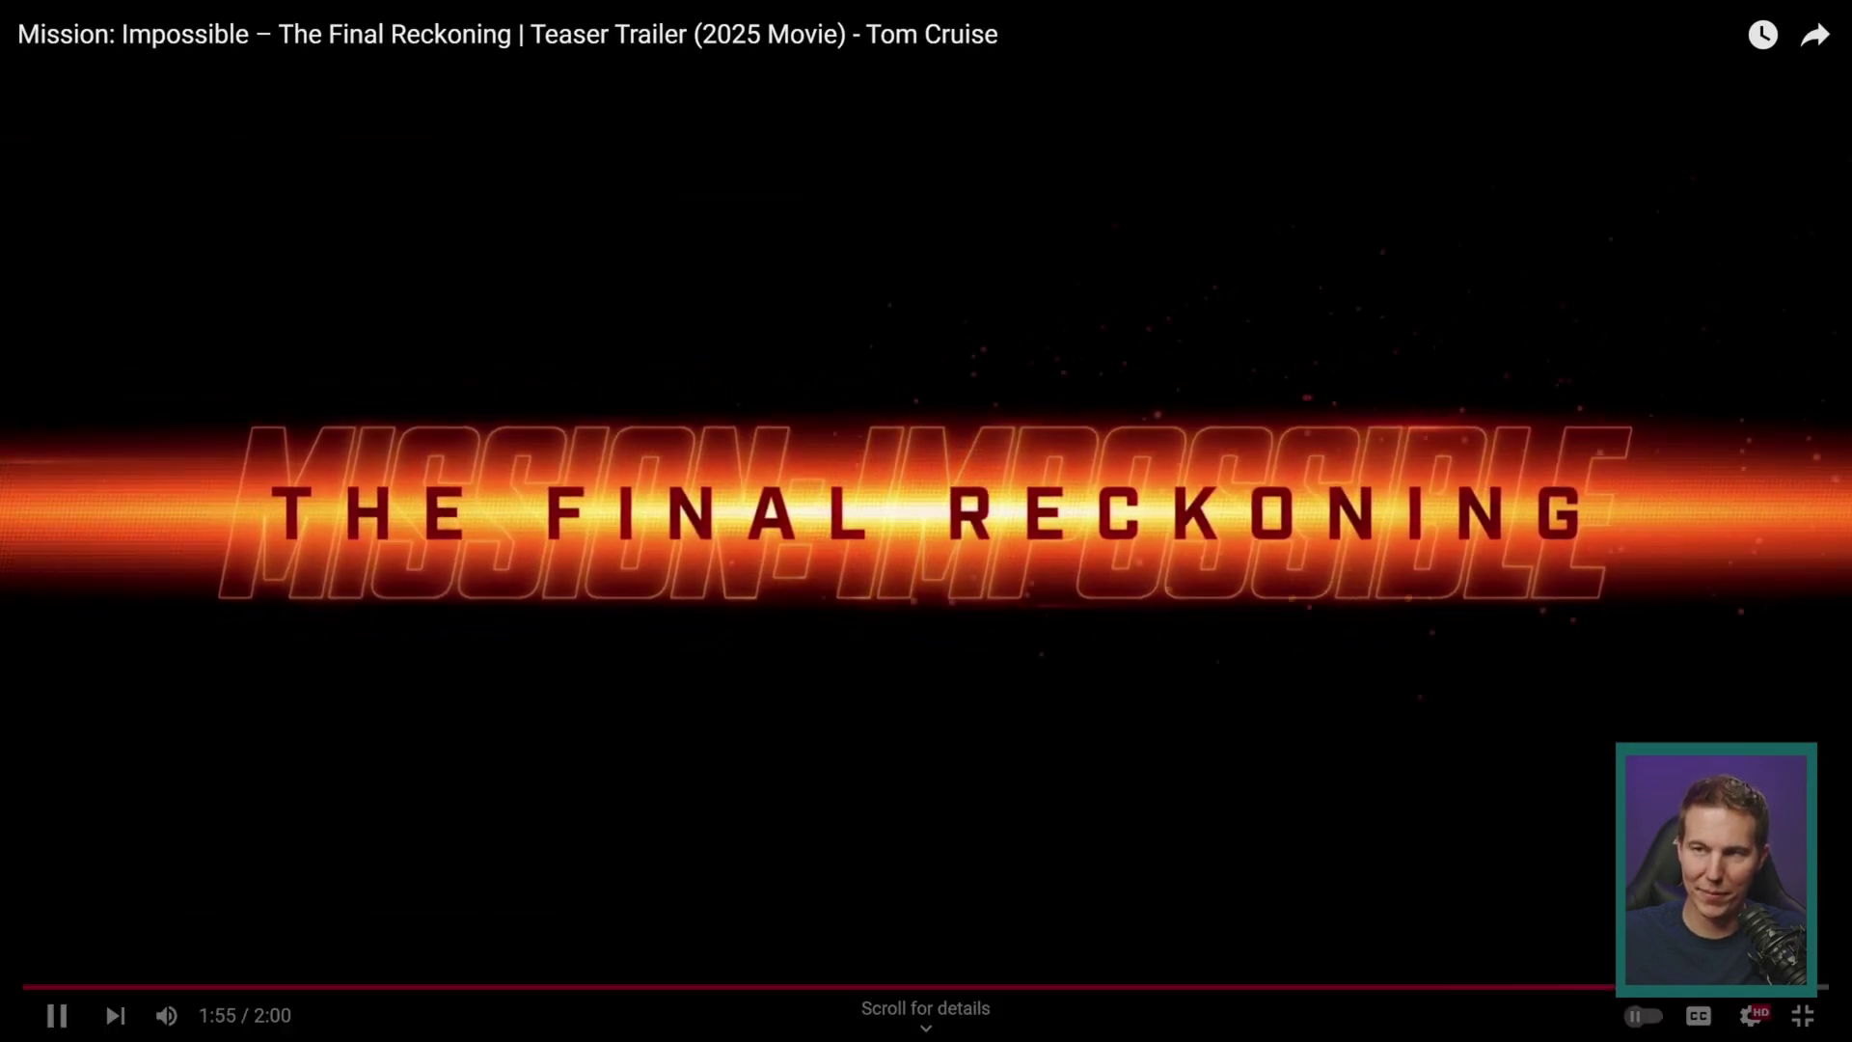
- Pause the trailer at 1:51, then circle the central flare and outline the MISSION: IMPOSSIBLE title with the annotation pen
{"action": "key", "text": "space"}
{"action": "key", "text": "Left"}
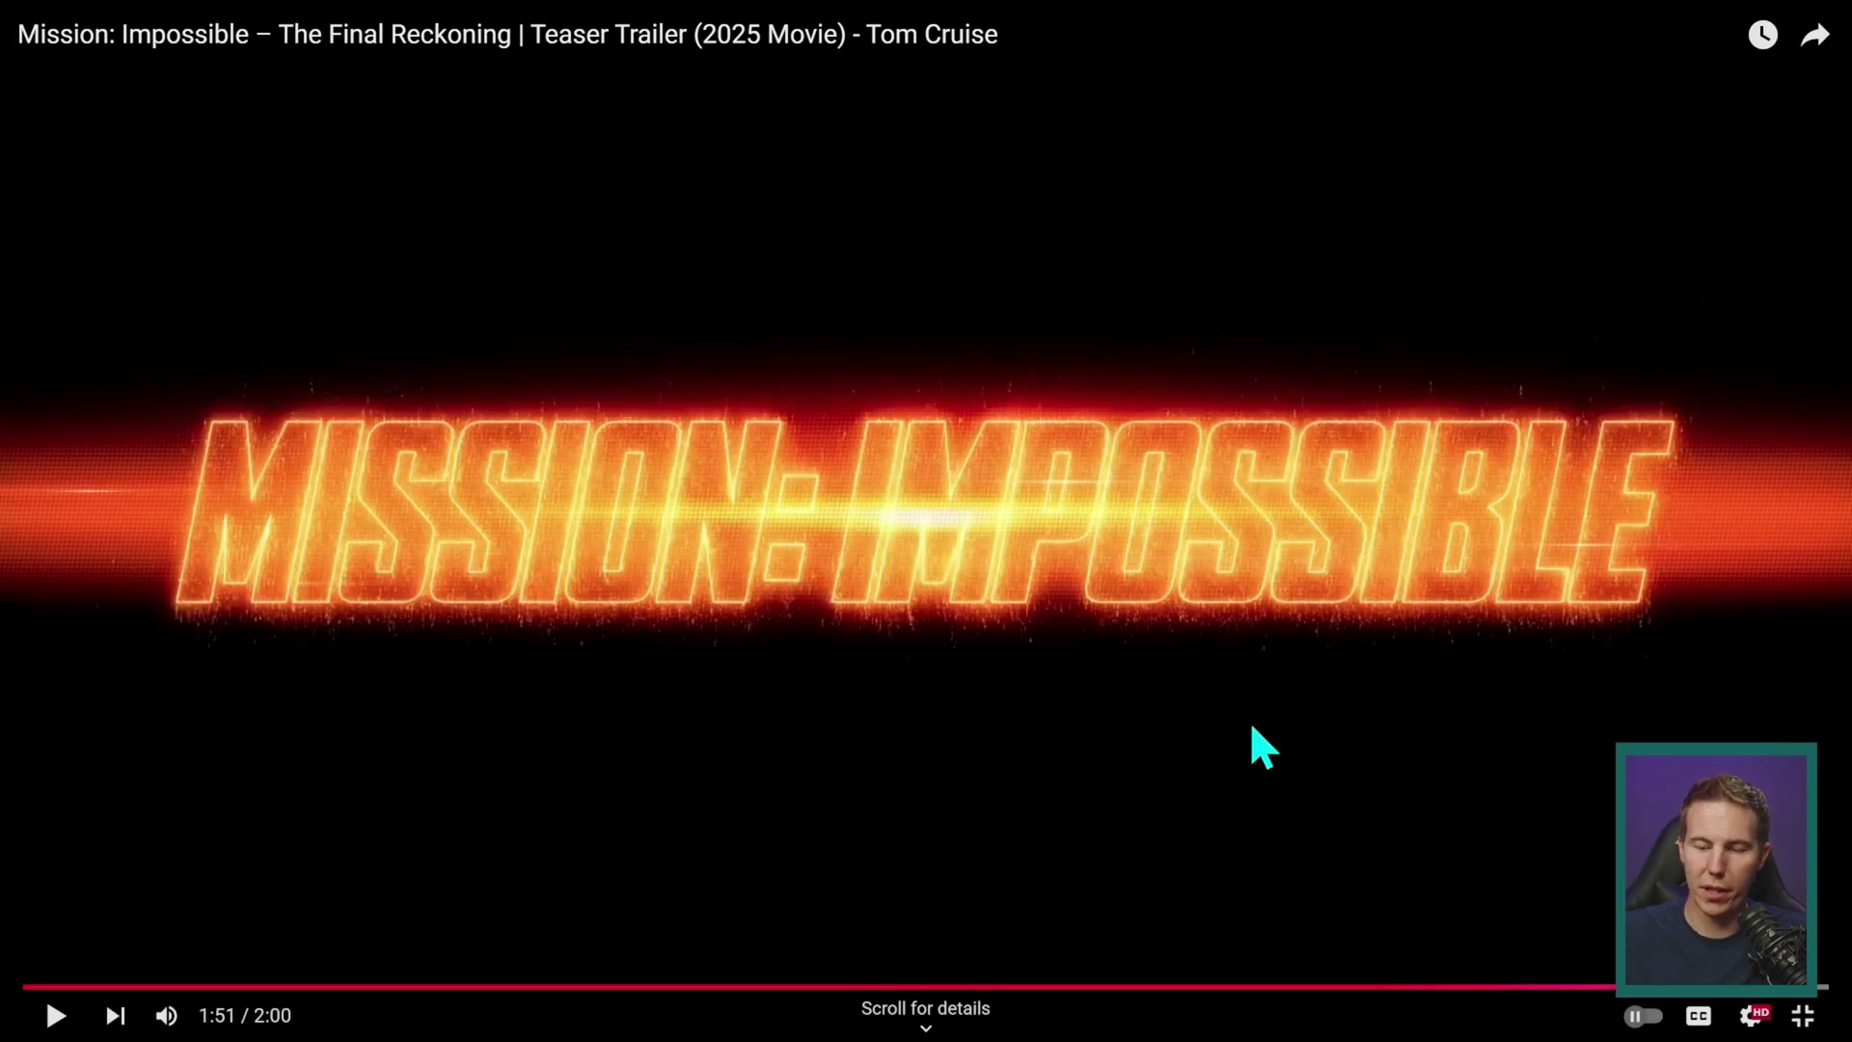
{"action": "mouse_move", "coordinate": [695, 511]}
{"action": "left_mouse_down"}
{"action": "mouse_move", "coordinate": [1162, 535]}
{"action": "mouse_move", "coordinate": [938, 502]}
{"action": "left_mouse_up"}
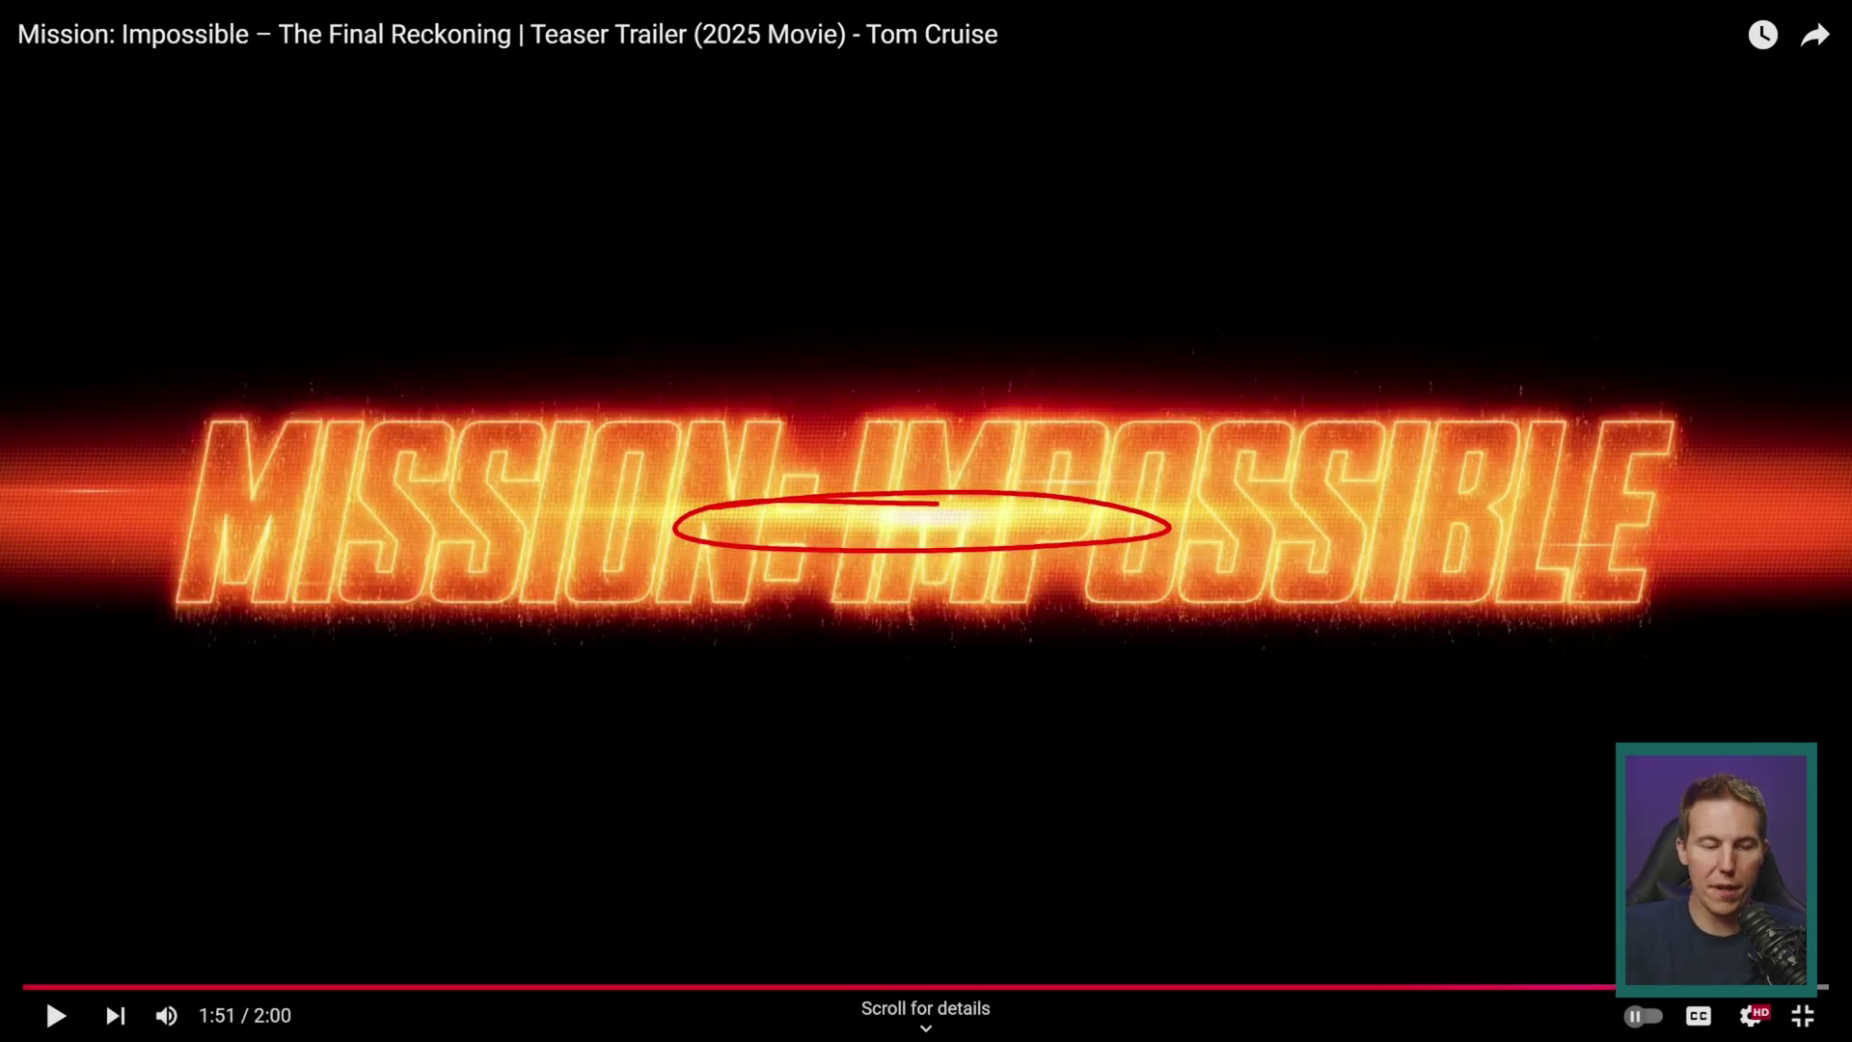
{"action": "mouse_move", "coordinate": [214, 410]}
{"action": "left_mouse_down"}
{"action": "mouse_move", "coordinate": [157, 632]}
{"action": "mouse_move", "coordinate": [1099, 614]}
{"action": "mouse_move", "coordinate": [1690, 420]}
{"action": "mouse_move", "coordinate": [421, 408]}
{"action": "left_mouse_up"}
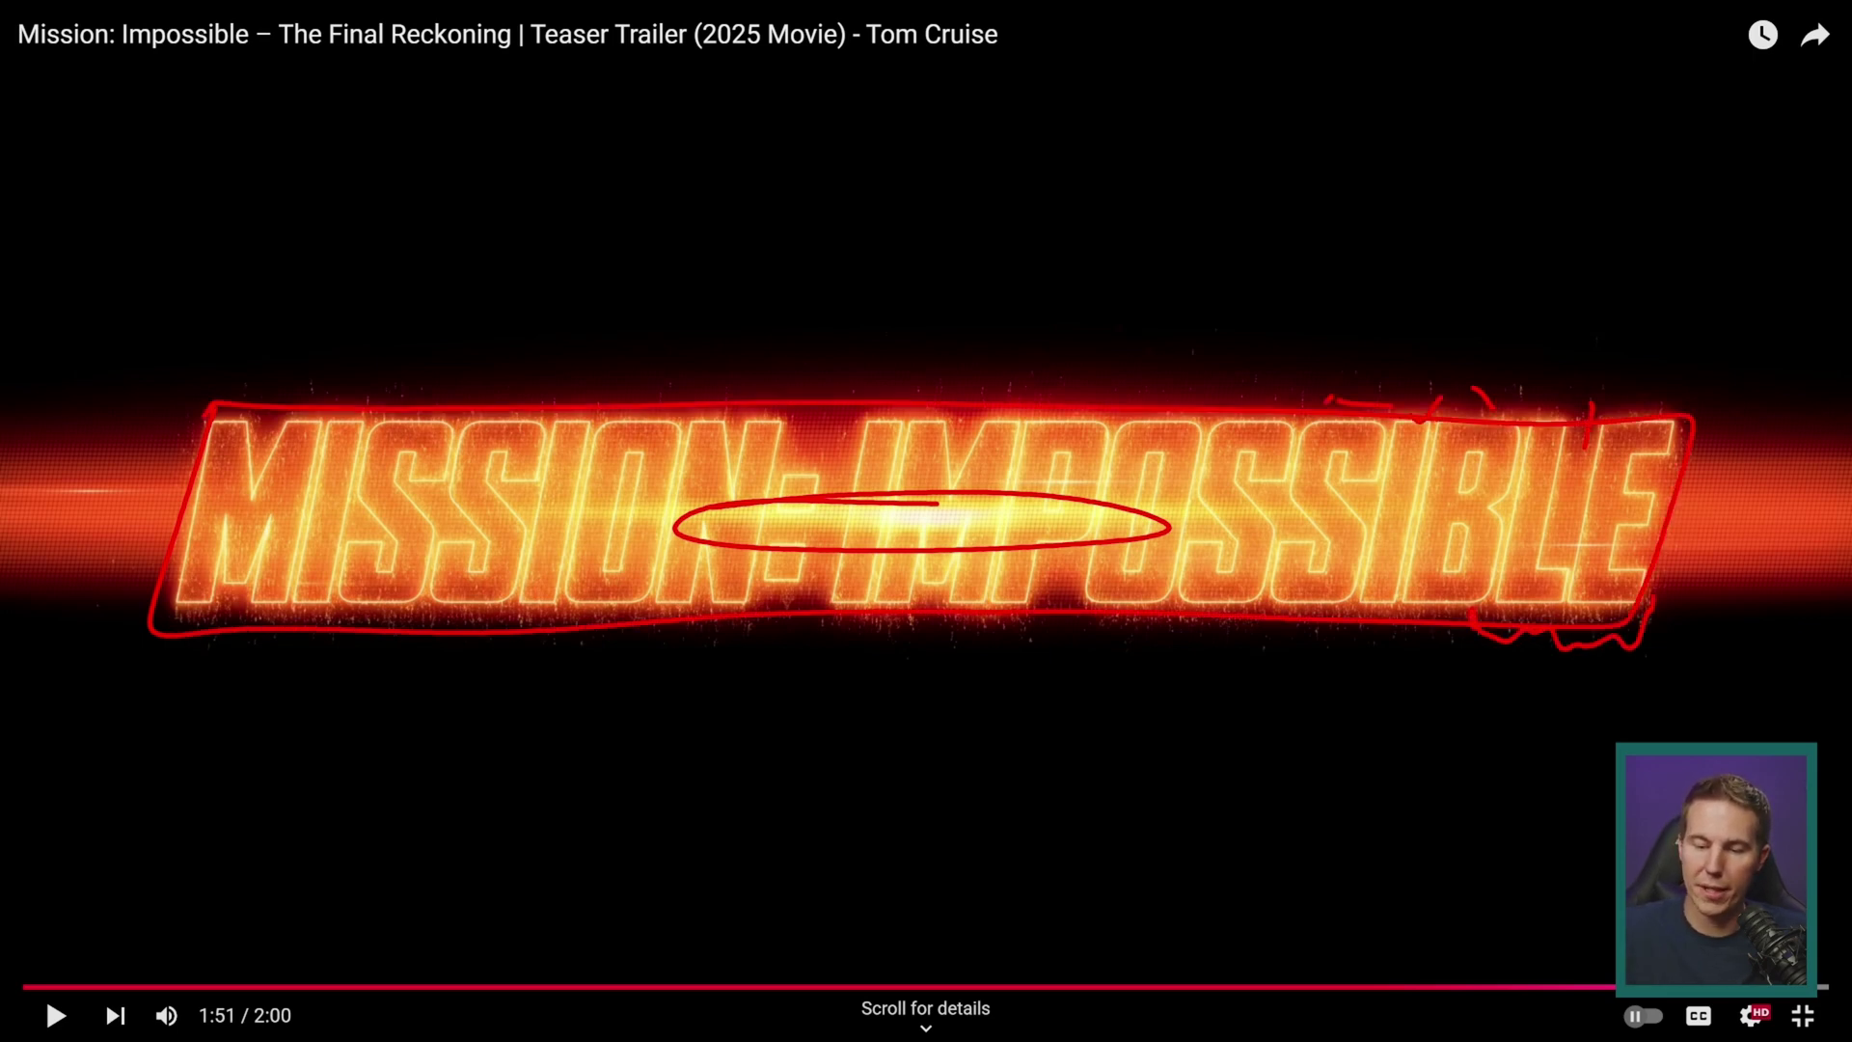
- Advance the trailer to 1:53 and mark the drift direction of the particles above the title, clearing the annotations when done
{"action": "key", "text": "space"}
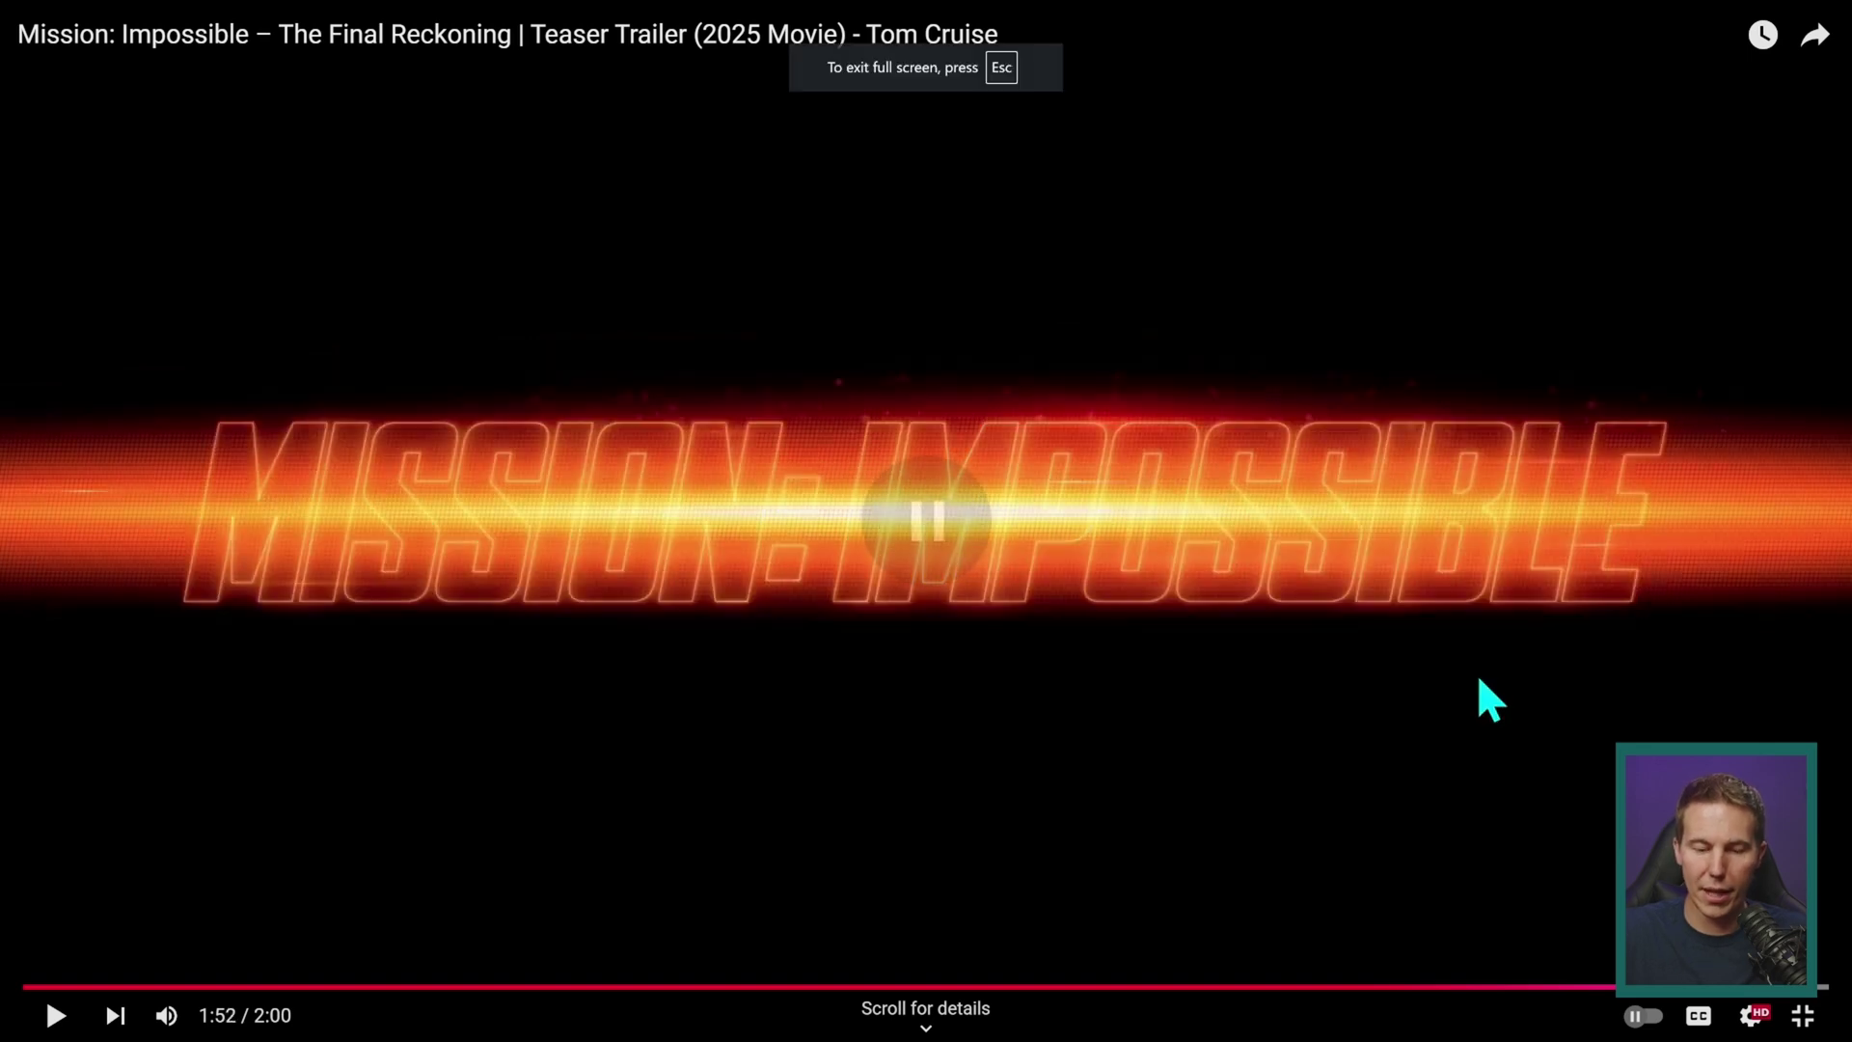
{"action": "key", "text": "space"}
{"action": "key", "text": "space"}
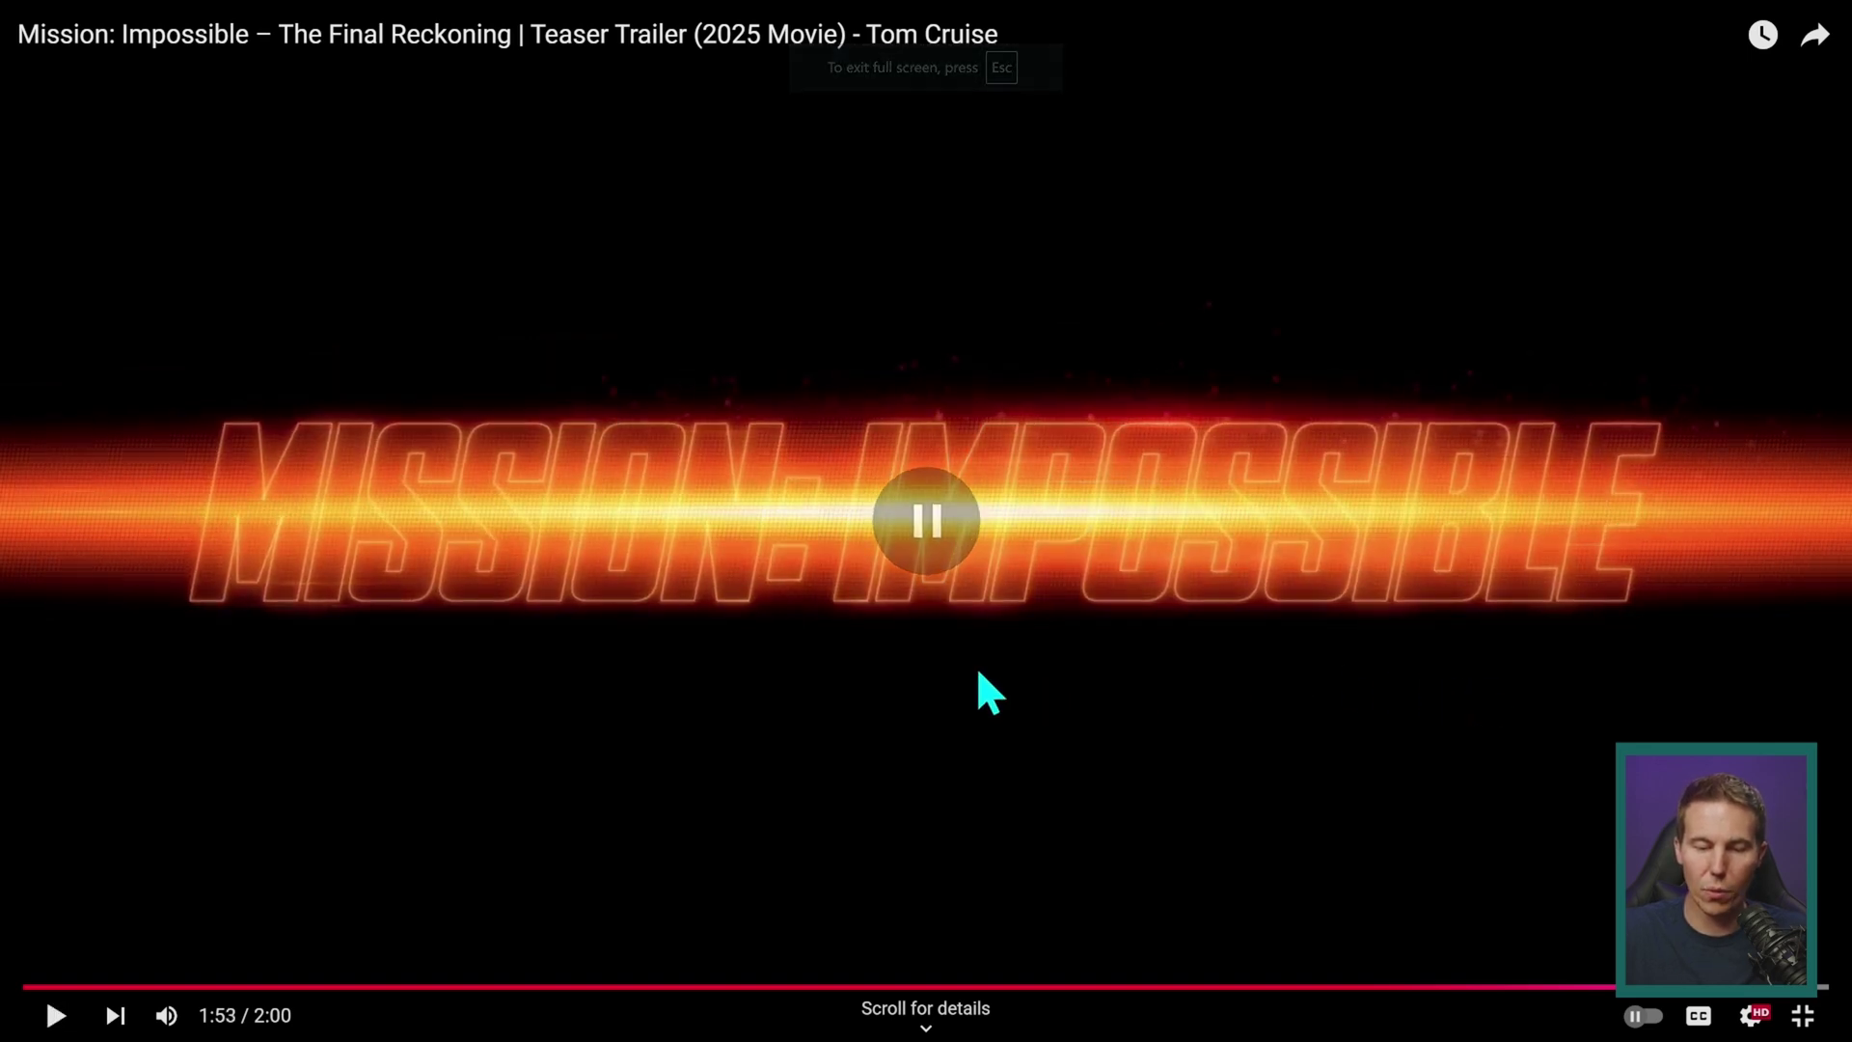
{"action": "left_click_drag", "start_coordinate": [691, 422], "coordinate": [865, 379]}
{"action": "left_click_drag", "start_coordinate": [1025, 400], "coordinate": [1077, 387]}
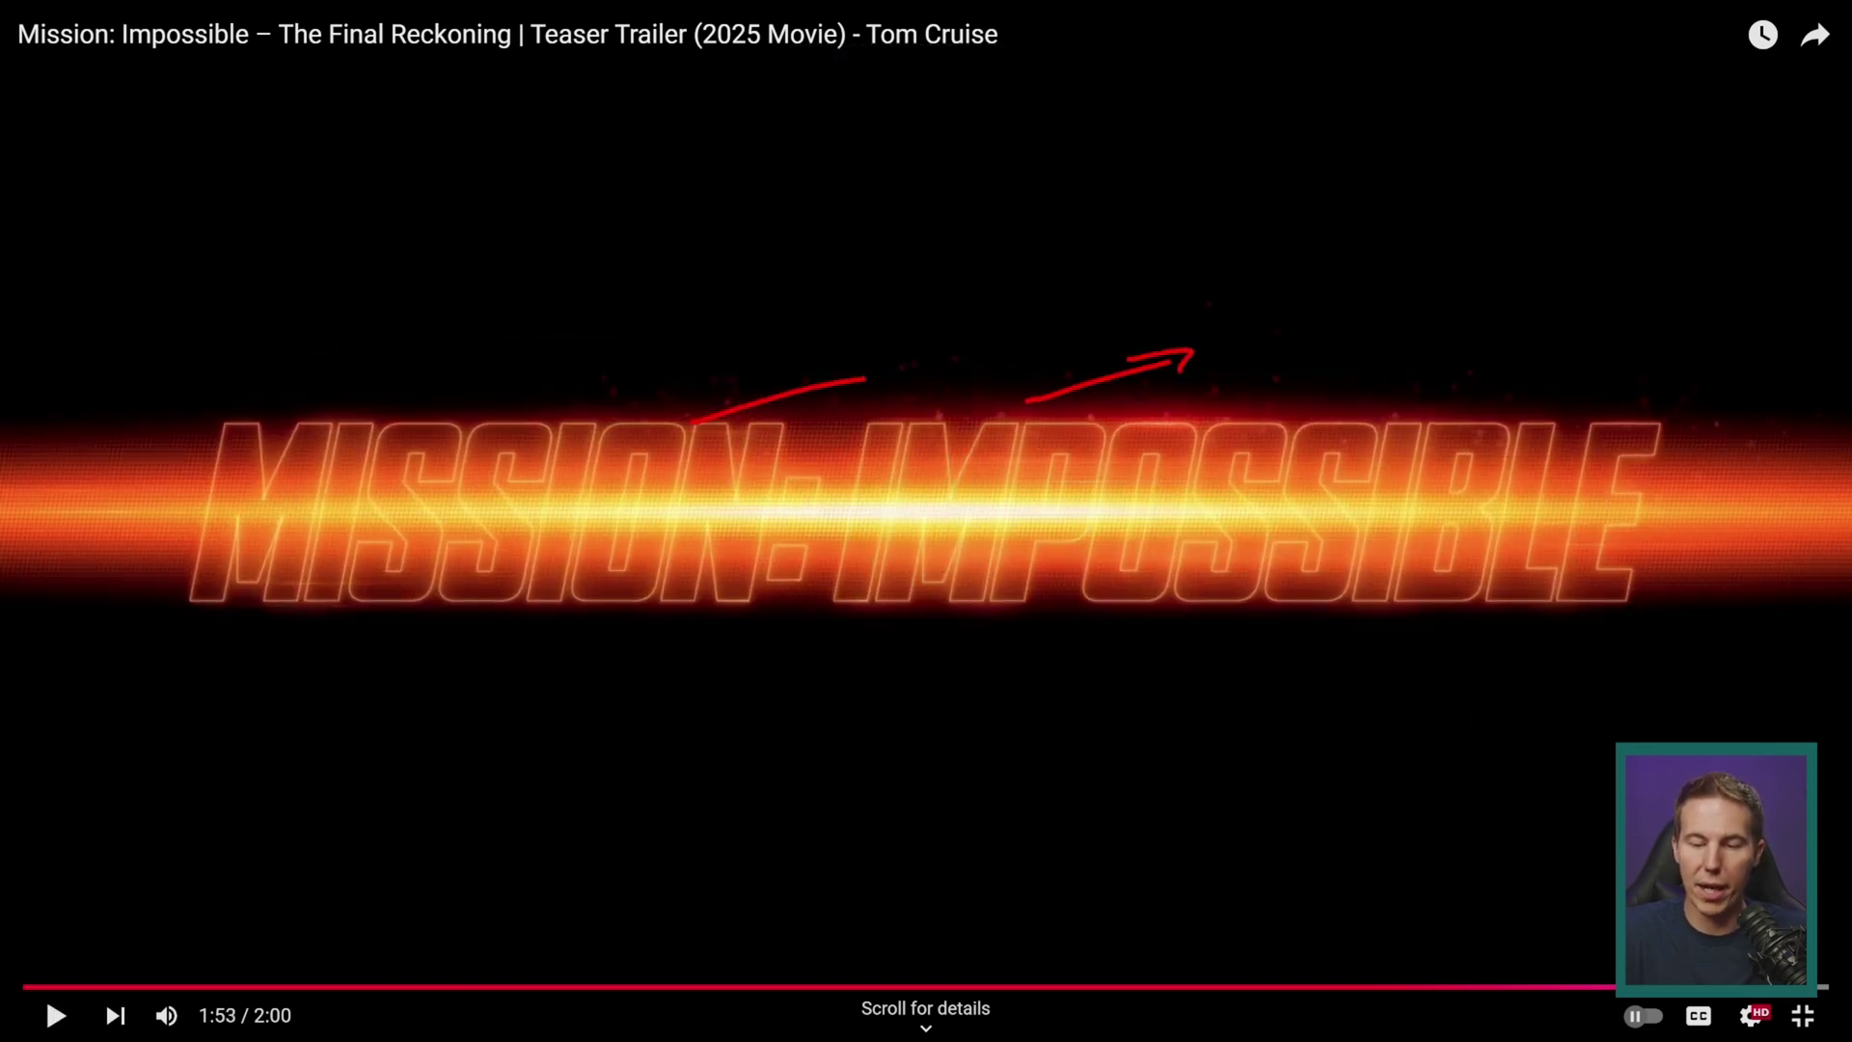
{"action": "left_click_drag", "start_coordinate": [1328, 419], "coordinate": [1517, 381]}
{"action": "key", "text": "Escape"}
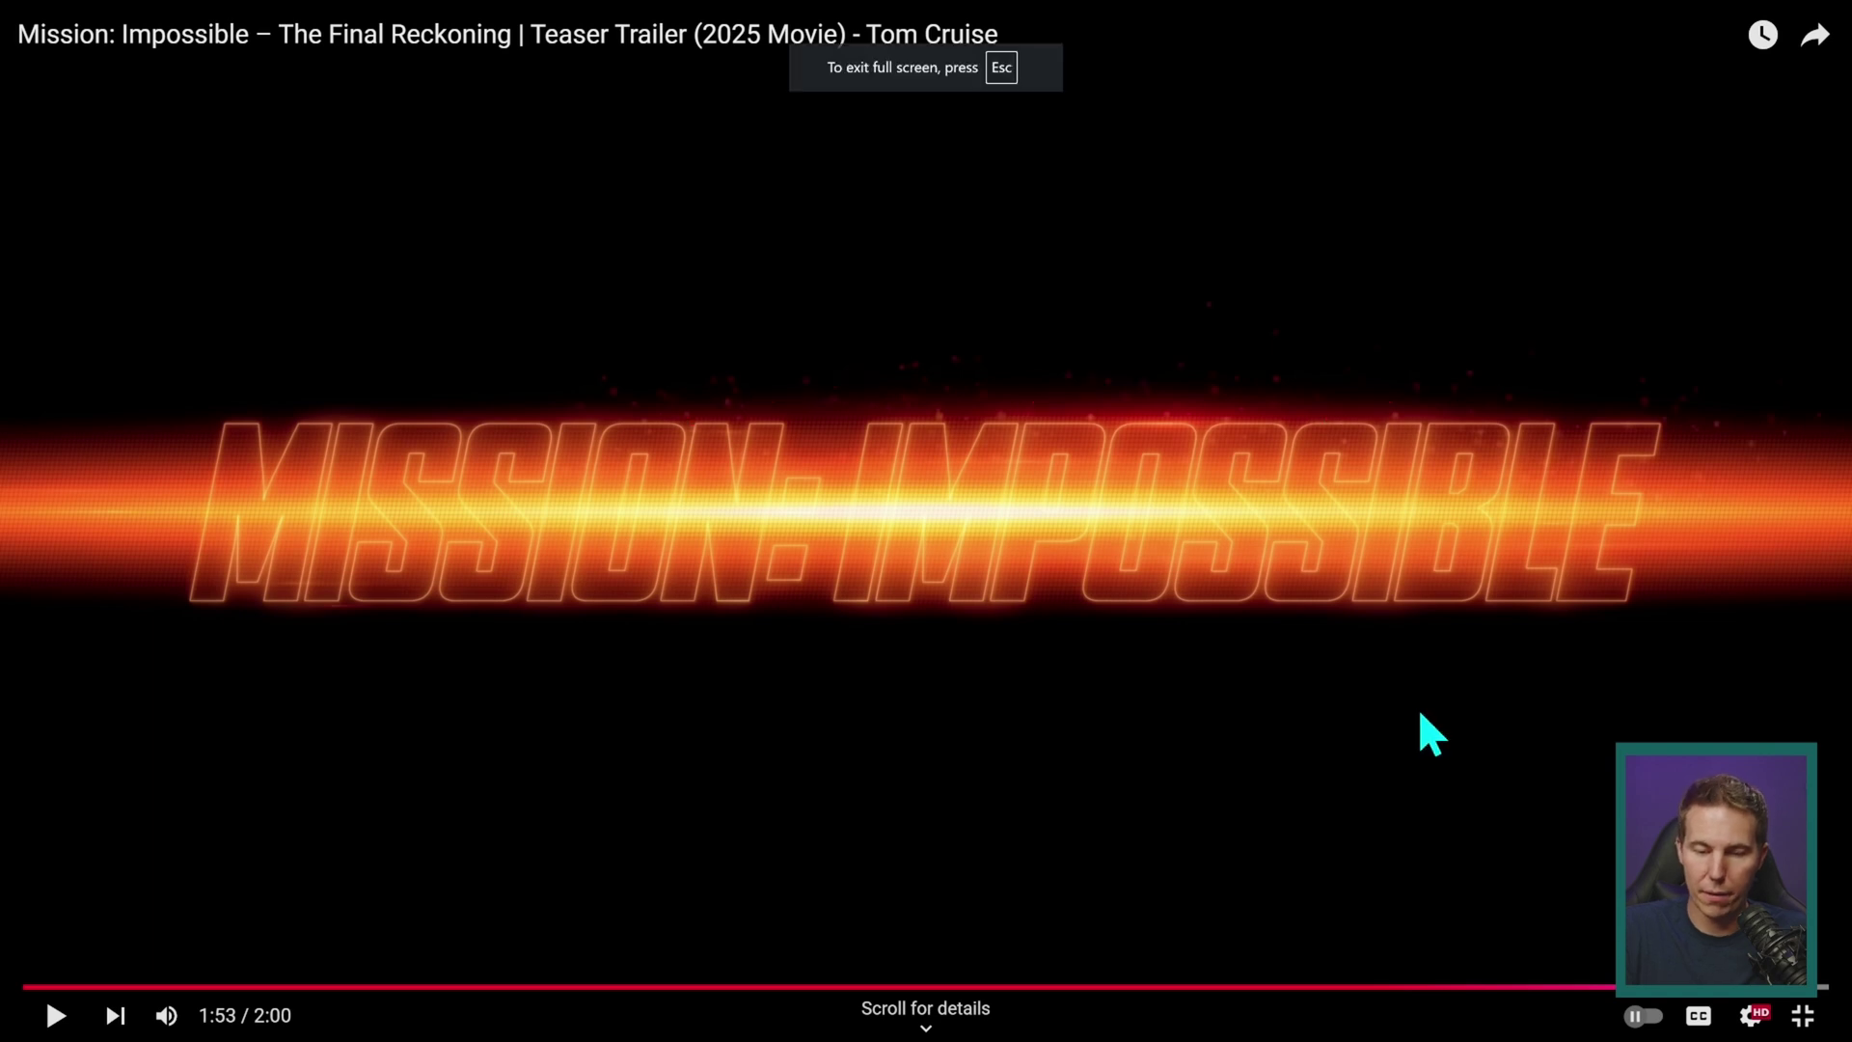
- Pause the trailer at 1:55, underline the THE FINAL RECKONING subtitle, and replay the title reveal from 1:51
{"action": "left_click", "coordinate": [1415, 707]}
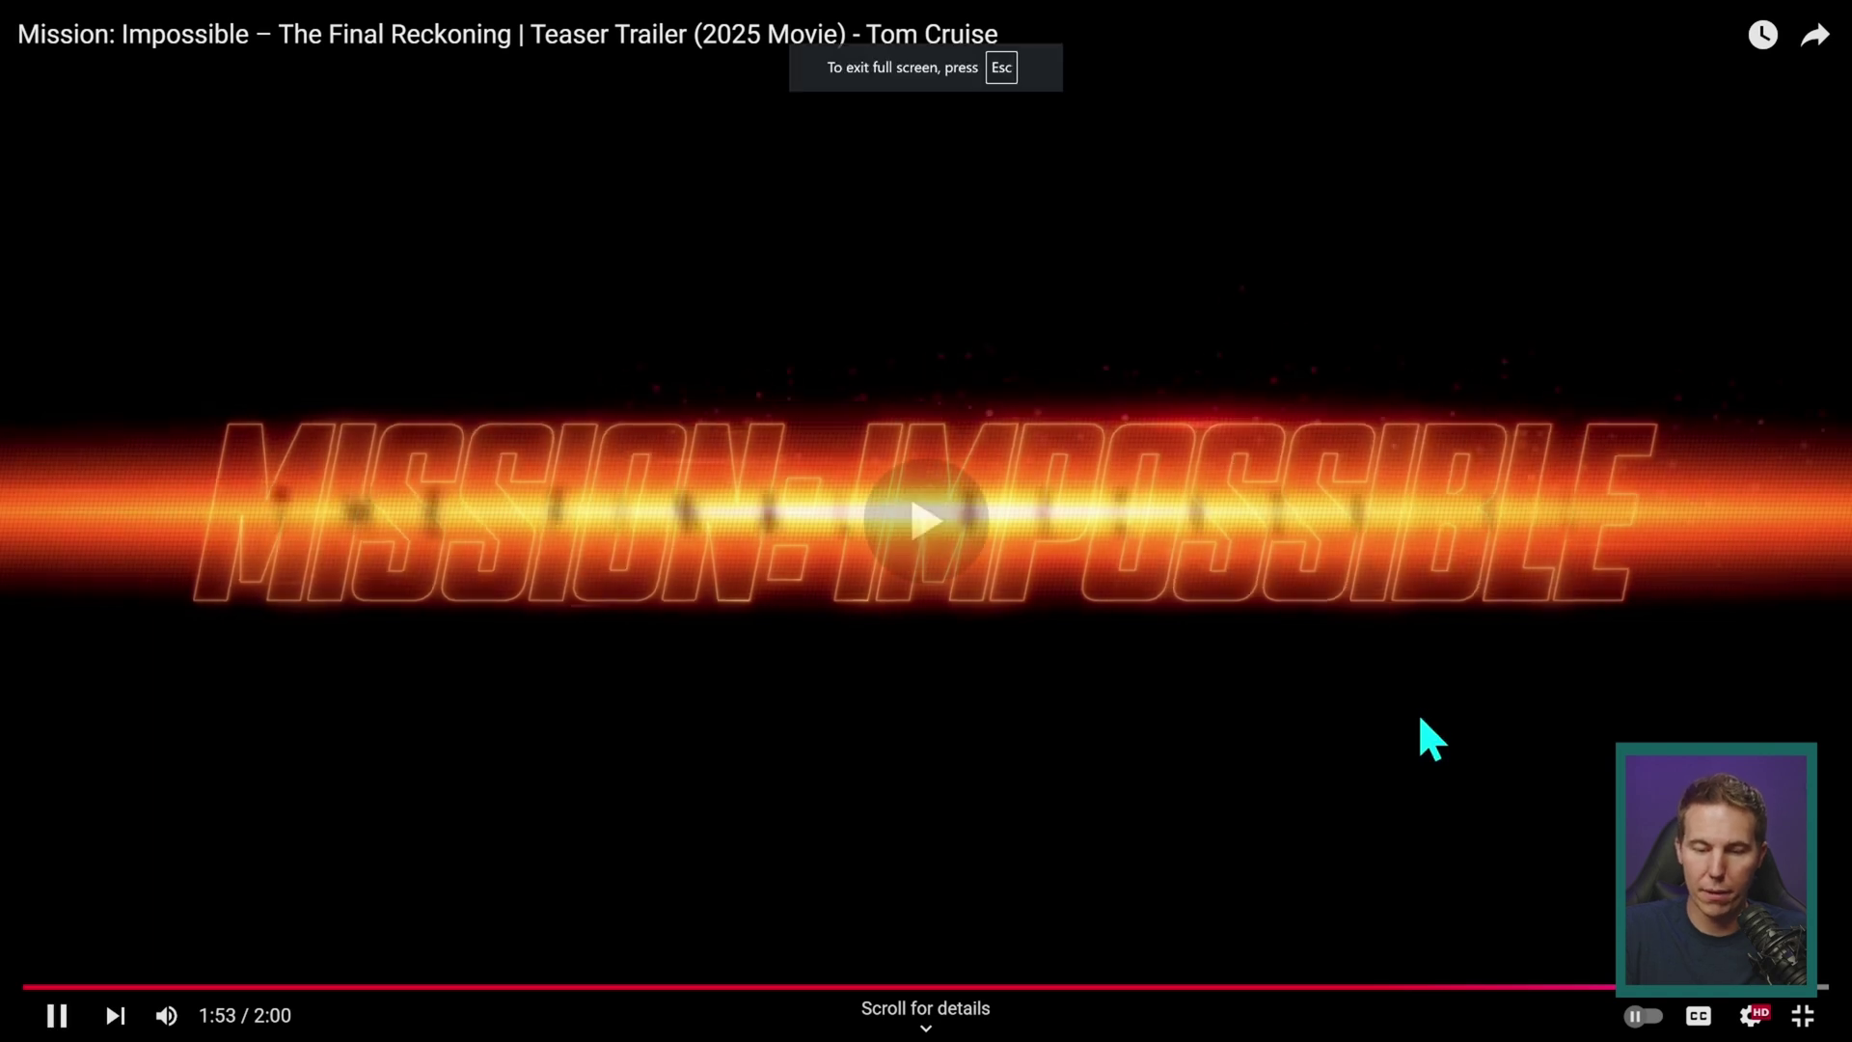
{"action": "left_click", "coordinate": [752, 611]}
{"action": "left_click_drag", "start_coordinate": [299, 554], "coordinate": [499, 546]}
{"action": "left_click_drag", "start_coordinate": [613, 557], "coordinate": [981, 550]}
{"action": "left_click_drag", "start_coordinate": [1051, 558], "coordinate": [1425, 530]}
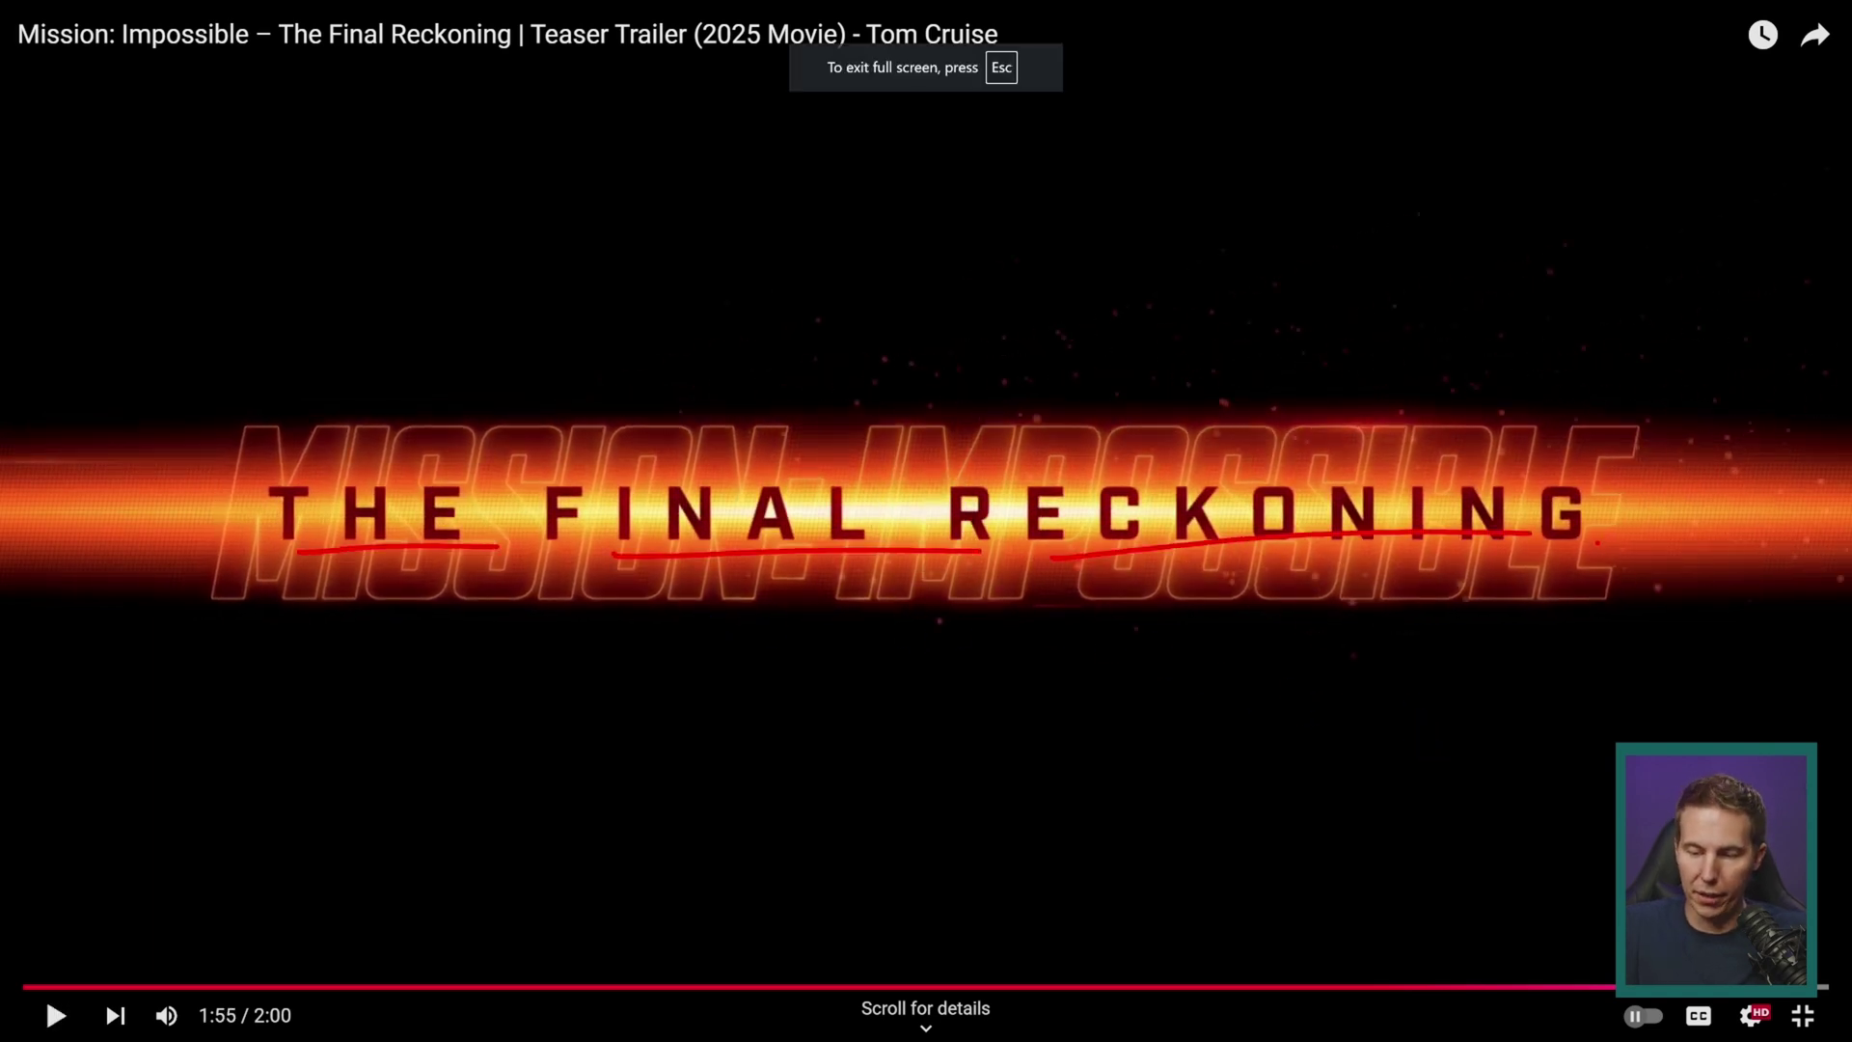
{"action": "key", "text": "Escape"}
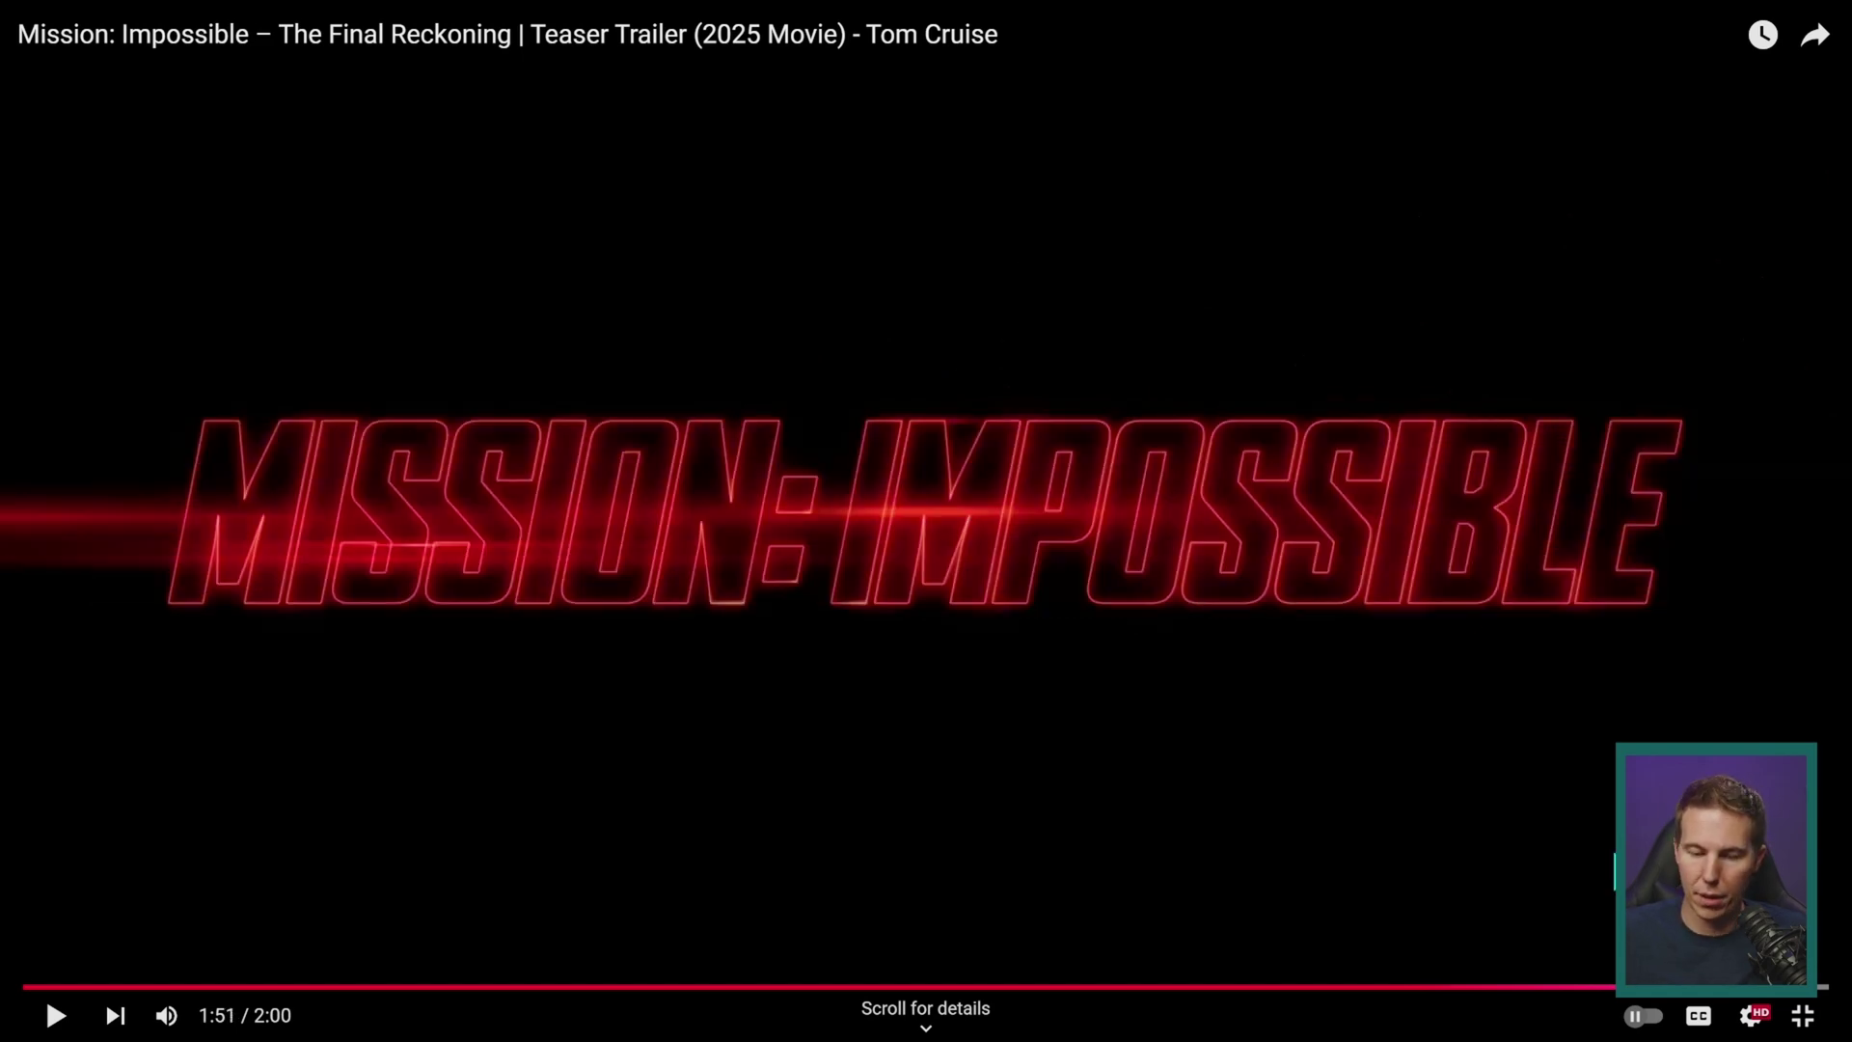
{"action": "key", "text": "space"}
{"action": "key", "text": "space"}
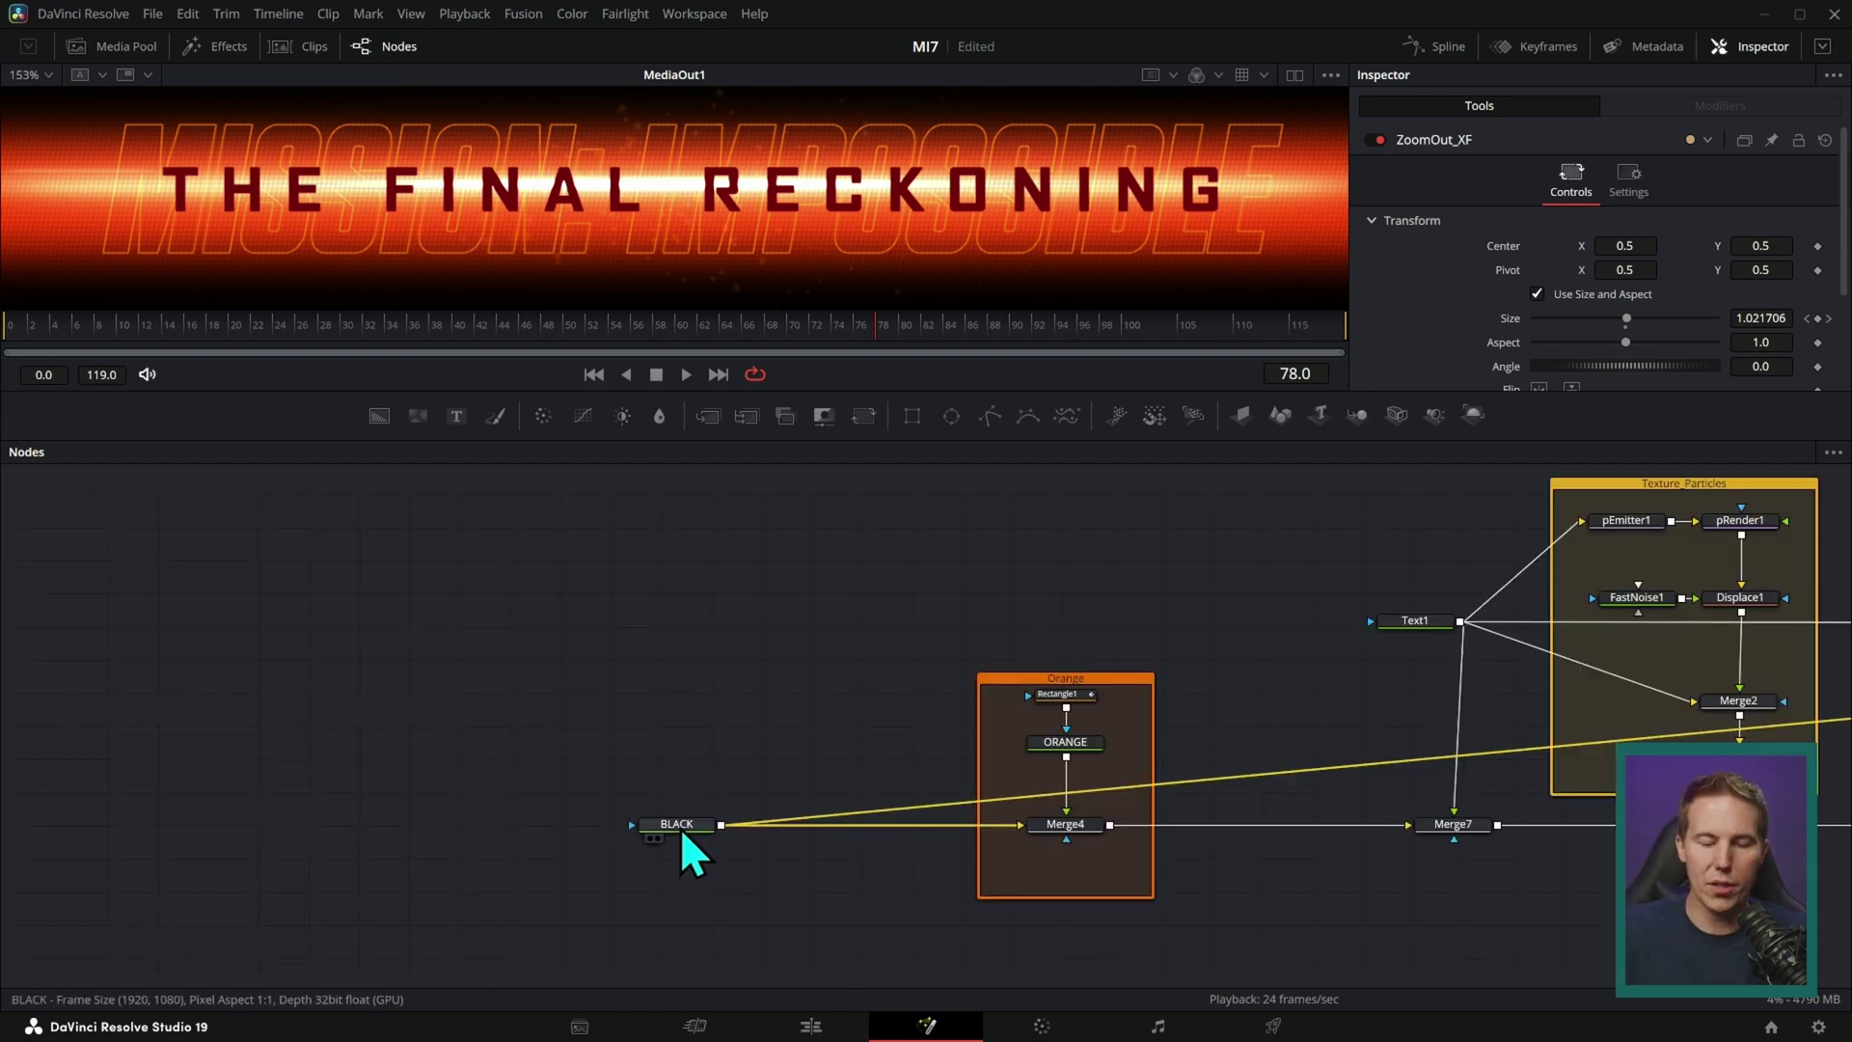
- View BLACK, ORANGE without and with its Rectangle1 mask connected, and the combined Merge4 output
{"action": "left_click_drag", "start_coordinate": [680, 827], "coordinate": [1186, 120]}
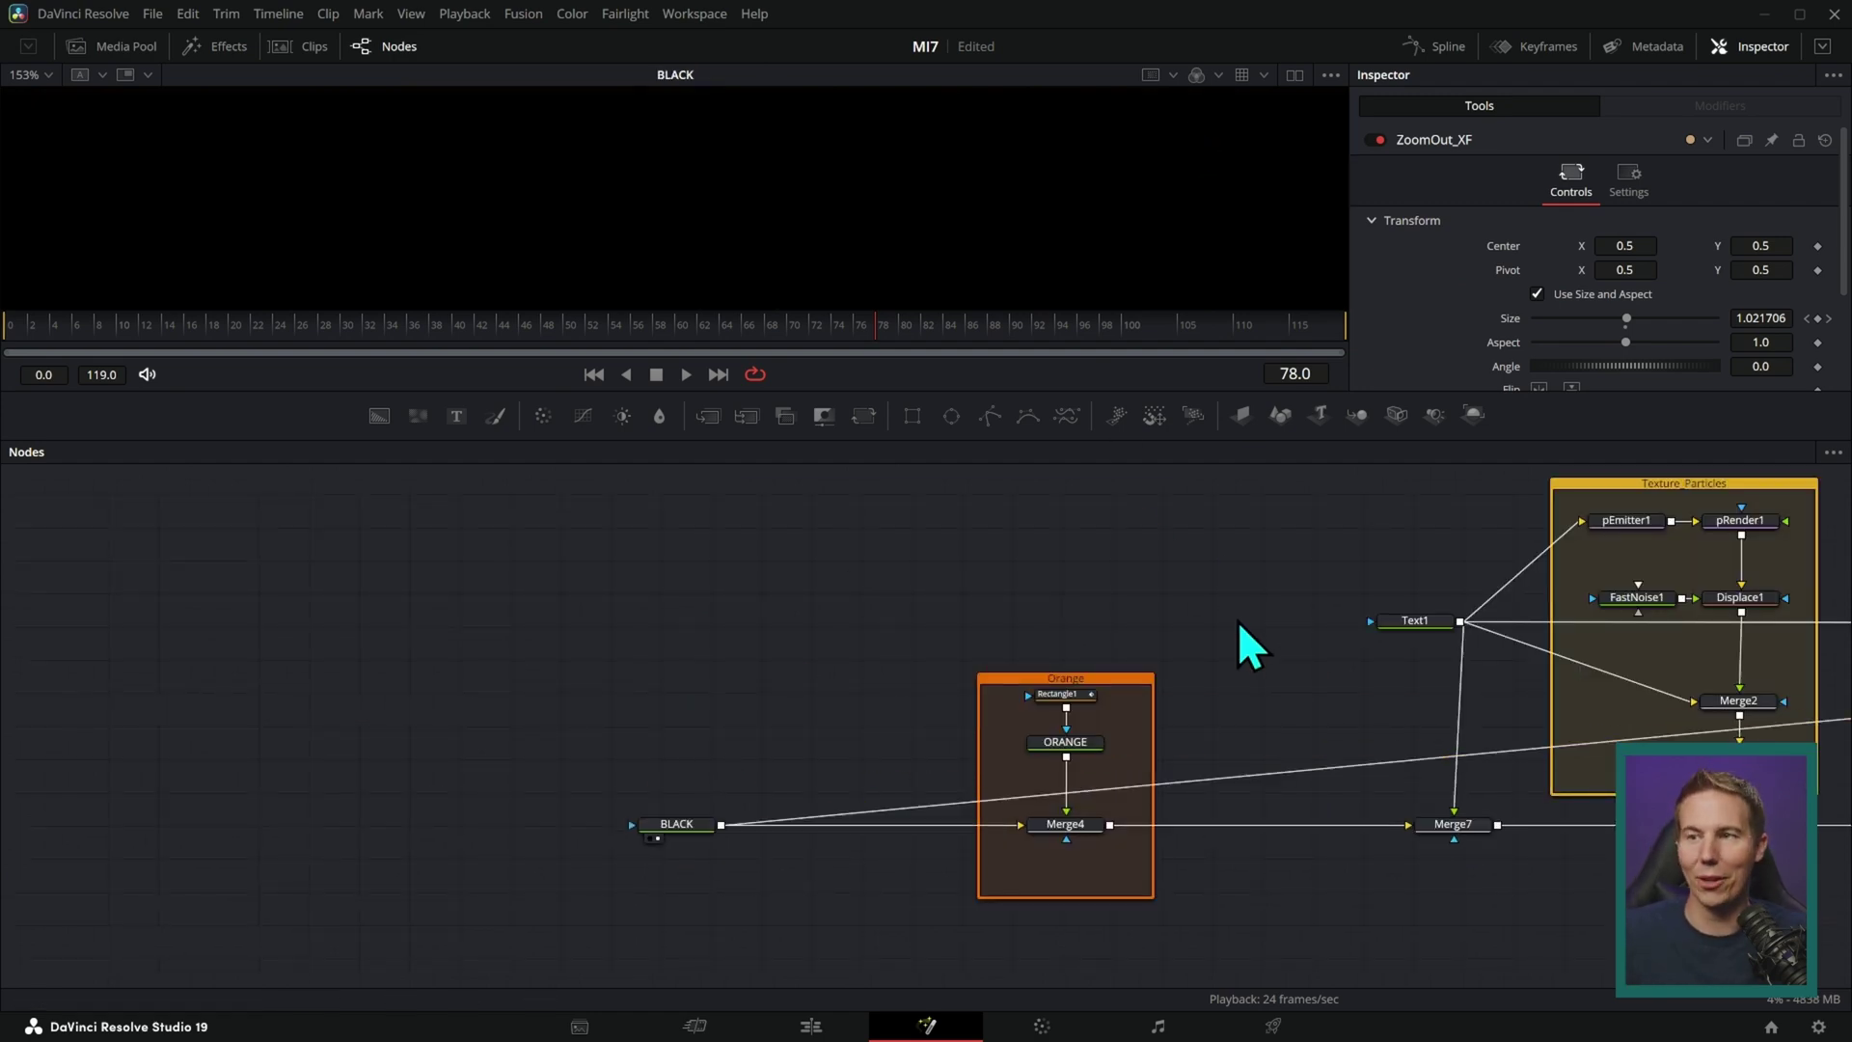
{"action": "scroll", "coordinate": [1096, 703], "scroll_direction": "up", "scroll_amount": 3}
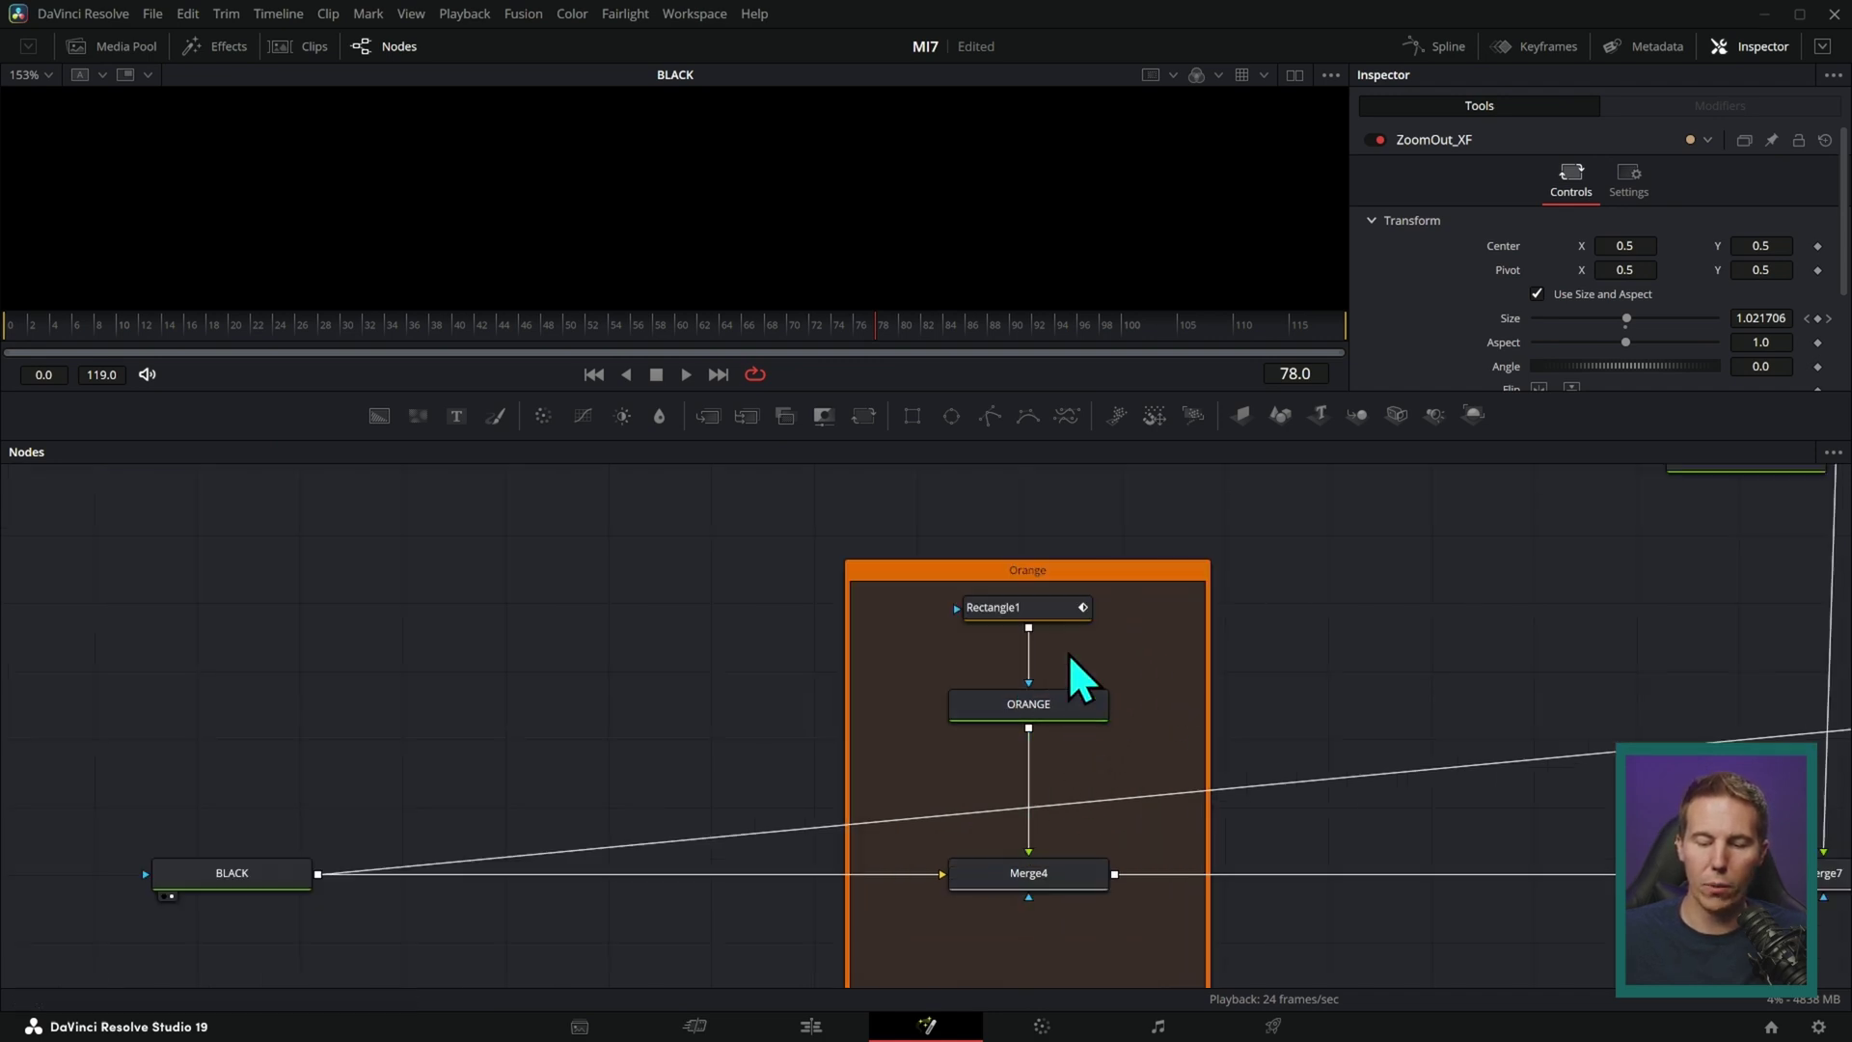
{"action": "left_click_drag", "start_coordinate": [1059, 698], "coordinate": [1213, 207]}
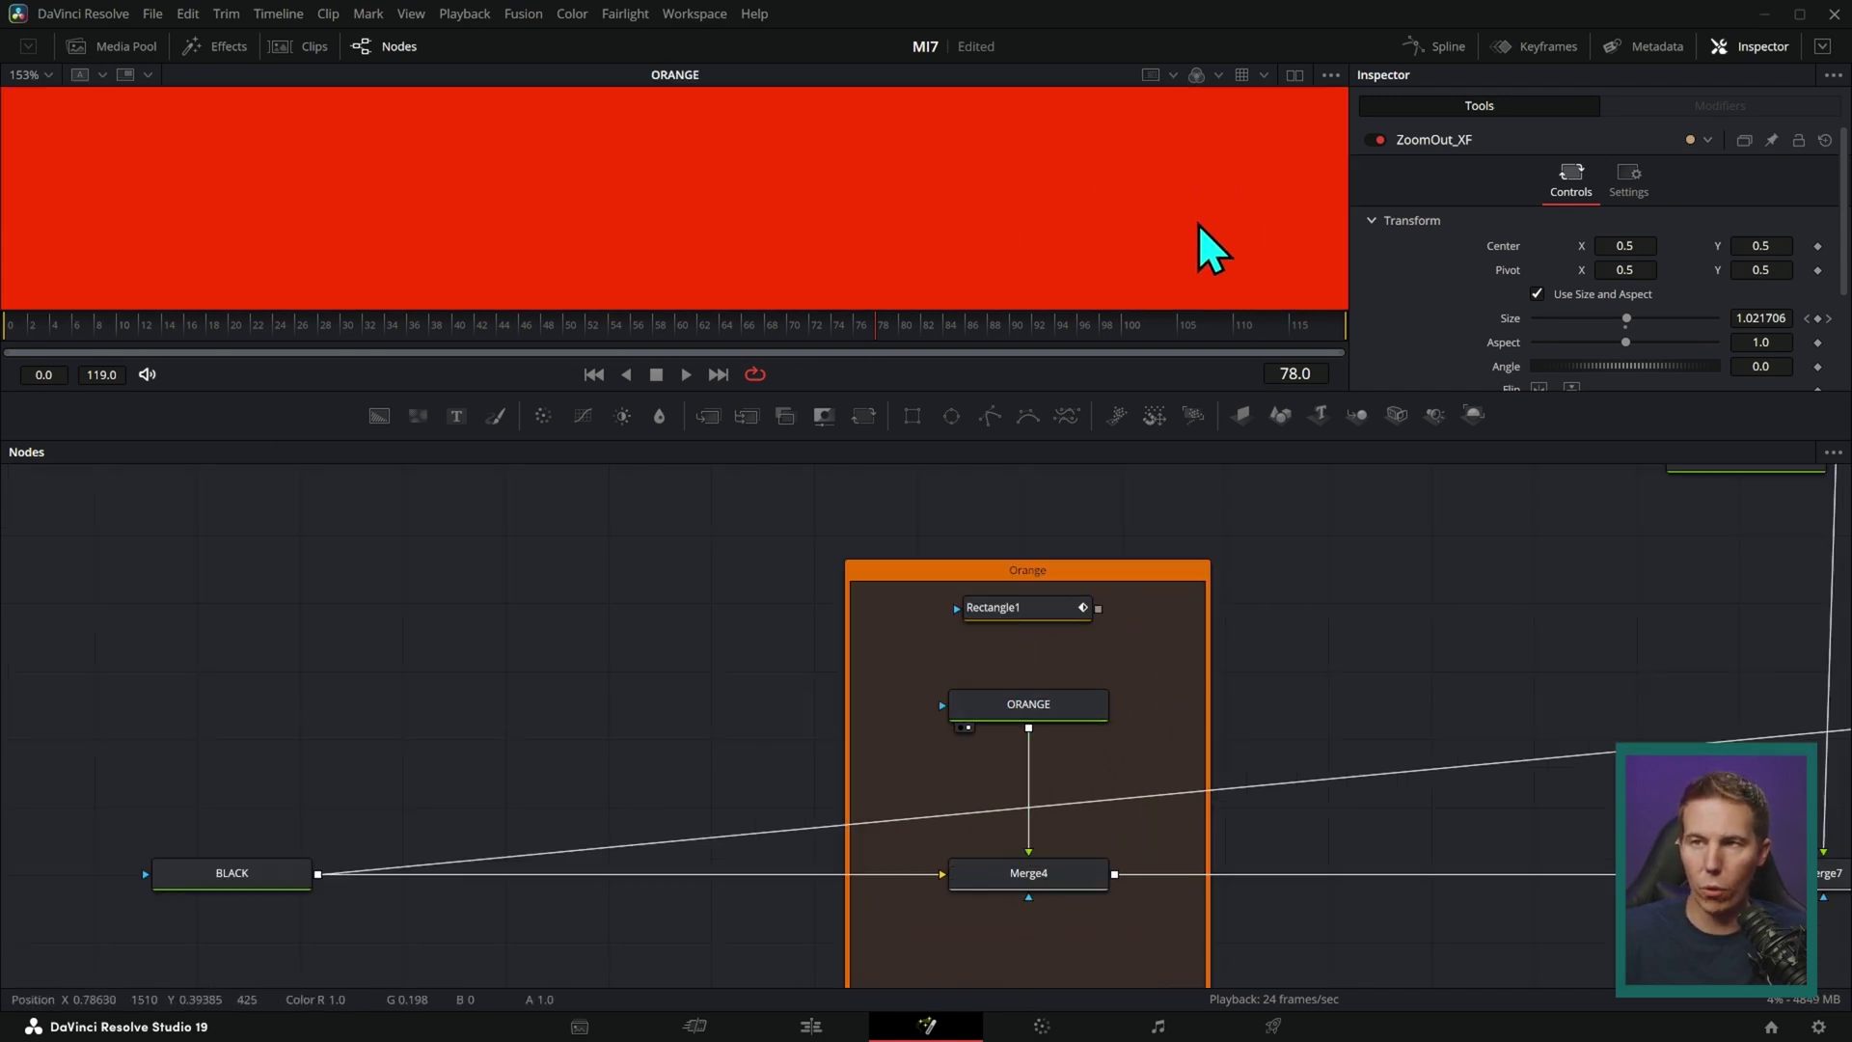
{"action": "left_click_drag", "start_coordinate": [1097, 608], "coordinate": [1067, 699]}
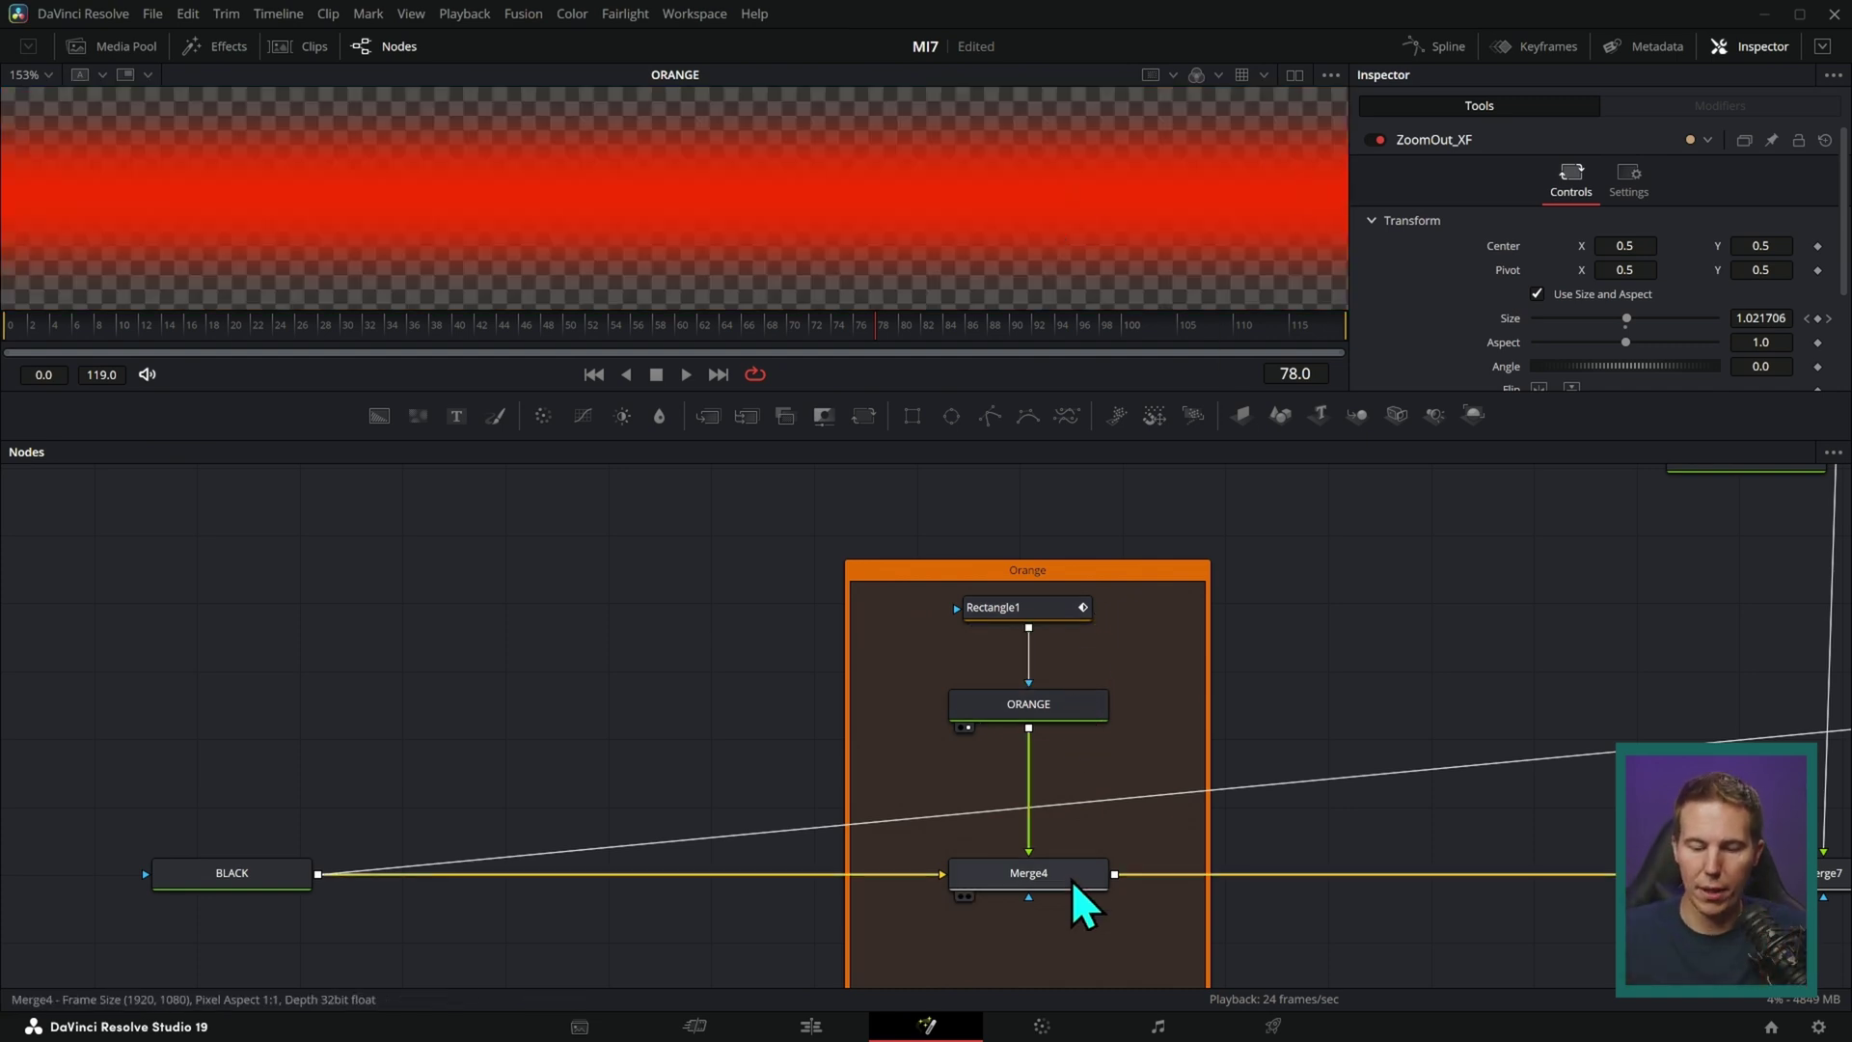
{"action": "left_click_drag", "start_coordinate": [1080, 878], "coordinate": [1199, 136]}
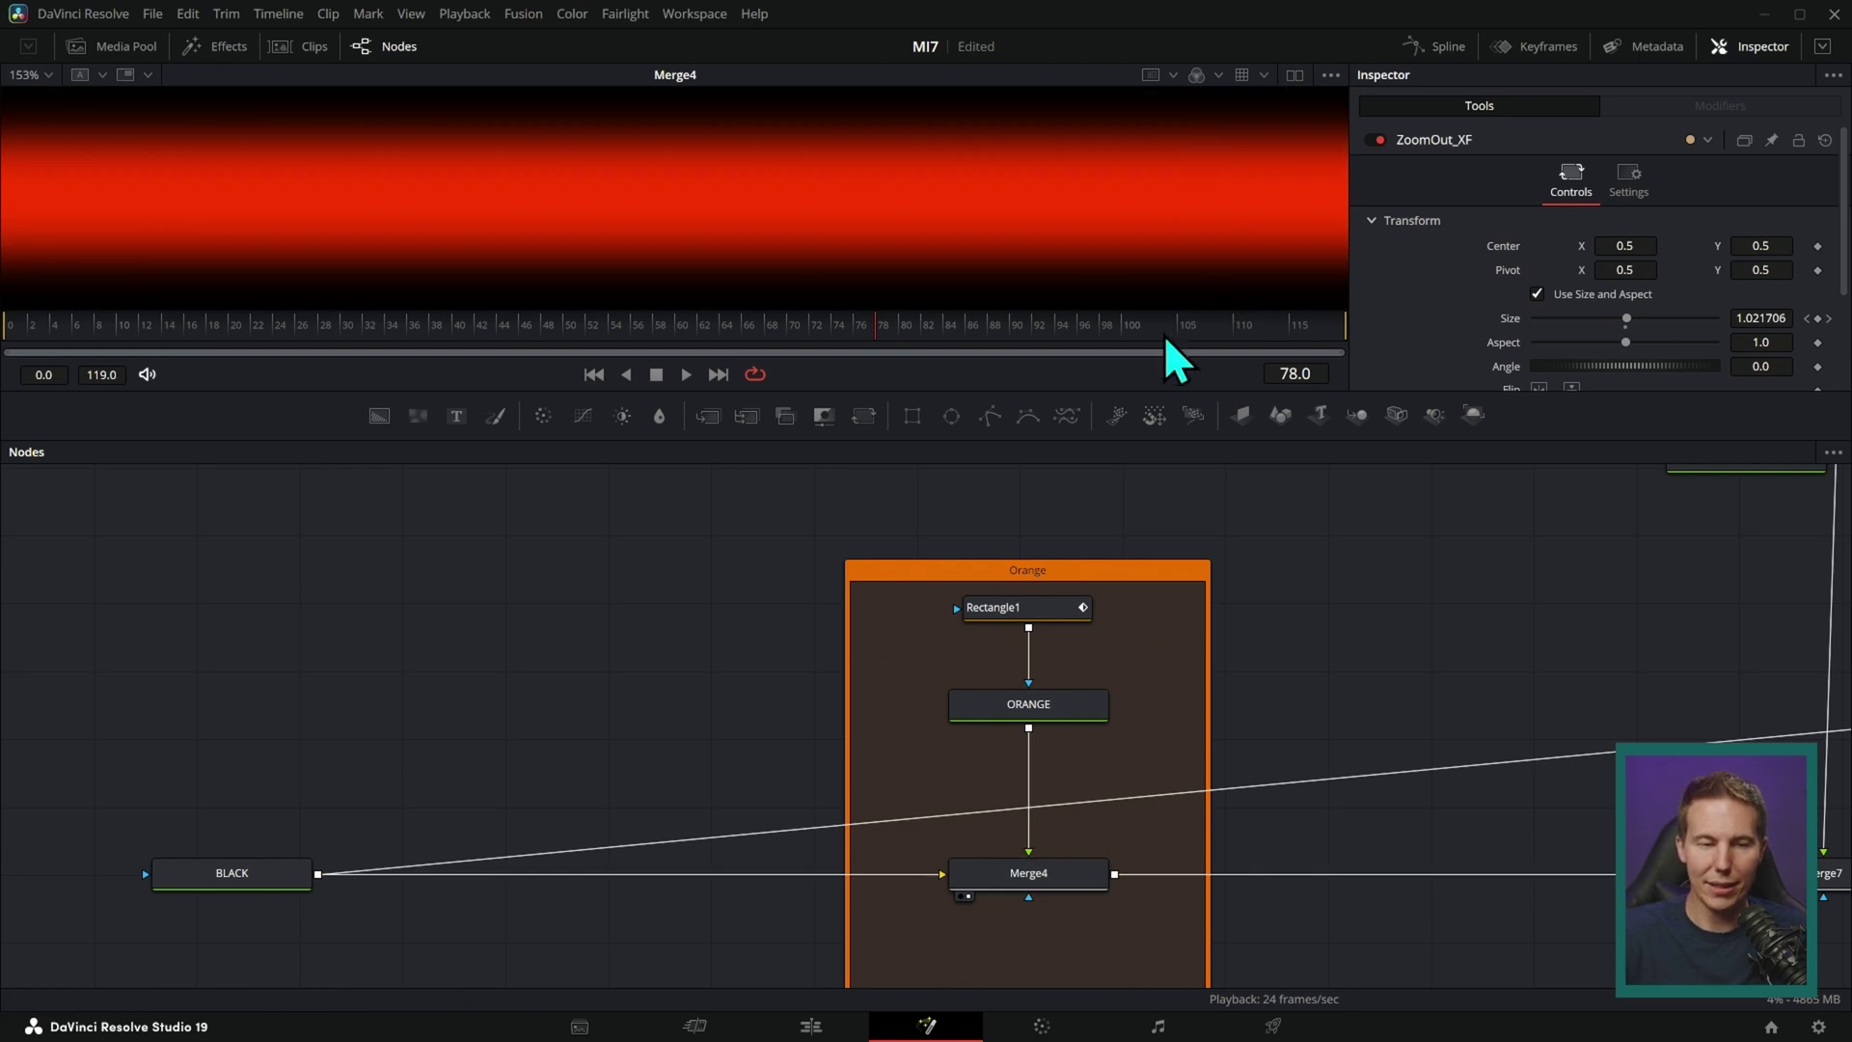
- View Text1 and examine the settings of its White Solid Fill and Red Outline shading elements
{"action": "left_click_drag", "start_coordinate": [1374, 631], "coordinate": [619, 858]}
{"action": "left_click_drag", "start_coordinate": [1001, 678], "coordinate": [1027, 118]}
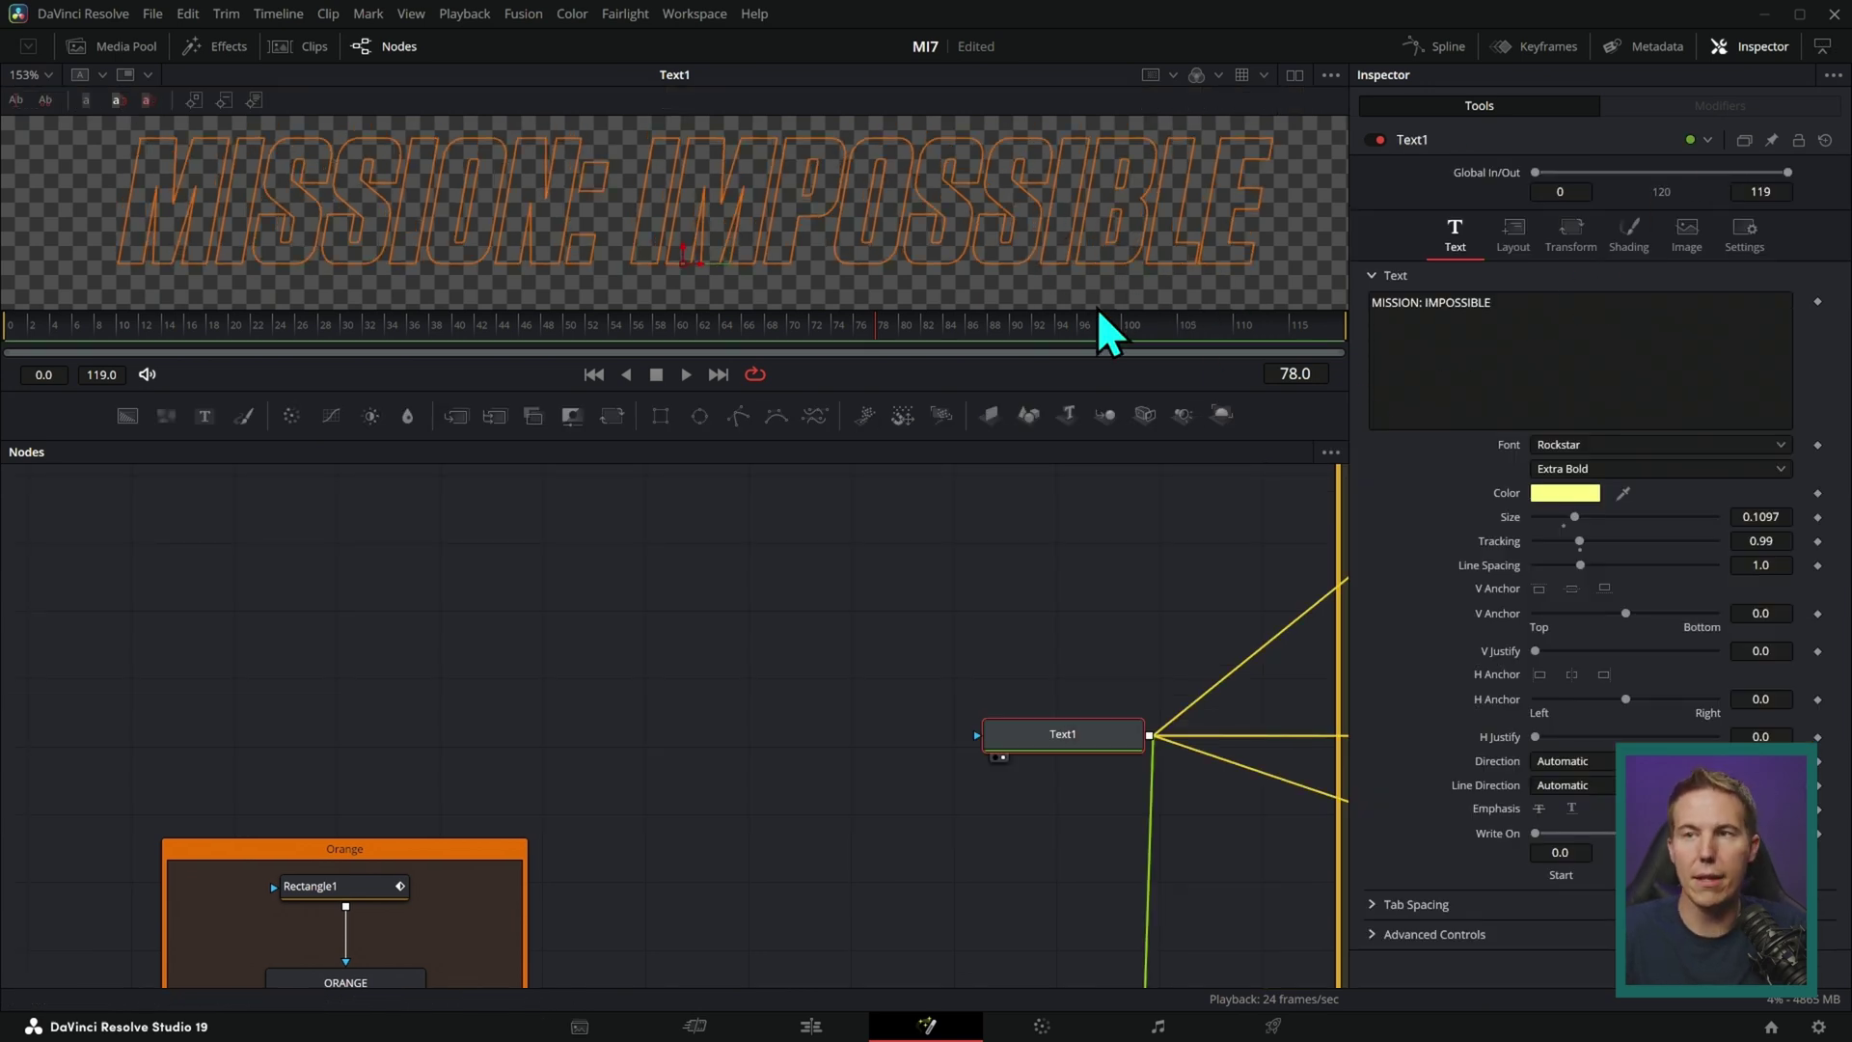
{"action": "left_click", "coordinate": [1630, 243]}
{"action": "left_click", "coordinate": [1562, 351]}
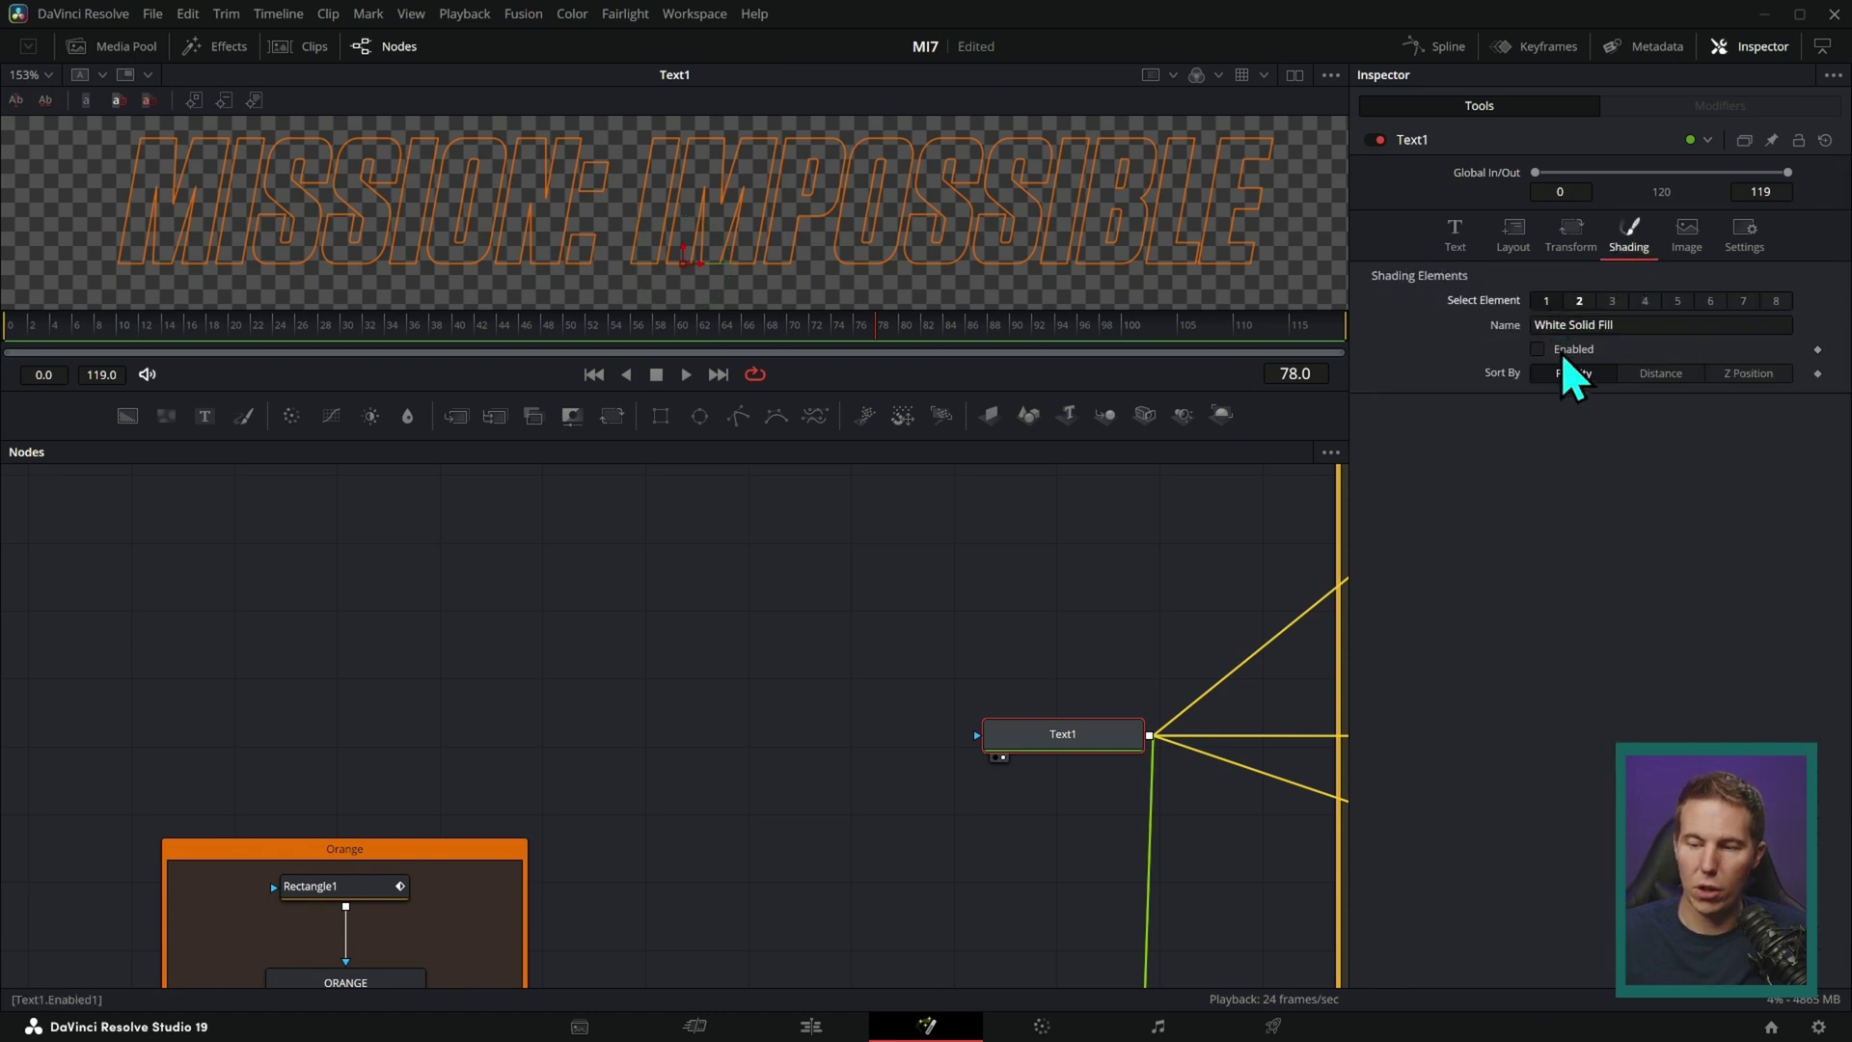
{"action": "left_click", "coordinate": [1579, 300]}
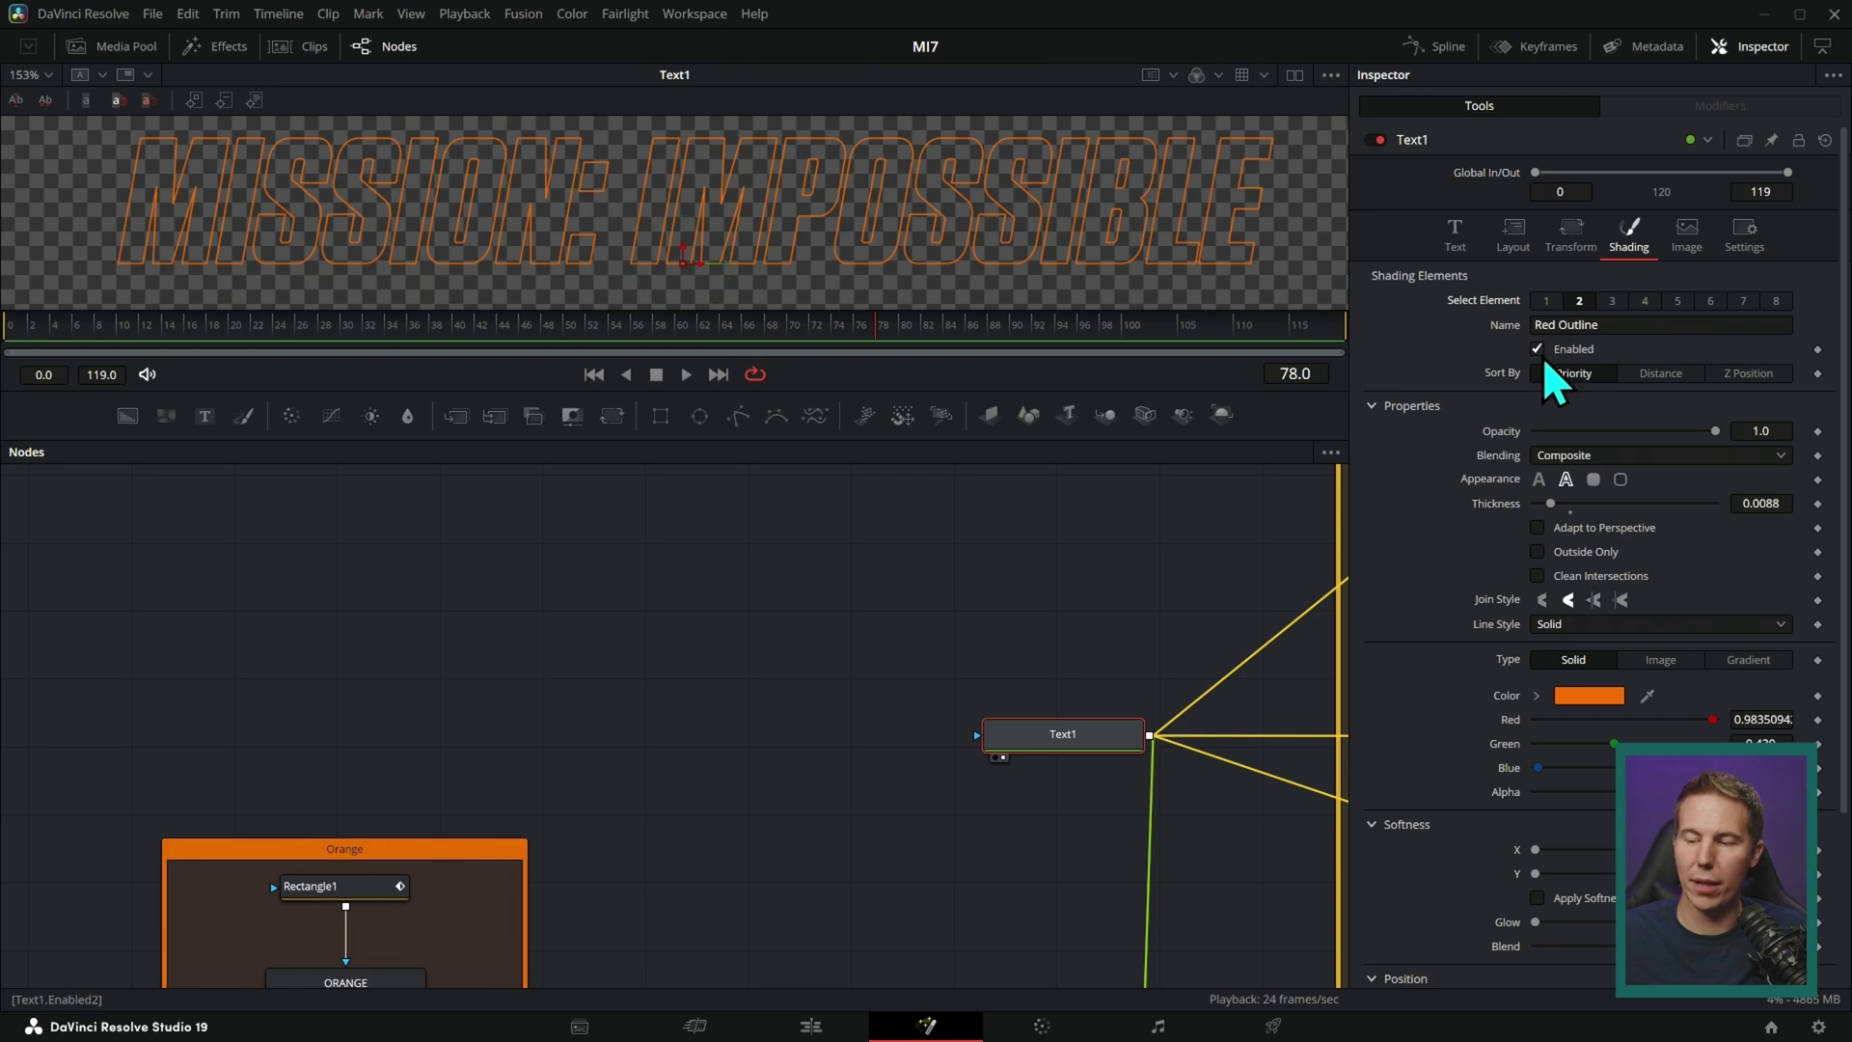
{"action": "scroll", "coordinate": [1570, 380], "scroll_direction": "down", "scroll_amount": 4}
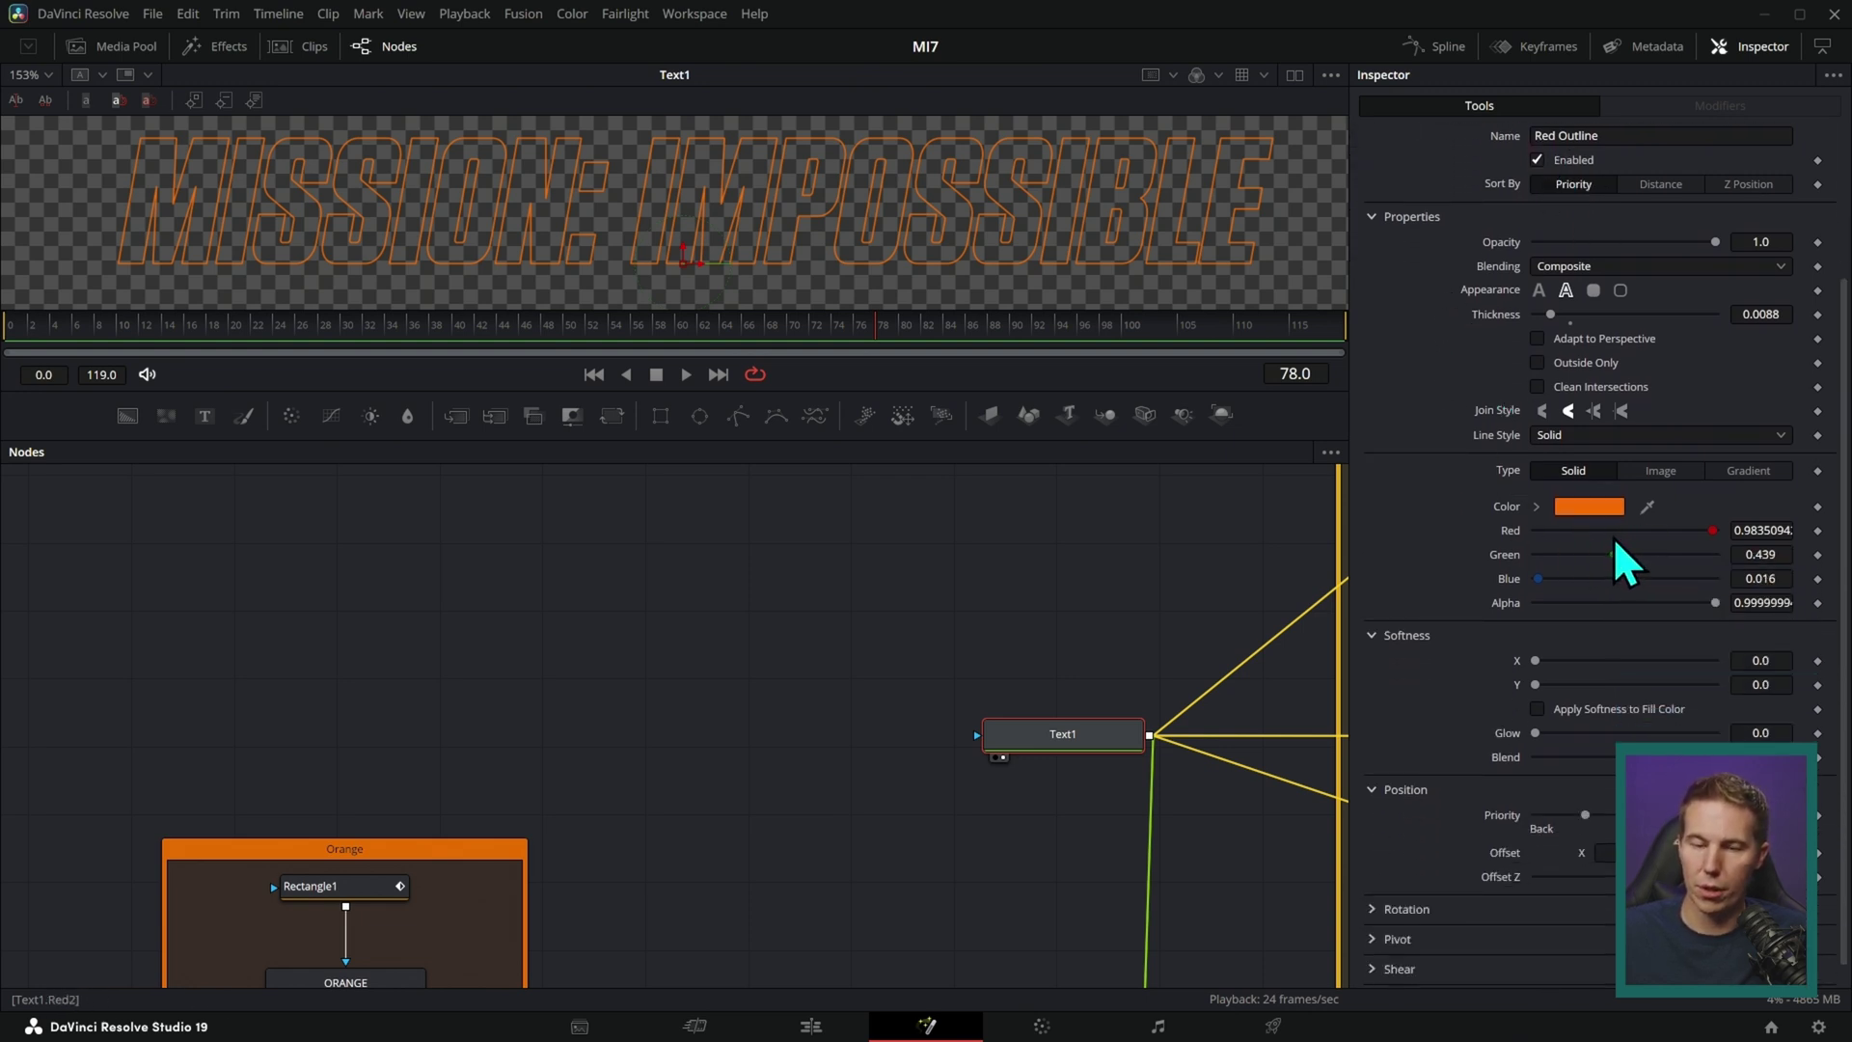
{"action": "scroll", "coordinate": [1591, 454], "scroll_direction": "up", "scroll_amount": 4}
- Try Text1 with the Red Outline element disabled and the White Solid Fill element enabled
{"action": "left_click", "coordinate": [1540, 350]}
{"action": "left_click", "coordinate": [1546, 300]}
{"action": "left_click", "coordinate": [1536, 349]}
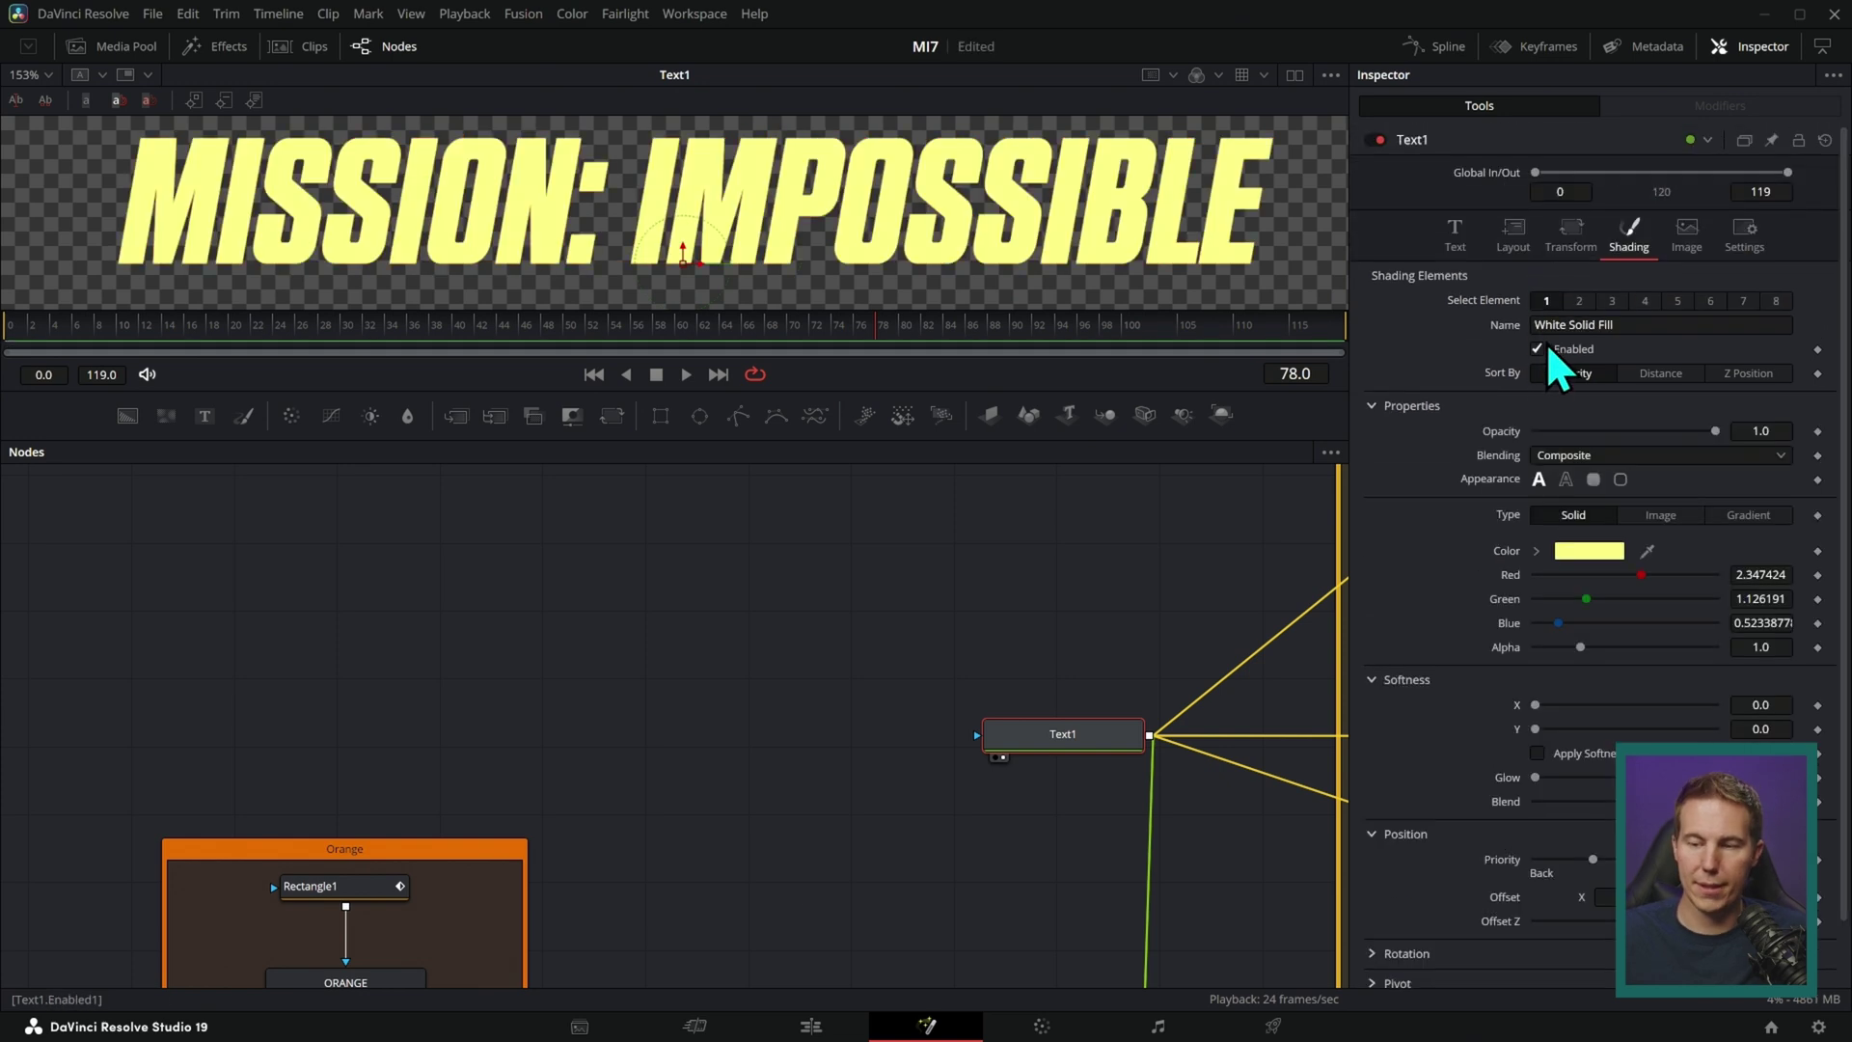
{"action": "left_click", "coordinate": [1536, 349]}
{"action": "left_click", "coordinate": [1539, 349]}
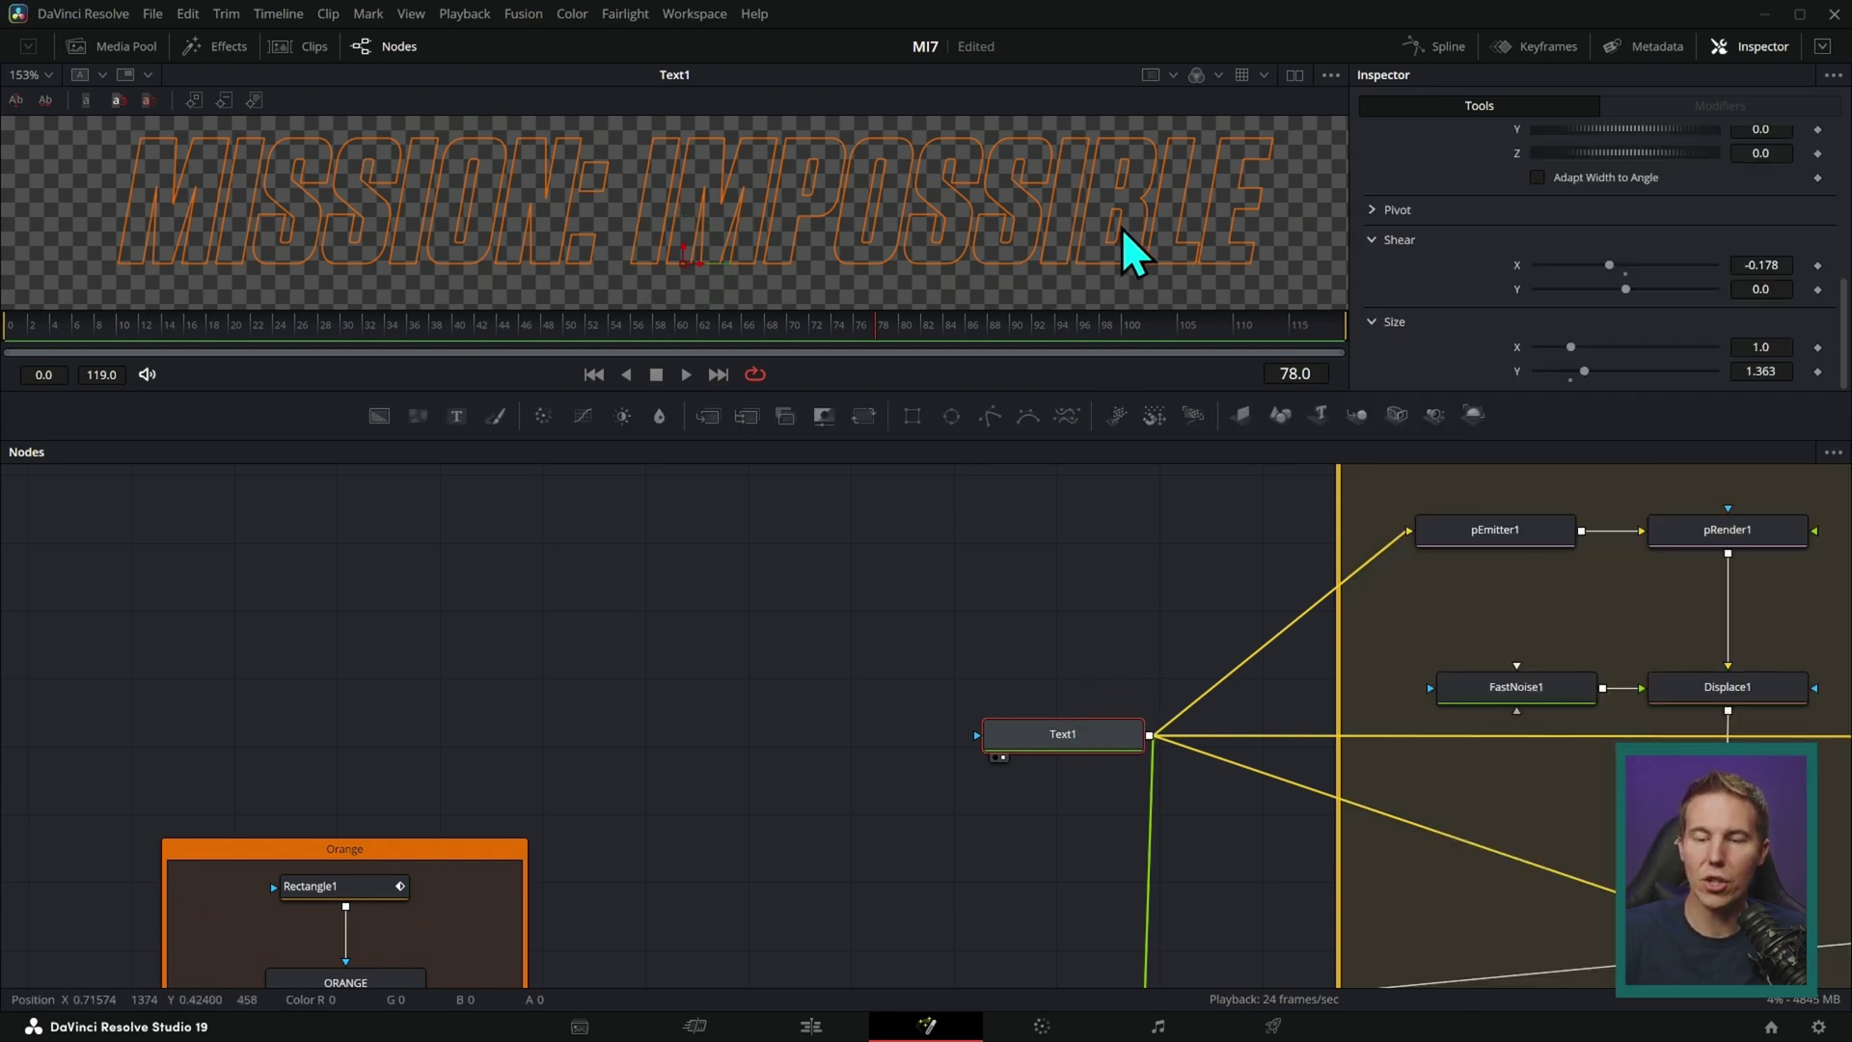
- Try a character X shear of -0.55 on Text1 and undo it
{"action": "scroll", "coordinate": [1574, 272], "scroll_direction": "up", "scroll_amount": 5}
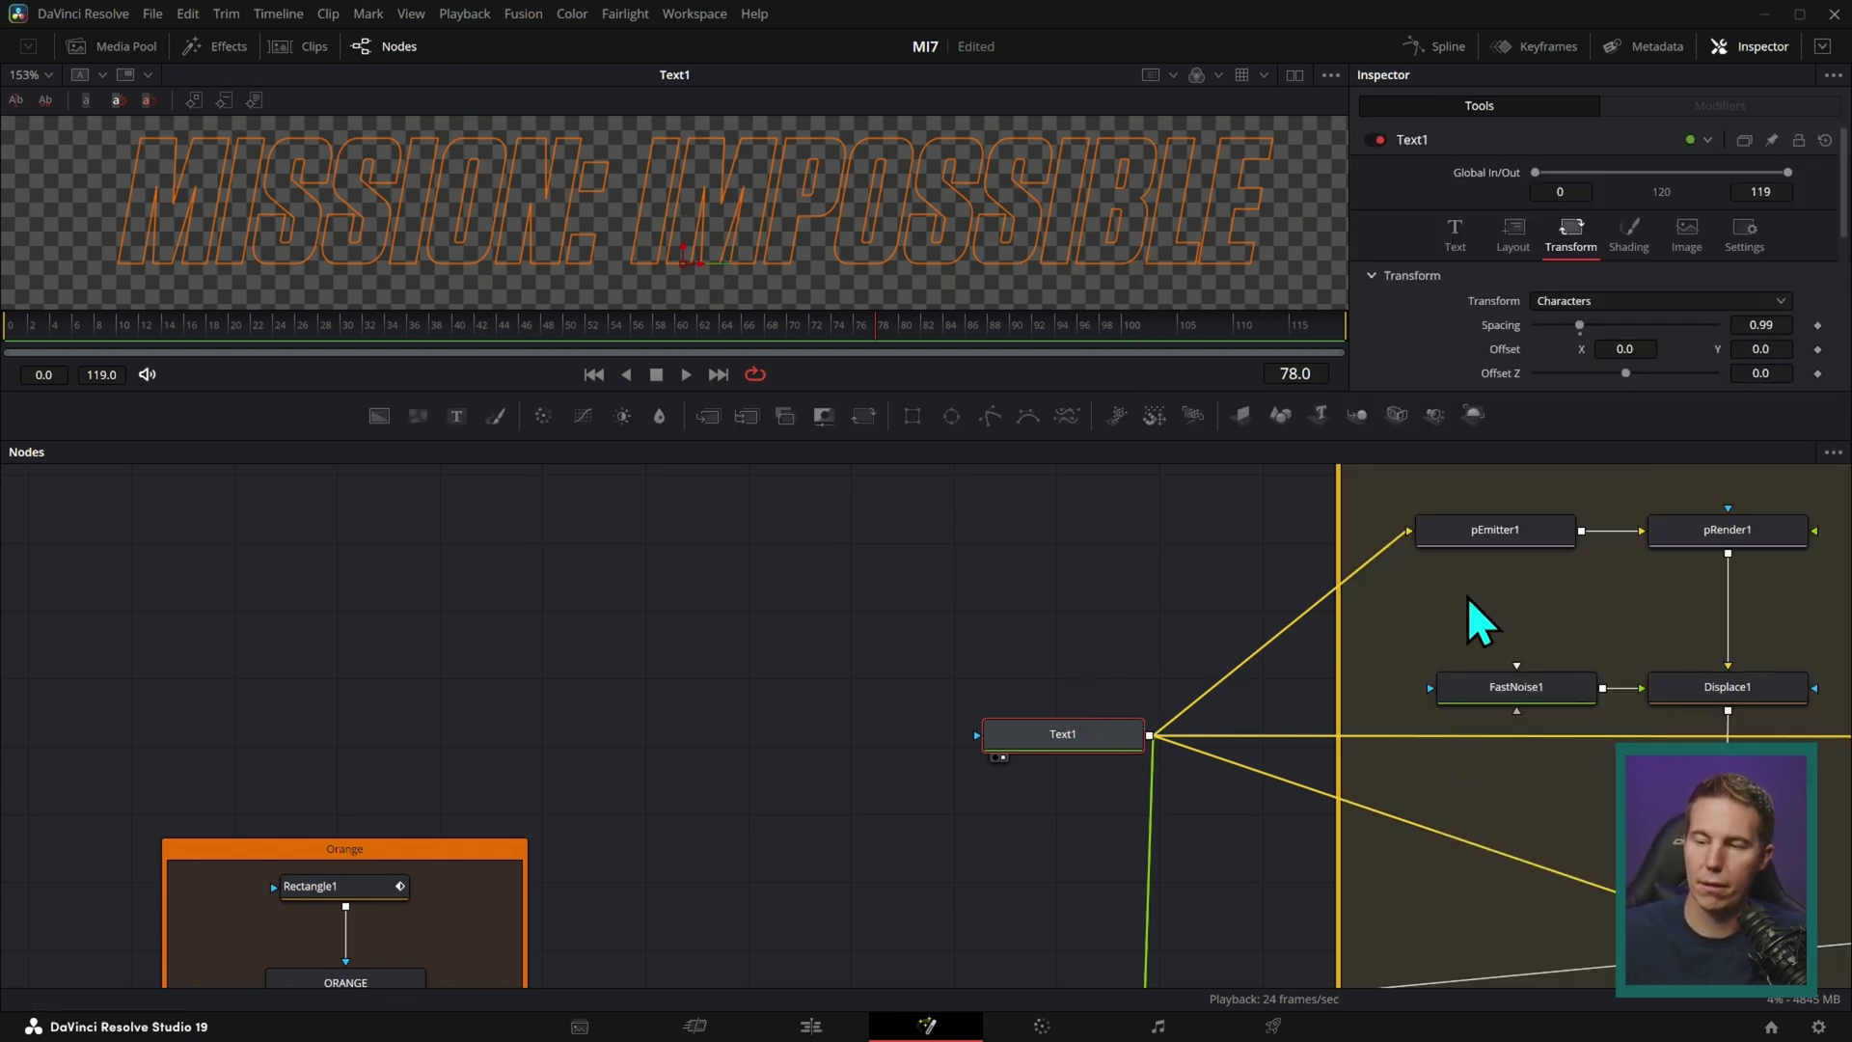
{"action": "scroll", "coordinate": [1460, 314], "scroll_direction": "down", "scroll_amount": 5}
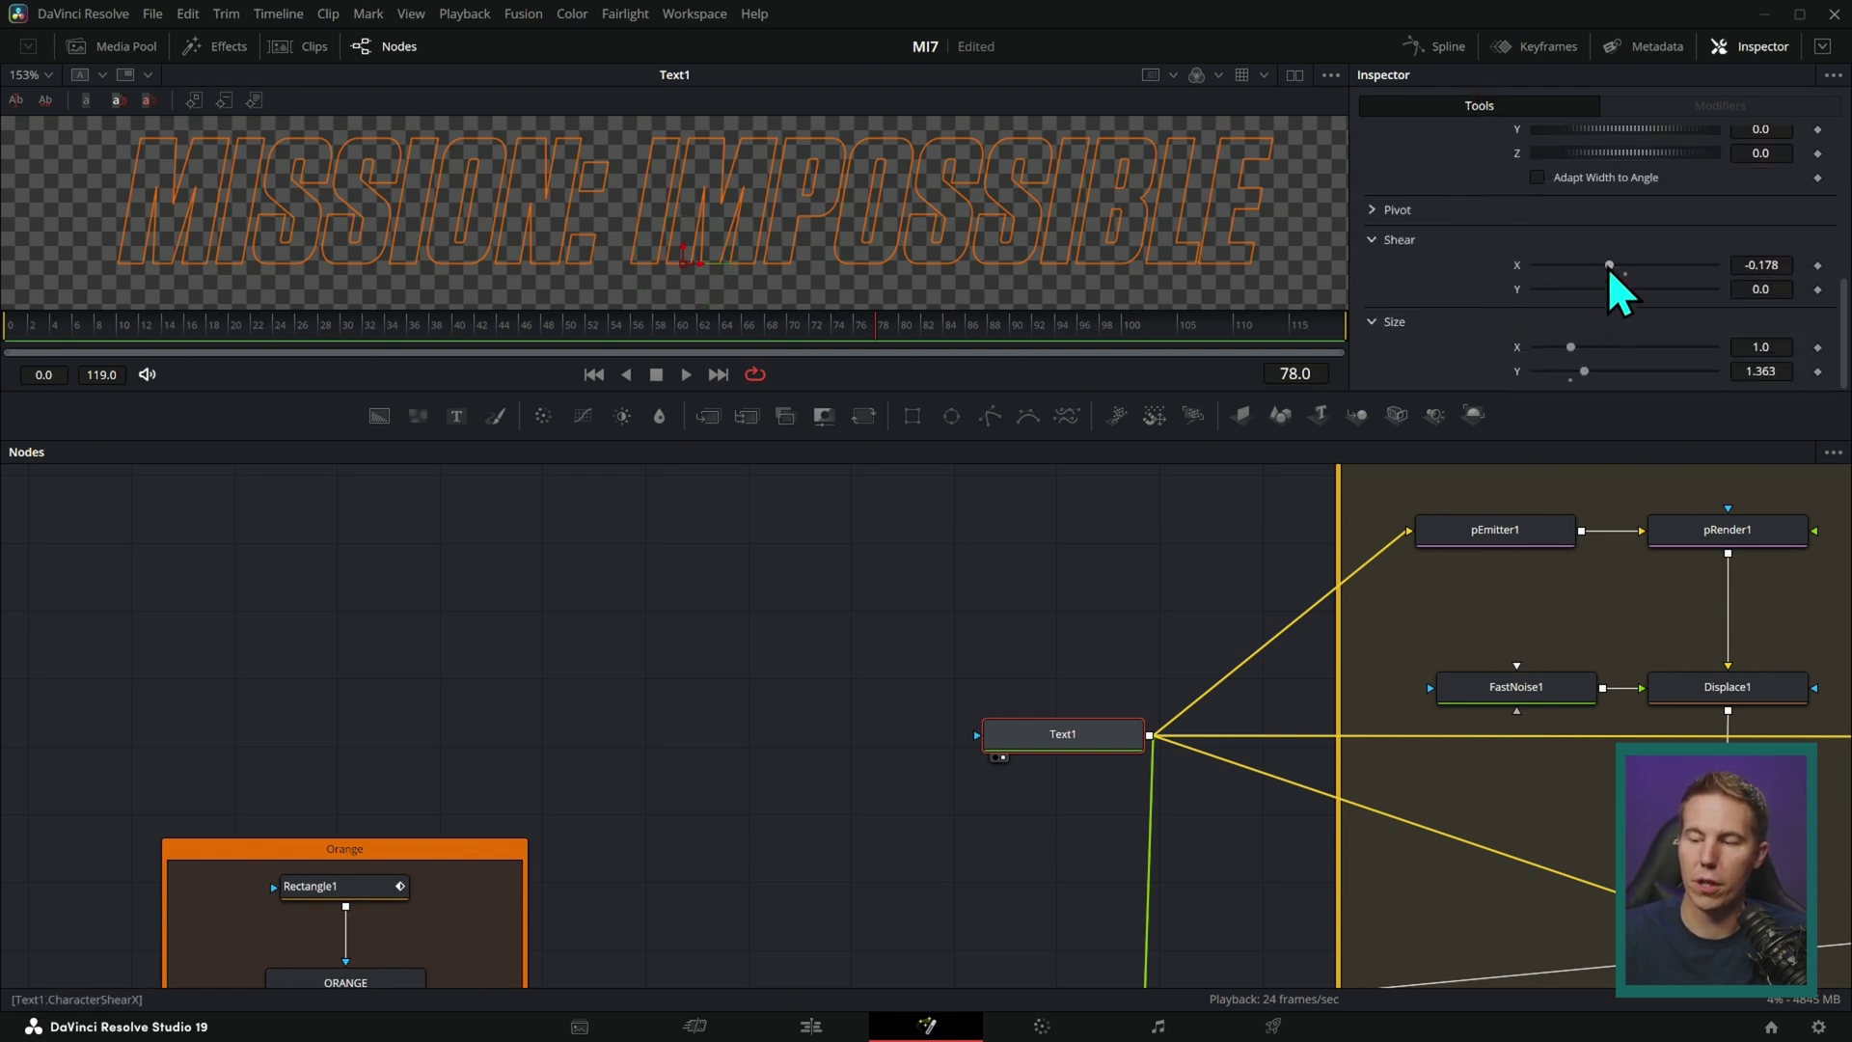
{"action": "left_click_drag", "start_coordinate": [1608, 266], "coordinate": [1576, 293]}
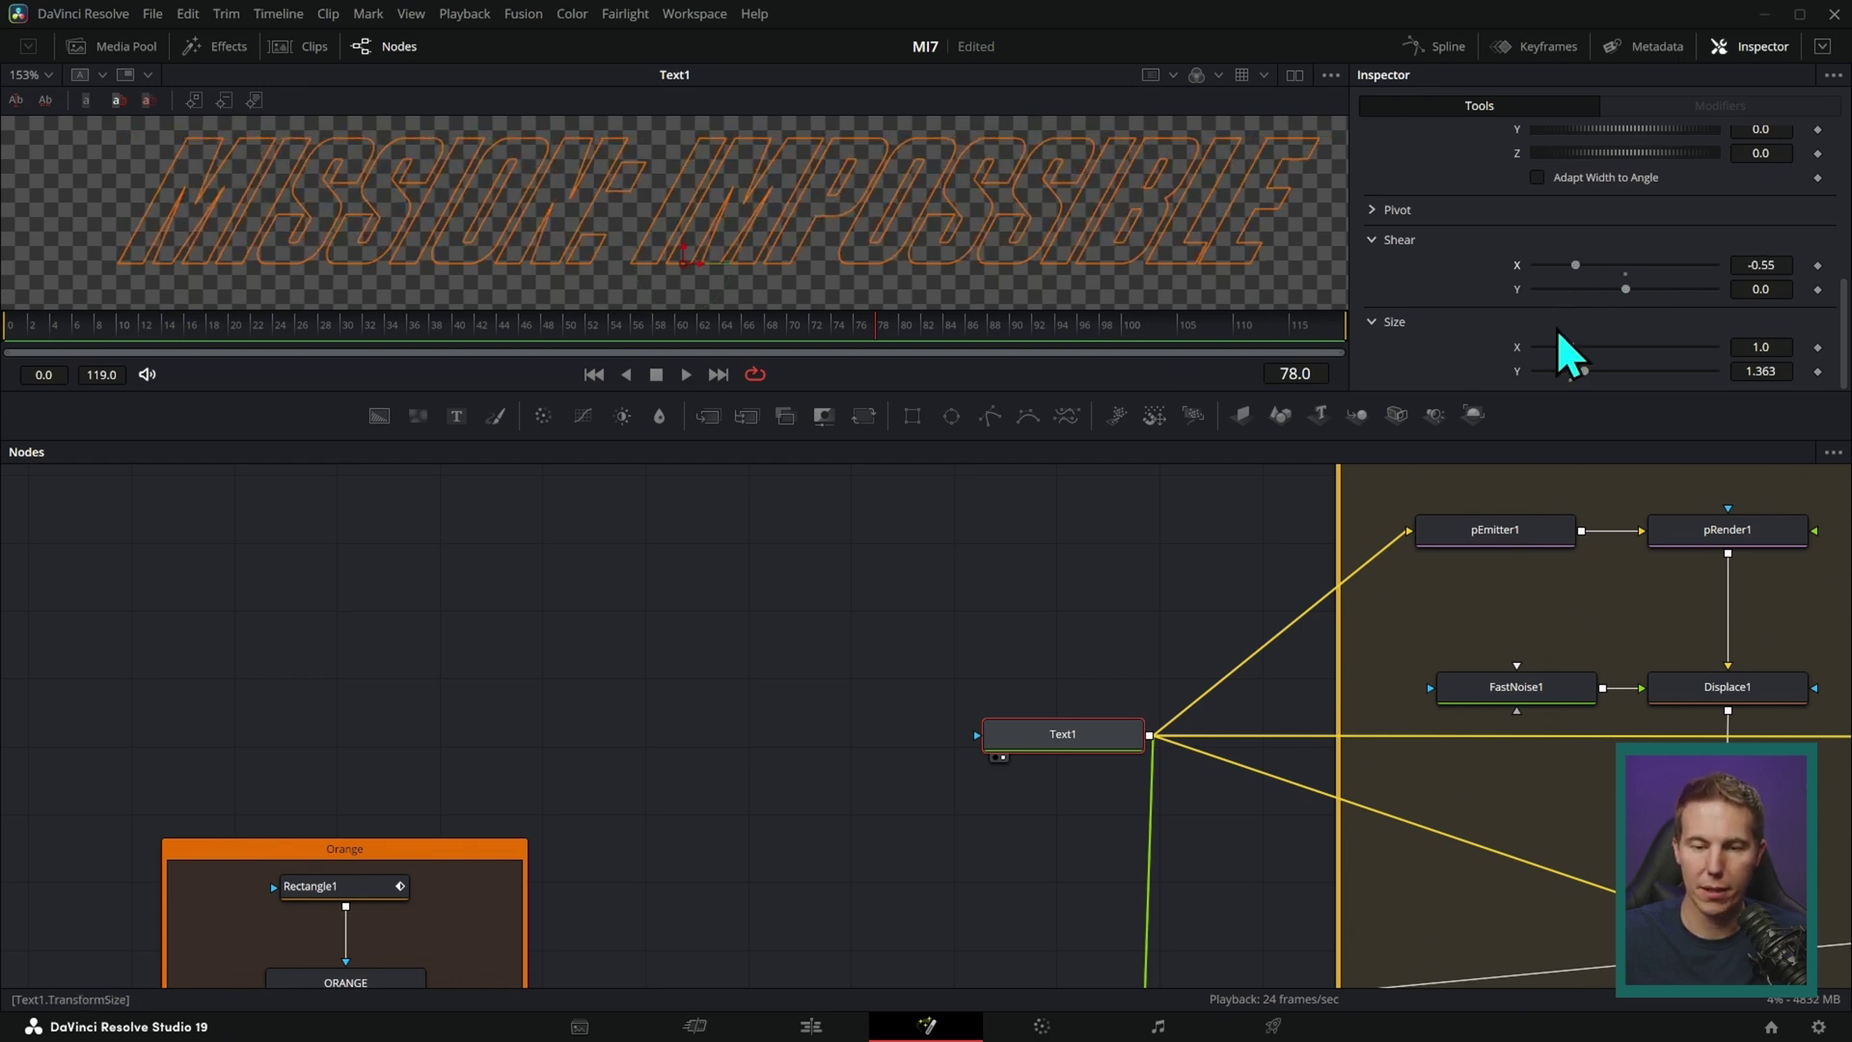
{"action": "key", "text": "ctrl+z"}
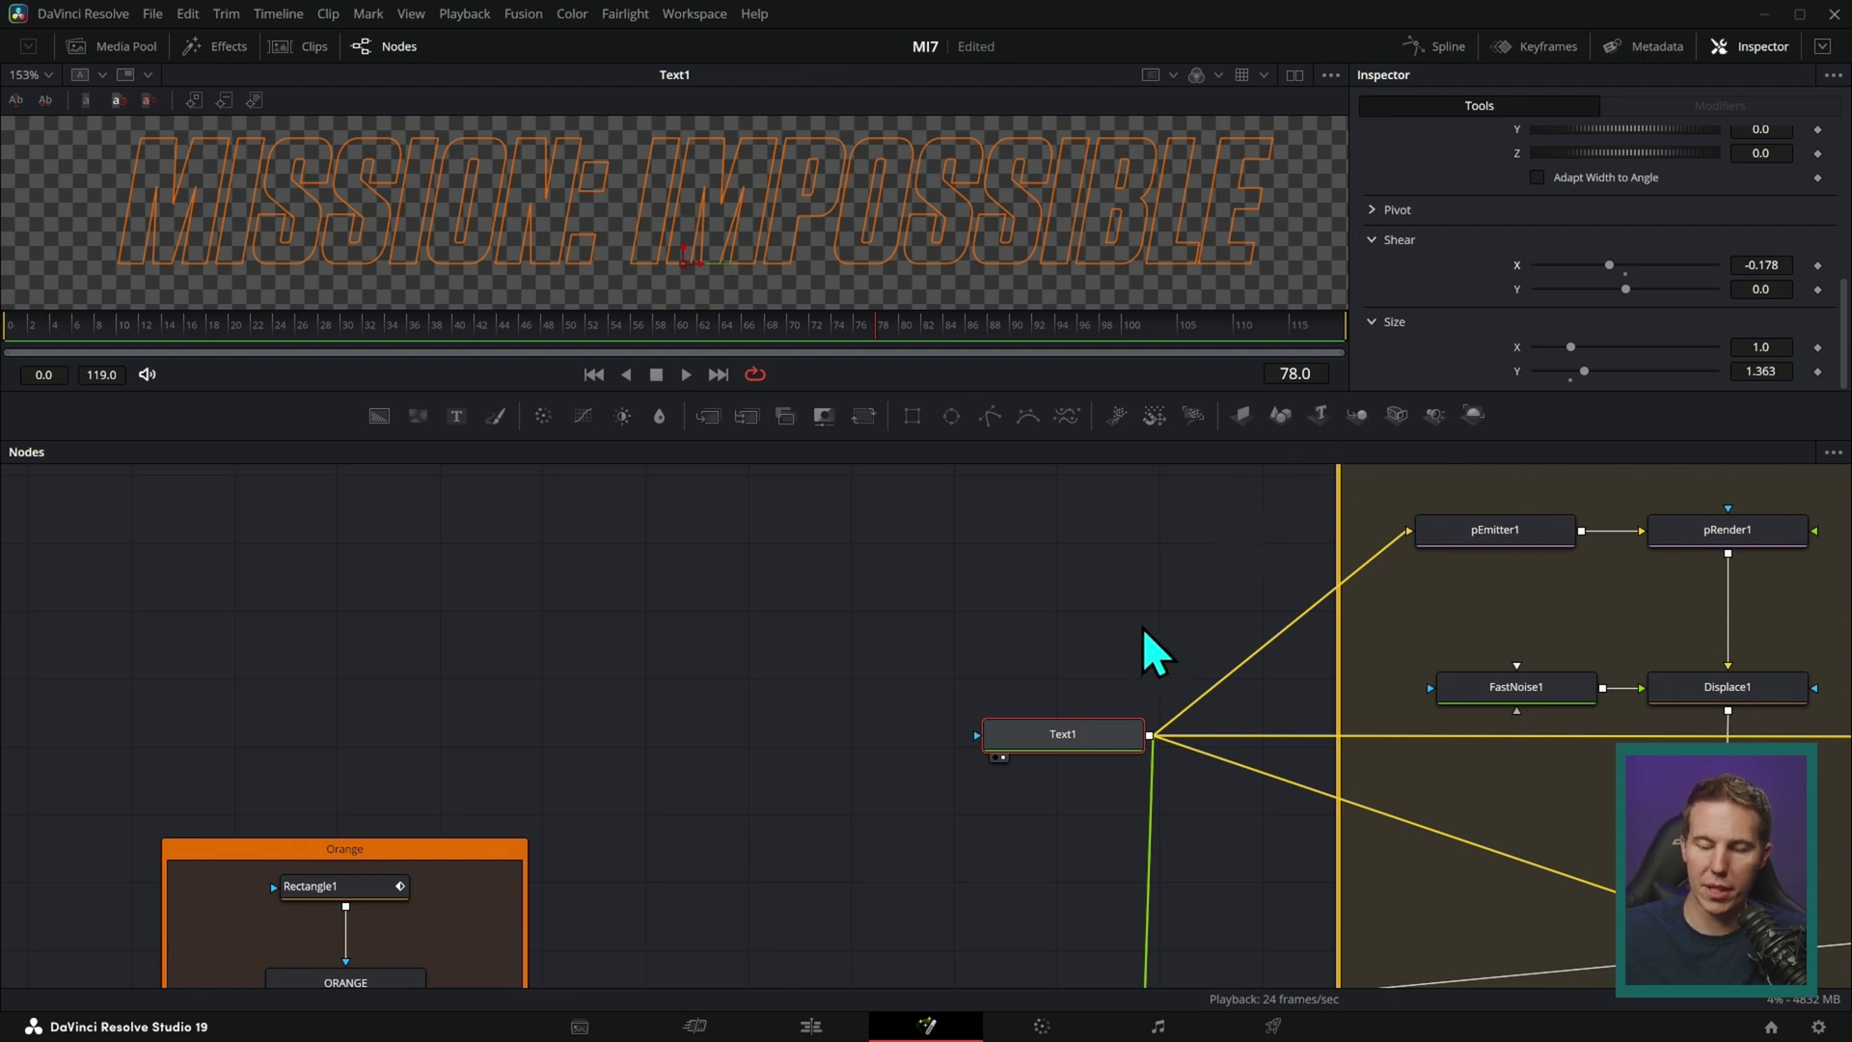
- View the Merge7 output that combines the outlined title with the orange background, and clear the node selection
{"action": "scroll", "coordinate": [1109, 540], "scroll_direction": "down", "scroll_amount": 5}
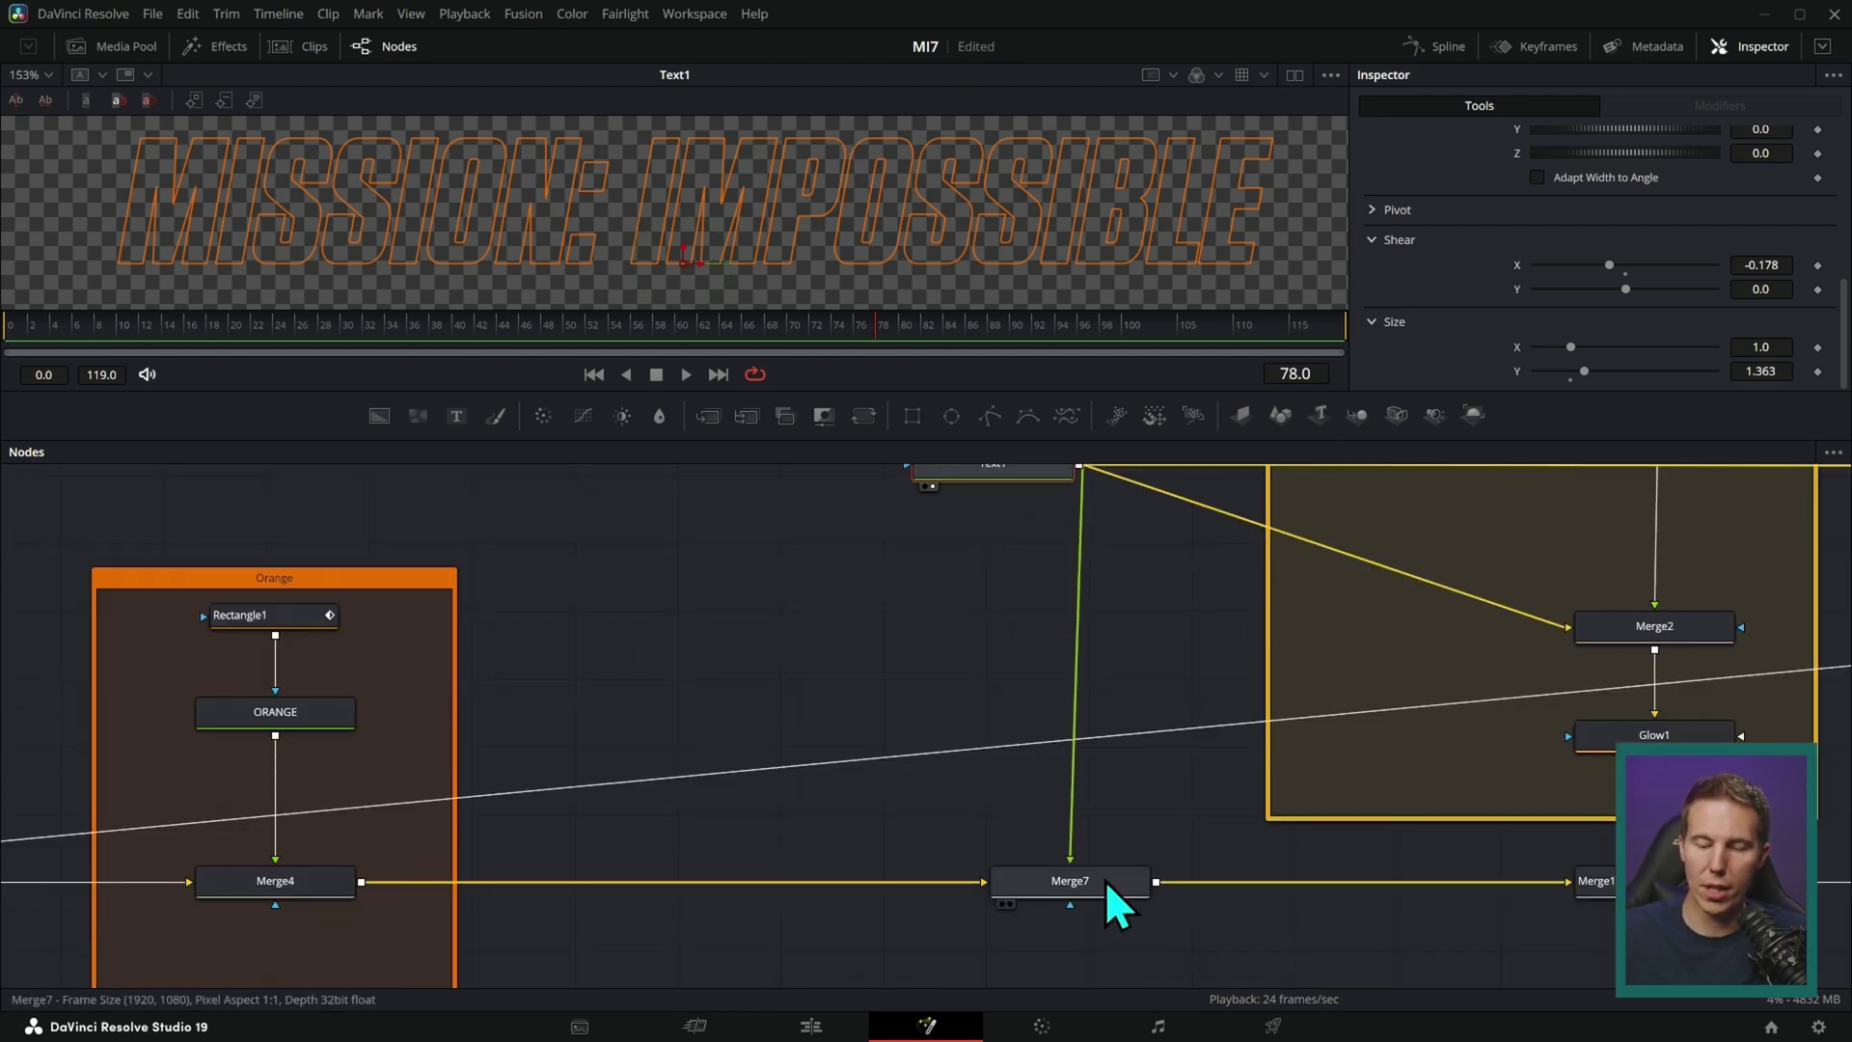
{"action": "left_click_drag", "start_coordinate": [1103, 880], "coordinate": [1101, 540]}
{"action": "left_click_drag", "start_coordinate": [1103, 361], "coordinate": [1133, 268]}
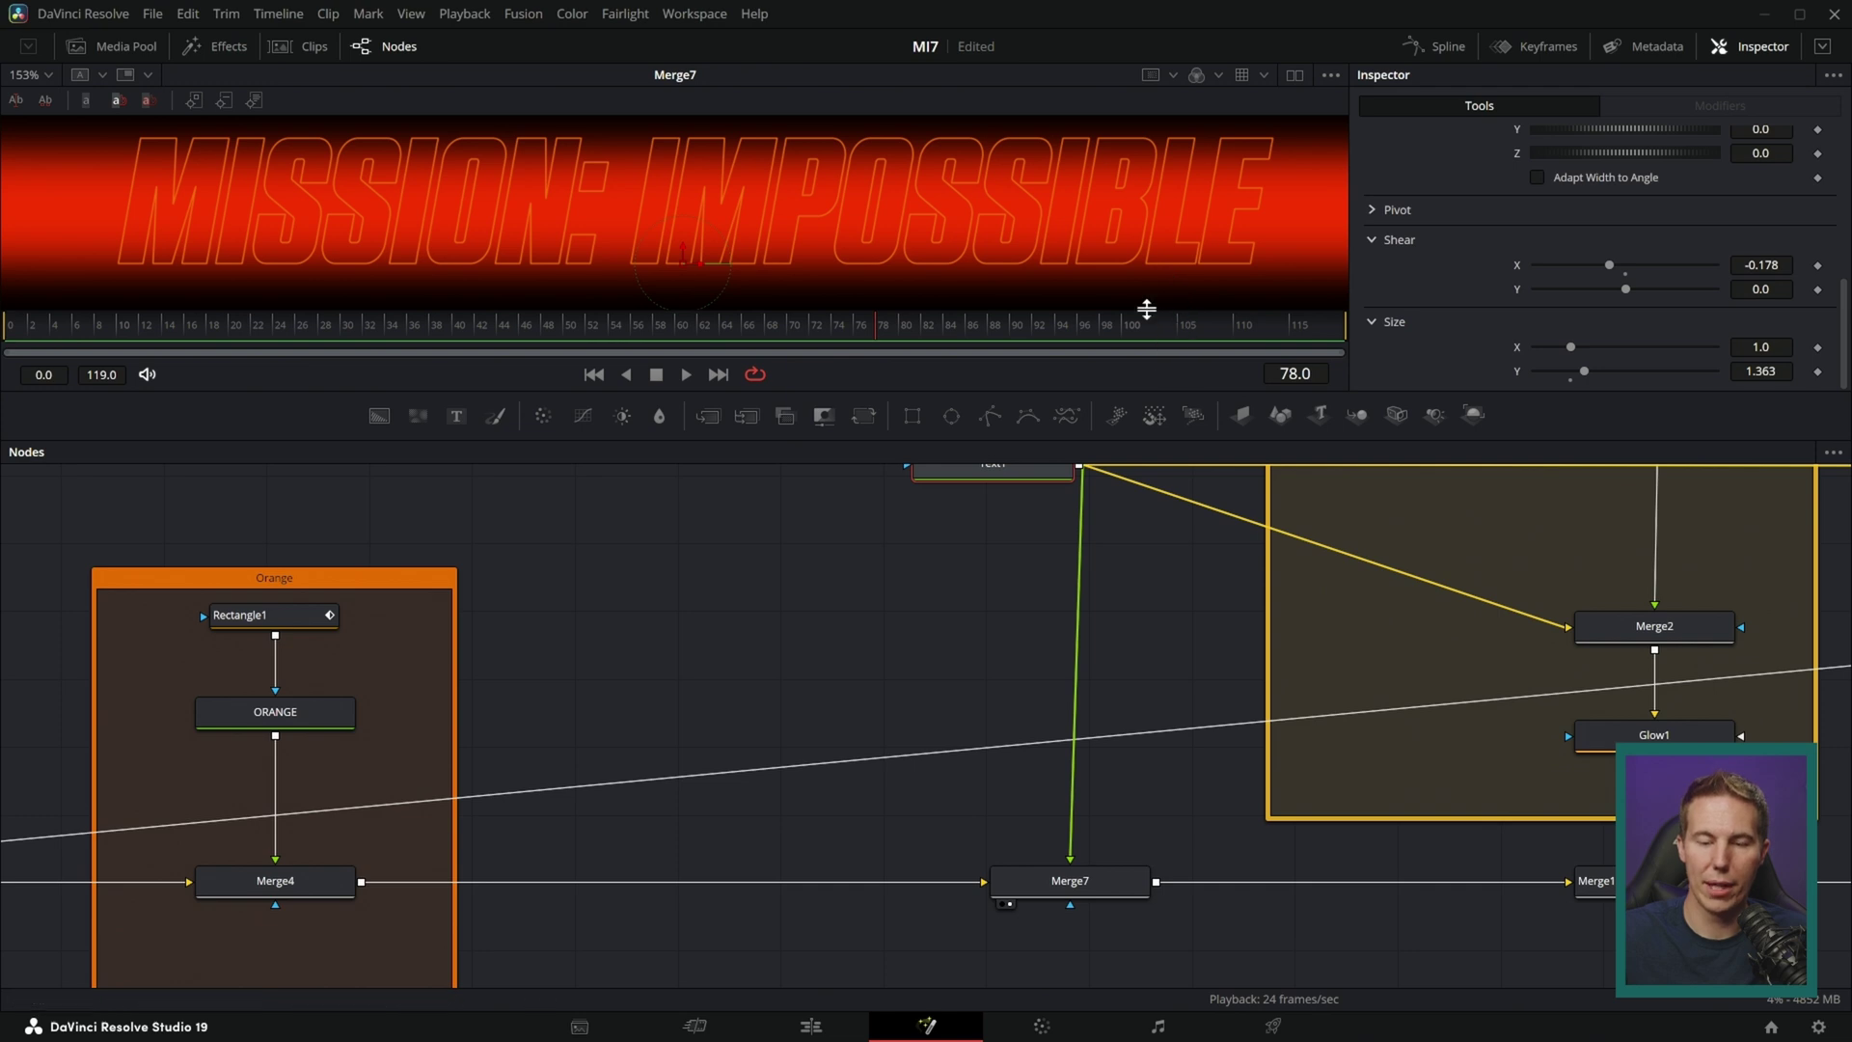
{"action": "left_click", "coordinate": [905, 631]}
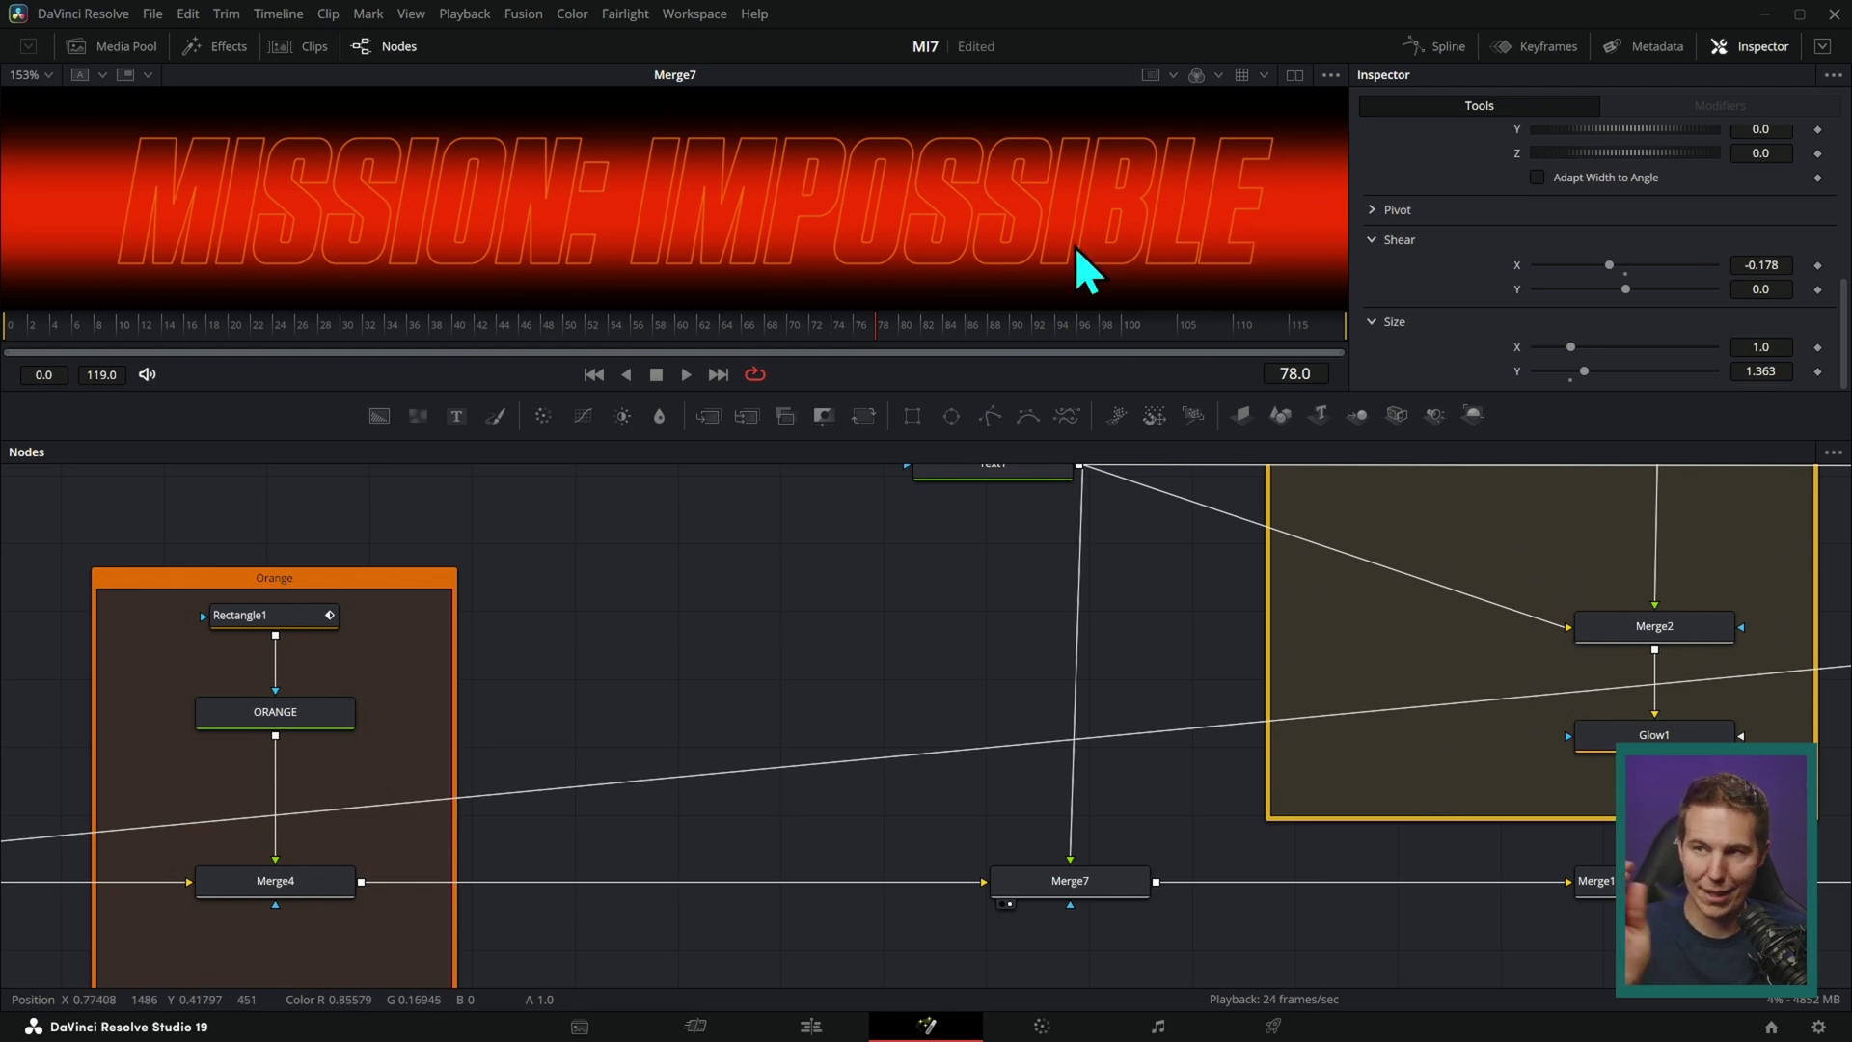
- Switch to the trailer video in the browser and pause it on the glowing MISSION: IMPOSSIBLE title
{"action": "left_click_drag", "start_coordinate": [1635, 526], "coordinate": [1225, 517]}
{"action": "left_click_drag", "start_coordinate": [1318, 674], "coordinate": [1229, 949]}
{"action": "scroll", "coordinate": [1265, 660], "scroll_direction": "up", "scroll_amount": 3}
{"action": "scroll", "coordinate": [1278, 773], "scroll_direction": "left", "scroll_amount": 1}
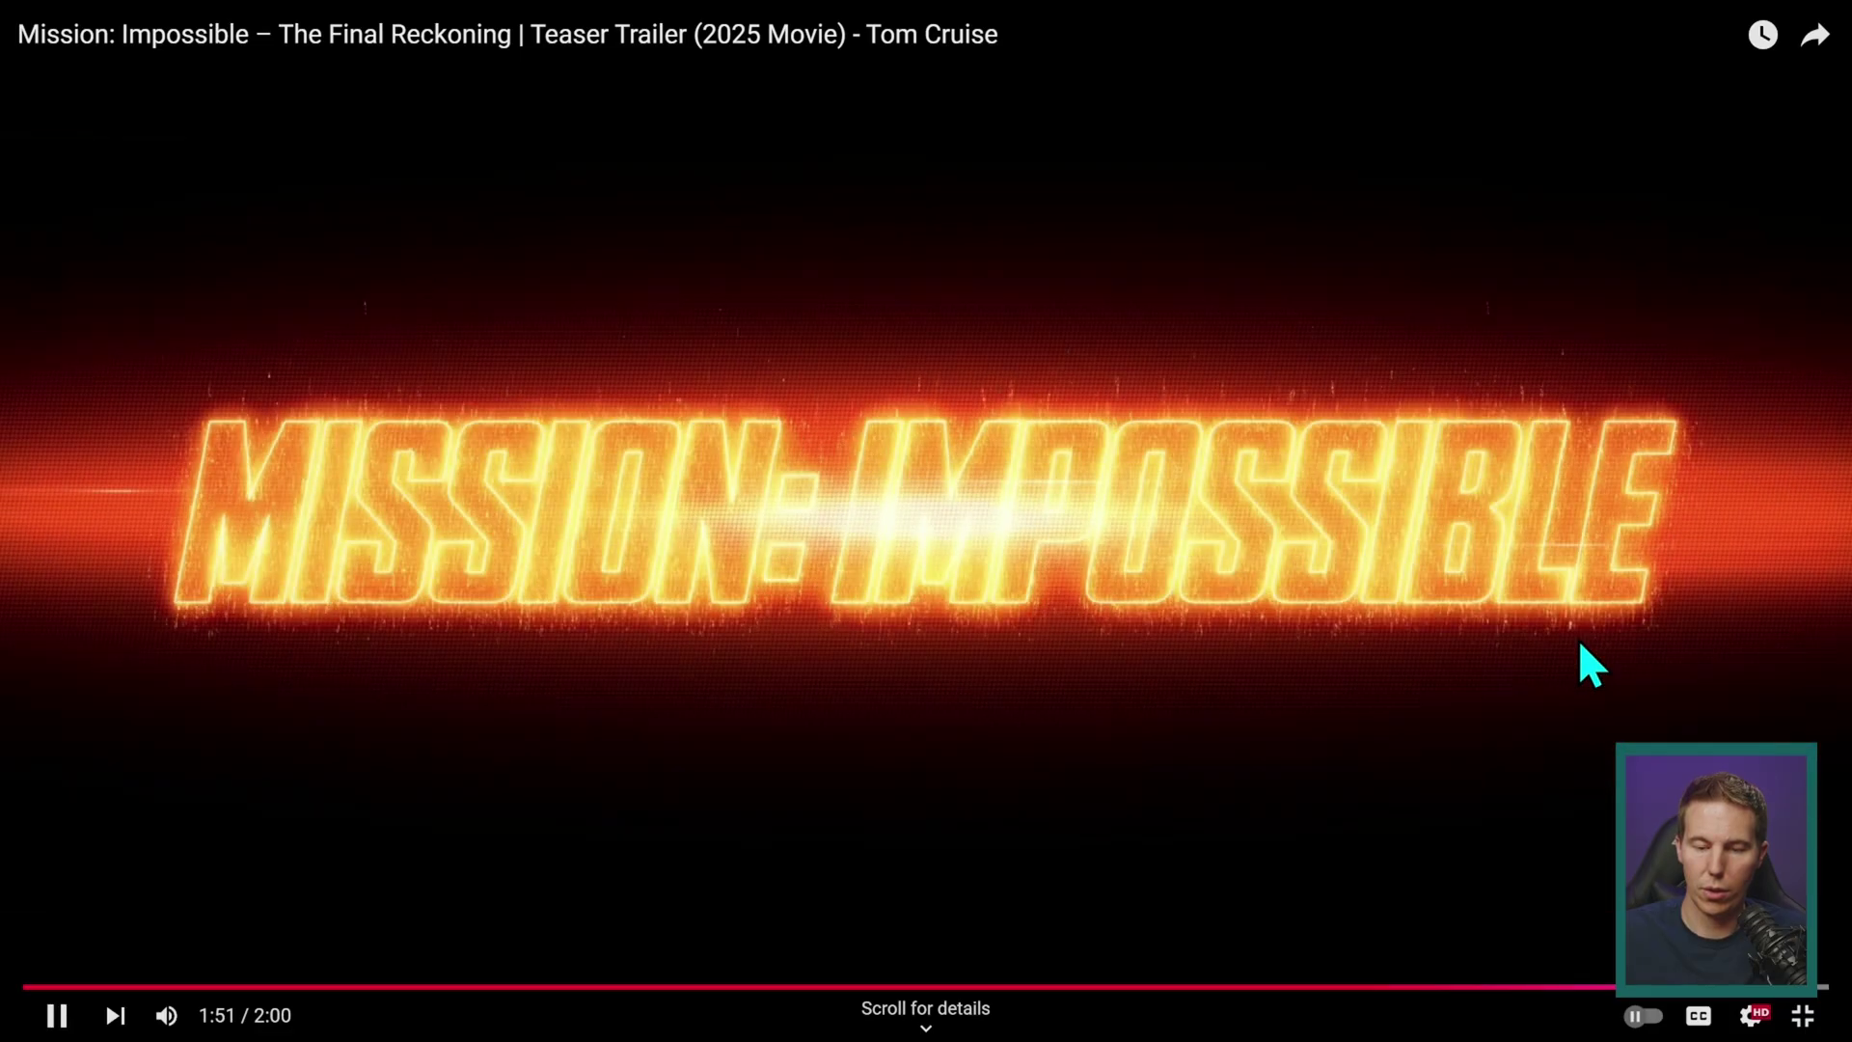
{"action": "left_click", "coordinate": [1579, 642]}
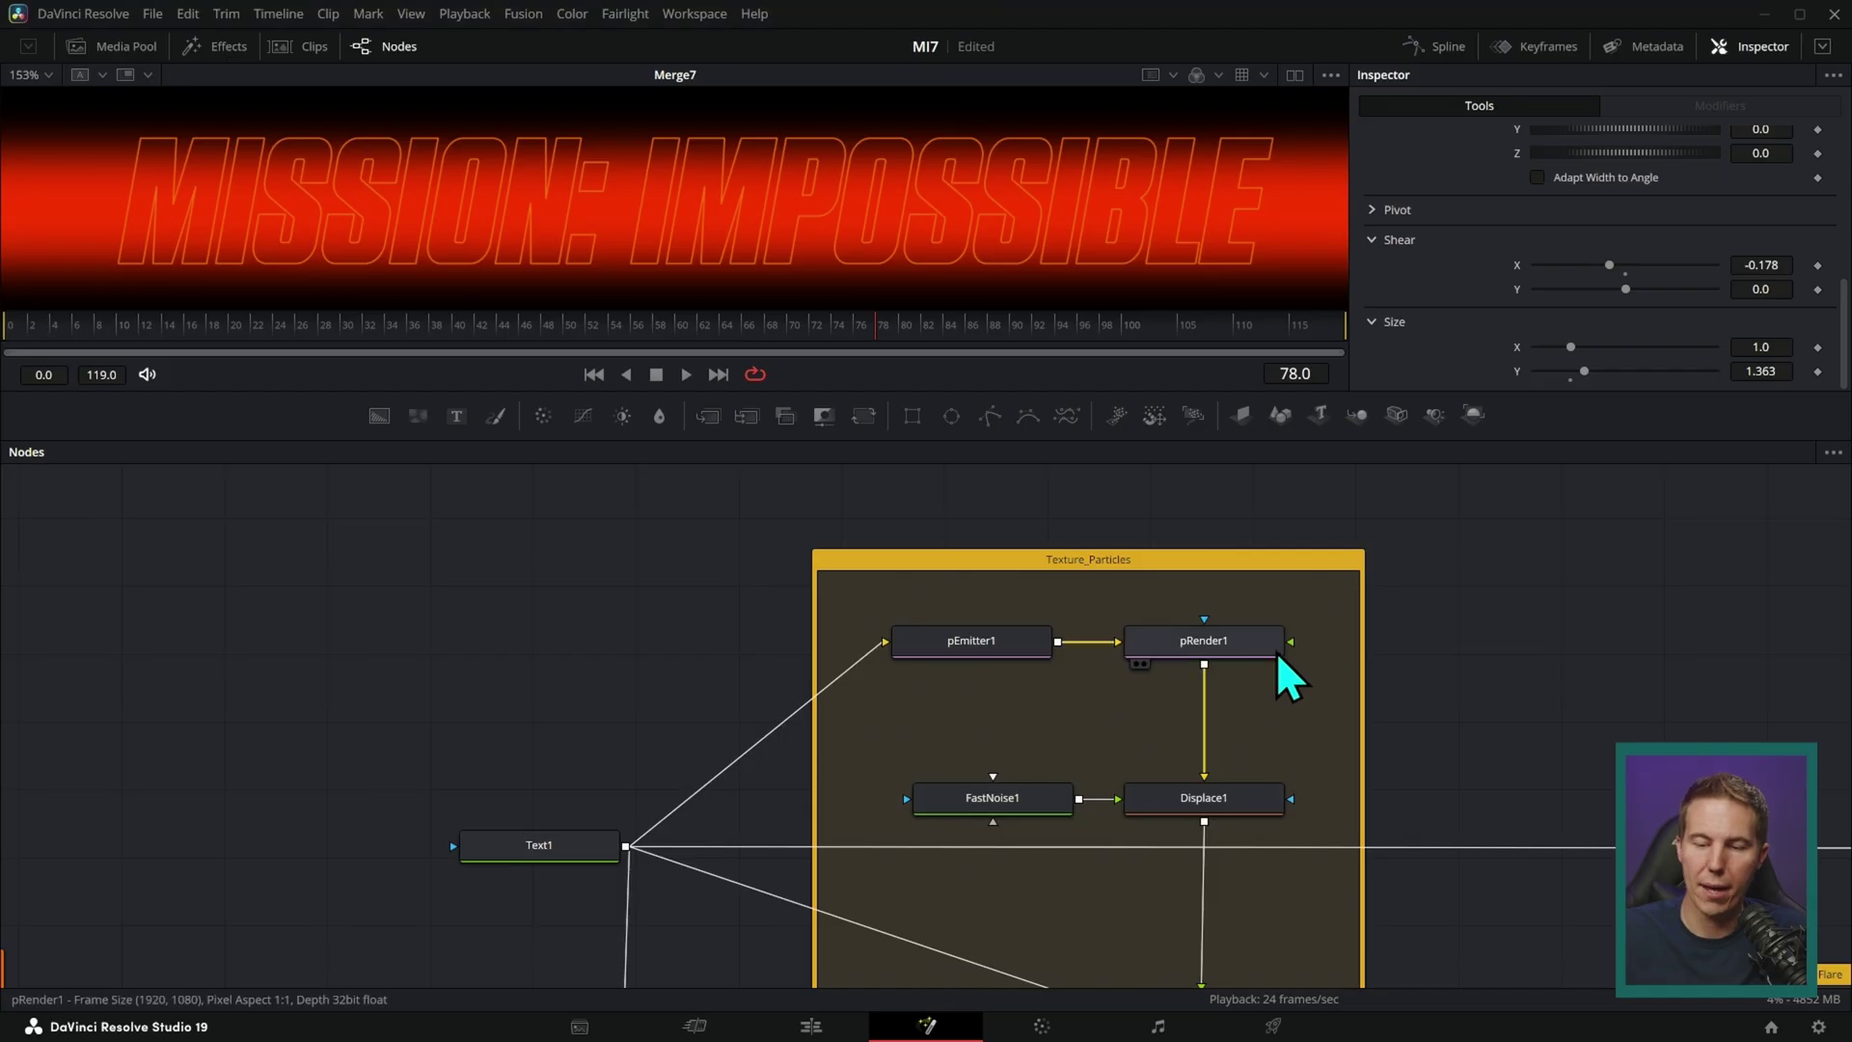
- View the pRender1 particles in an enlarged viewer, open the pEmitter1 settings, and view its Text1 source
{"action": "key", "text": "1"}
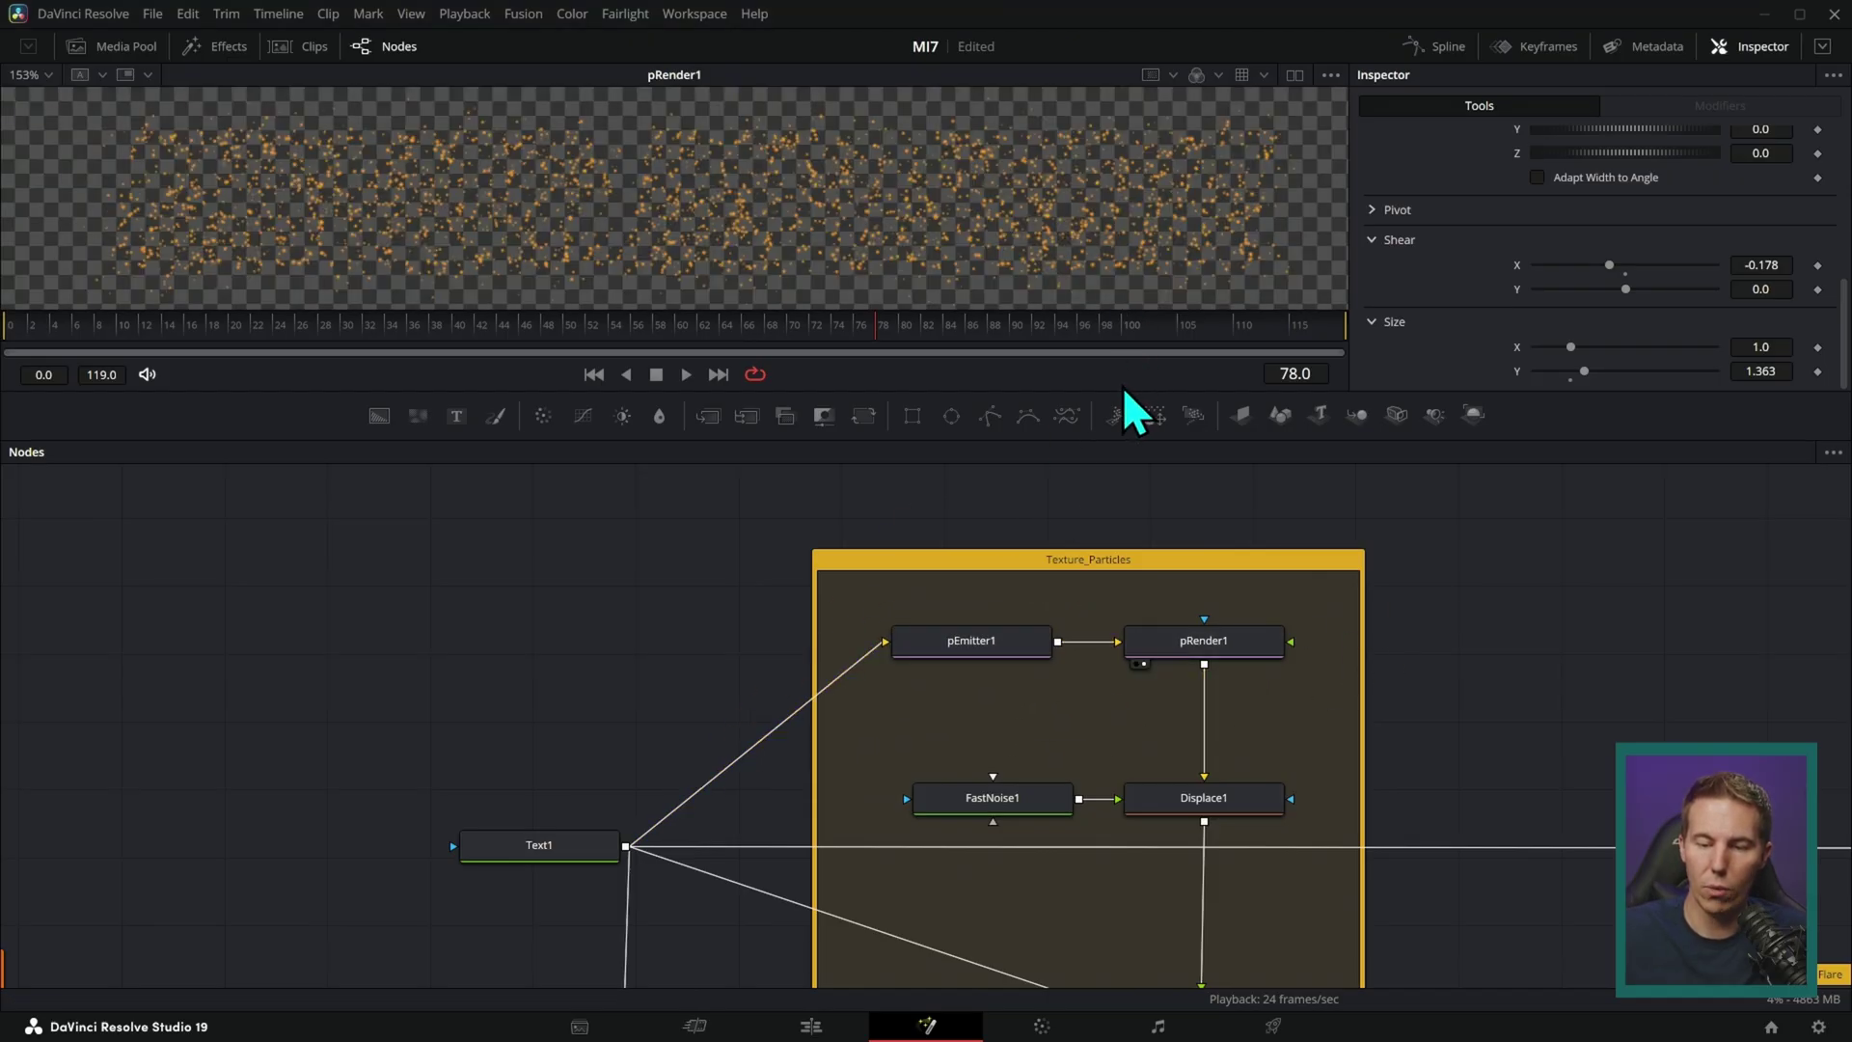
{"action": "left_click_drag", "start_coordinate": [1126, 391], "coordinate": [1126, 472]}
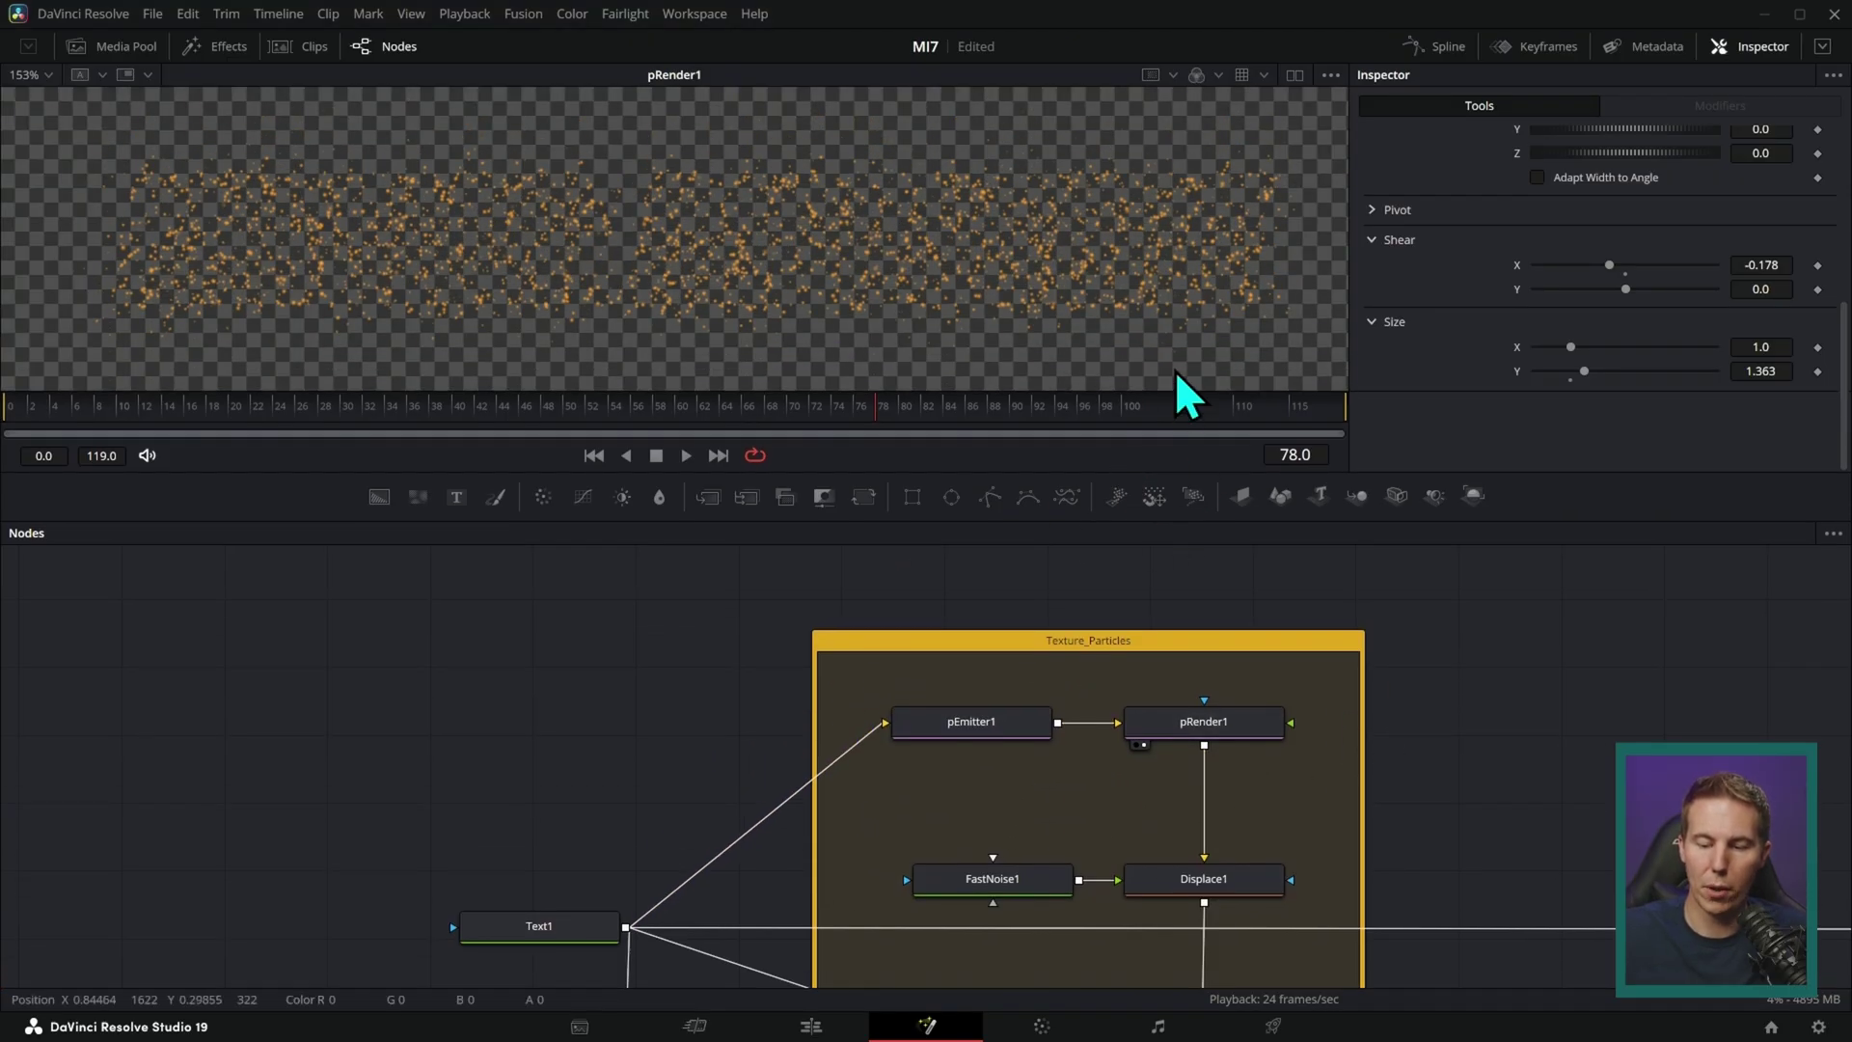
{"action": "left_click", "coordinate": [986, 729]}
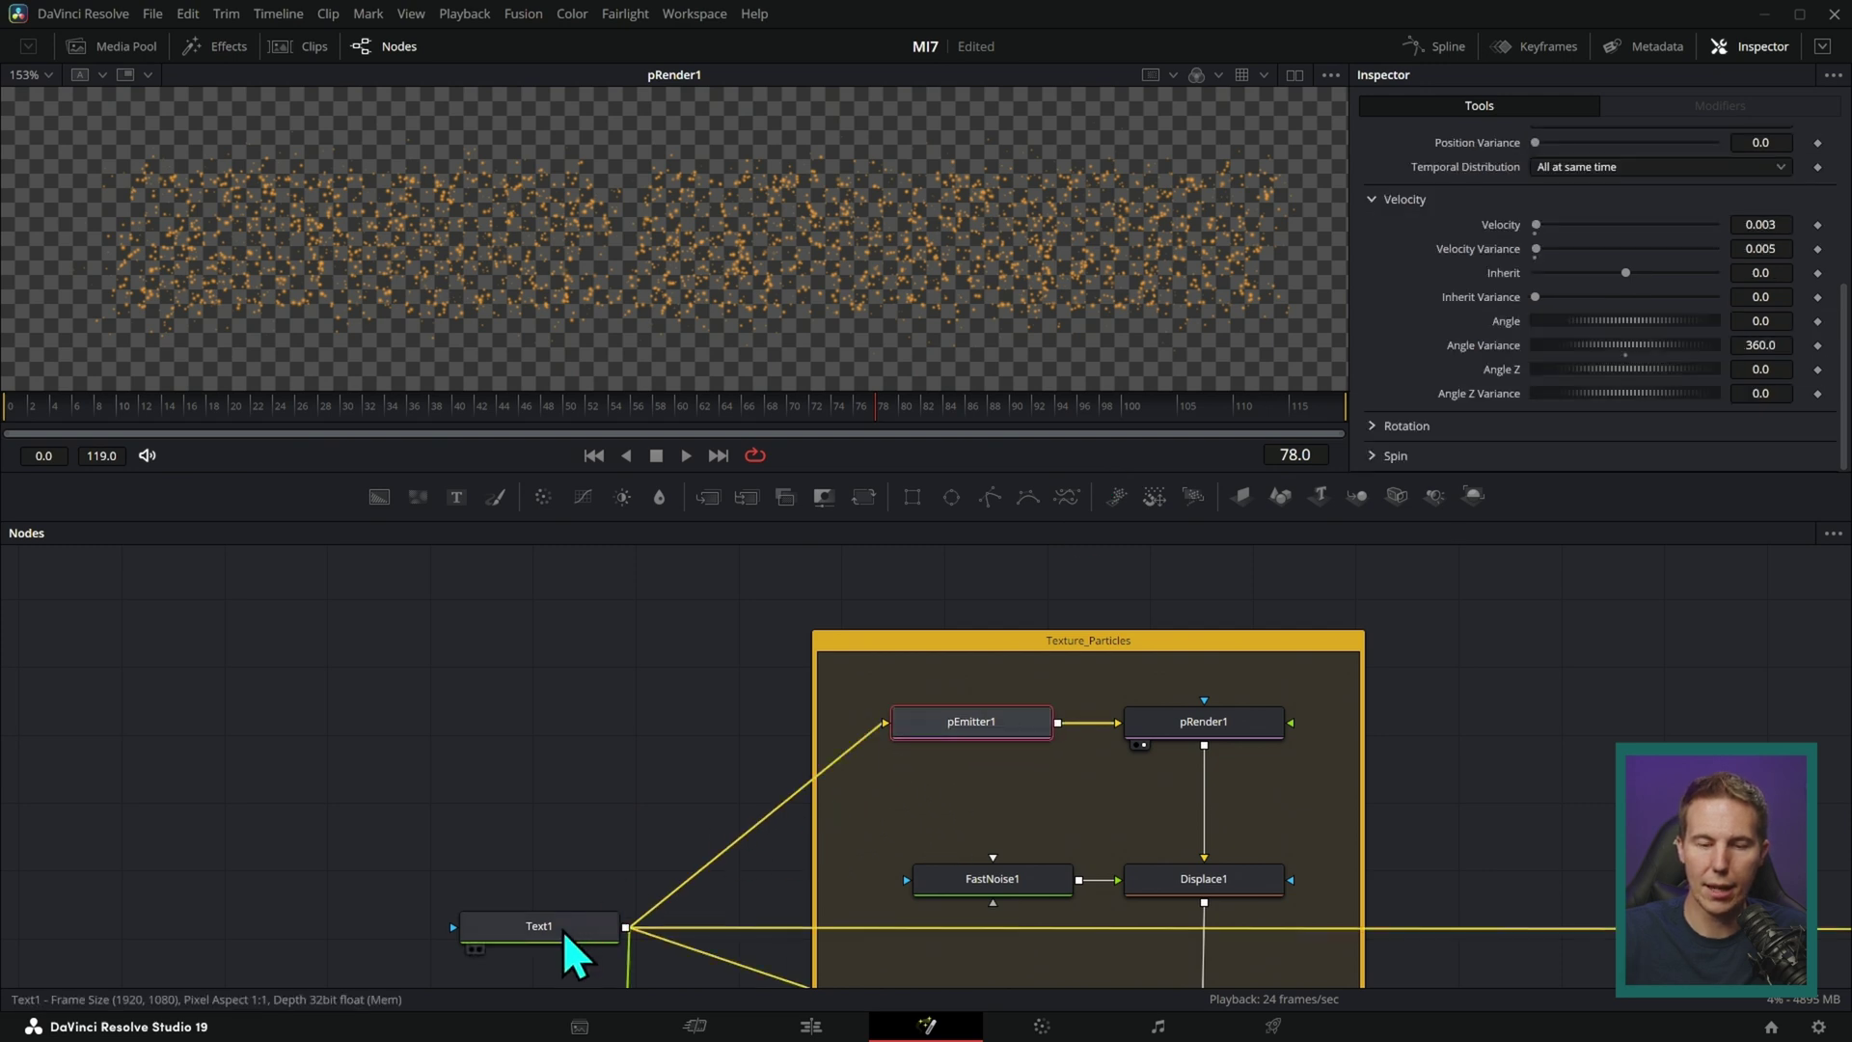
{"action": "key", "text": "1"}
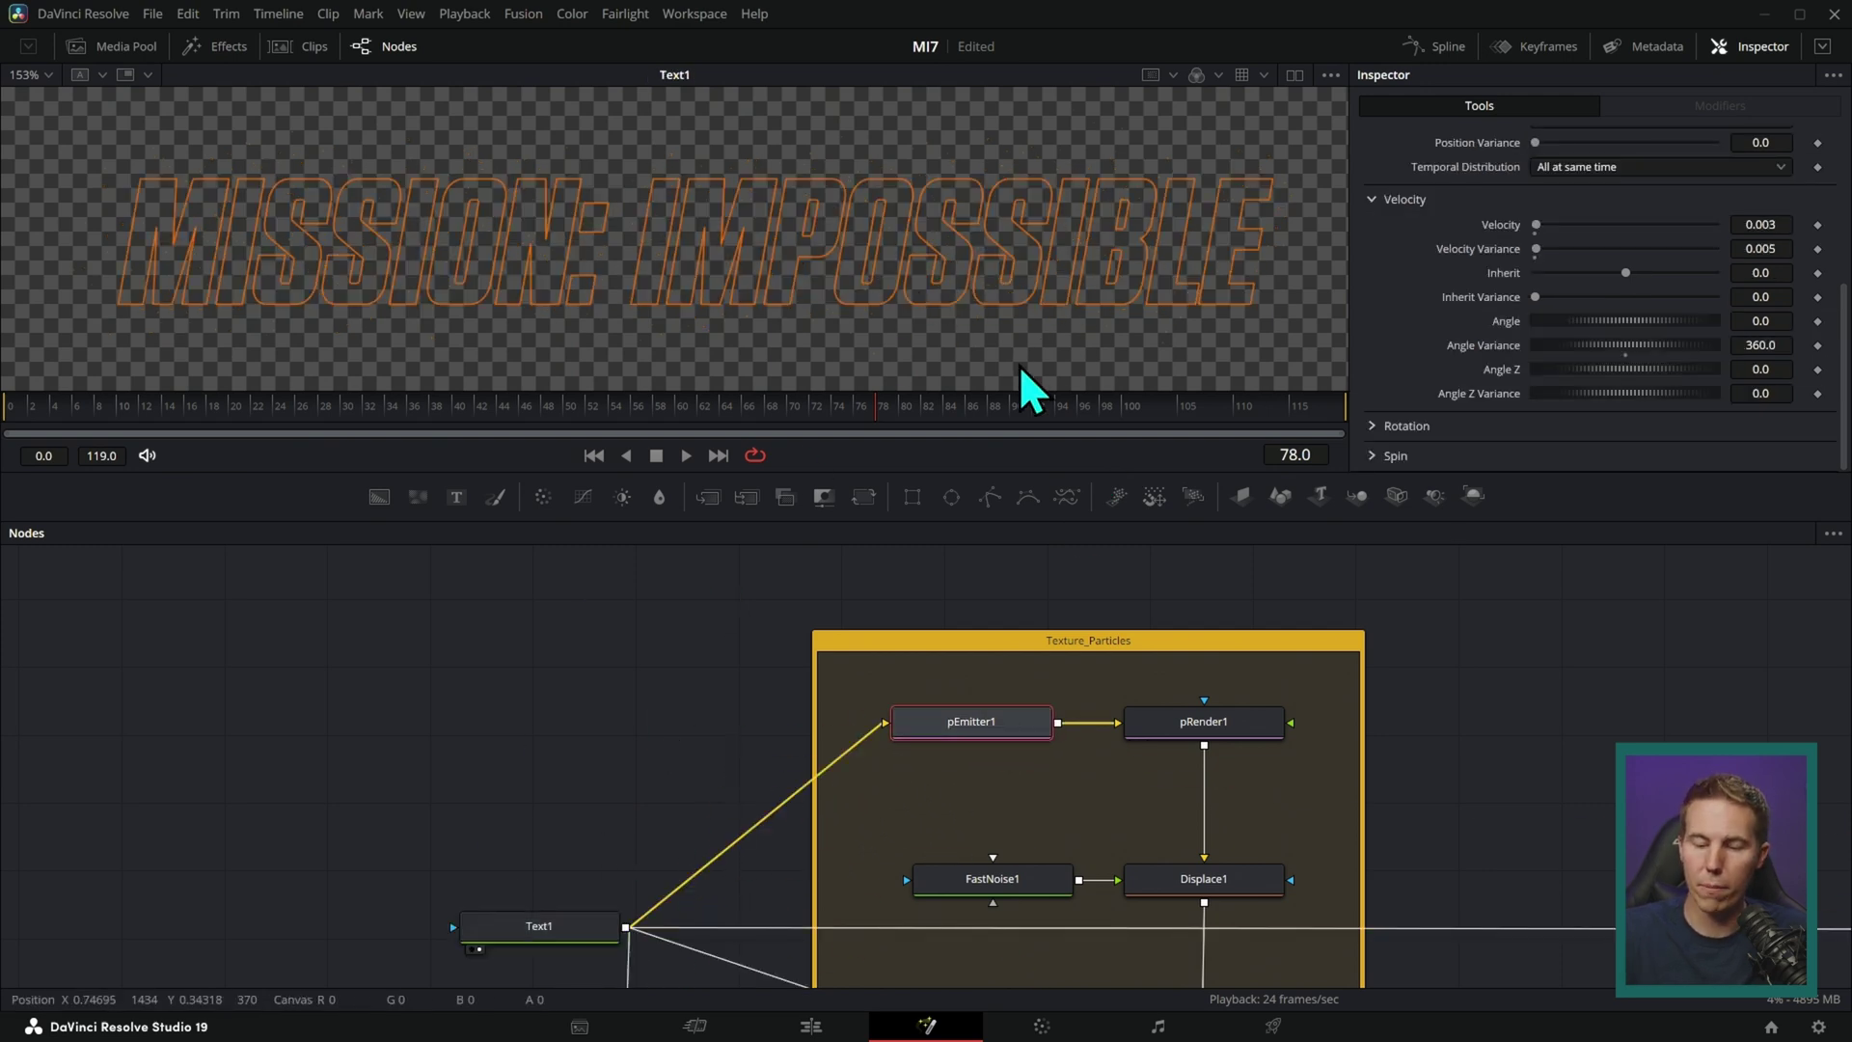
- View the pRender1 particles again, open pEmitter1's Region settings, and scrub to frame 80
{"action": "key", "text": "2"}
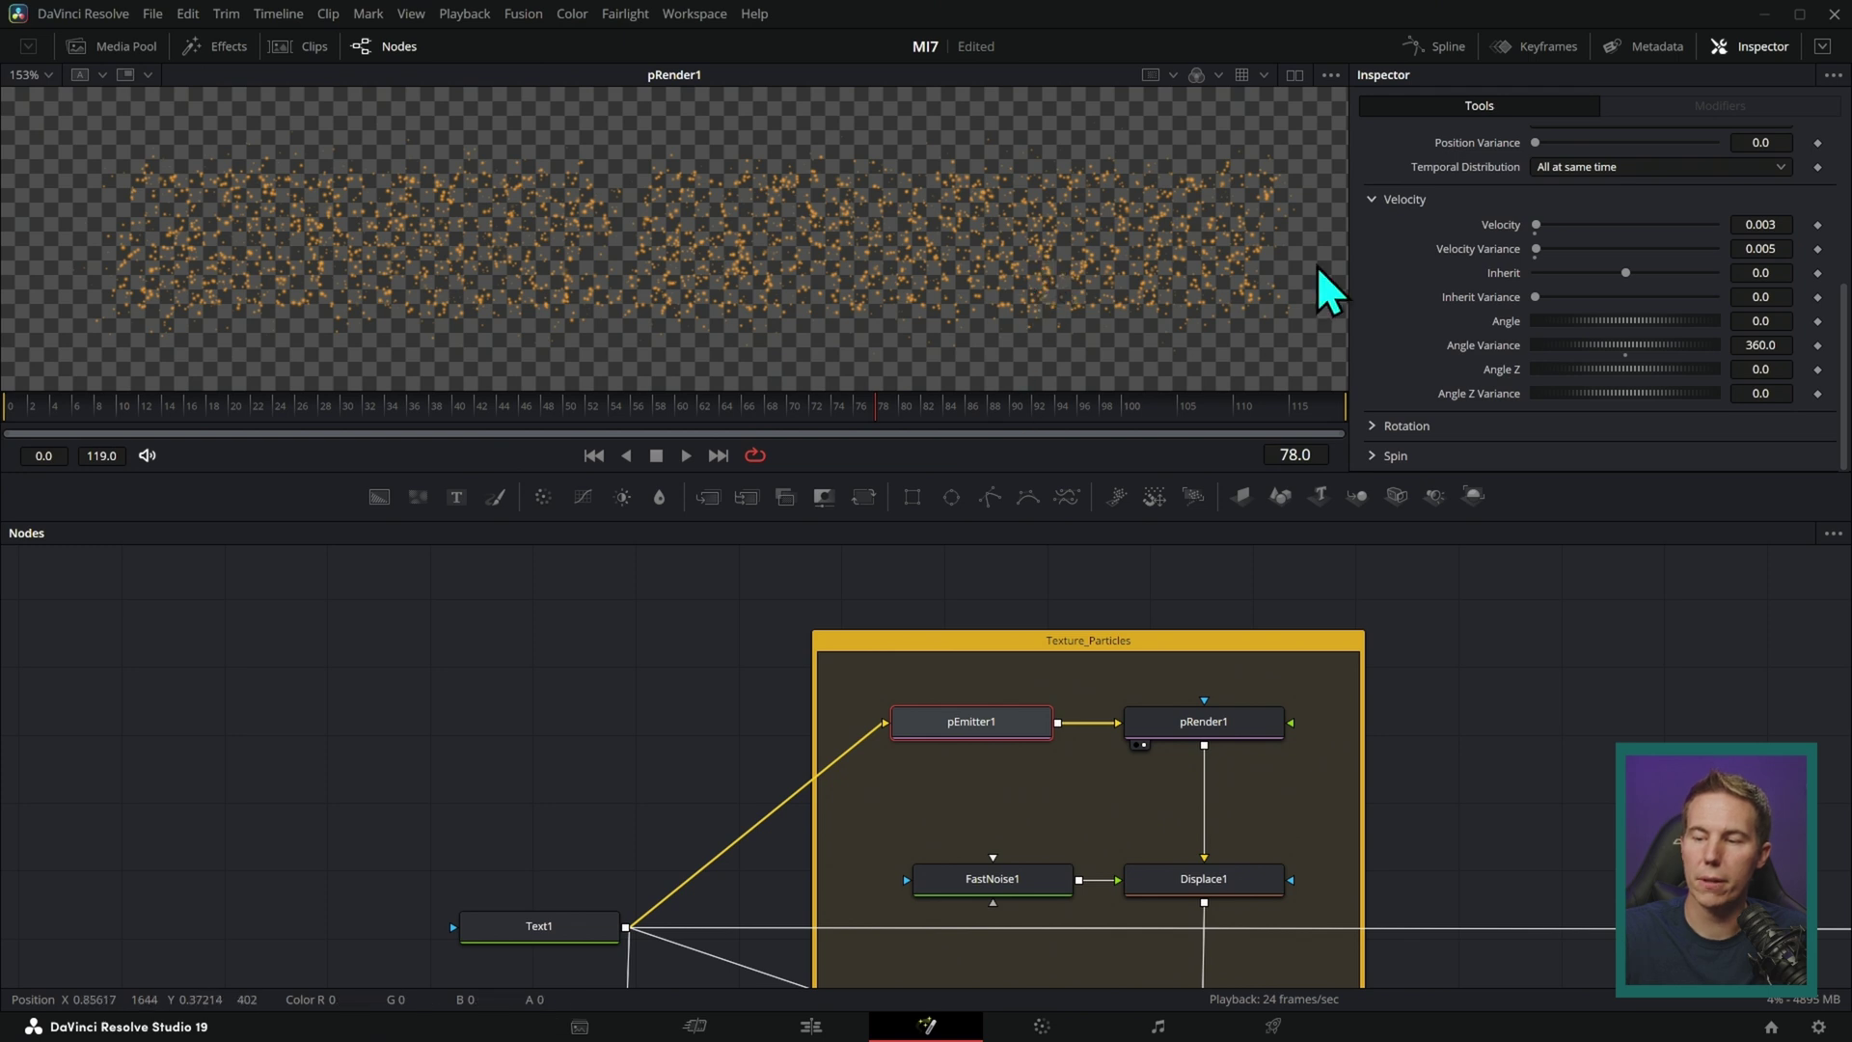
{"action": "scroll", "coordinate": [1454, 205], "scroll_direction": "up", "scroll_amount": 5}
{"action": "left_click", "coordinate": [1653, 183]}
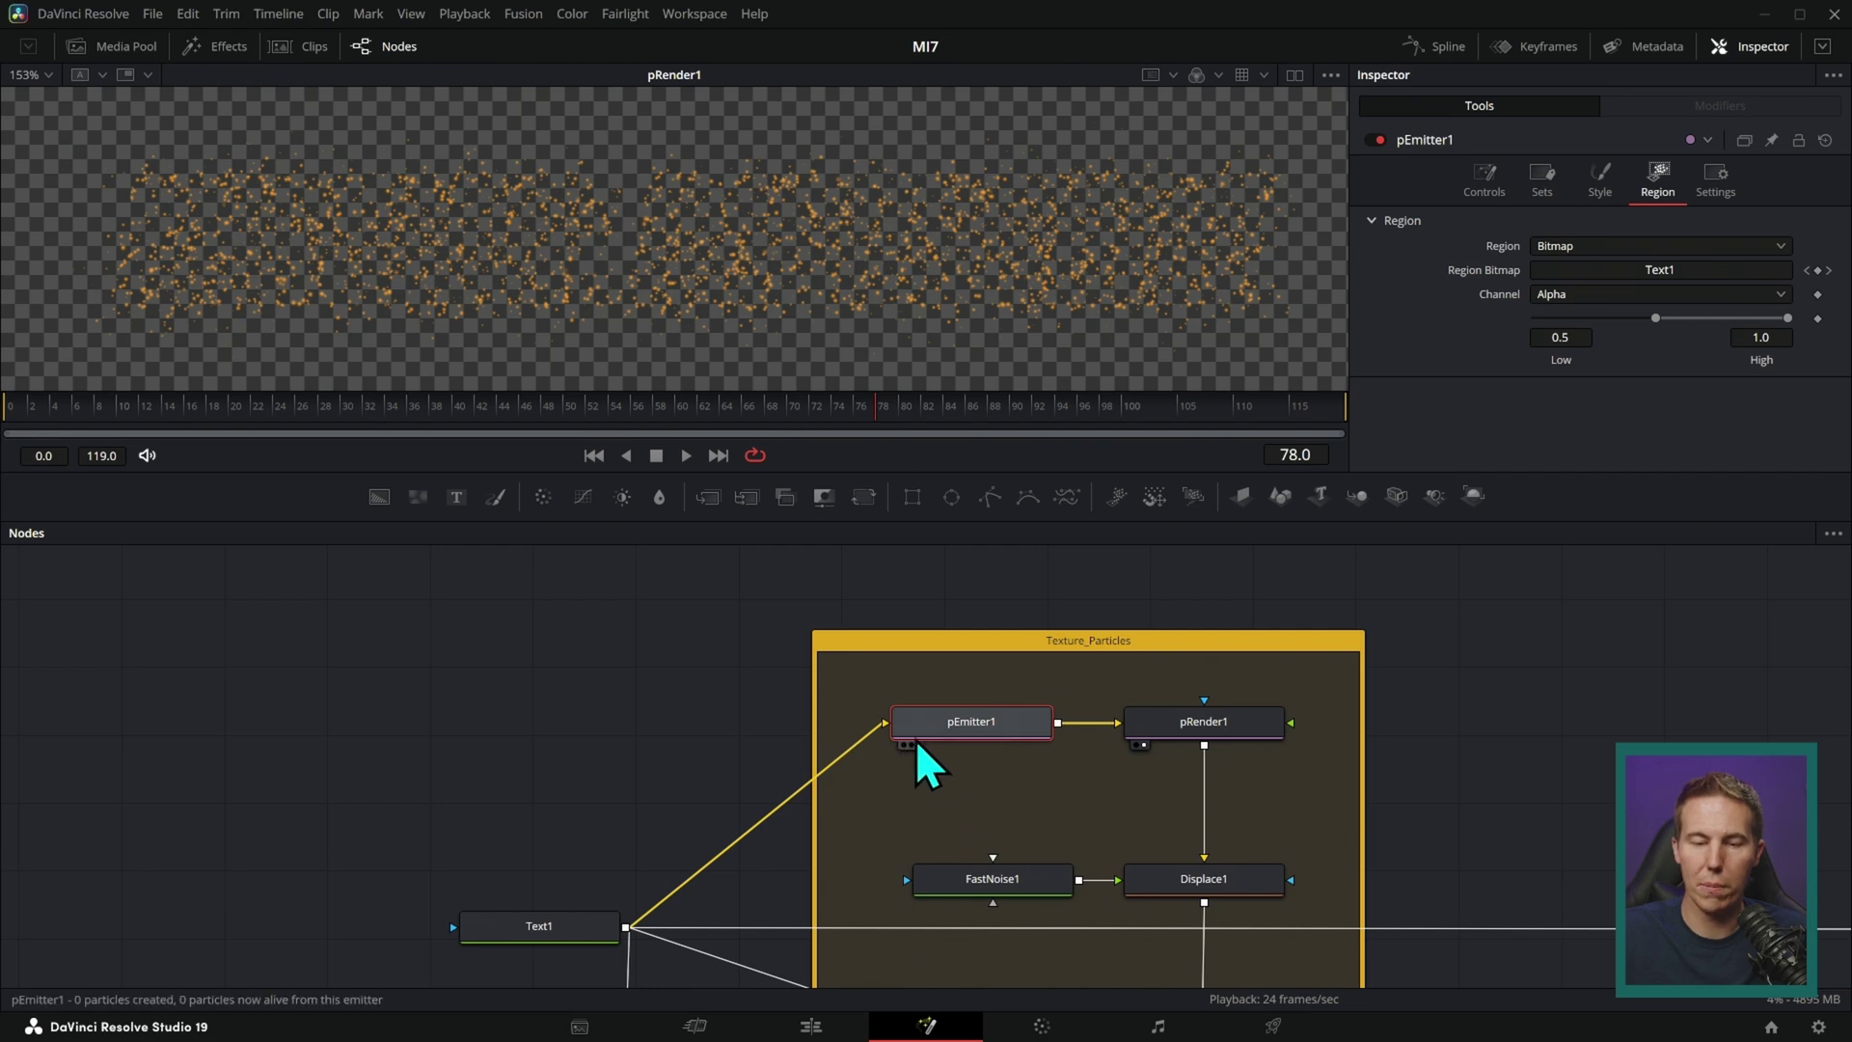
{"action": "mouse_move", "coordinate": [876, 421]}
{"action": "left_mouse_down"}
{"action": "mouse_move", "coordinate": [80, 405]}
{"action": "mouse_move", "coordinate": [899, 421]}
{"action": "left_mouse_up"}
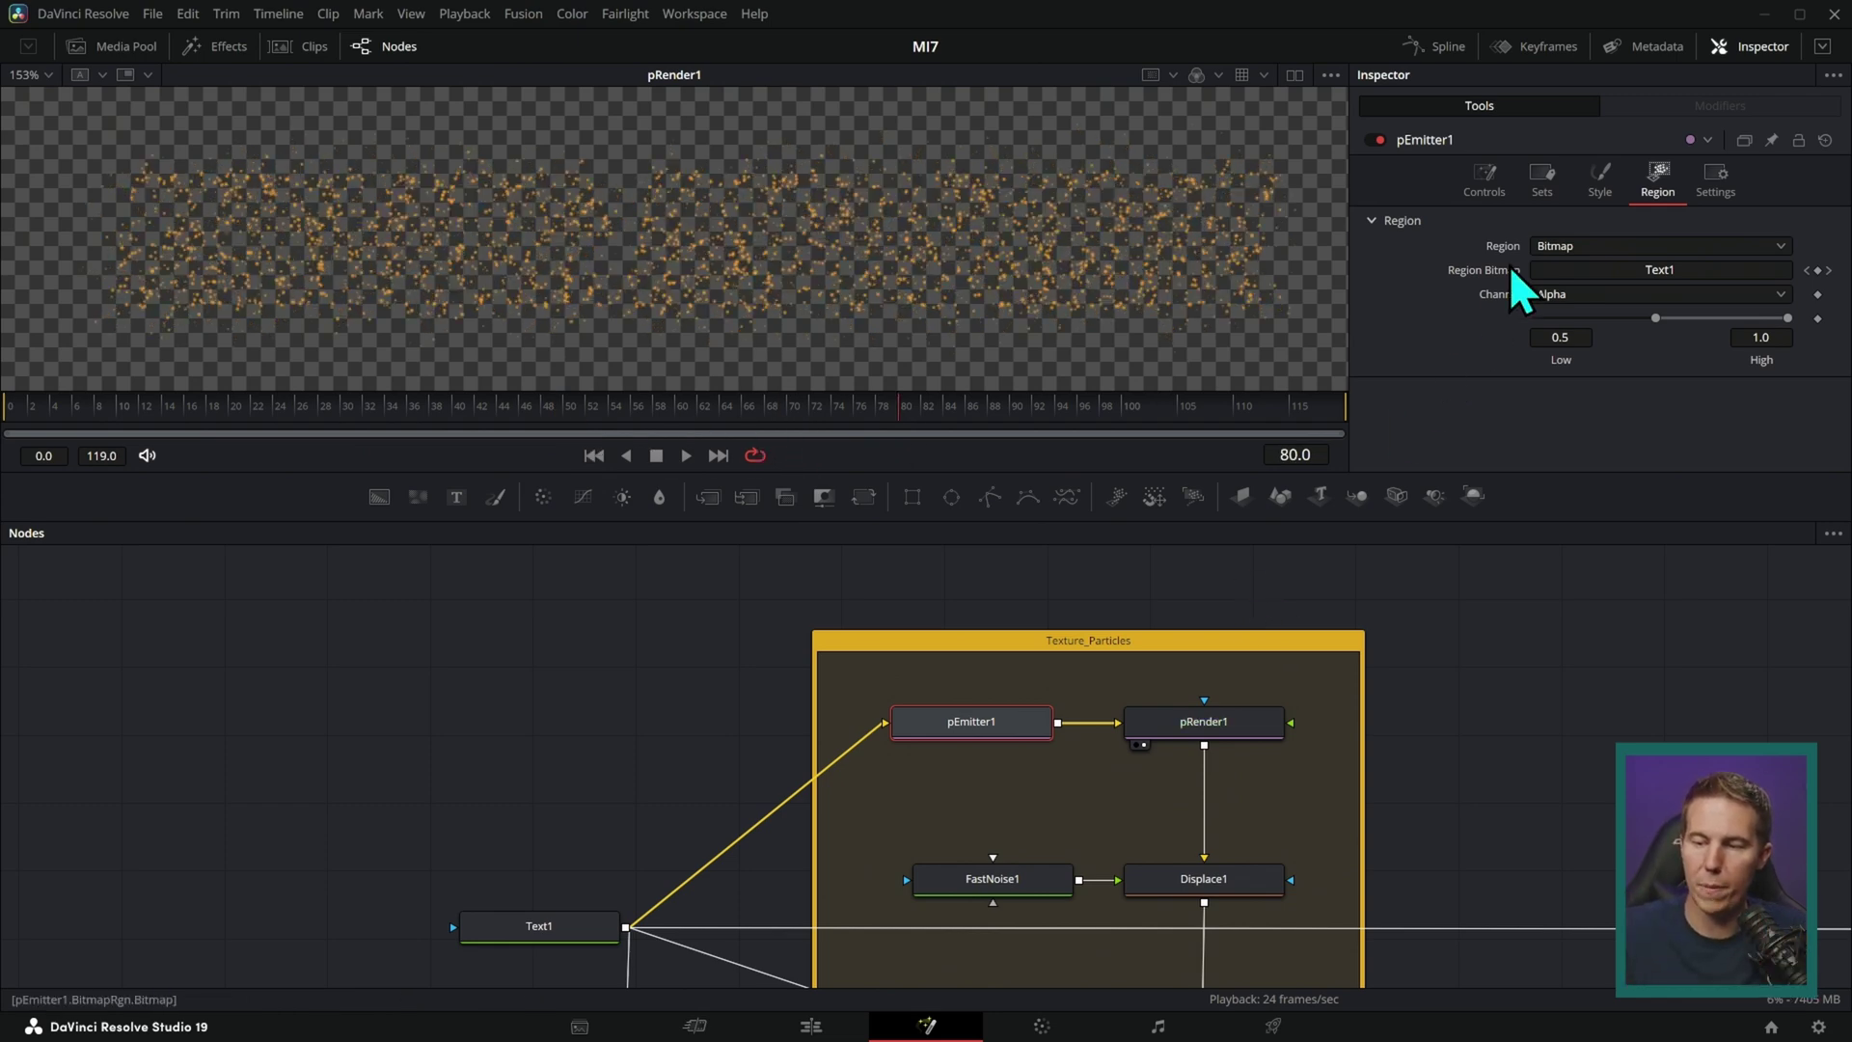
- Show pEmitter1's velocity settings and scrub the particle animation to frame 95
{"action": "left_click", "coordinate": [1485, 181]}
{"action": "scroll", "coordinate": [1461, 361], "scroll_direction": "down", "scroll_amount": 1}
{"action": "scroll", "coordinate": [1462, 362], "scroll_direction": "down", "scroll_amount": 3}
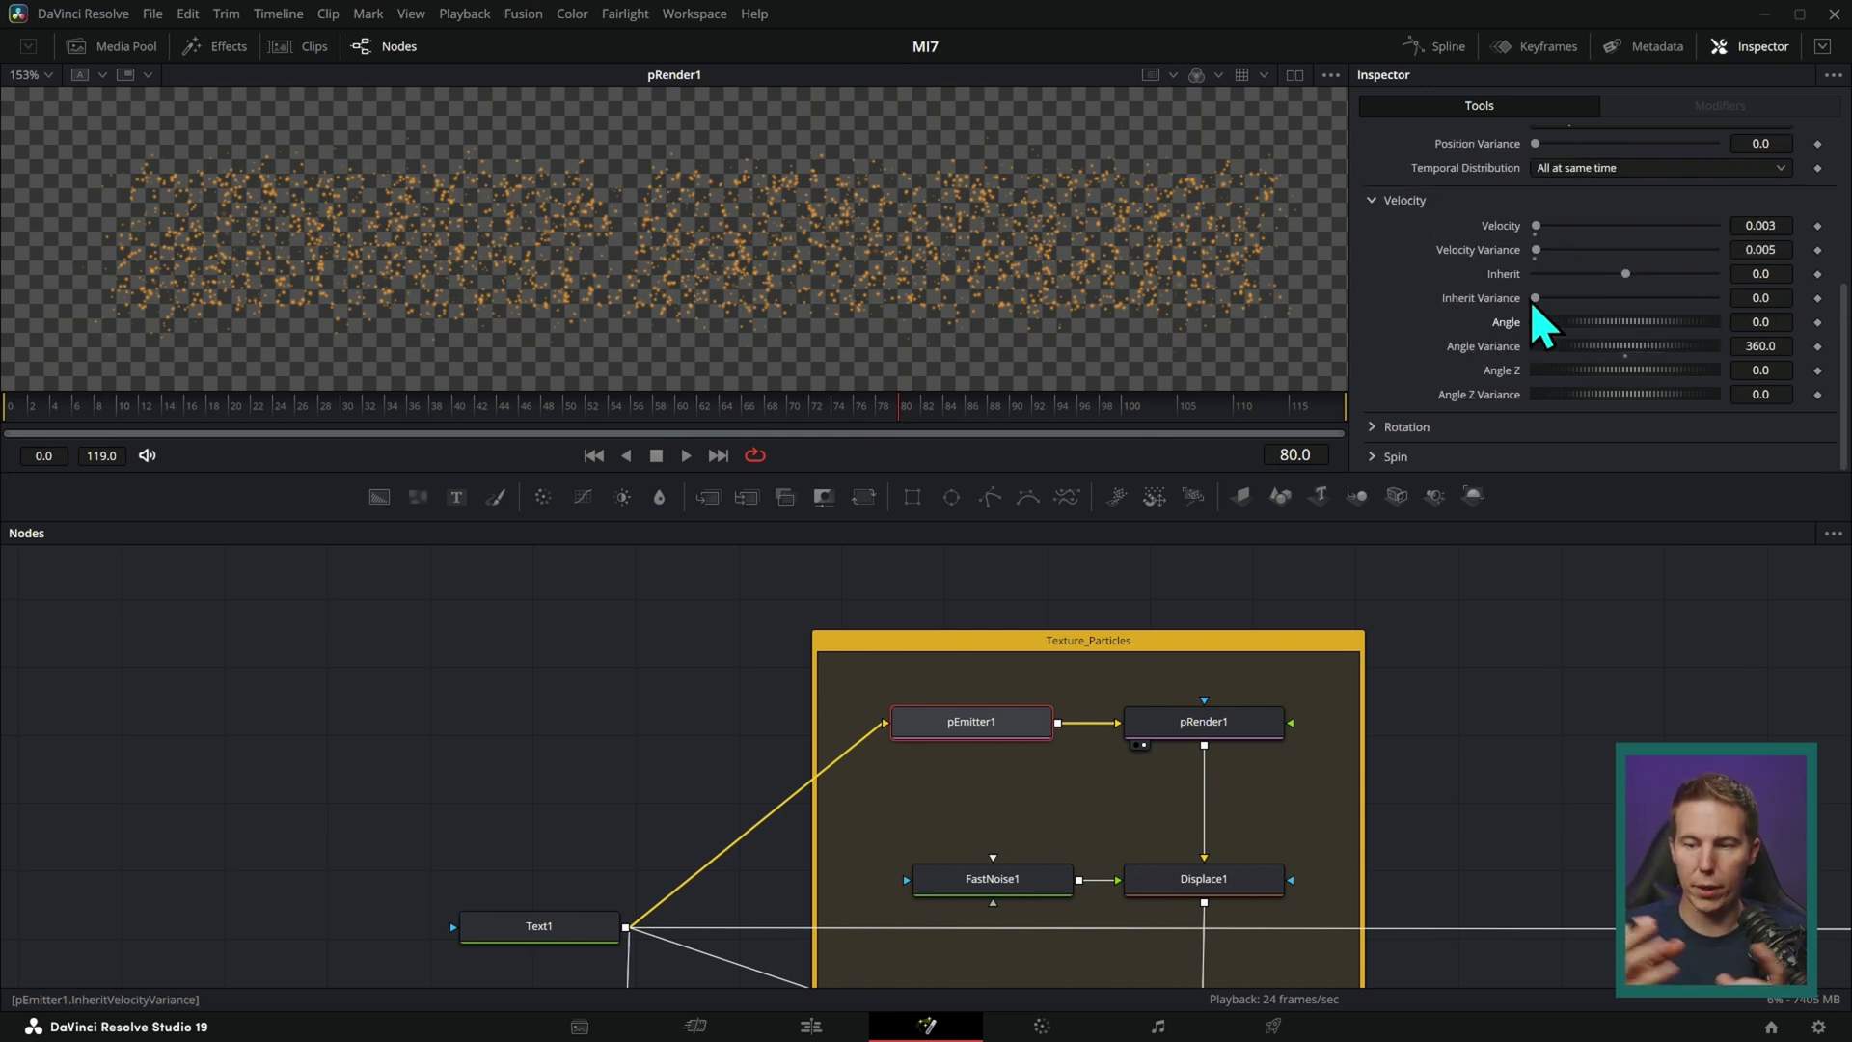
{"action": "left_click_drag", "start_coordinate": [1008, 424], "coordinate": [1078, 388]}
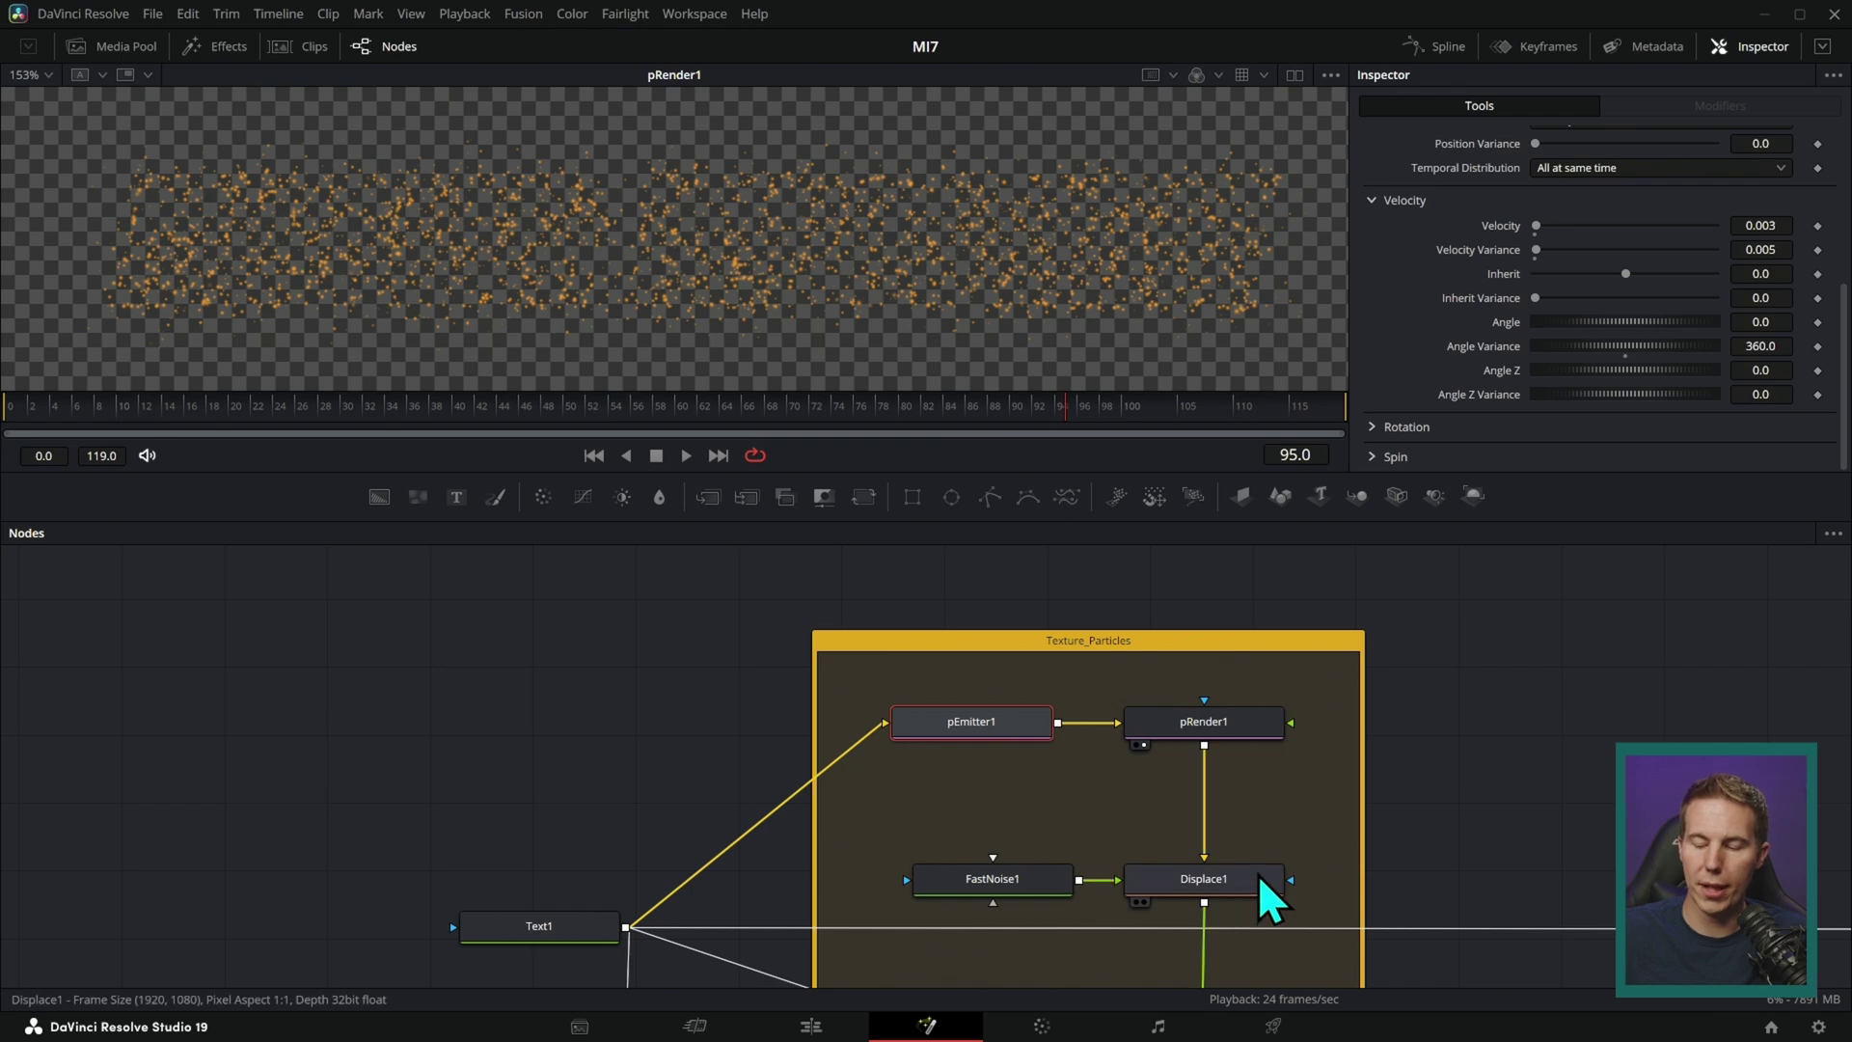
- View the Displace1 output enlarged and compare it with the FastNoise1 map that drives it
{"action": "scroll", "coordinate": [1268, 757], "scroll_direction": "down", "scroll_amount": 2}
{"action": "left_click_drag", "start_coordinate": [1224, 819], "coordinate": [1186, 285]}
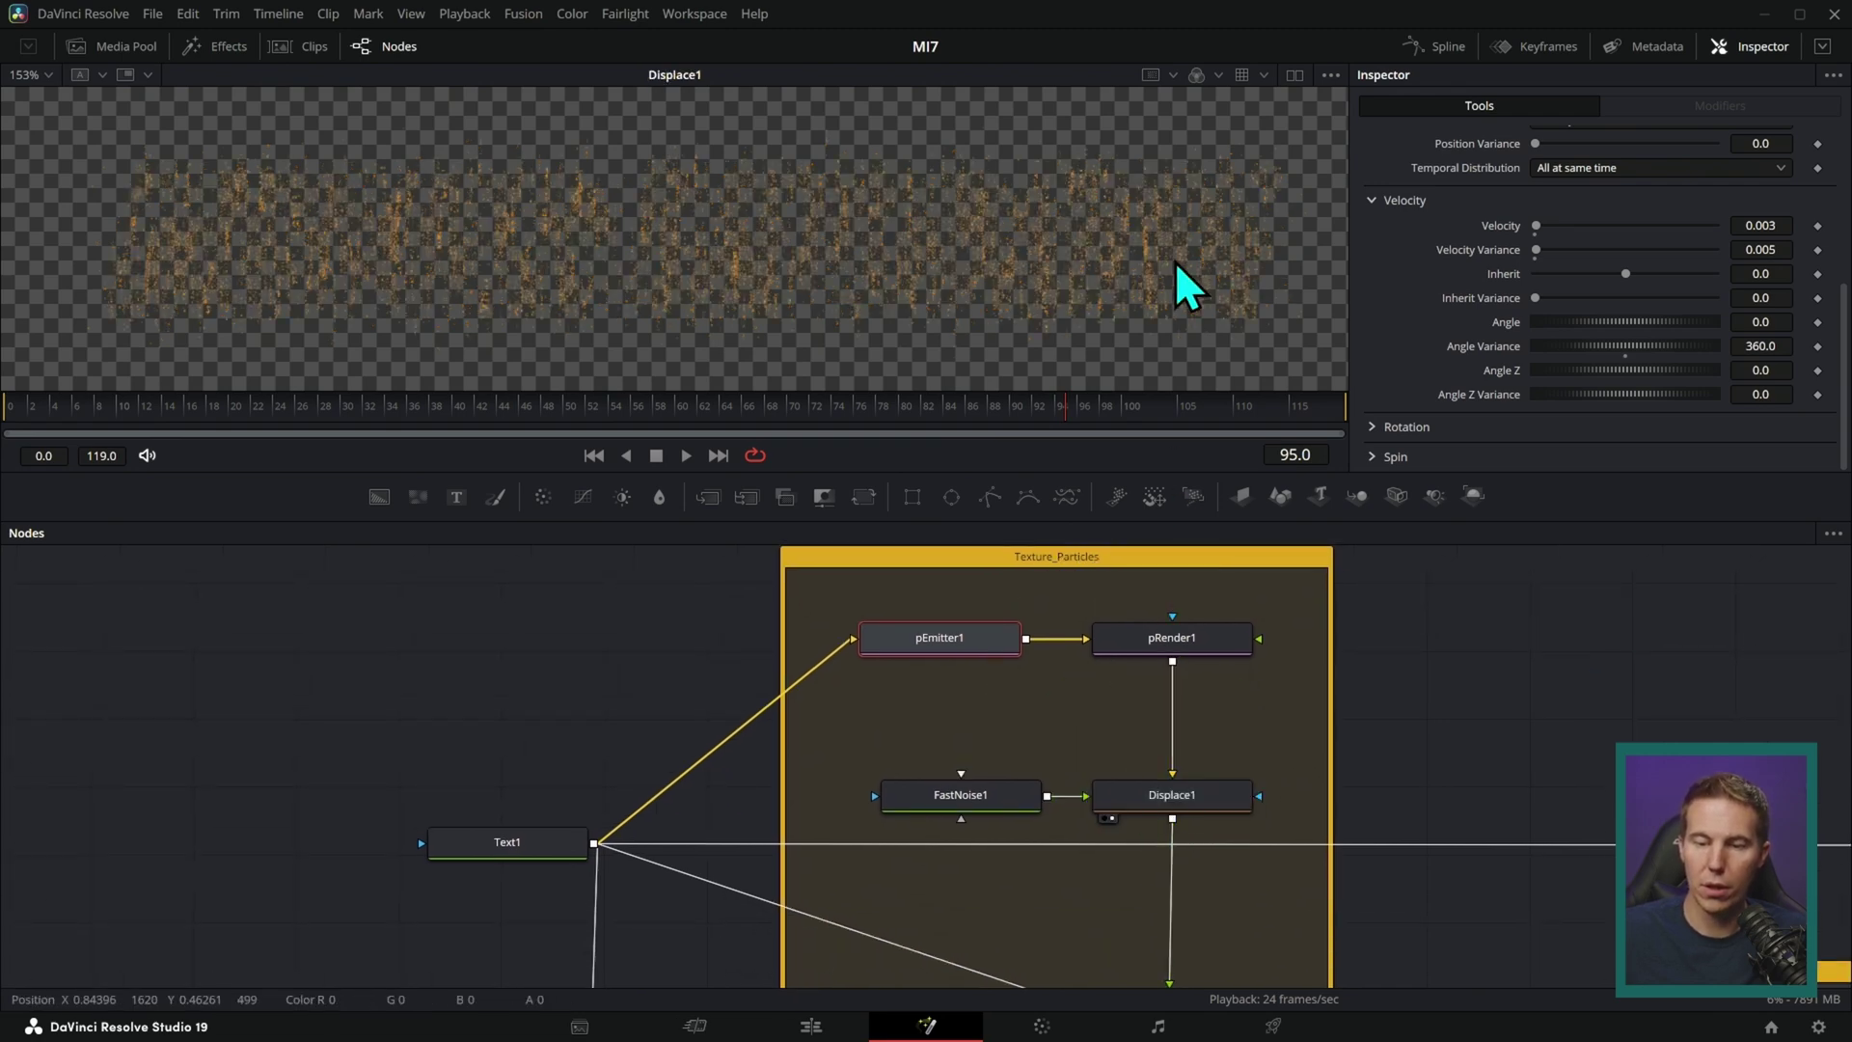
{"action": "scroll", "coordinate": [1177, 331], "scroll_direction": "up", "scroll_amount": 3}
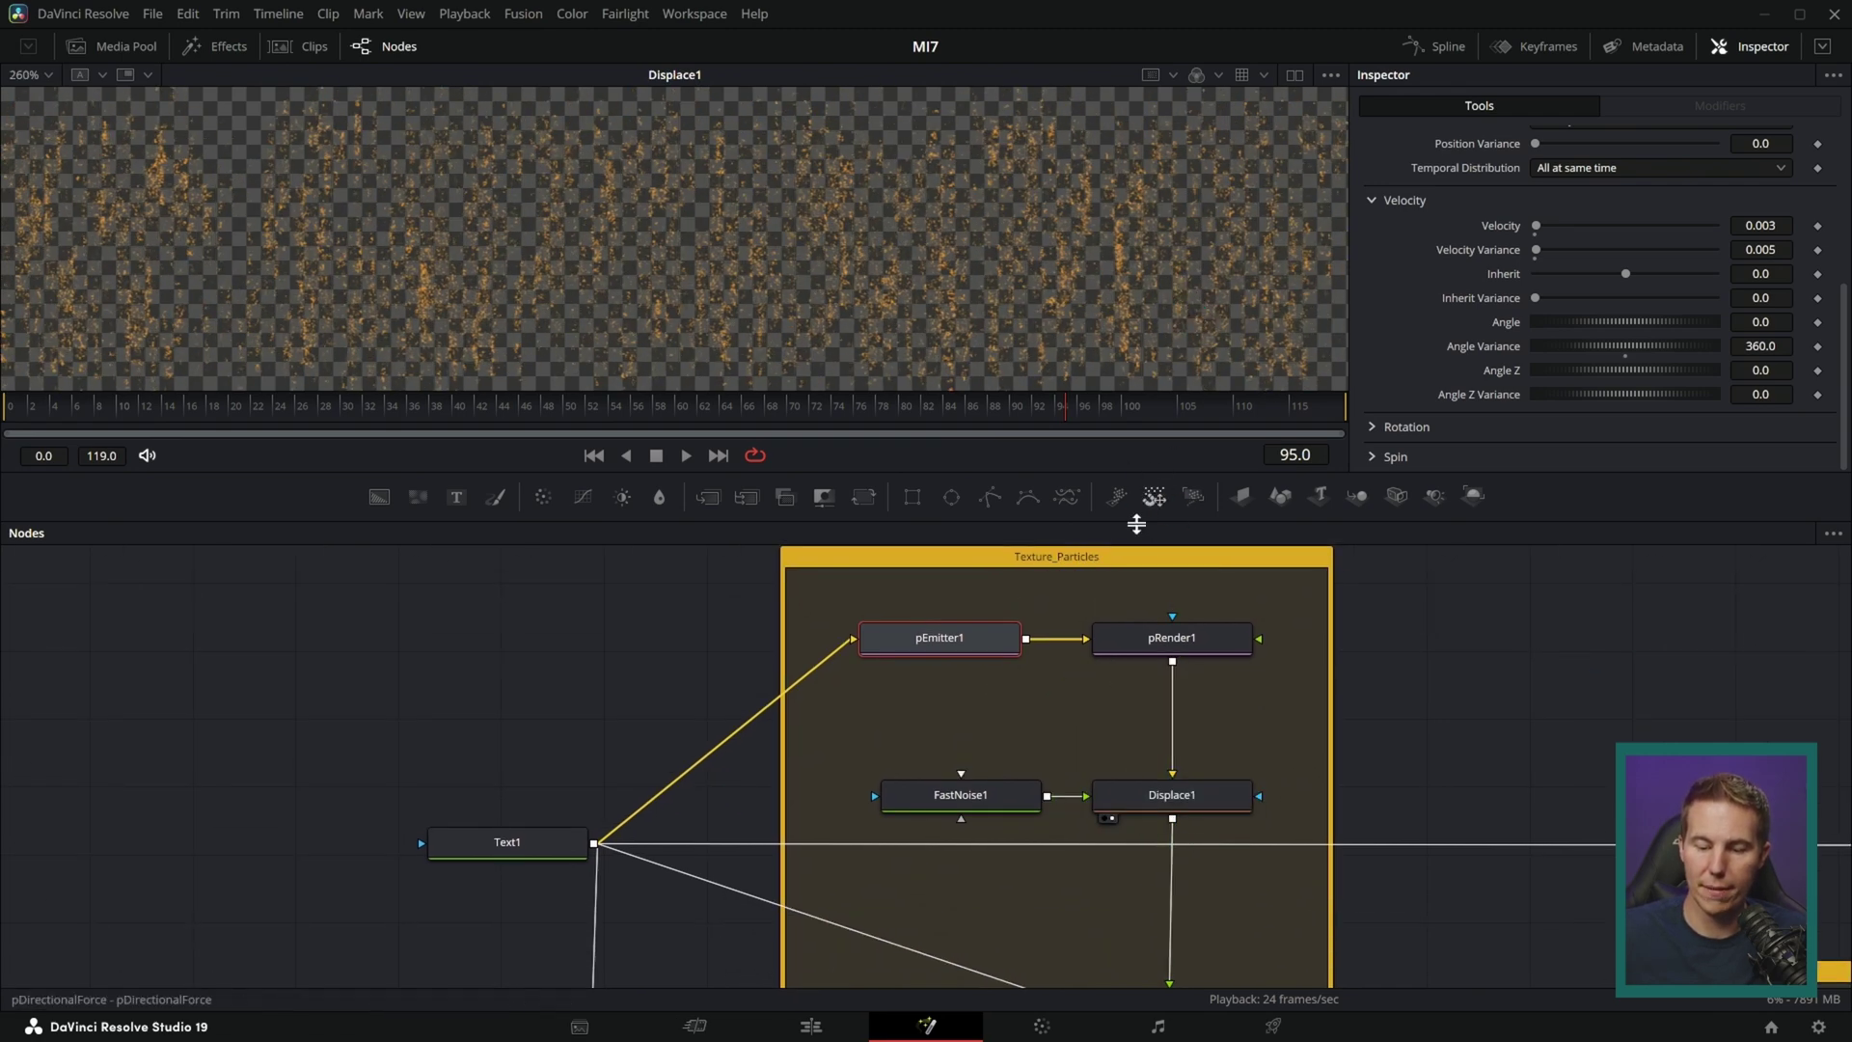
{"action": "left_click_drag", "start_coordinate": [986, 801], "coordinate": [1138, 270]}
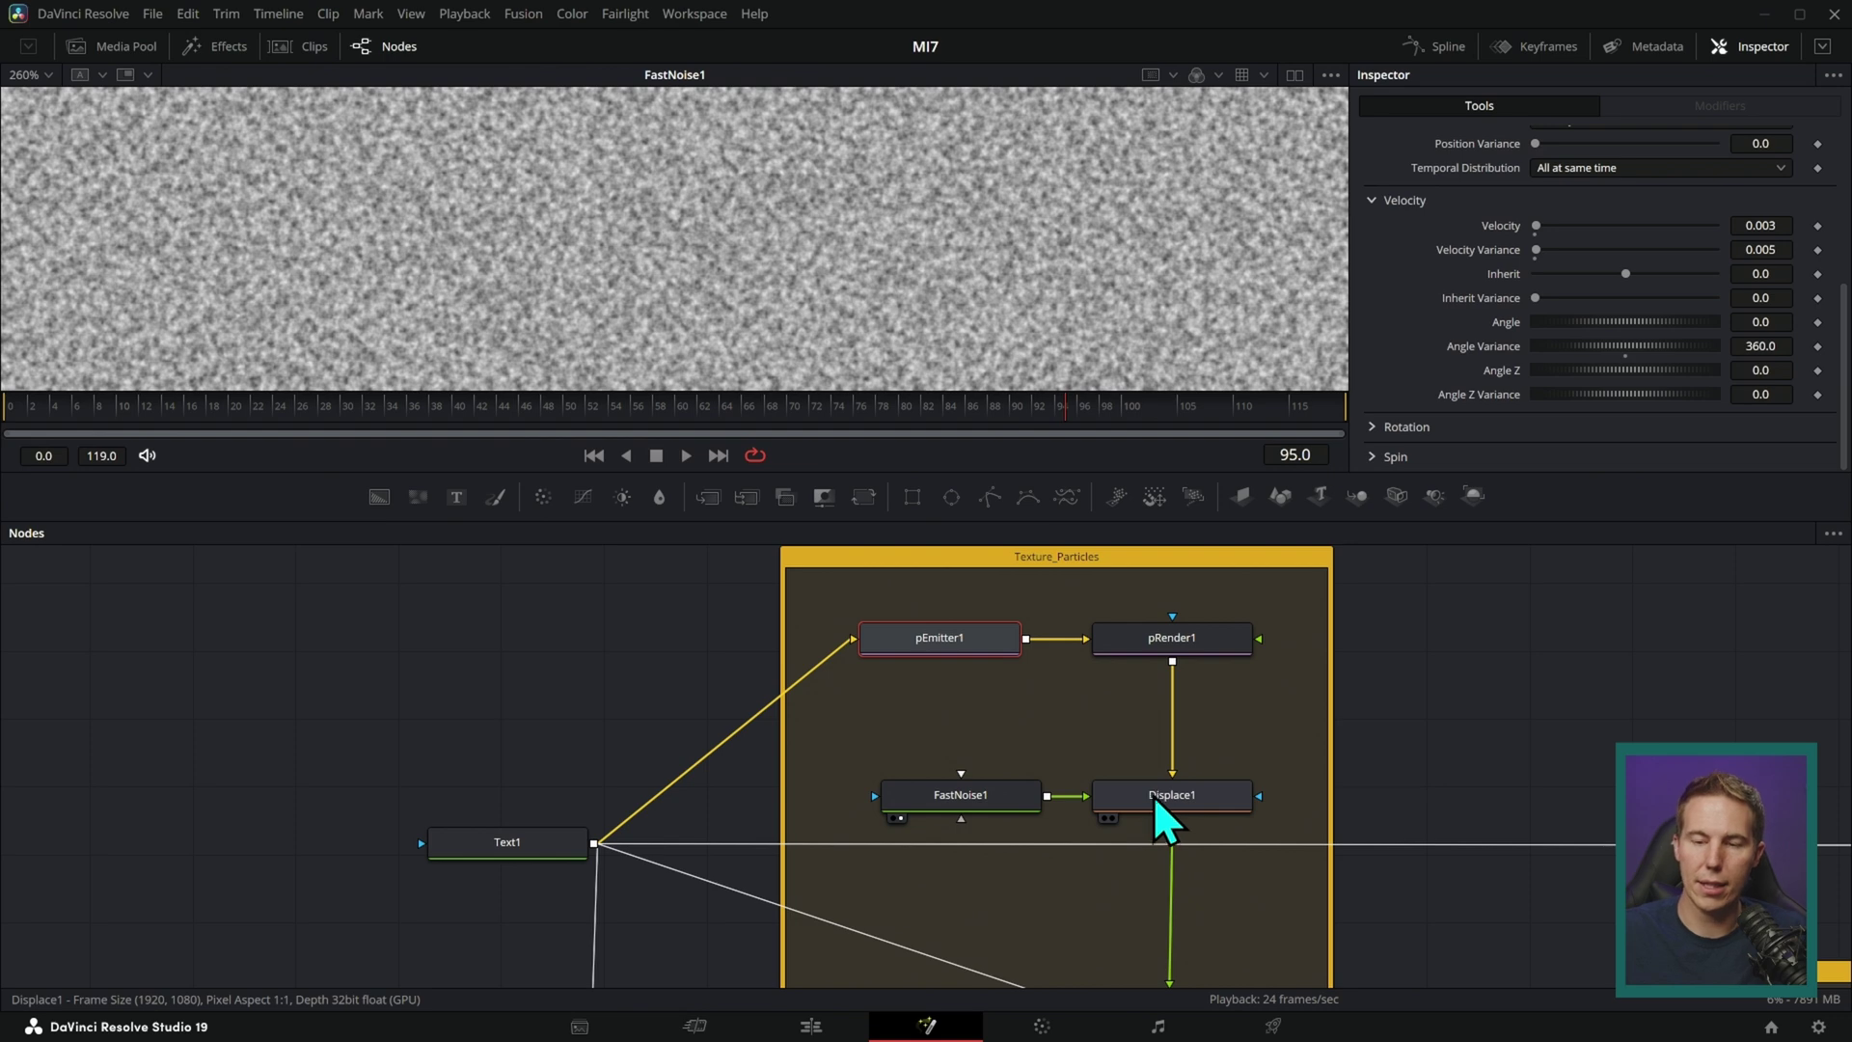
{"action": "left_click_drag", "start_coordinate": [1165, 818], "coordinate": [1191, 290]}
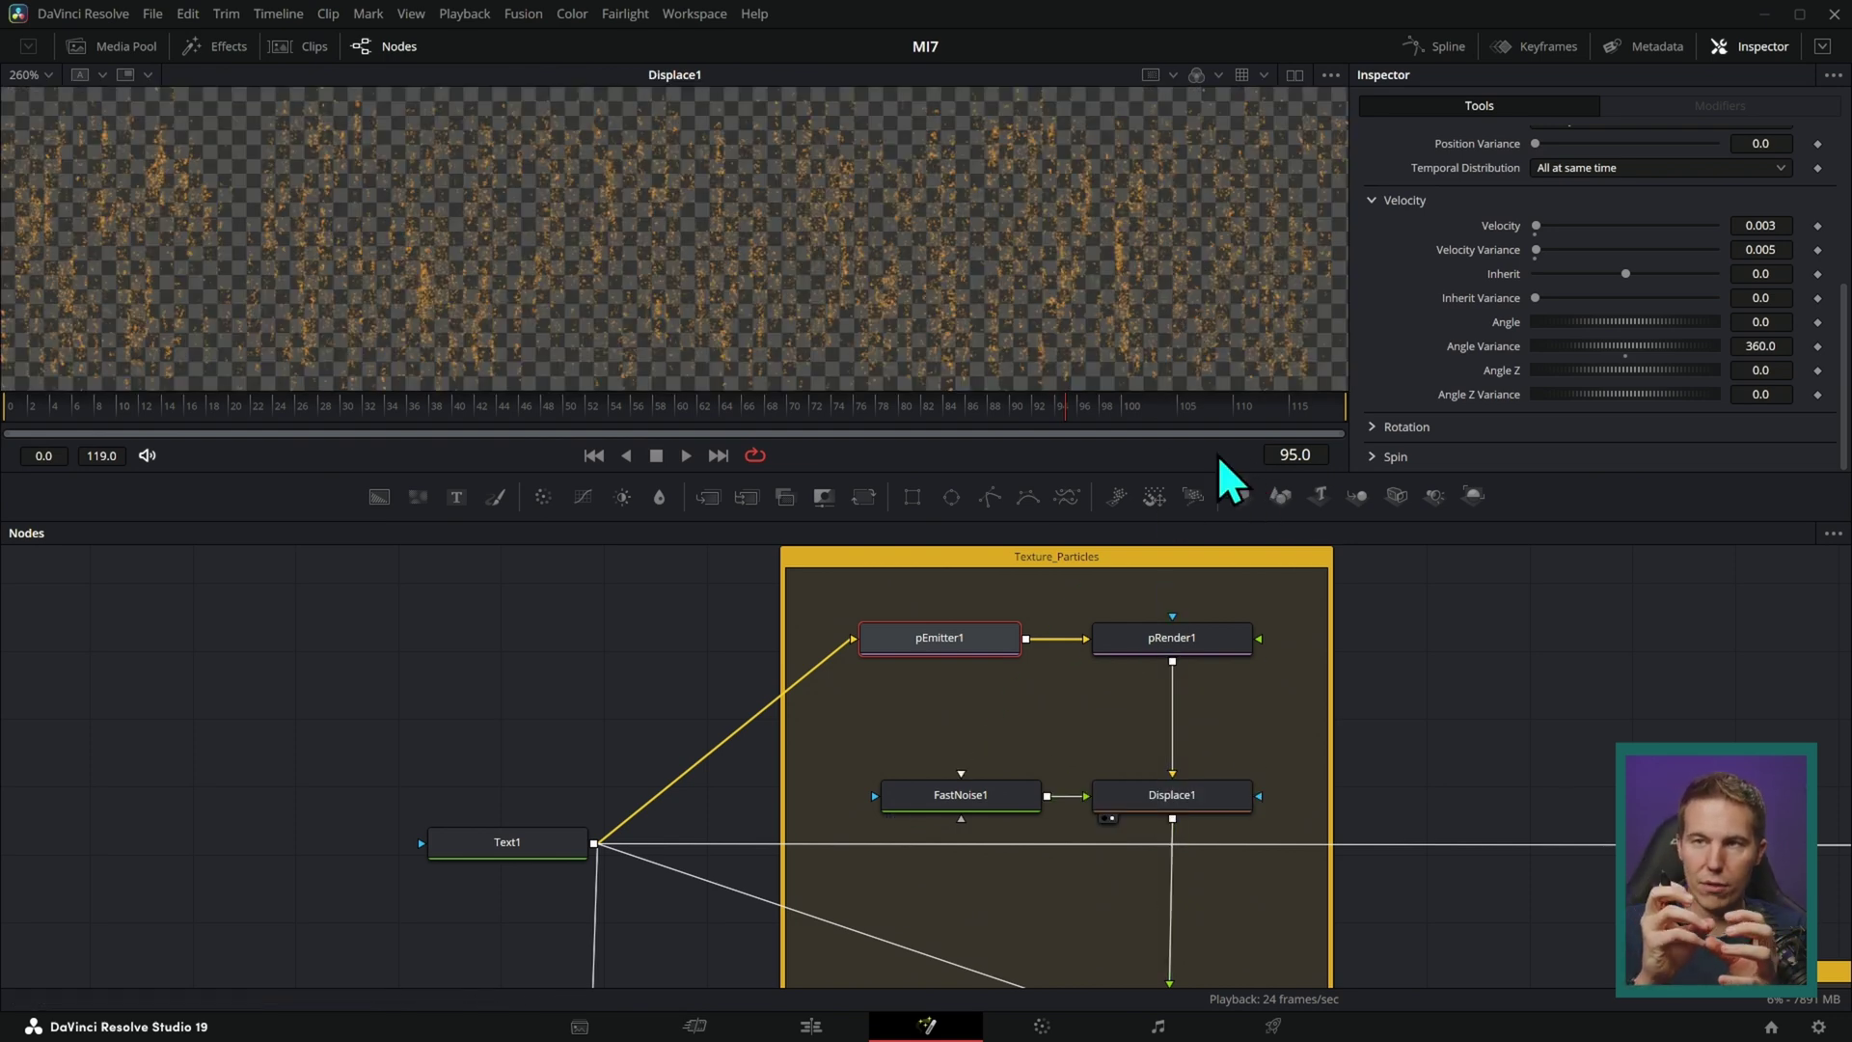
- Compare the pRender1 particles with the displaced version, and play back the Displace1 animation
{"action": "left_click_drag", "start_coordinate": [1182, 634], "coordinate": [1205, 323]}
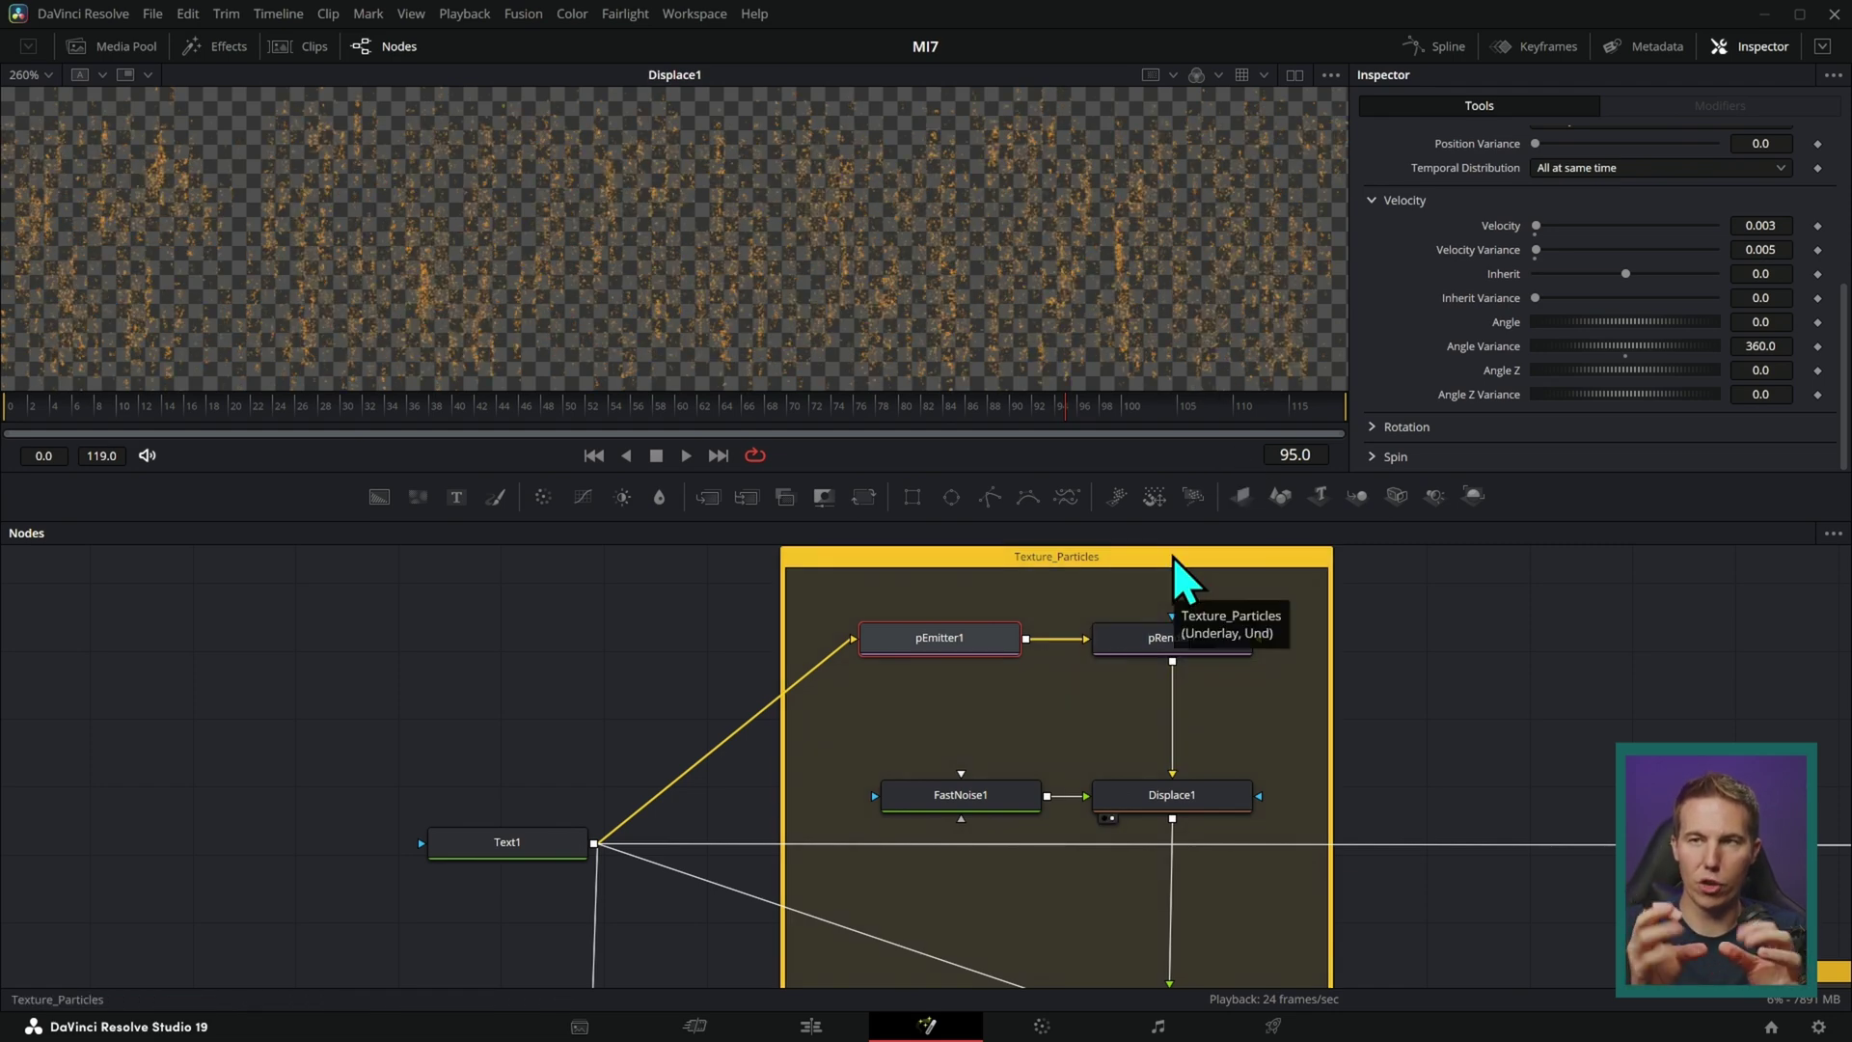
{"action": "left_click", "coordinate": [682, 454]}
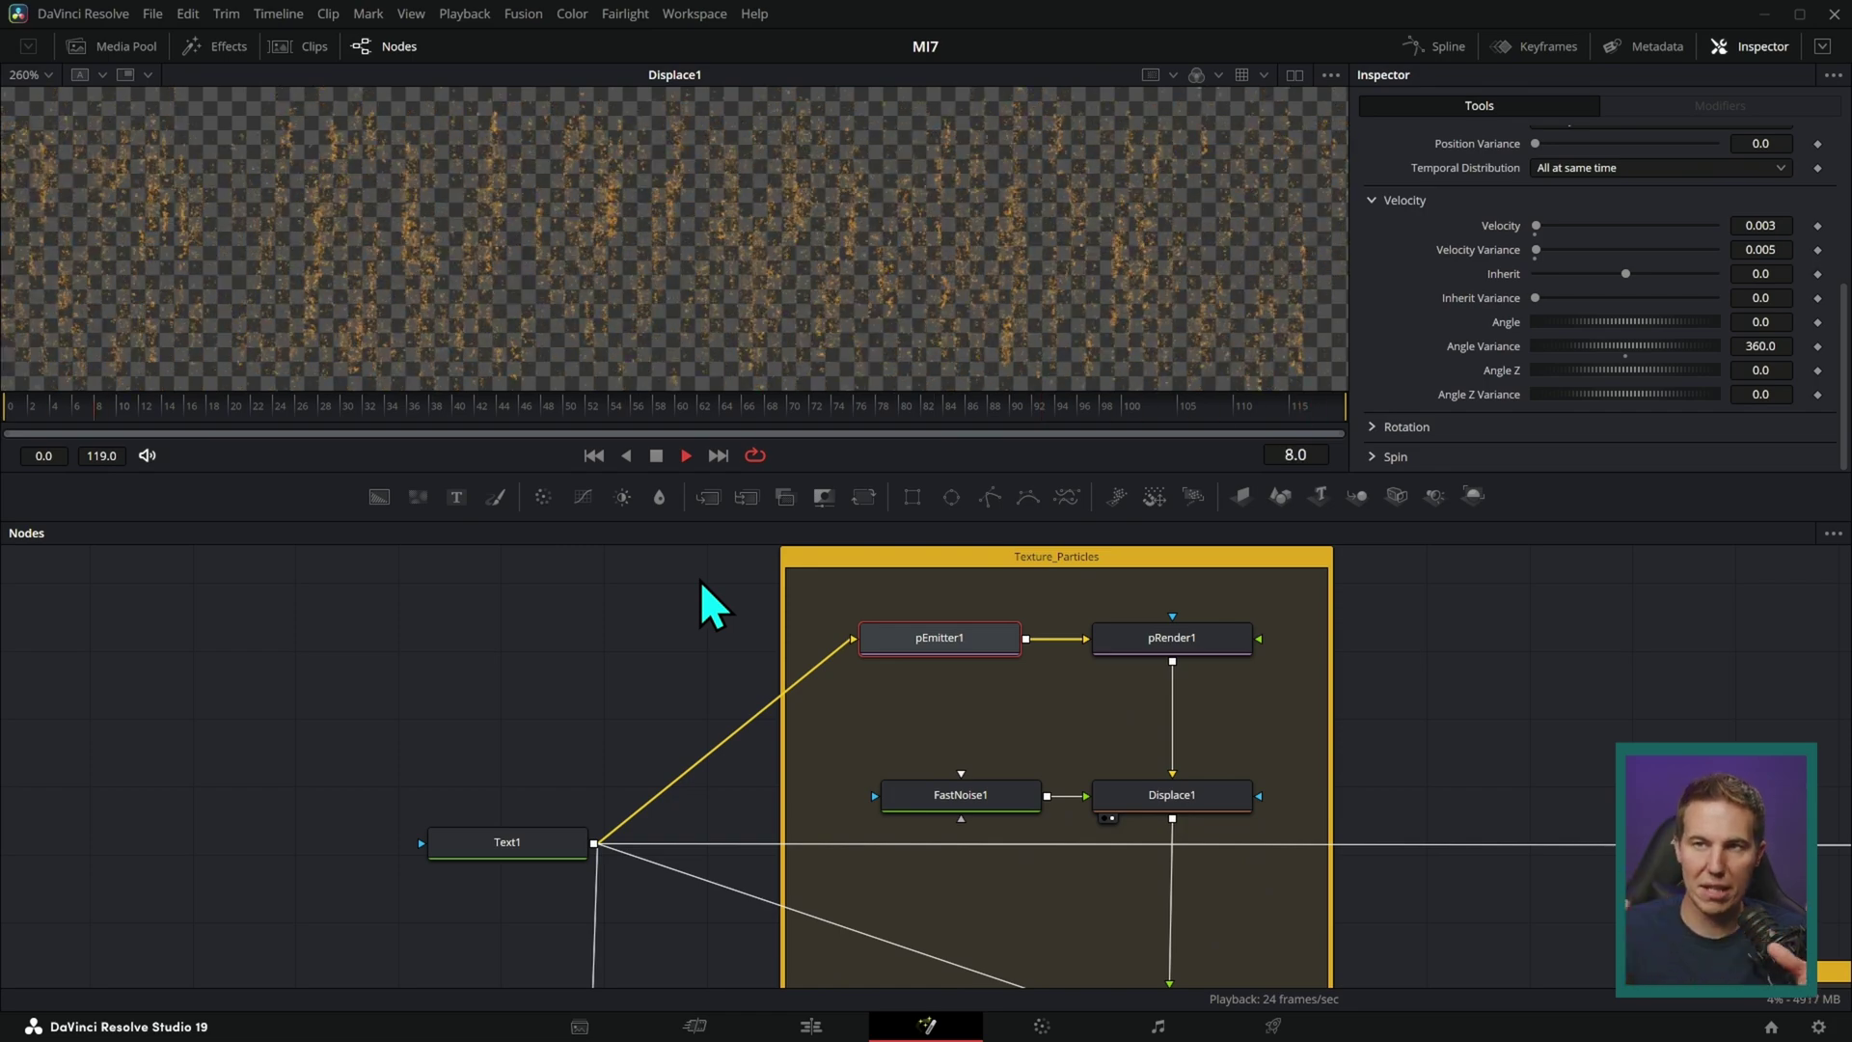
{"action": "left_click", "coordinate": [688, 459]}
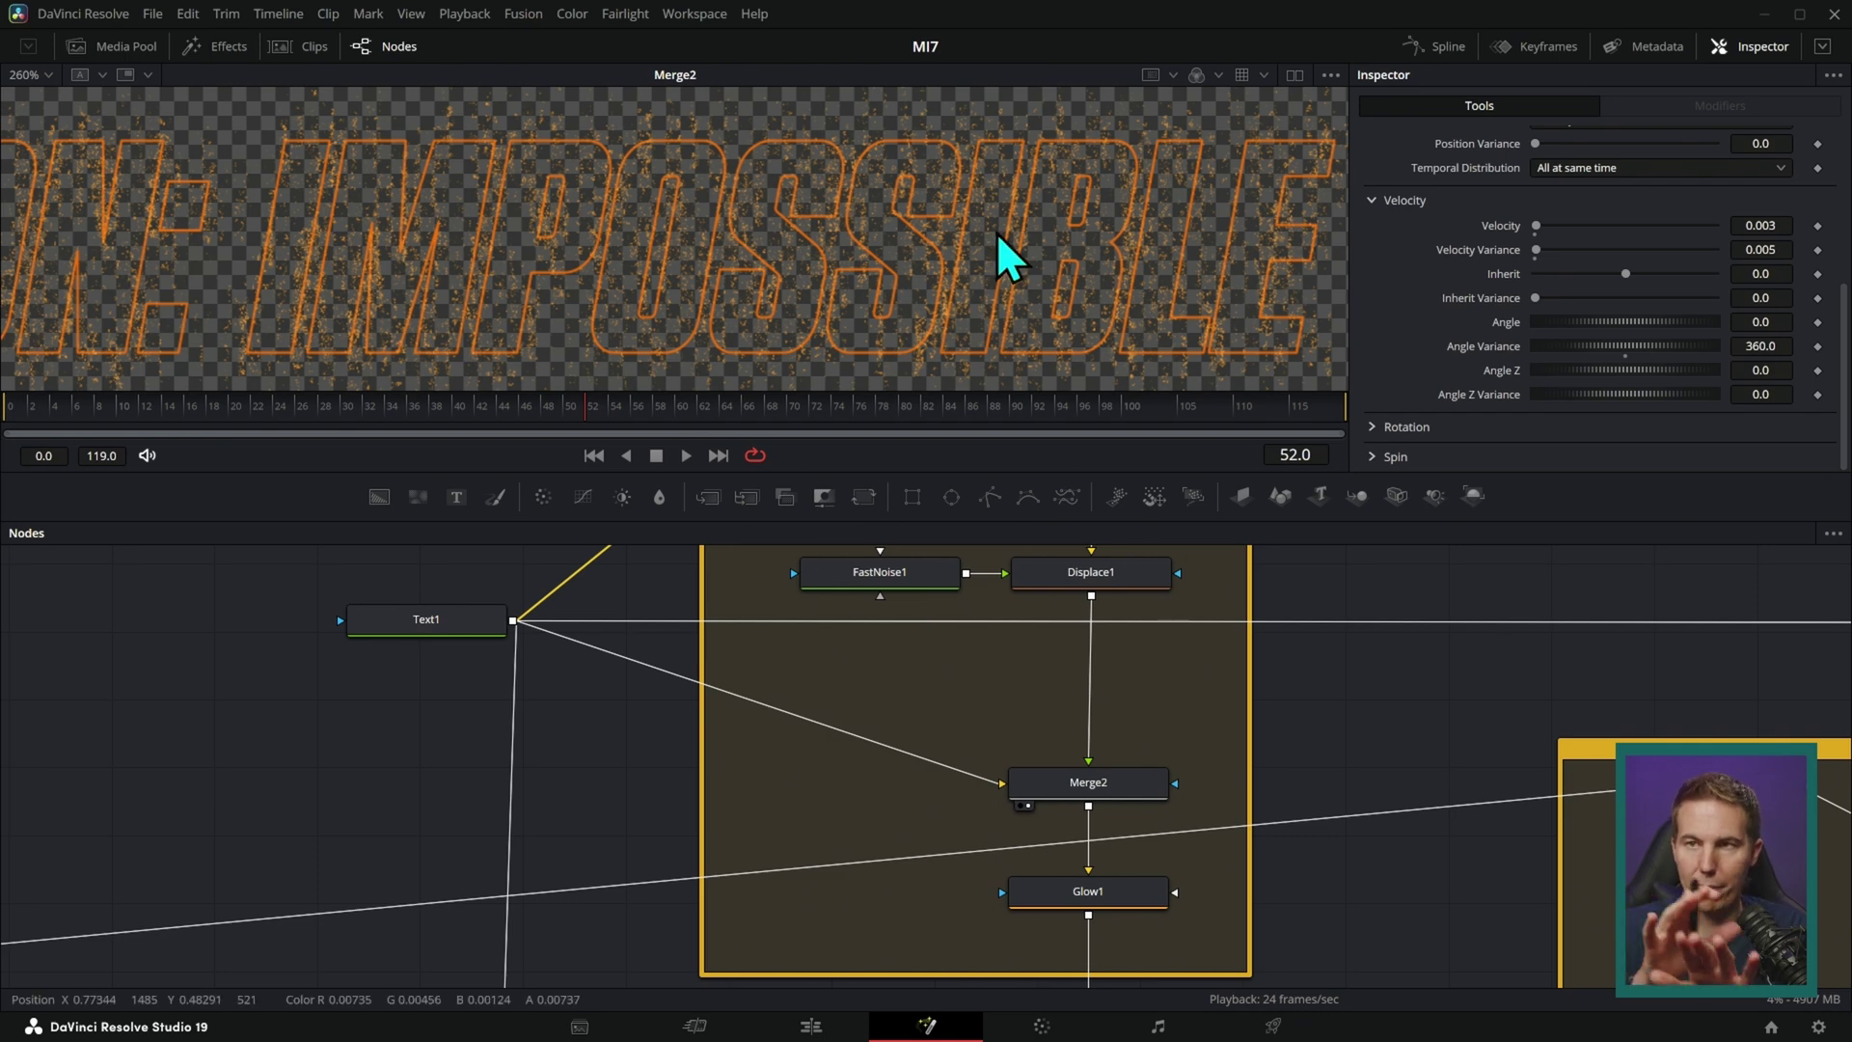
- View the Glow1 output of the title and particles, followed by the Merge1 composite over the background
{"action": "left_click_drag", "start_coordinate": [1221, 736], "coordinate": [1183, 662]}
{"action": "left_click_drag", "start_coordinate": [1106, 818], "coordinate": [1185, 297]}
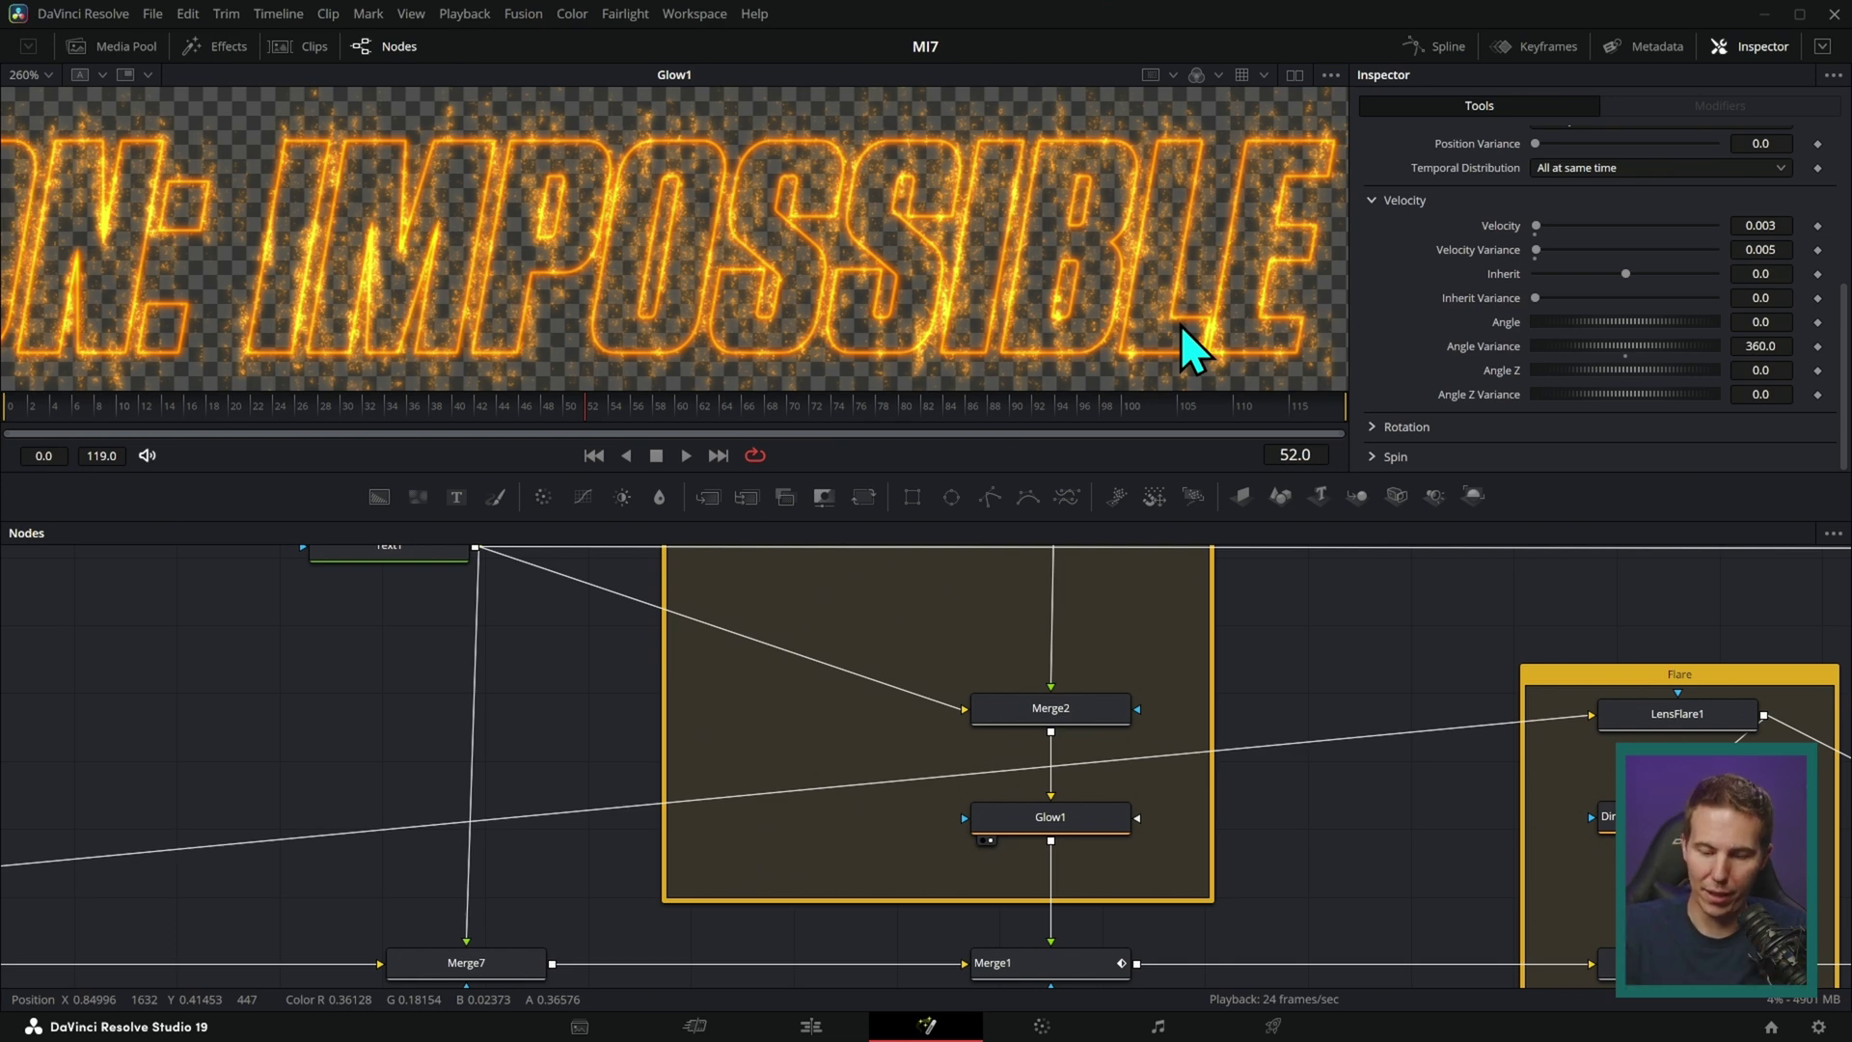
{"action": "scroll", "coordinate": [1114, 733], "scroll_direction": "down", "scroll_amount": 3}
{"action": "left_click_drag", "start_coordinate": [1071, 791], "coordinate": [1153, 189]}
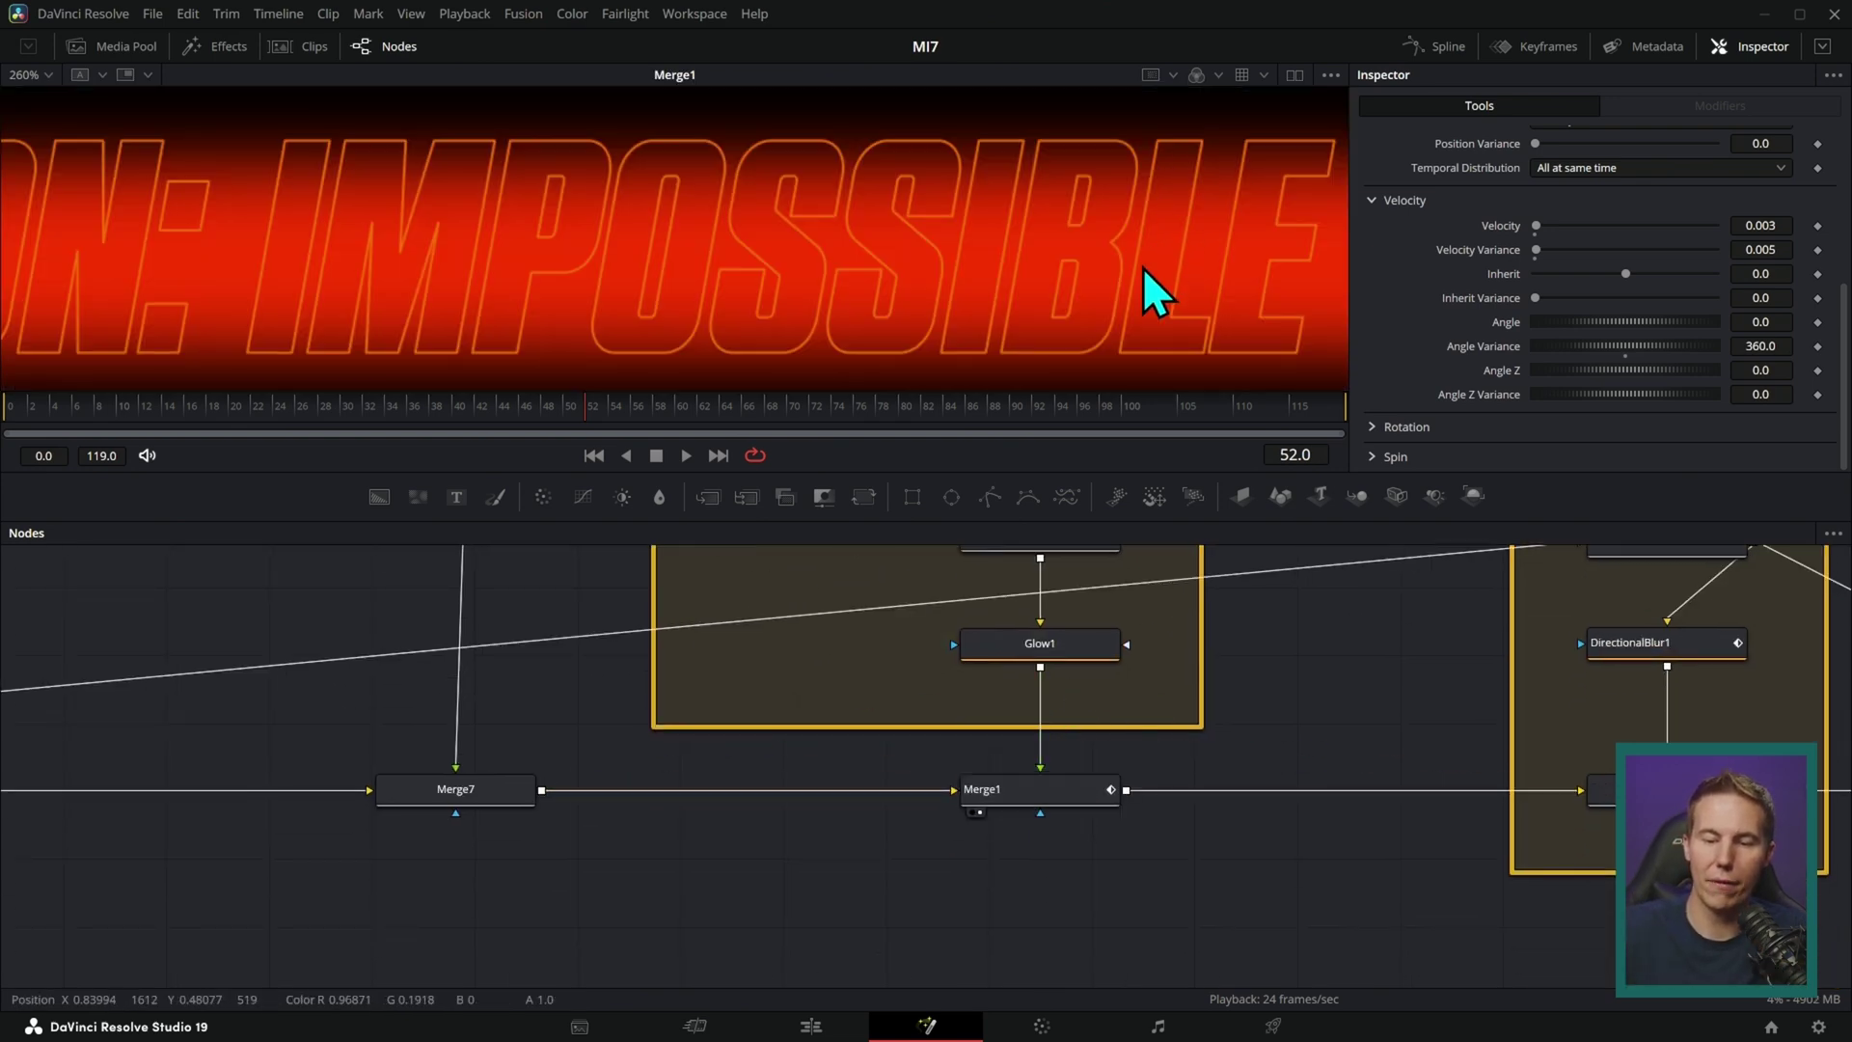
- Go to frame 0 and examine the glowing title in Merge1 up close and as a whole
{"action": "left_click", "coordinate": [15, 413]}
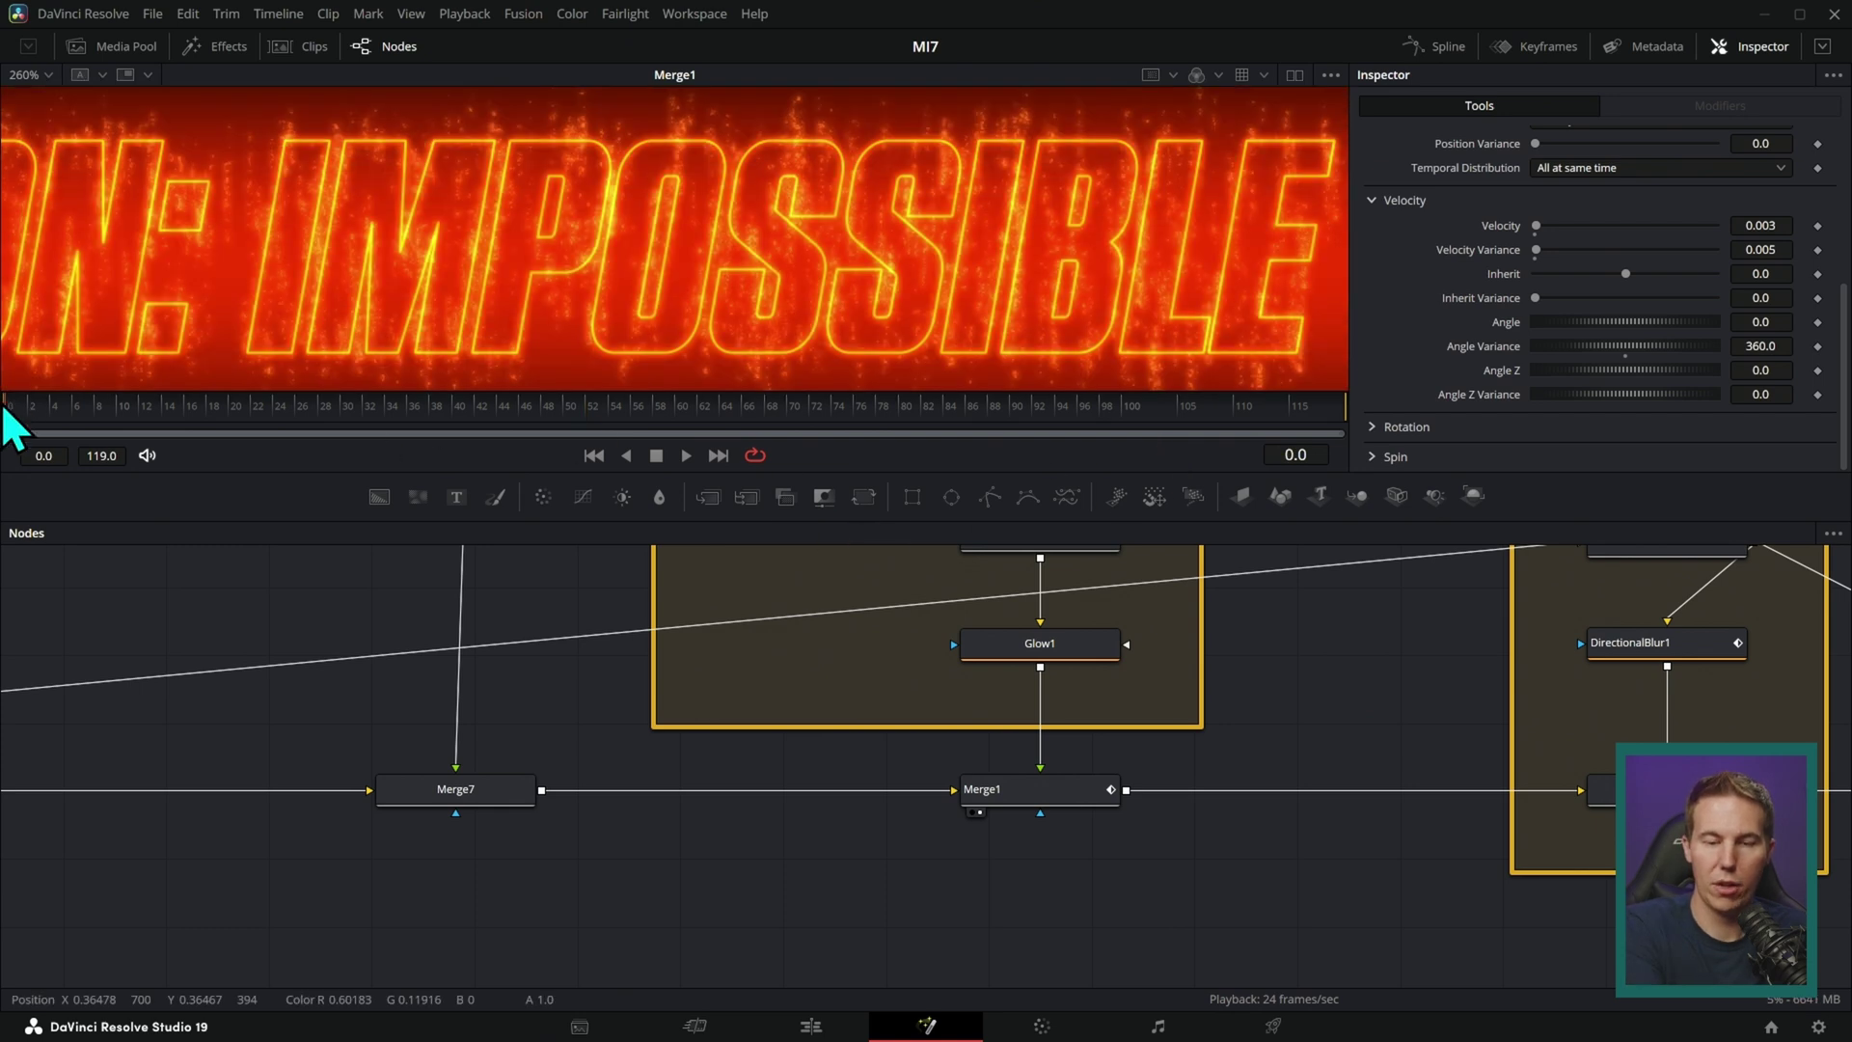
{"action": "left_click_drag", "start_coordinate": [957, 246], "coordinate": [1067, 290]}
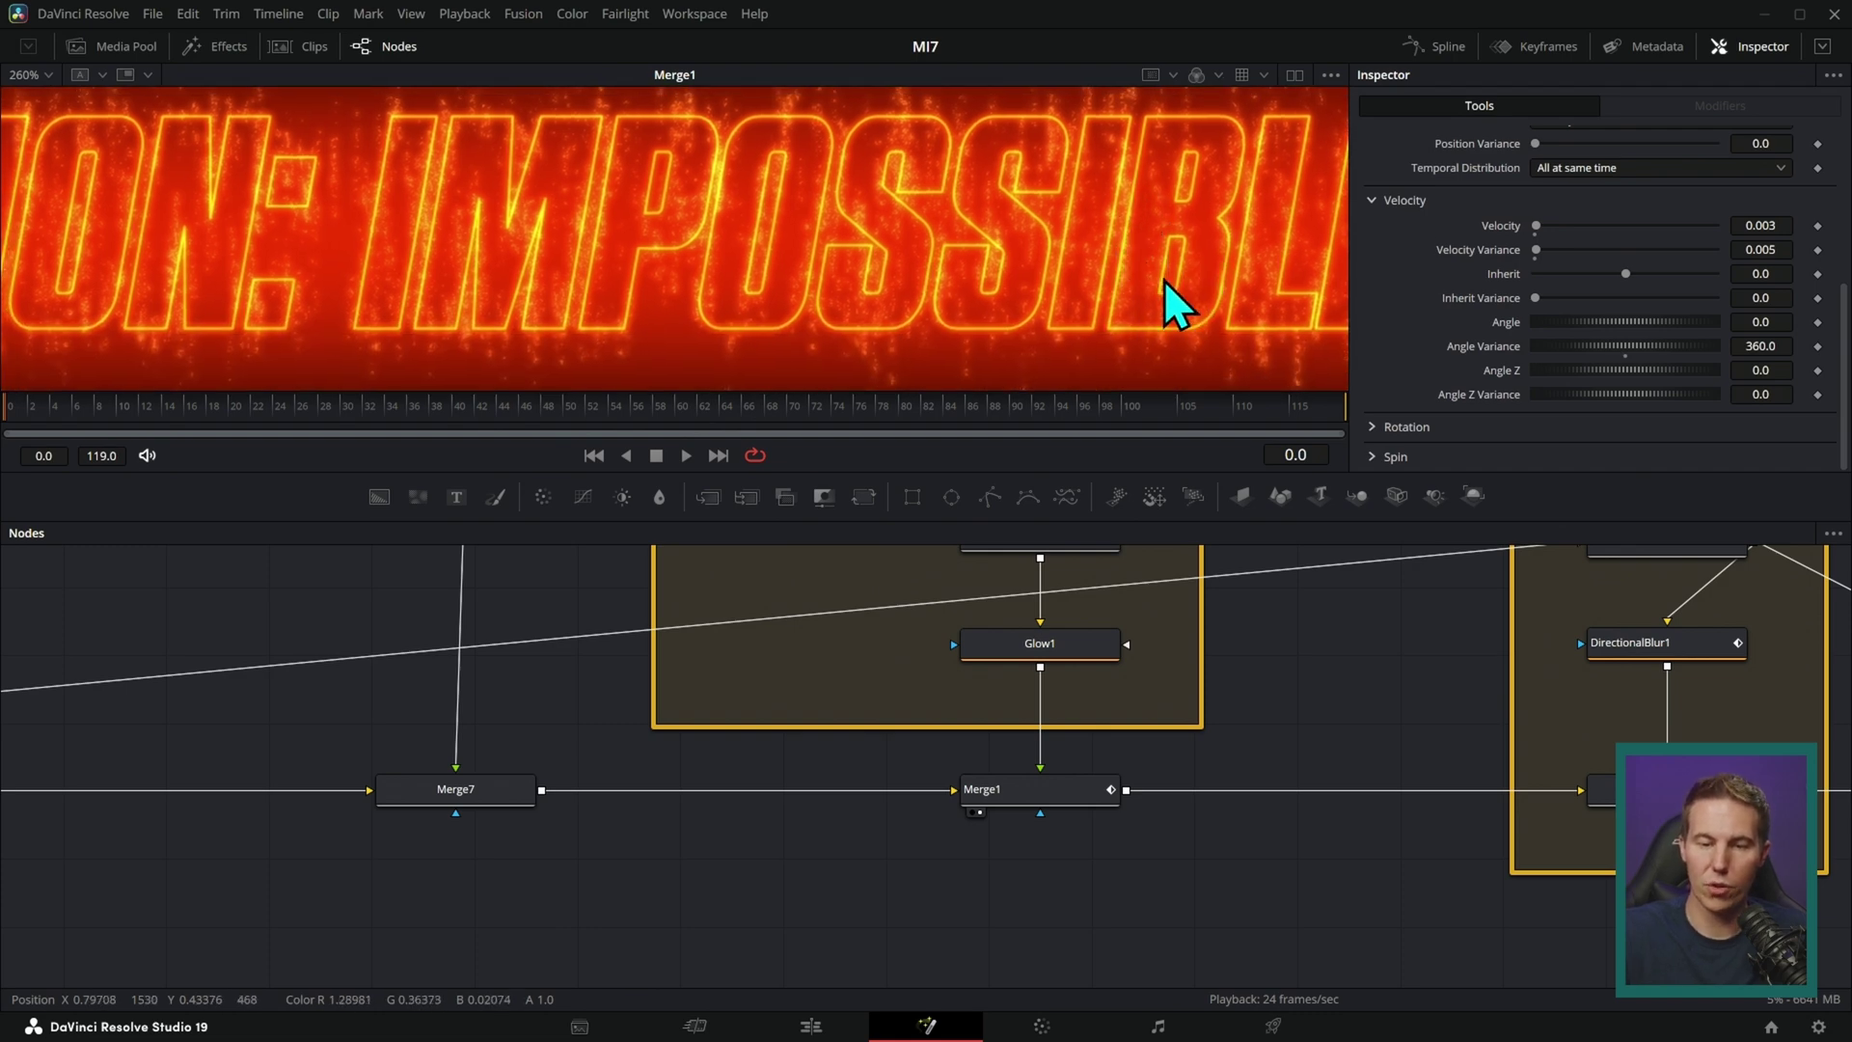
{"action": "scroll", "coordinate": [1163, 281], "scroll_direction": "down", "scroll_amount": 3}
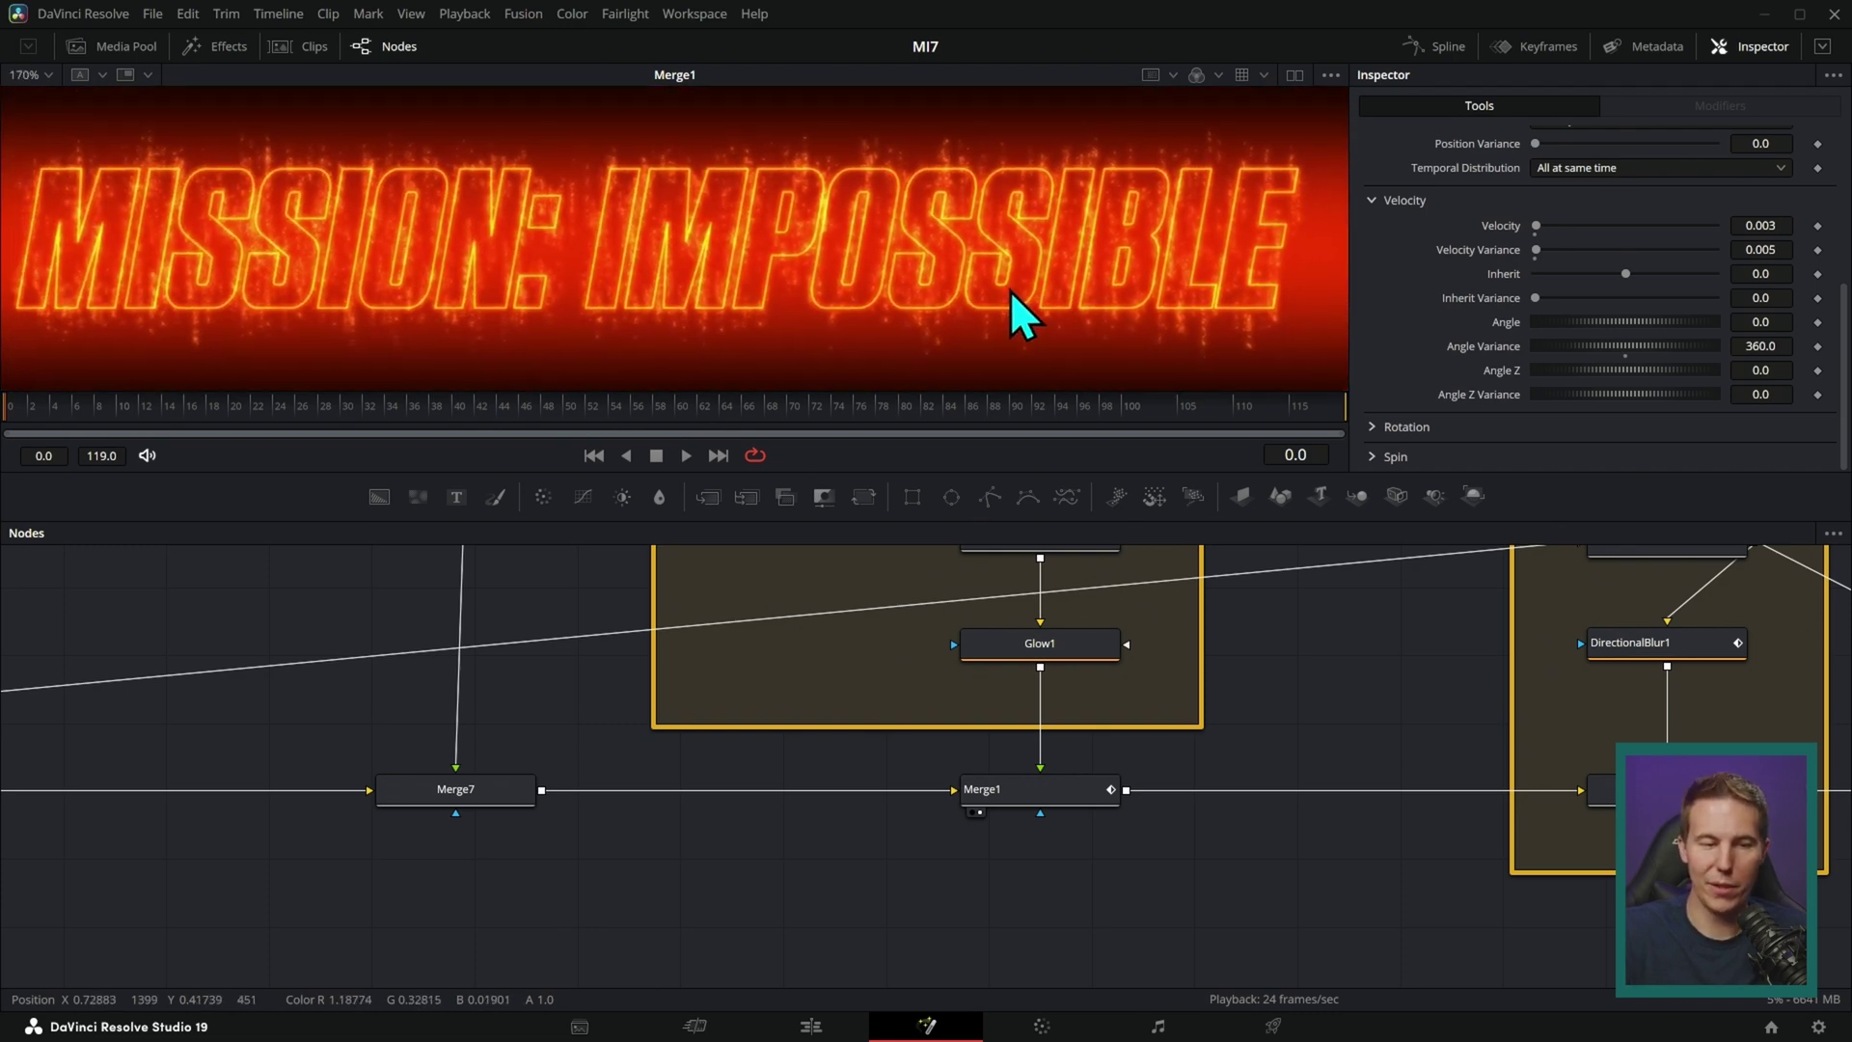
{"action": "scroll", "coordinate": [1005, 291], "scroll_direction": "down", "scroll_amount": 1}
- View the LensFlare1 output in the Flare group and show its Global Corrections settings
{"action": "left_click_drag", "start_coordinate": [1150, 776], "coordinate": [1084, 803]}
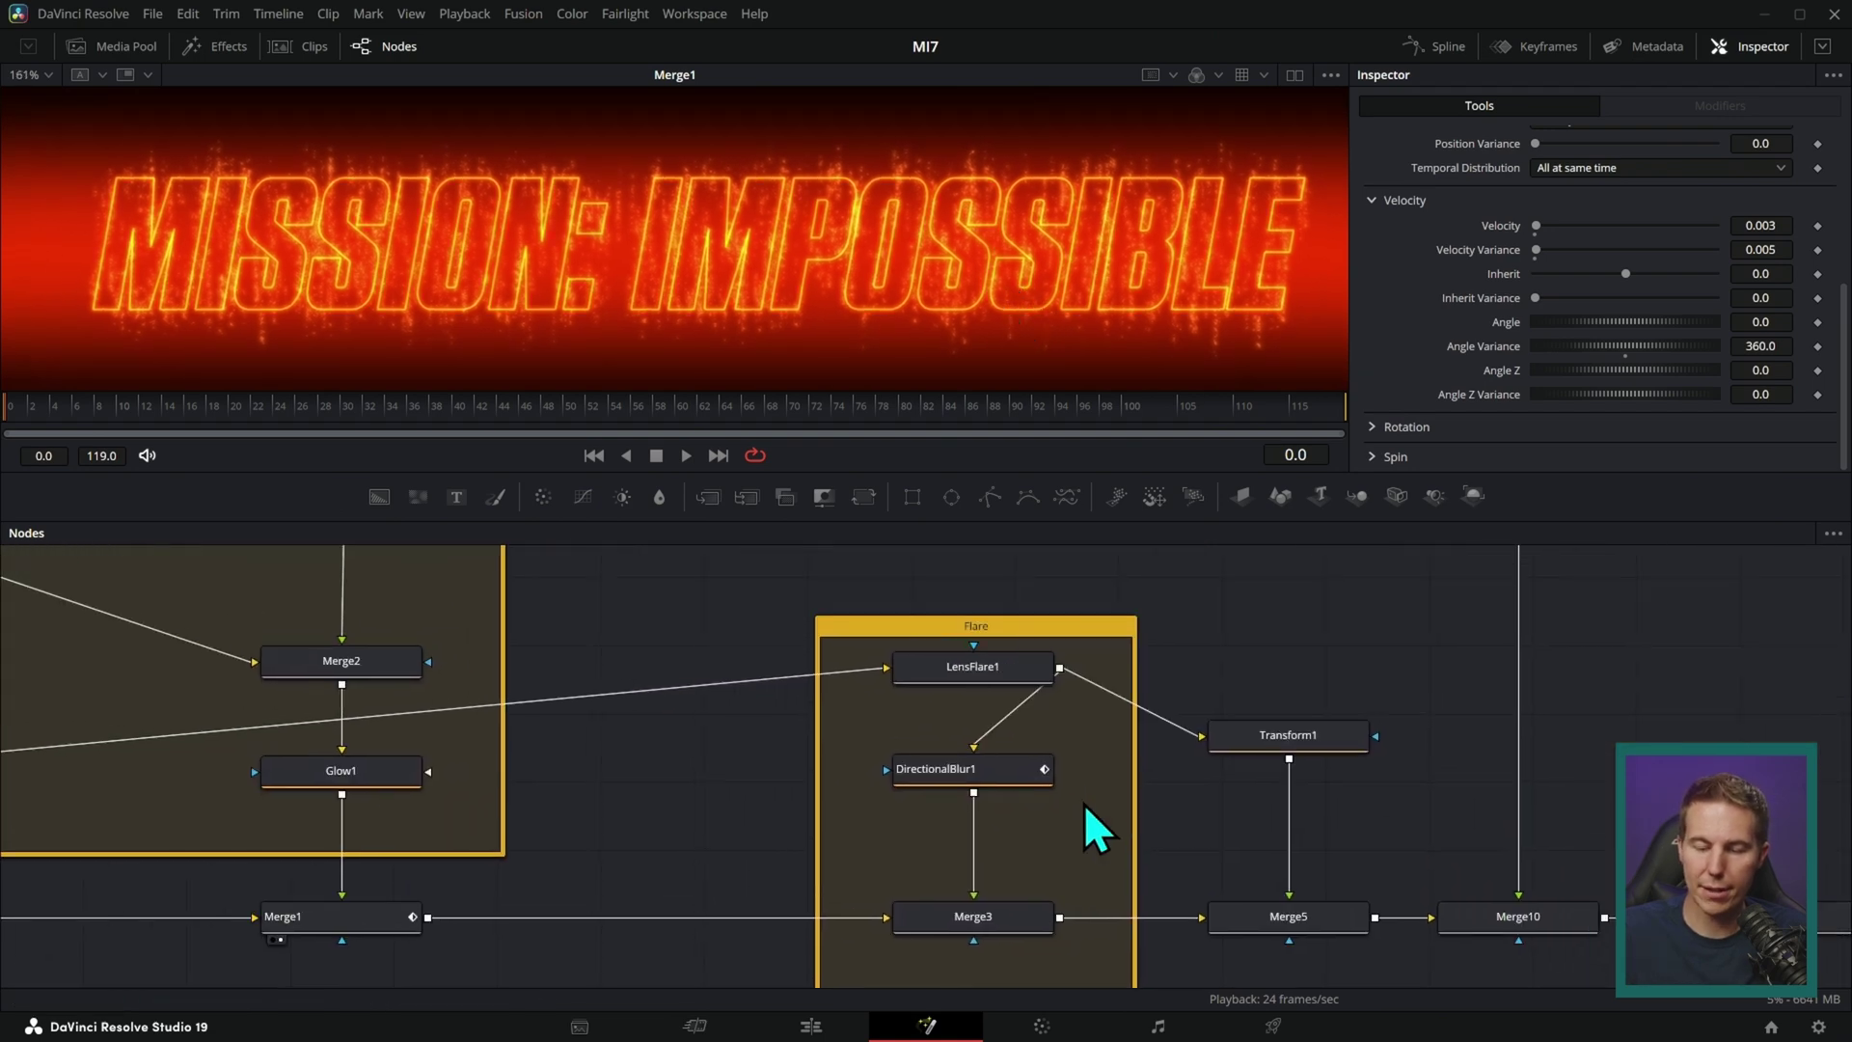
{"action": "left_click_drag", "start_coordinate": [1022, 670], "coordinate": [1133, 246]}
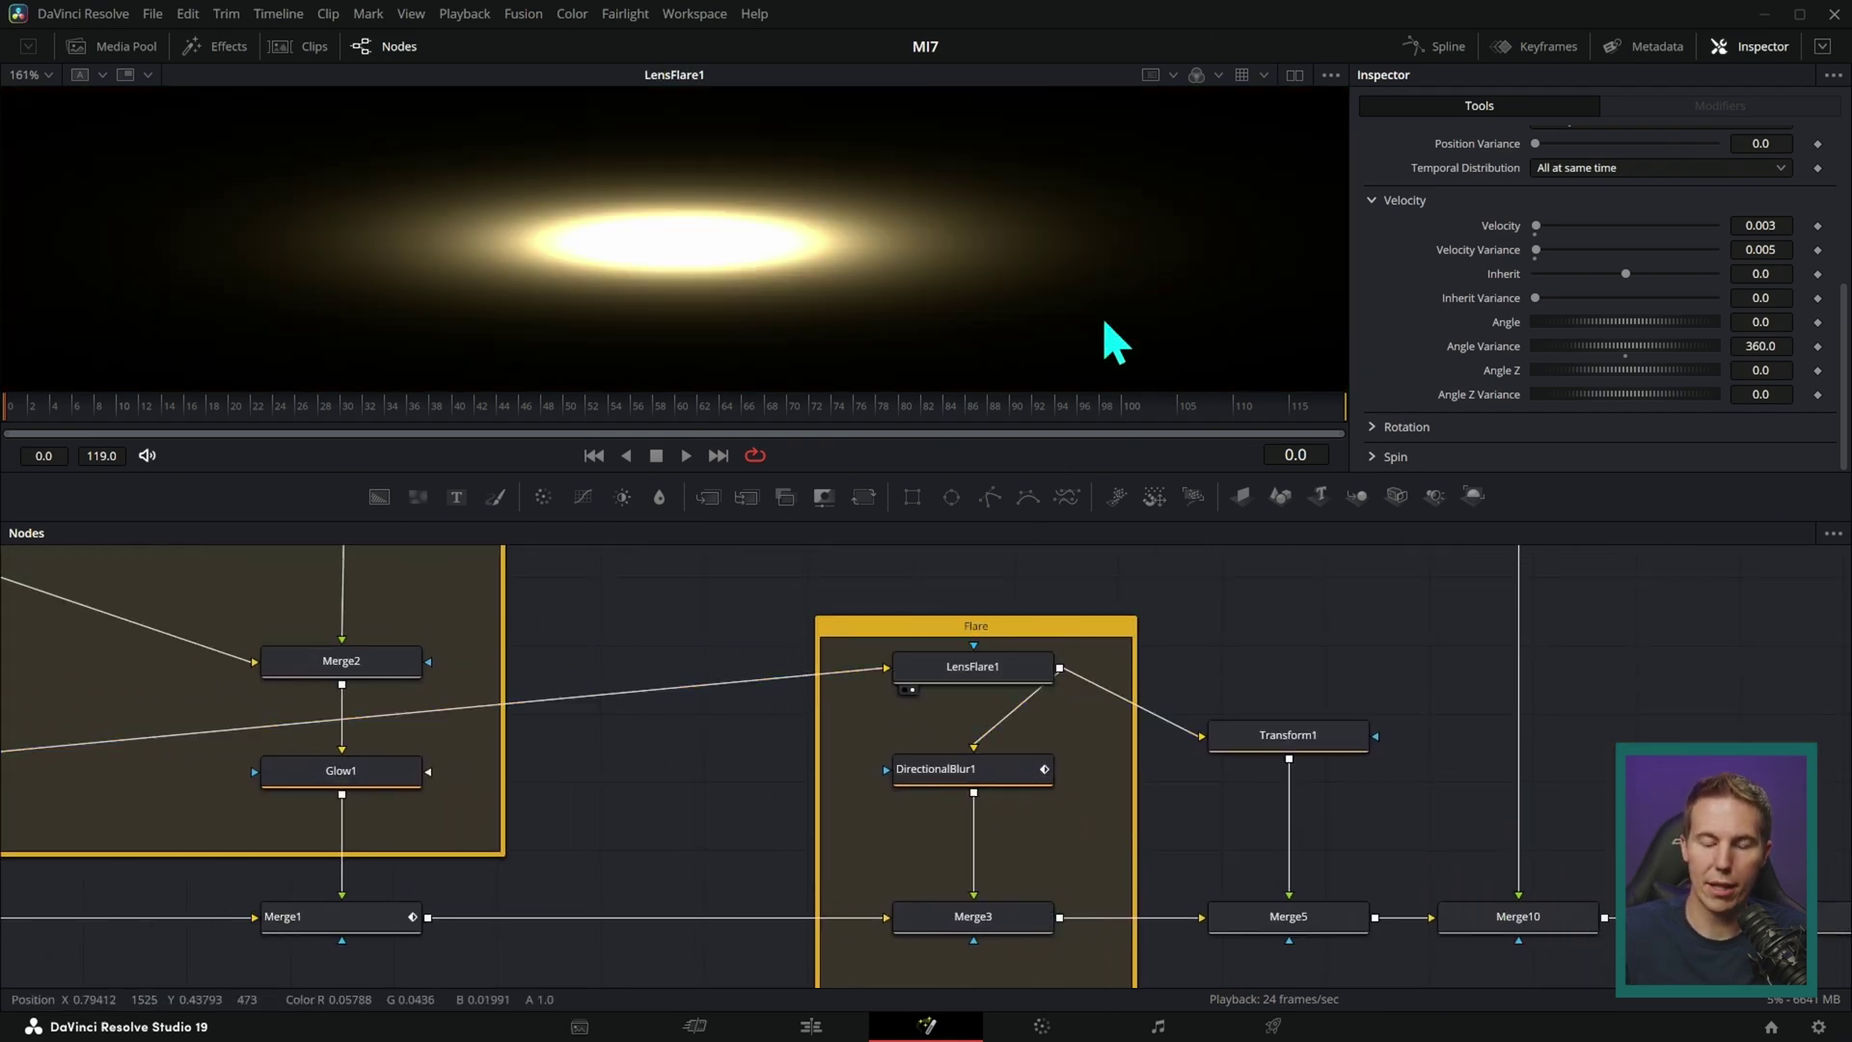
{"action": "left_click", "coordinate": [999, 672]}
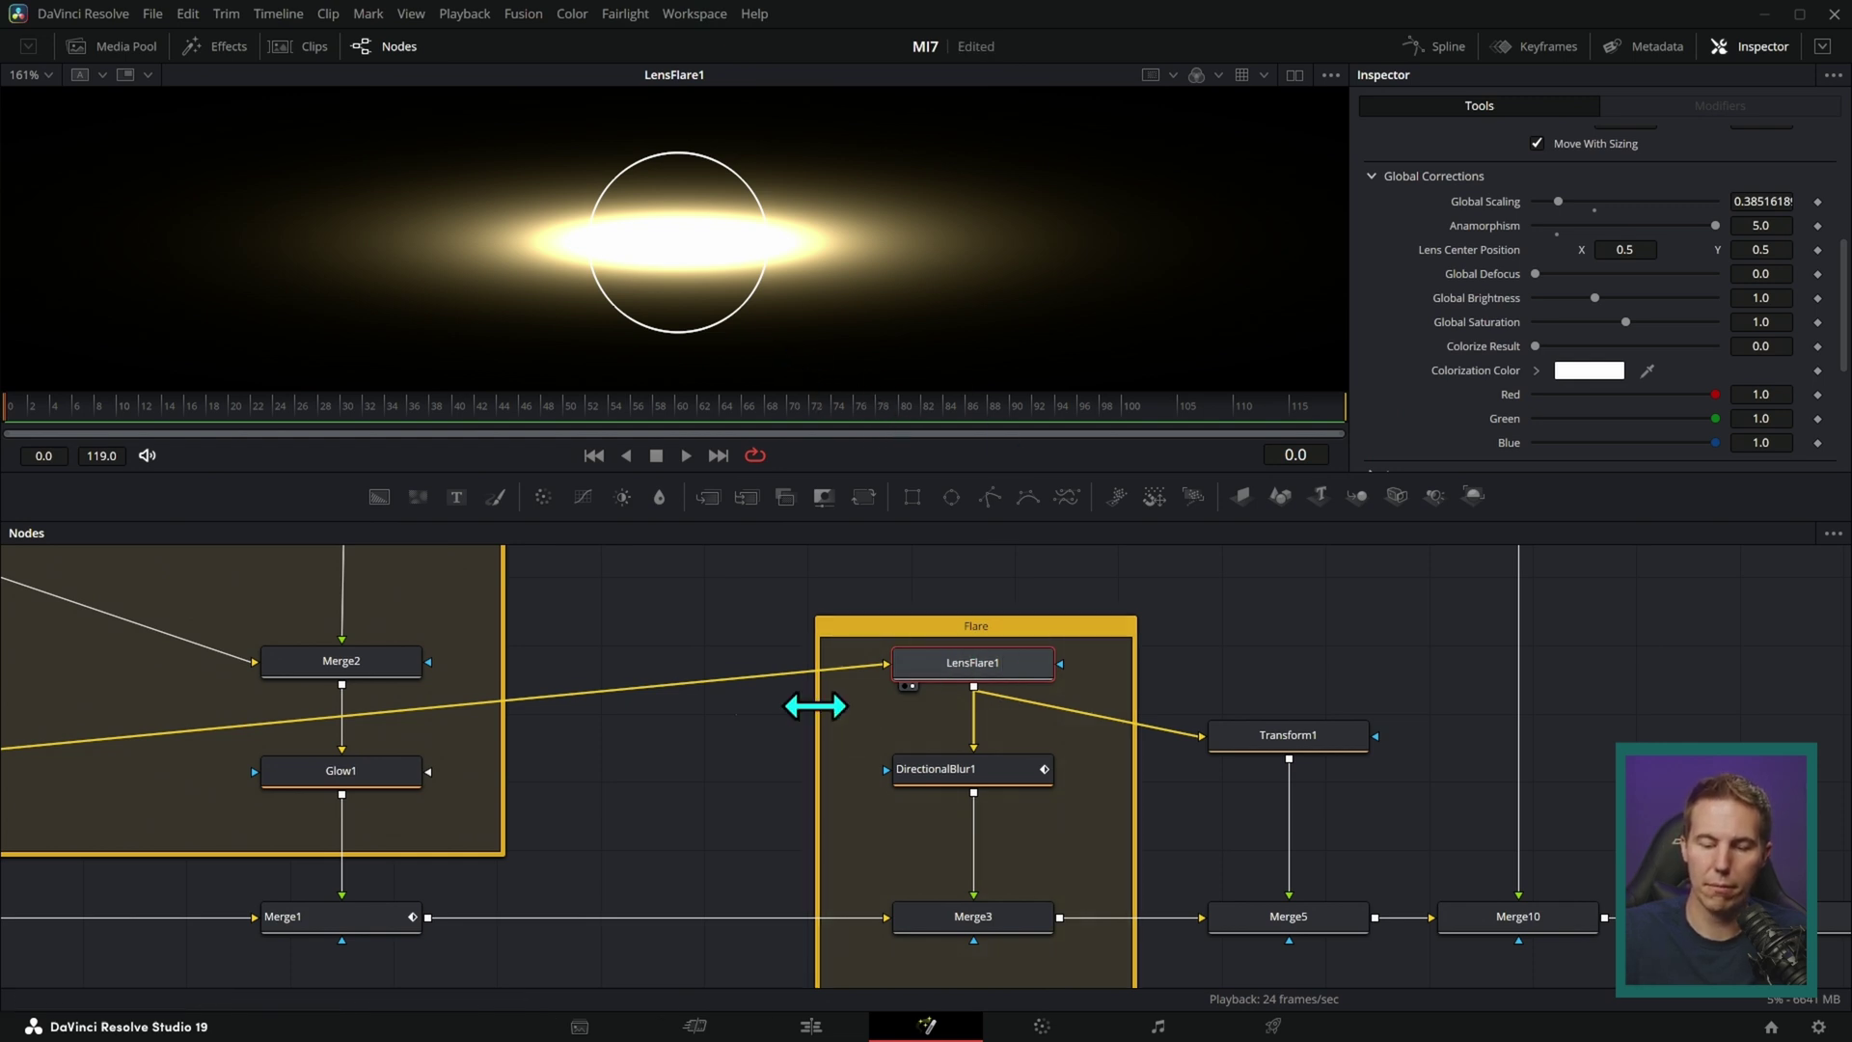
{"action": "mouse_move", "coordinate": [816, 707]}
{"action": "left_mouse_down"}
{"action": "mouse_move", "coordinate": [1230, 660]}
{"action": "mouse_move", "coordinate": [589, 696]}
{"action": "mouse_move", "coordinate": [980, 647]}
{"action": "left_mouse_up"}
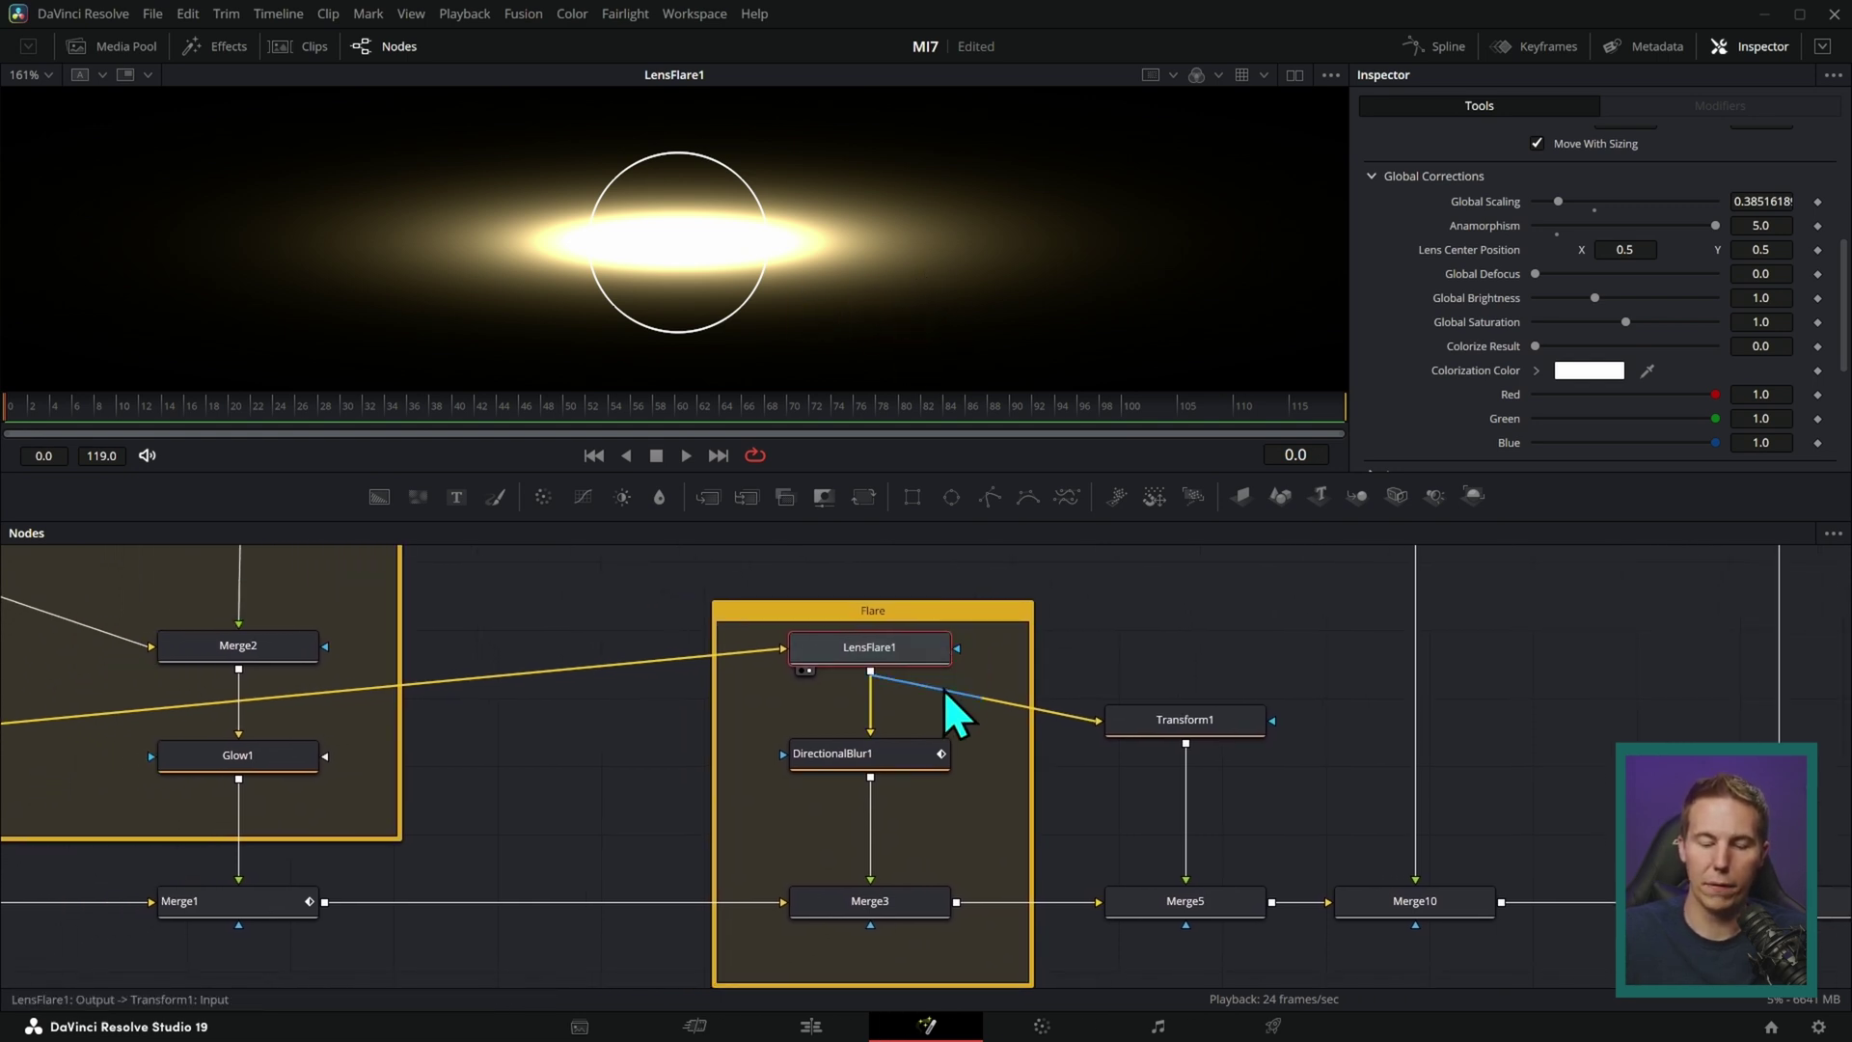
- View the DirectionalBlur1 output and scrub from frame 0 to frame 74 to examine the flare's stretching
{"action": "left_click_drag", "start_coordinate": [900, 757], "coordinate": [1057, 268]}
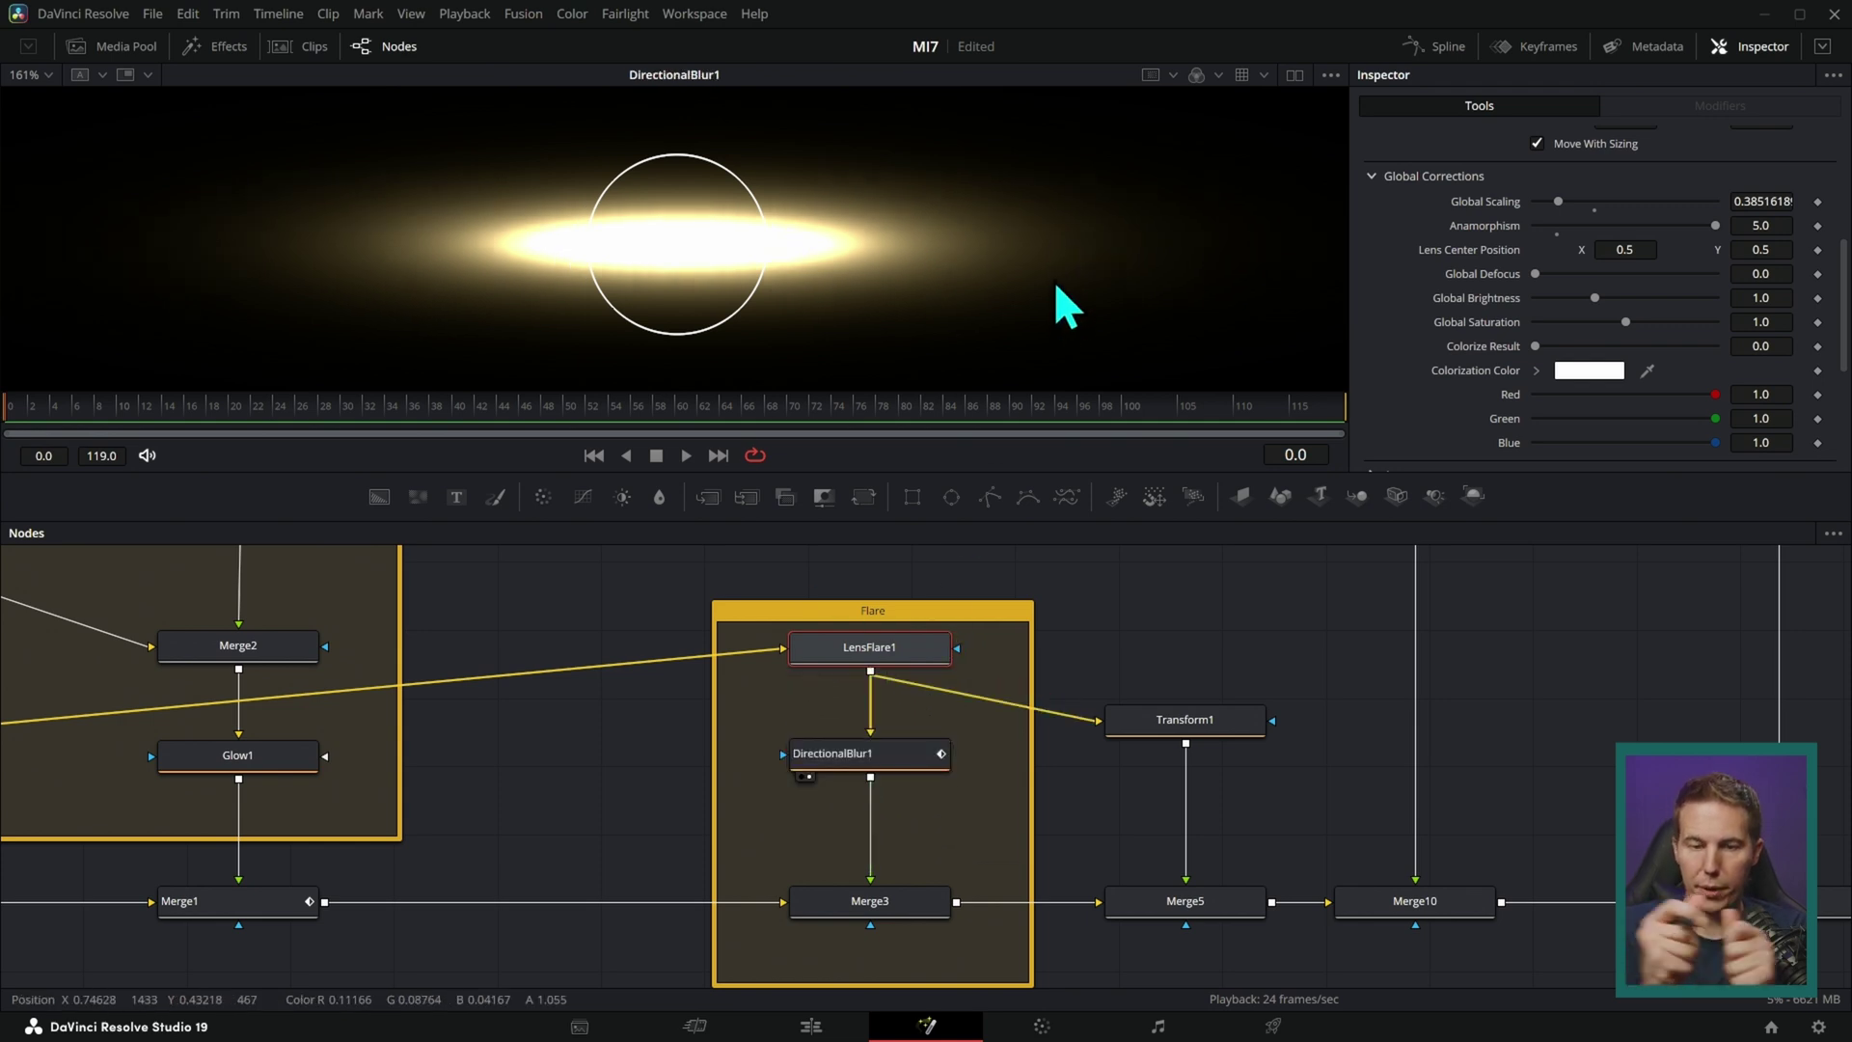
{"action": "left_click_drag", "start_coordinate": [15, 409], "coordinate": [565, 411]}
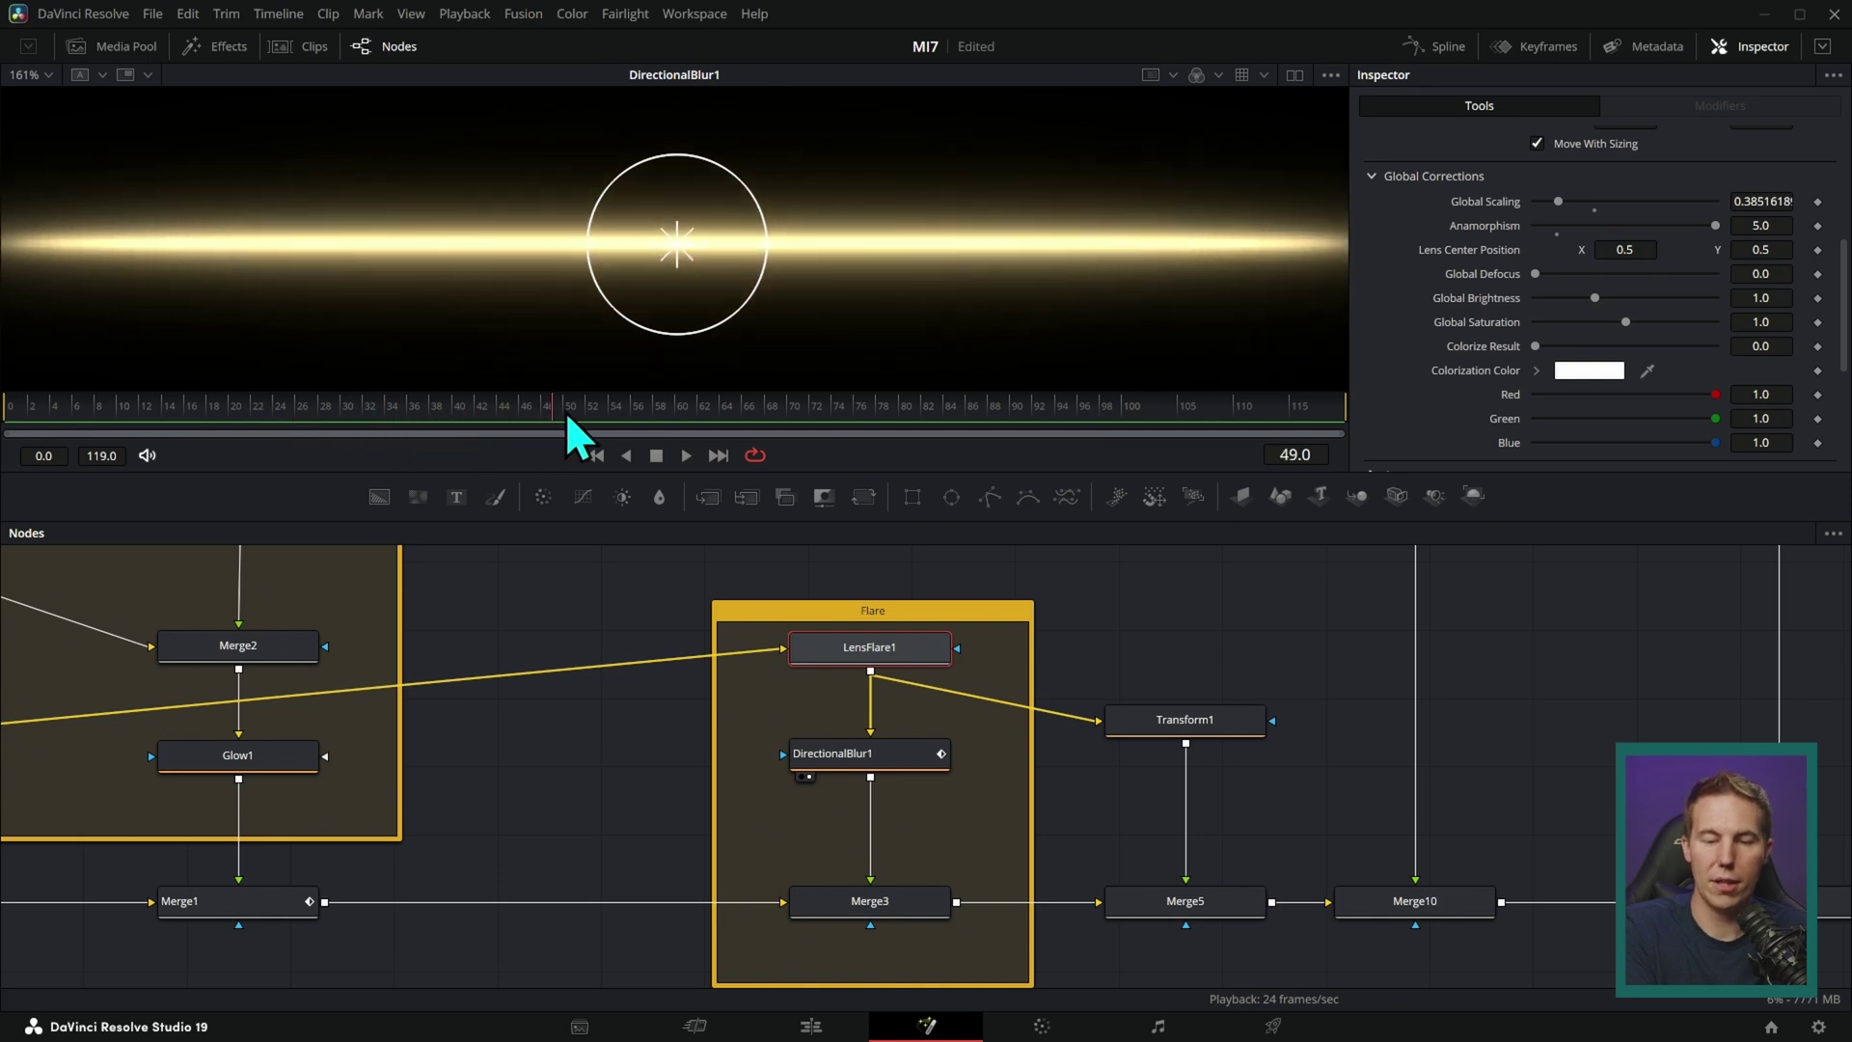
{"action": "mouse_move", "coordinate": [866, 411]}
{"action": "left_mouse_down"}
{"action": "mouse_move", "coordinate": [15, 409]}
{"action": "mouse_move", "coordinate": [854, 410]}
{"action": "left_mouse_up"}
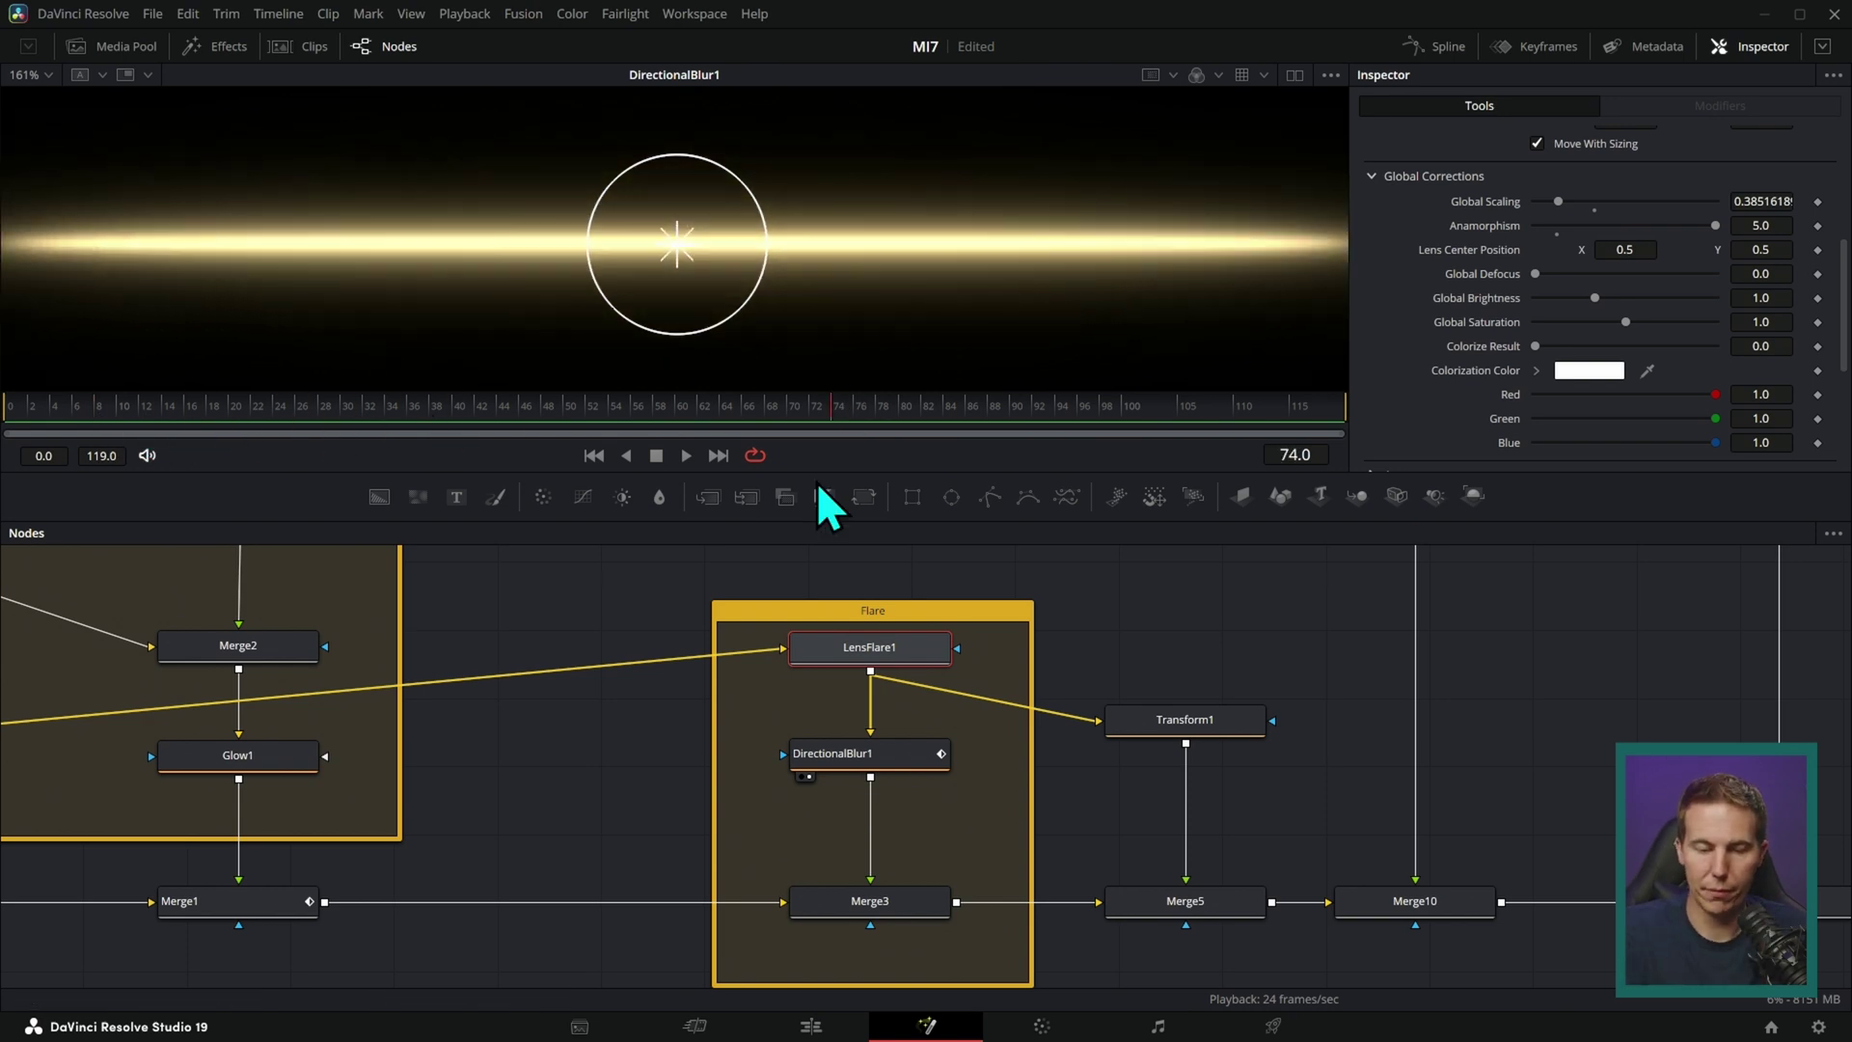
- Return to the first frame, view Merge3 with its merge settings, and play the flare over the title
{"action": "left_click", "coordinate": [593, 455]}
{"action": "left_click_drag", "start_coordinate": [911, 911], "coordinate": [1040, 217]}
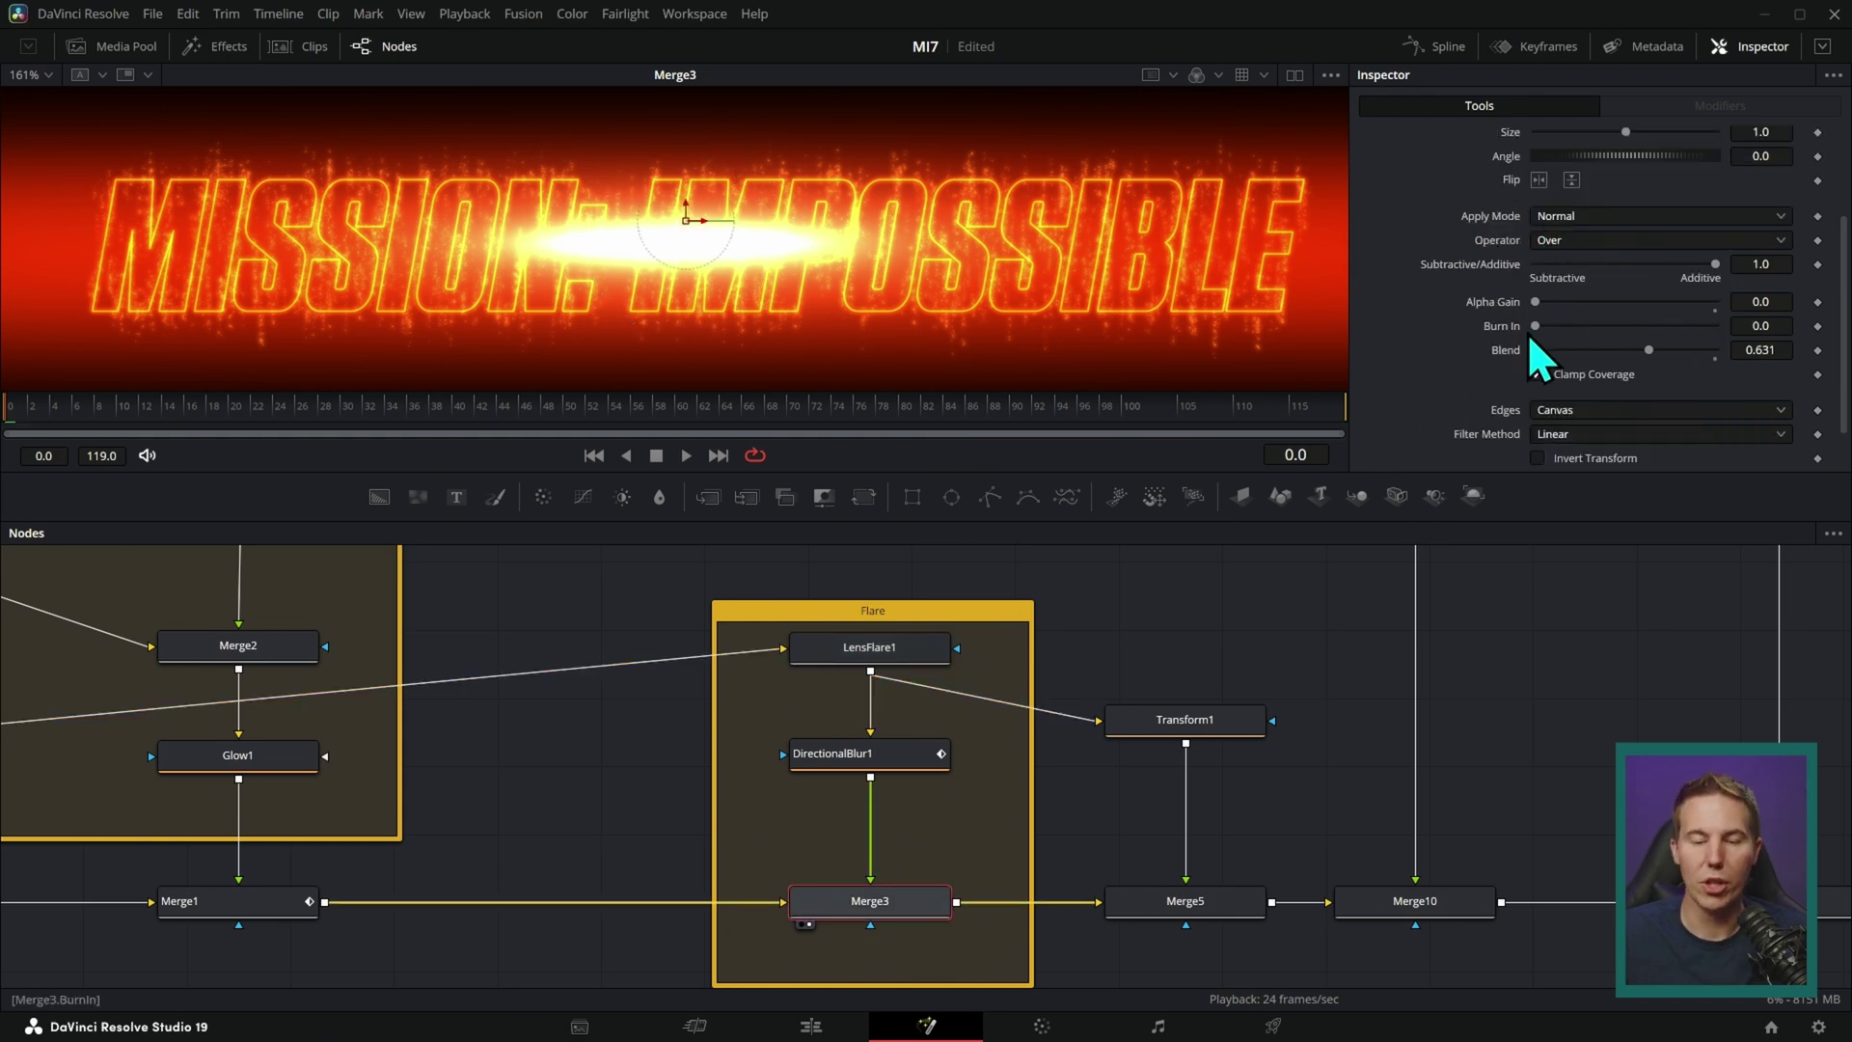
{"action": "left_click", "coordinate": [1084, 587]}
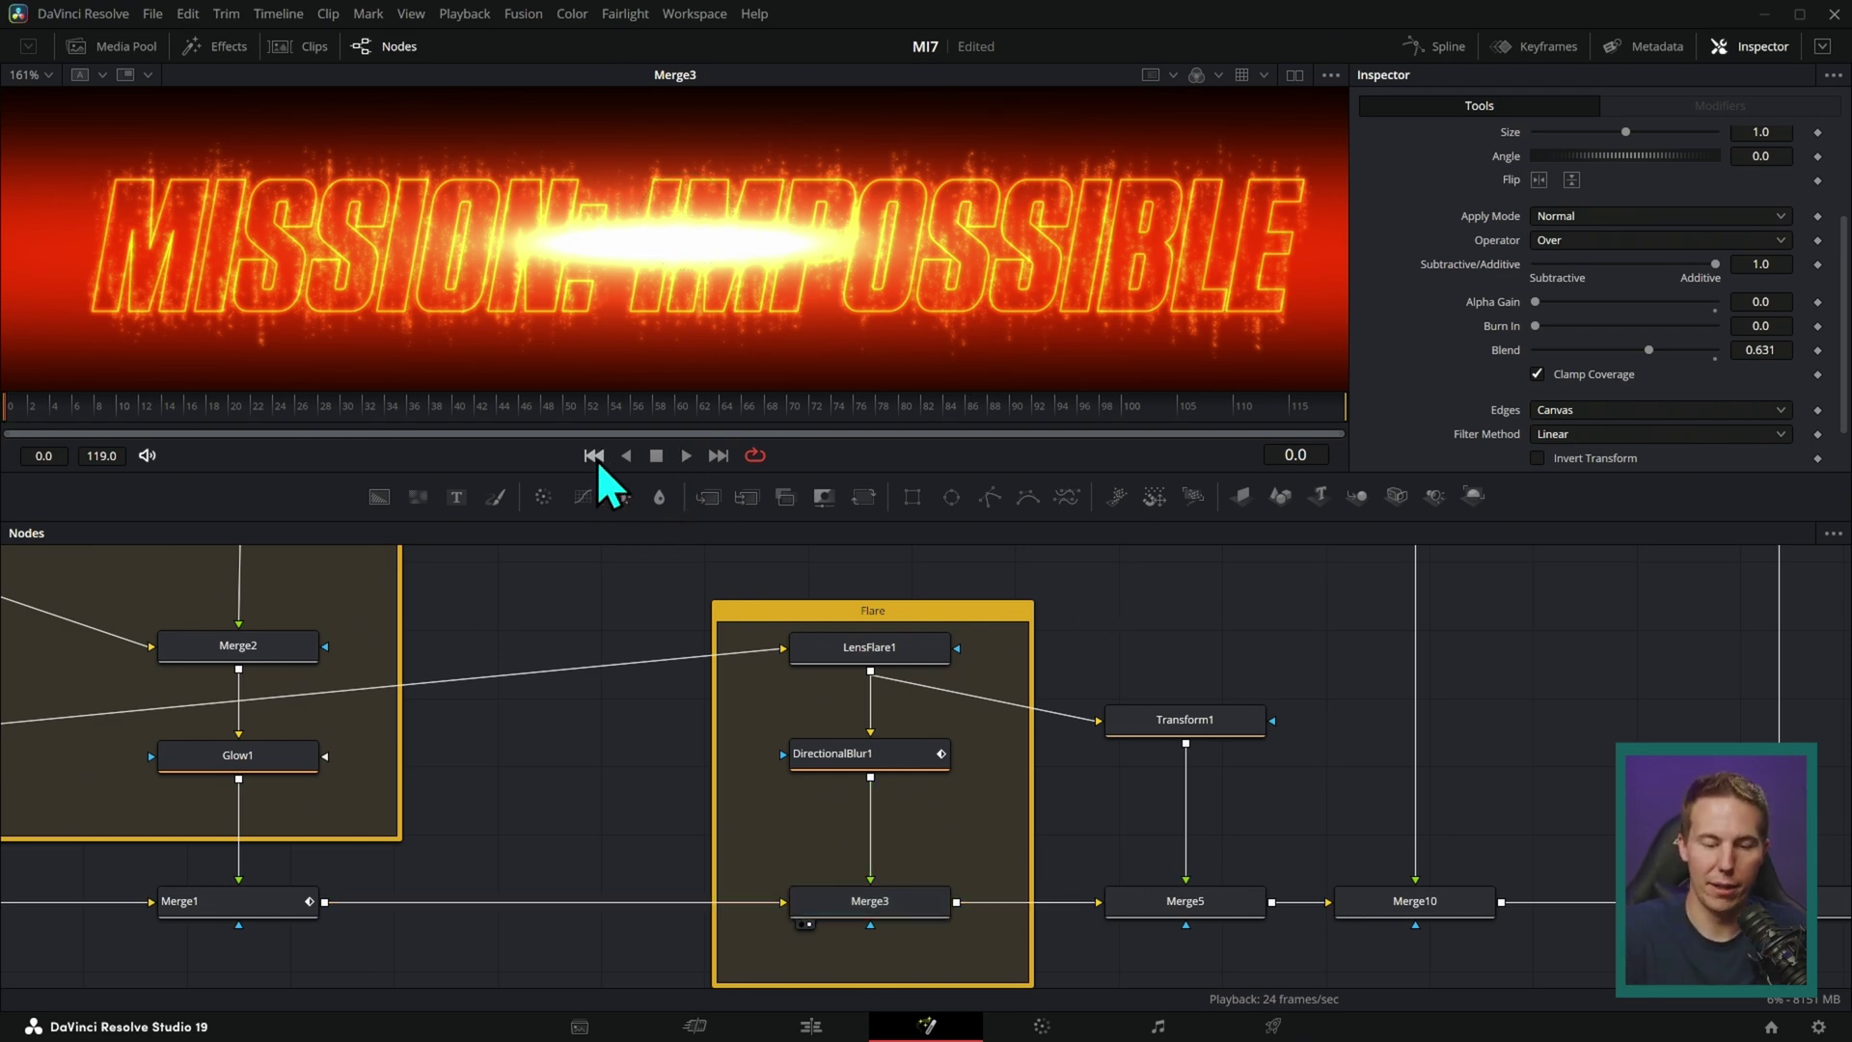
{"action": "left_click", "coordinate": [684, 457]}
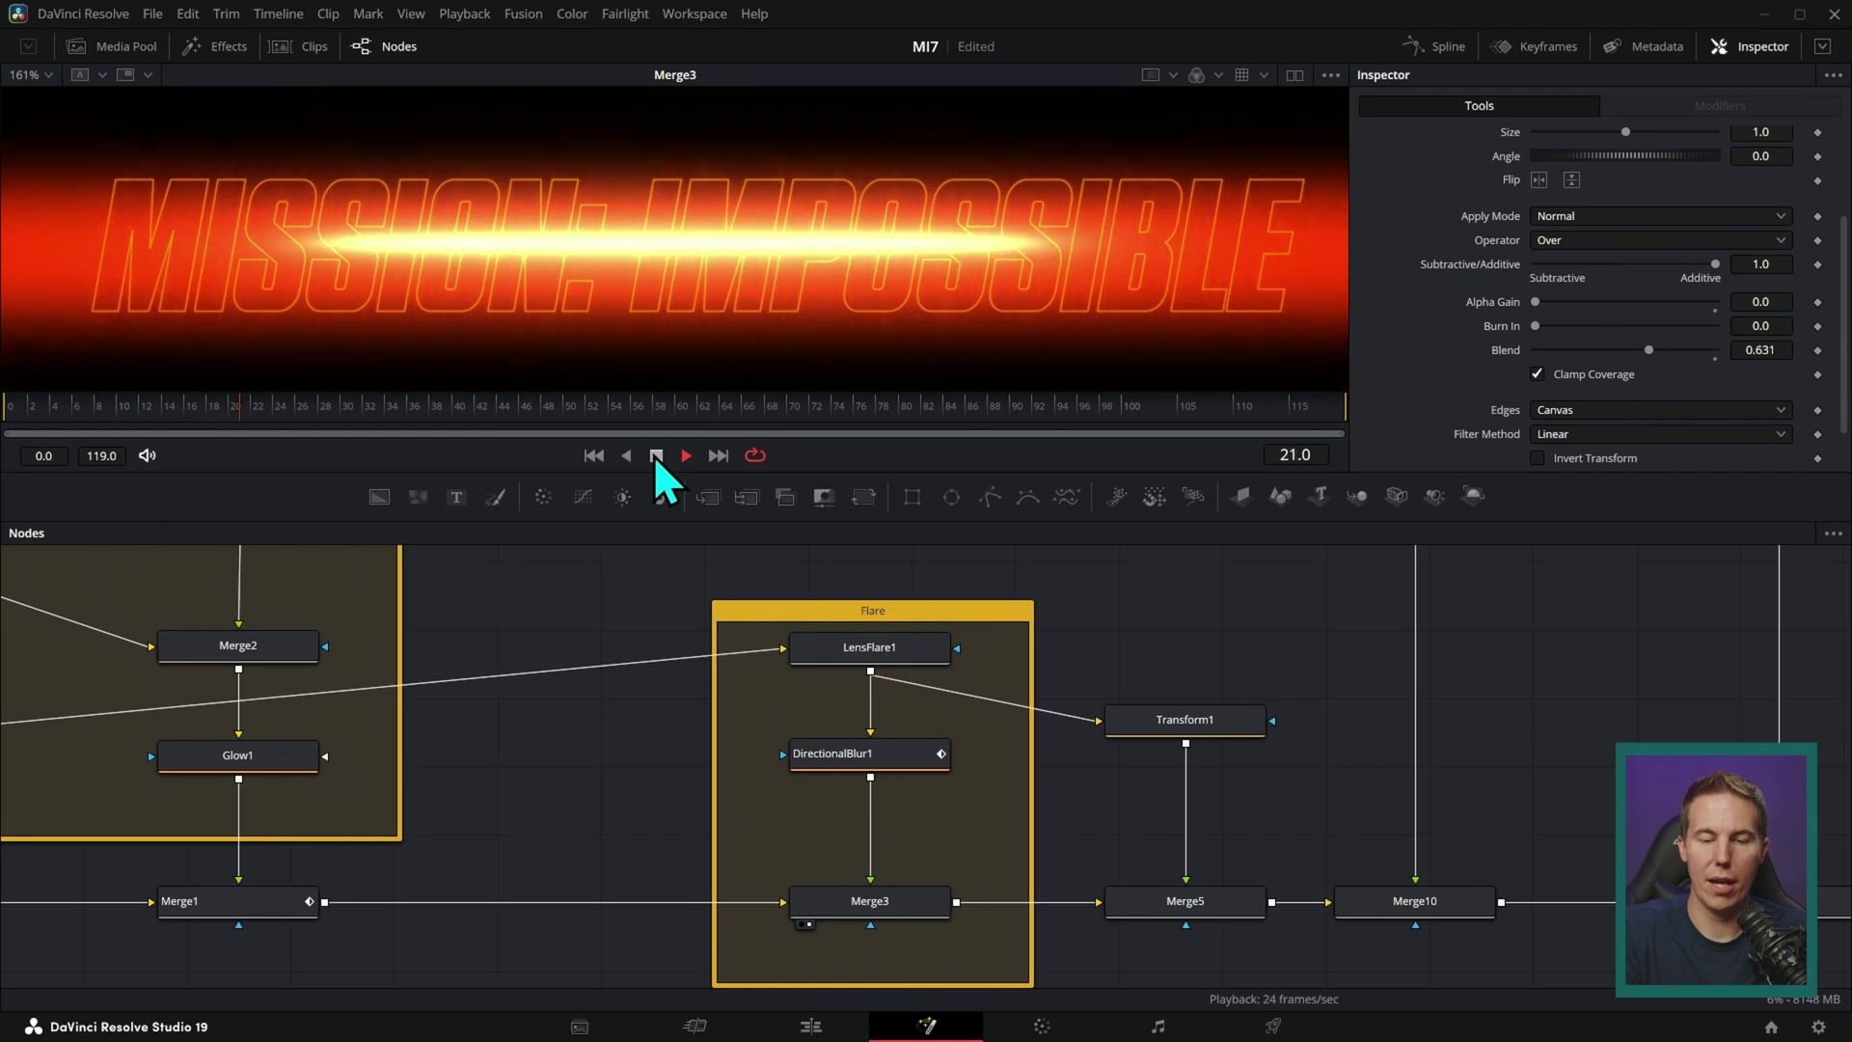
{"action": "left_click", "coordinate": [656, 455]}
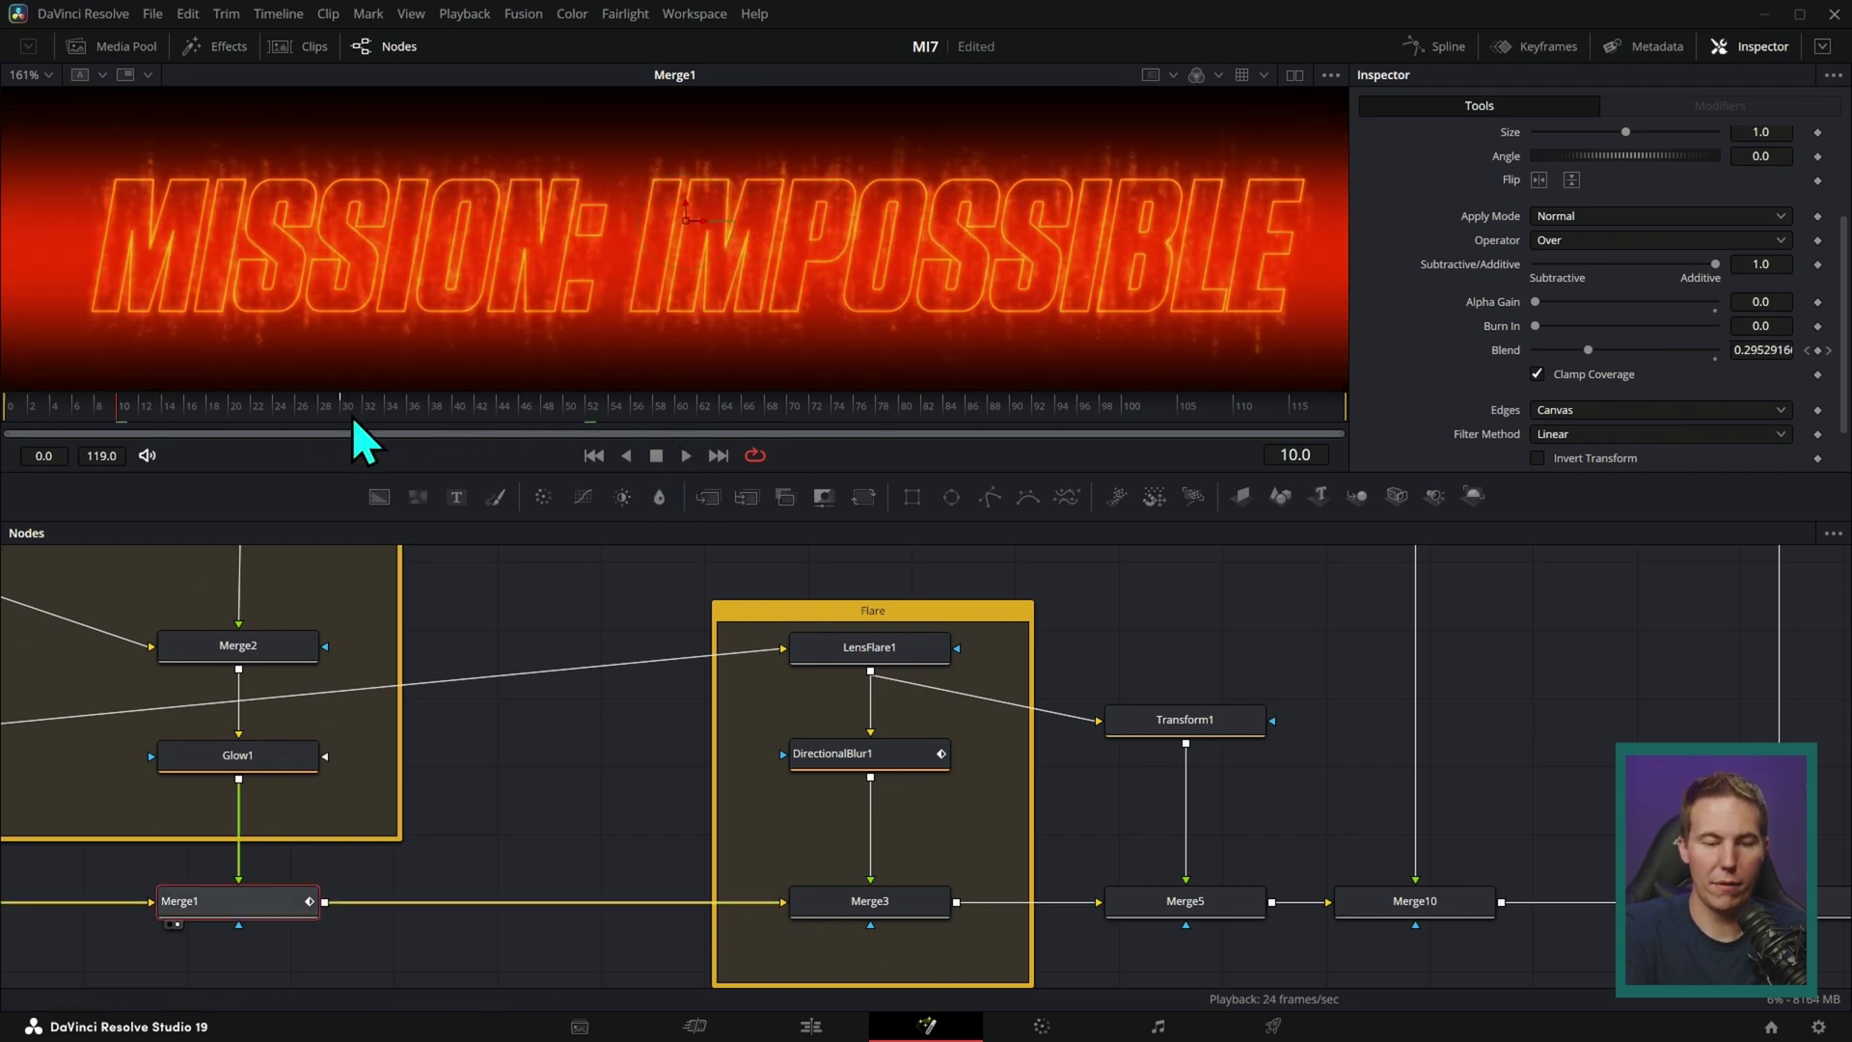
- Examine Merge1's faded glow at frame 30 and scrub the Merge3 flare composite to frame 45
{"action": "mouse_move", "coordinate": [351, 415]}
{"action": "left_mouse_down"}
{"action": "mouse_move", "coordinate": [54, 397]}
{"action": "mouse_move", "coordinate": [66, 374]}
{"action": "mouse_move", "coordinate": [353, 407]}
{"action": "left_mouse_up"}
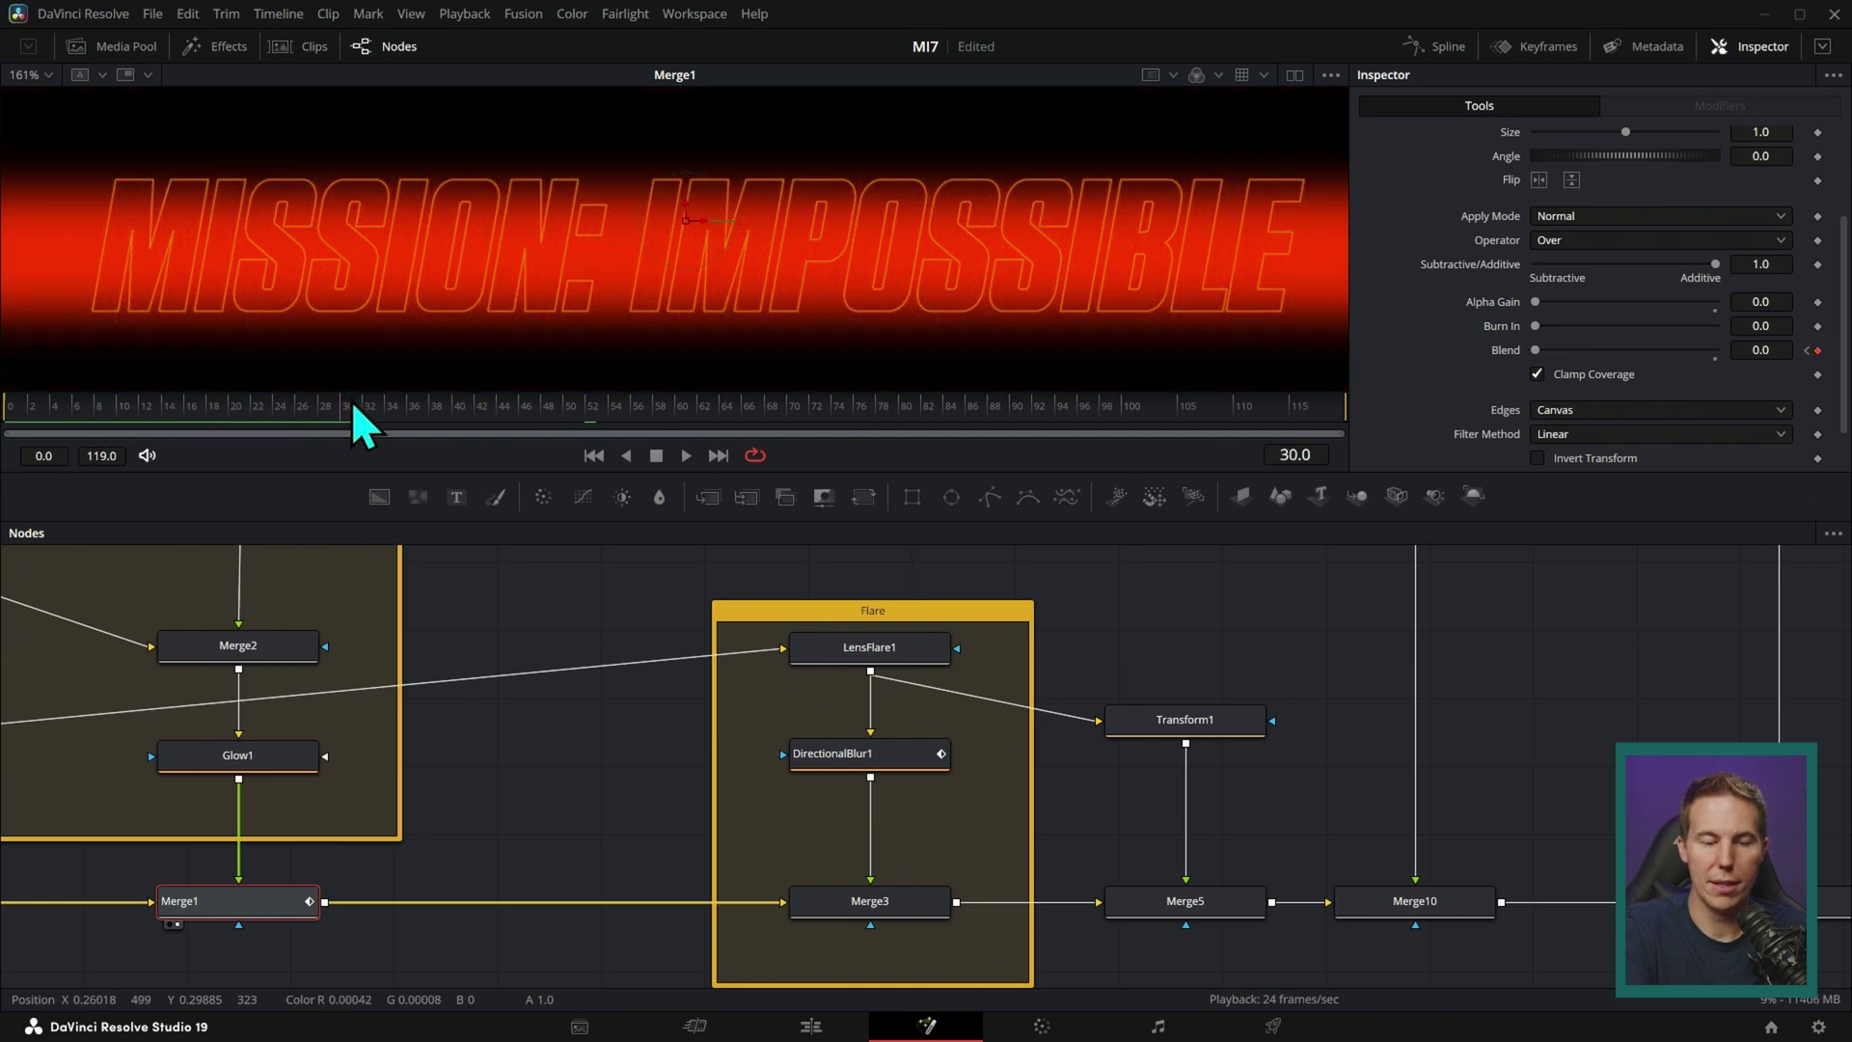
{"action": "left_click_drag", "start_coordinate": [907, 906], "coordinate": [733, 289]}
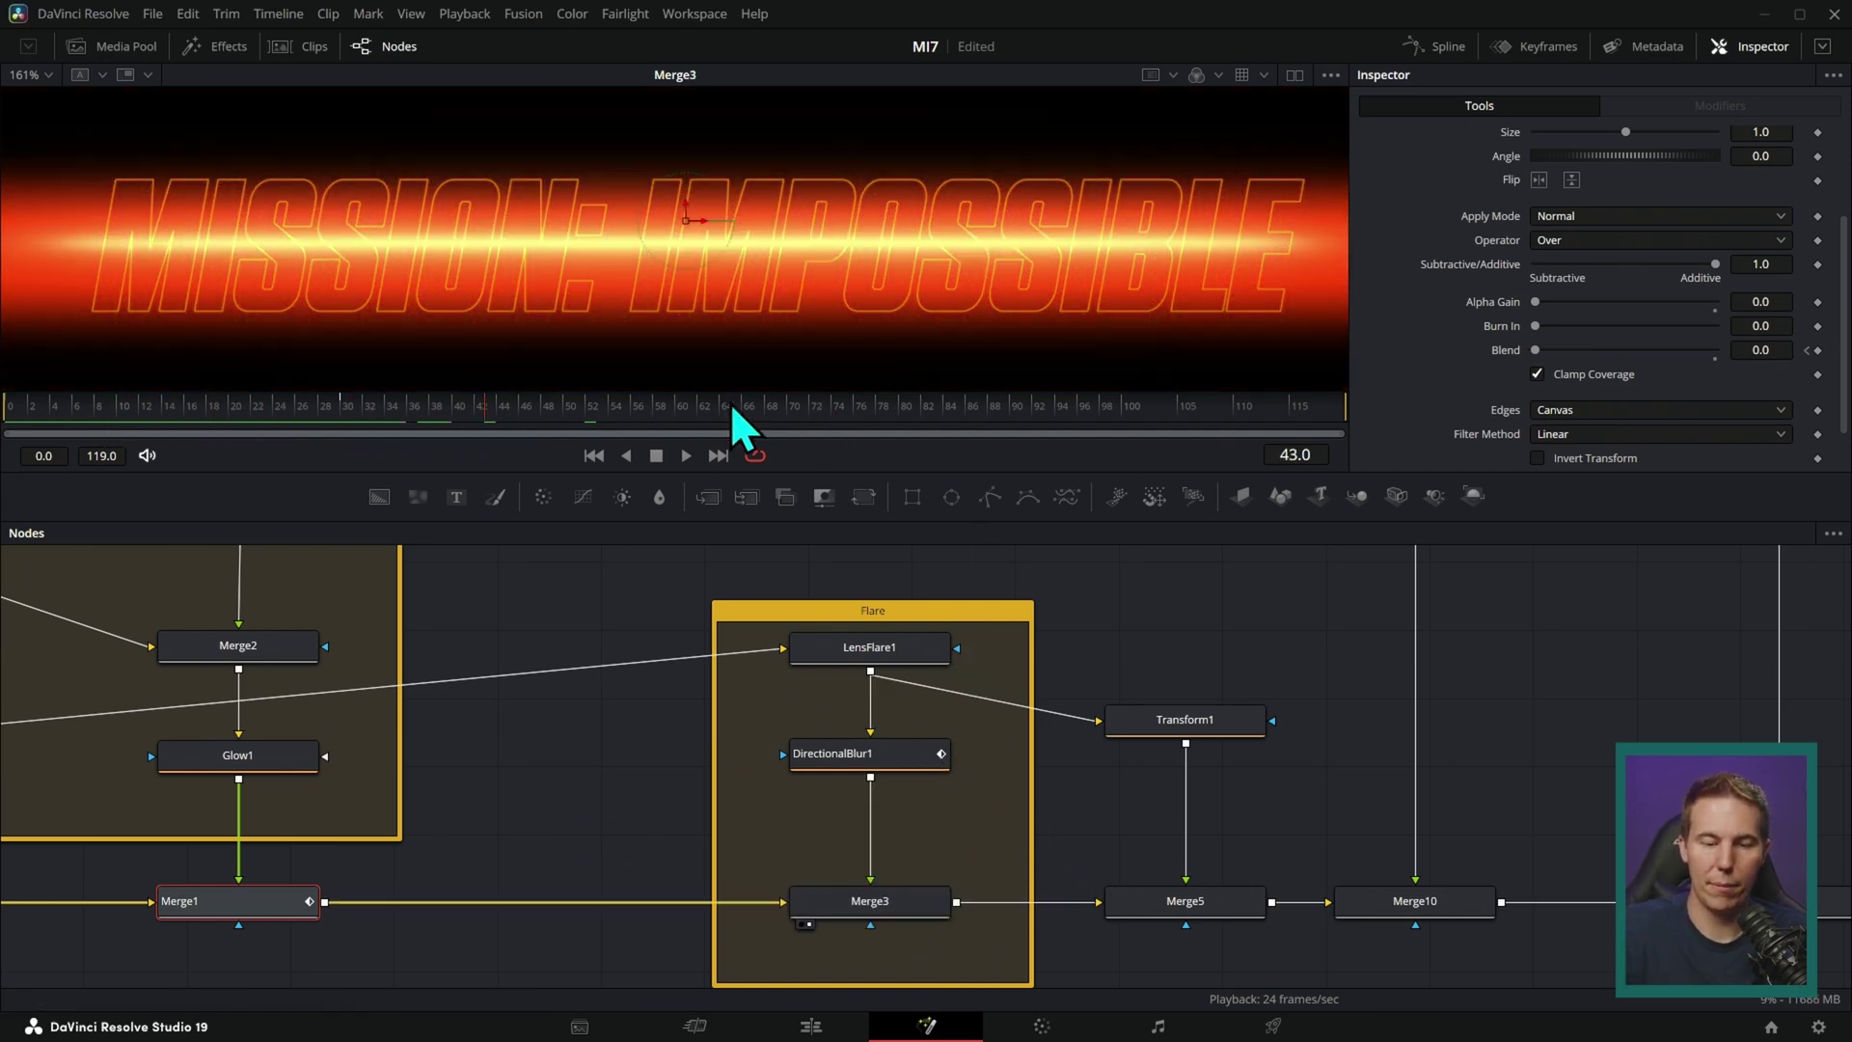
{"action": "left_click_drag", "start_coordinate": [428, 413], "coordinate": [502, 424]}
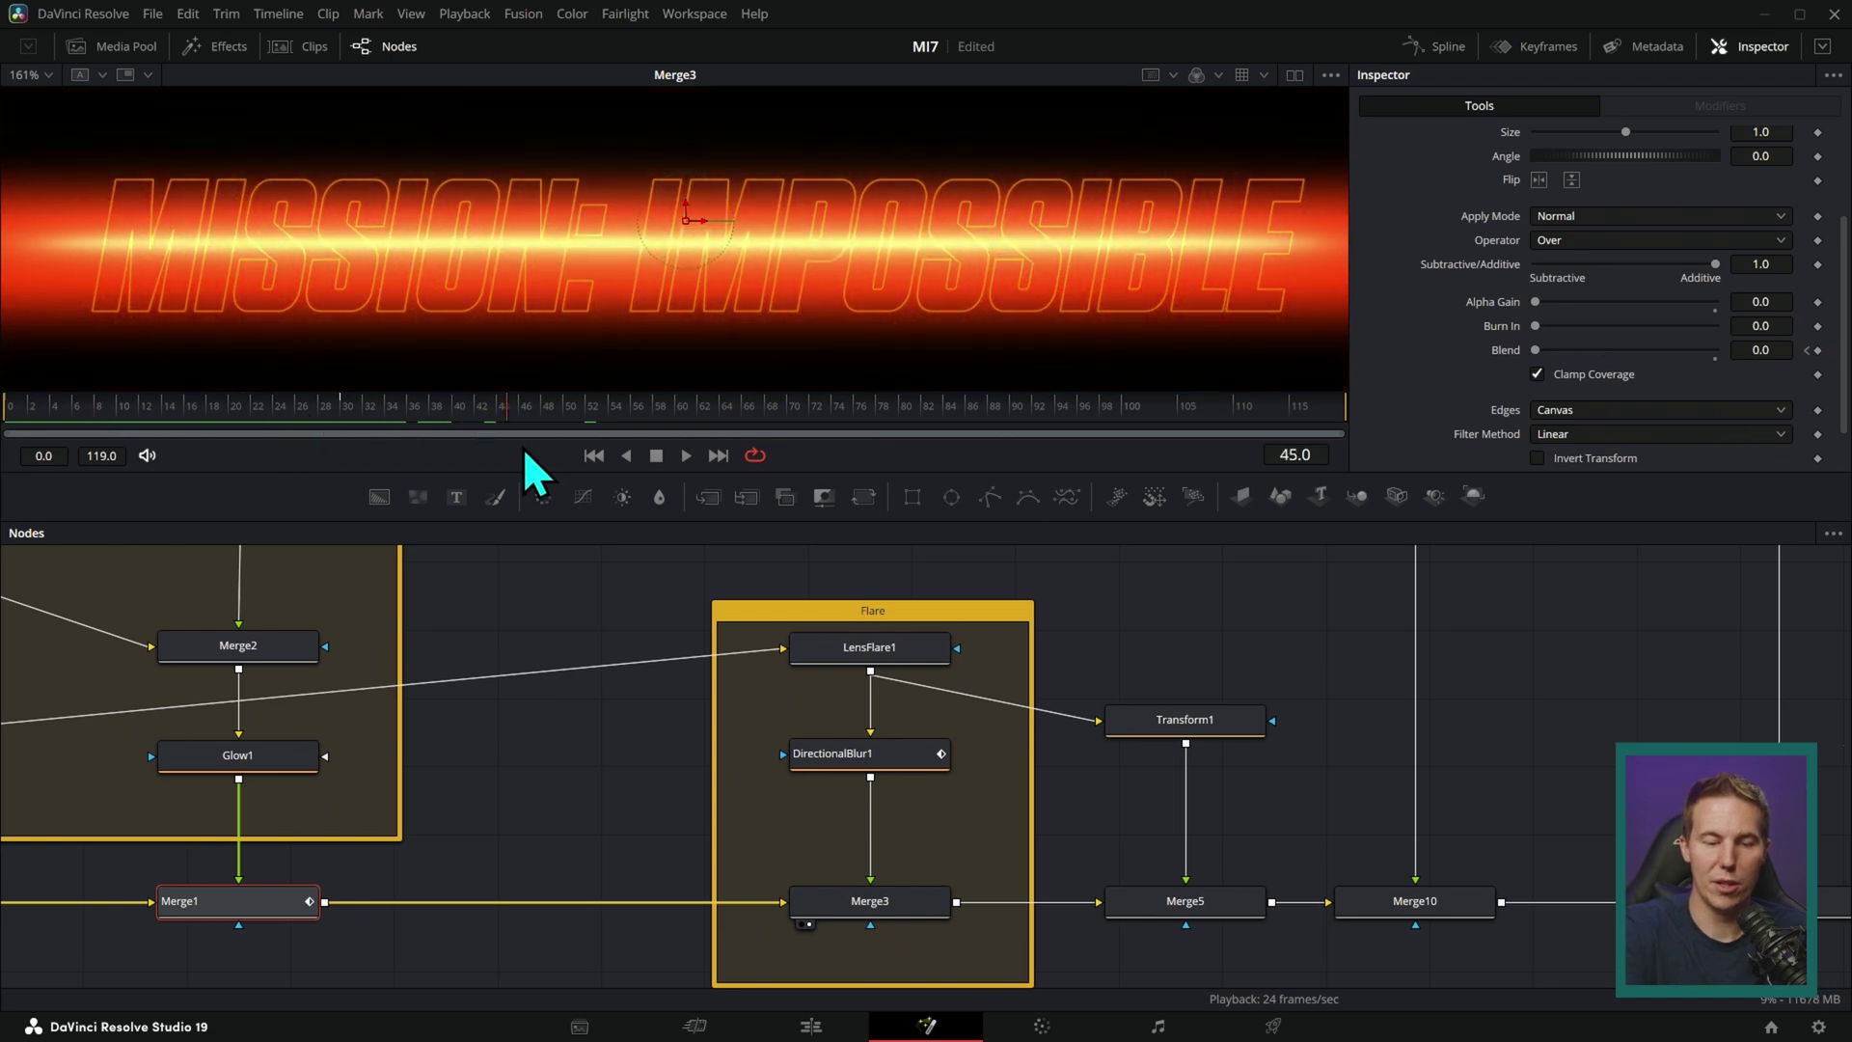
- View the flare copy from Transform1 and its combination with the title in Merge5
{"action": "left_click_drag", "start_coordinate": [1270, 642], "coordinate": [1094, 630]}
{"action": "left_click_drag", "start_coordinate": [1025, 708], "coordinate": [1064, 204]}
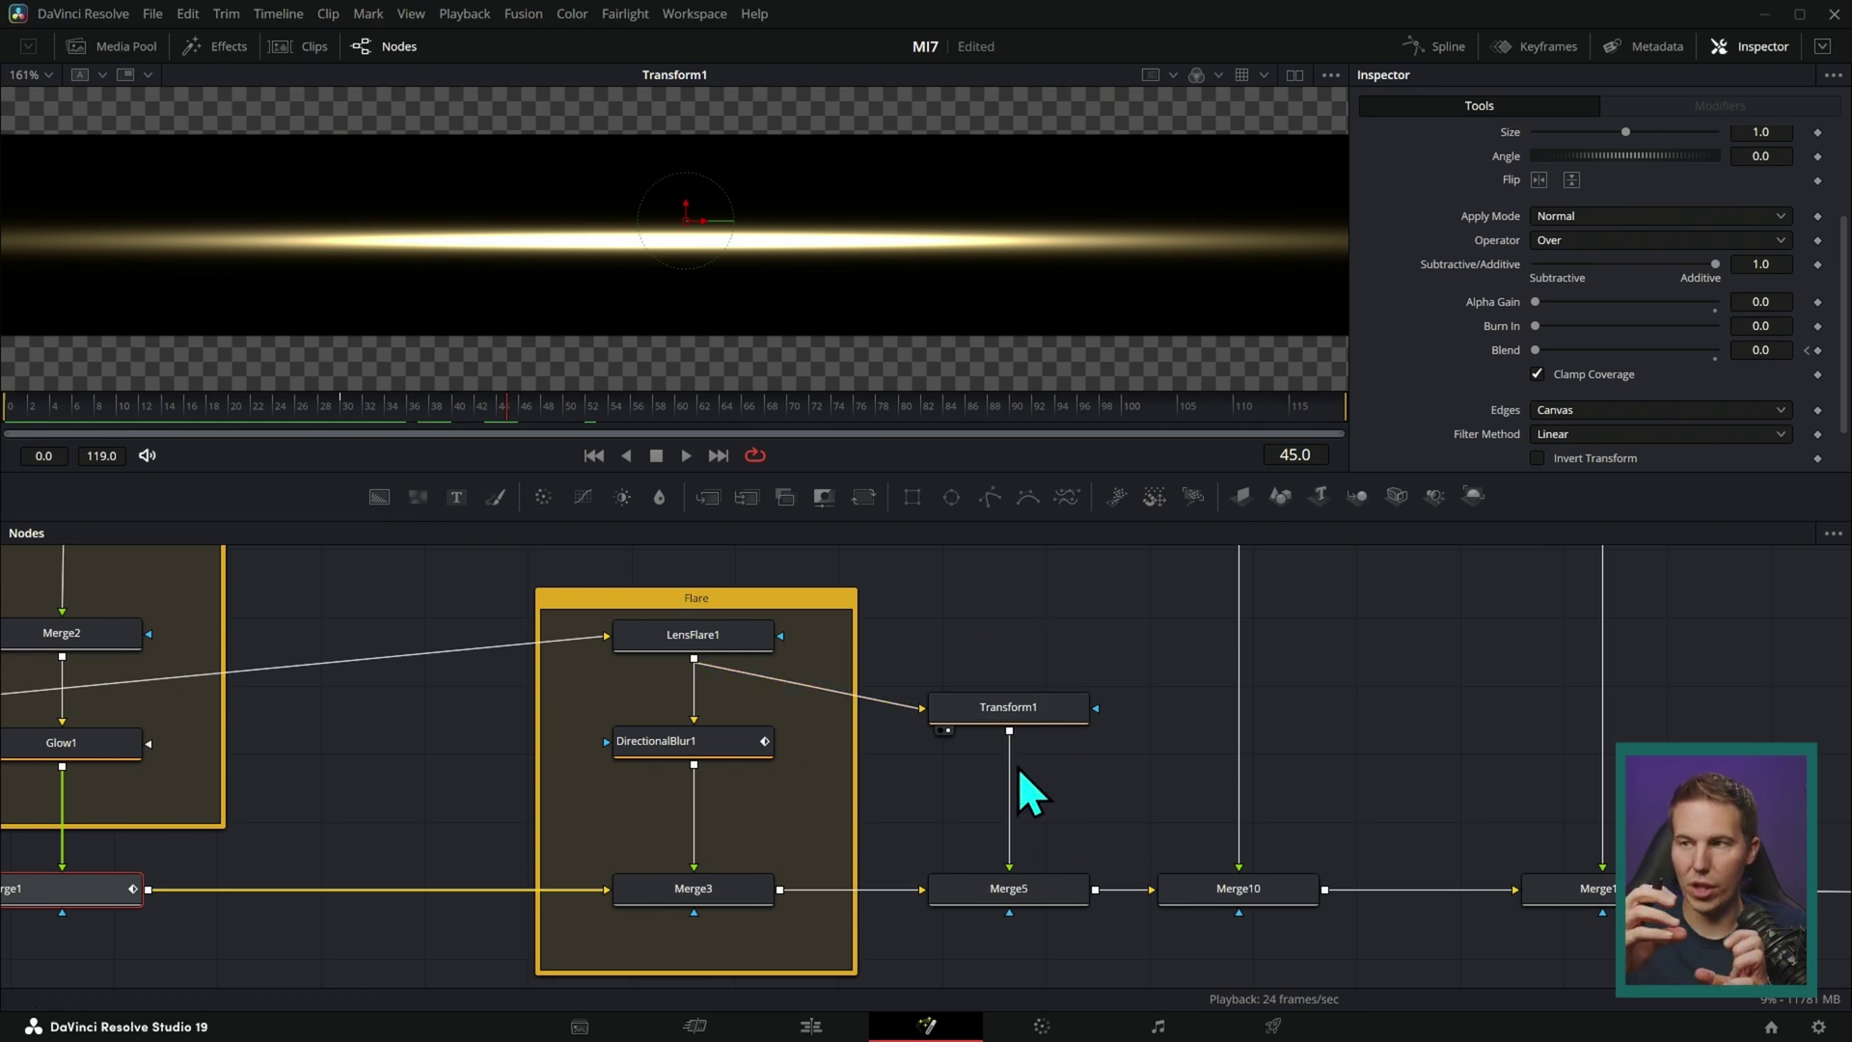
{"action": "left_click_drag", "start_coordinate": [1009, 889], "coordinate": [998, 241]}
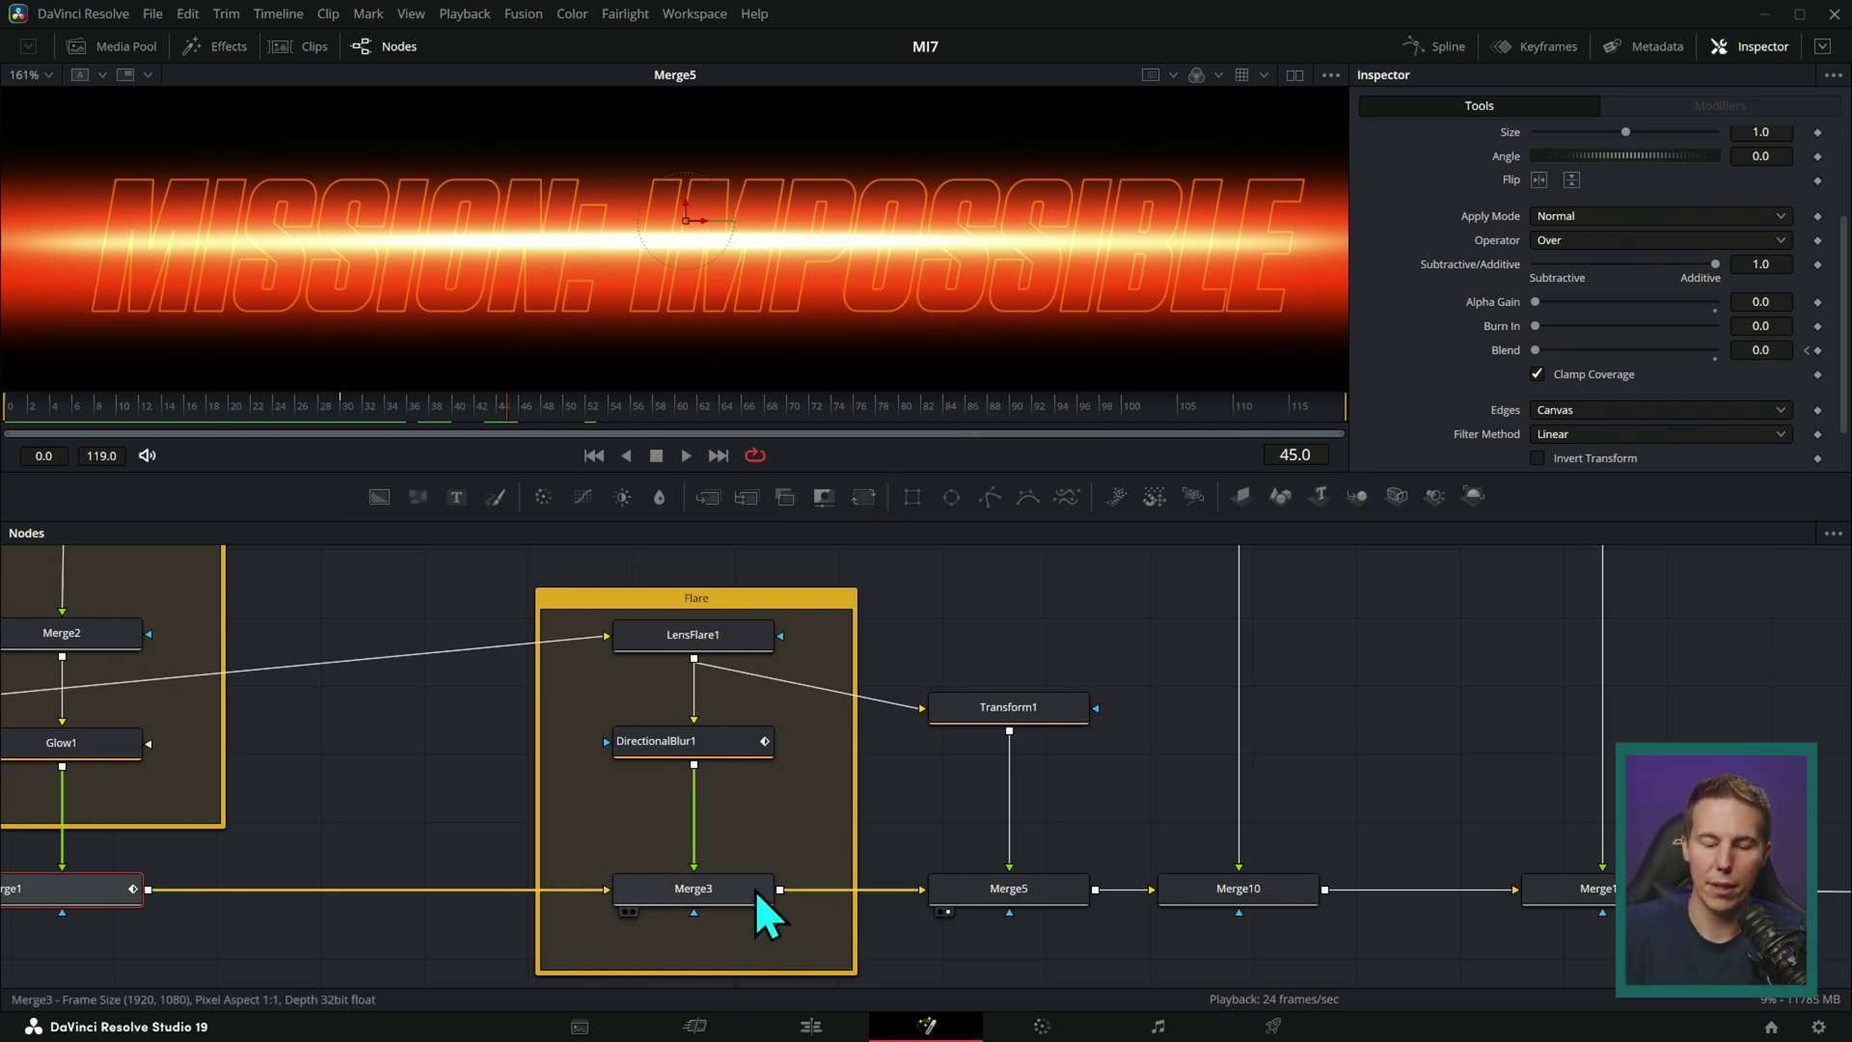
- Compare the Merge3 and Merge5 outputs and play the Merge5 animation from the start
{"action": "left_click_drag", "start_coordinate": [754, 890], "coordinate": [1042, 249]}
{"action": "left_click_drag", "start_coordinate": [1003, 889], "coordinate": [974, 800]}
{"action": "left_click_drag", "start_coordinate": [1049, 662], "coordinate": [1119, 233]}
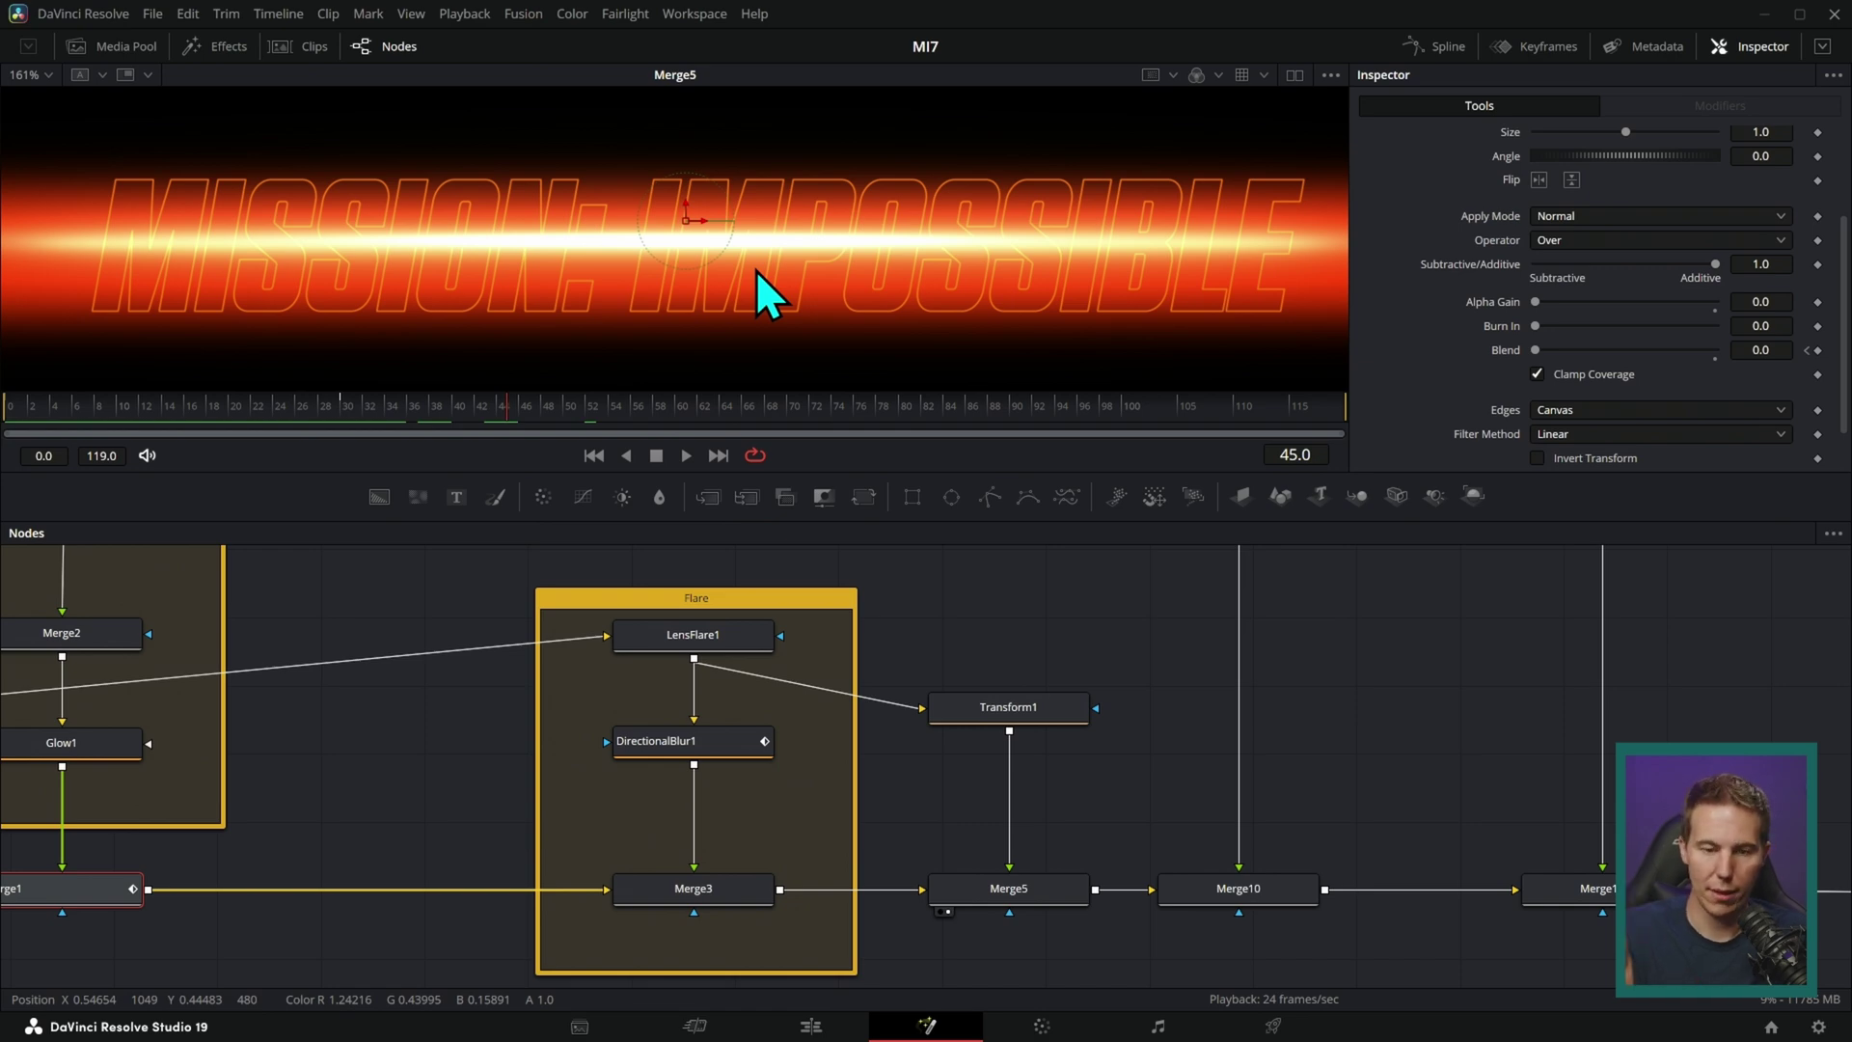
{"action": "key", "text": "Home"}
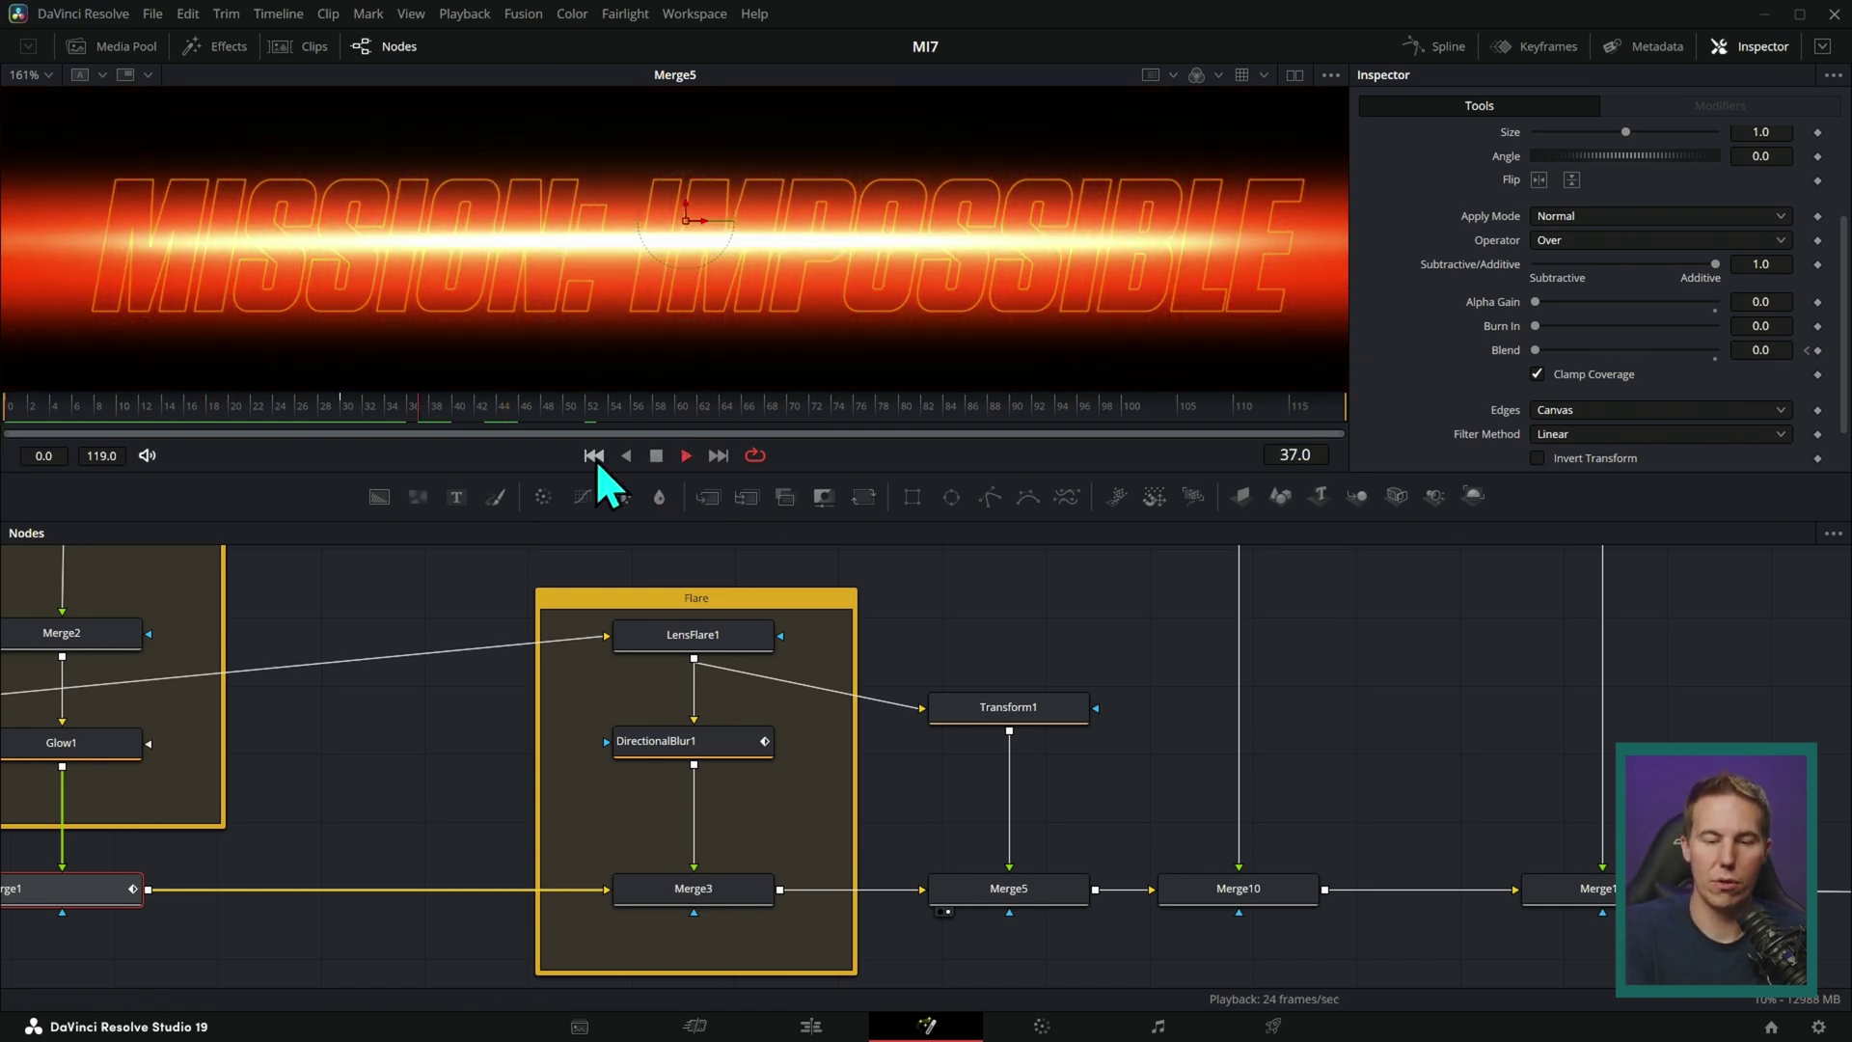
- Replay the Merge5 animation from the first frame and view Merge10's output
{"action": "left_click", "coordinate": [594, 455]}
{"action": "key", "text": "space"}
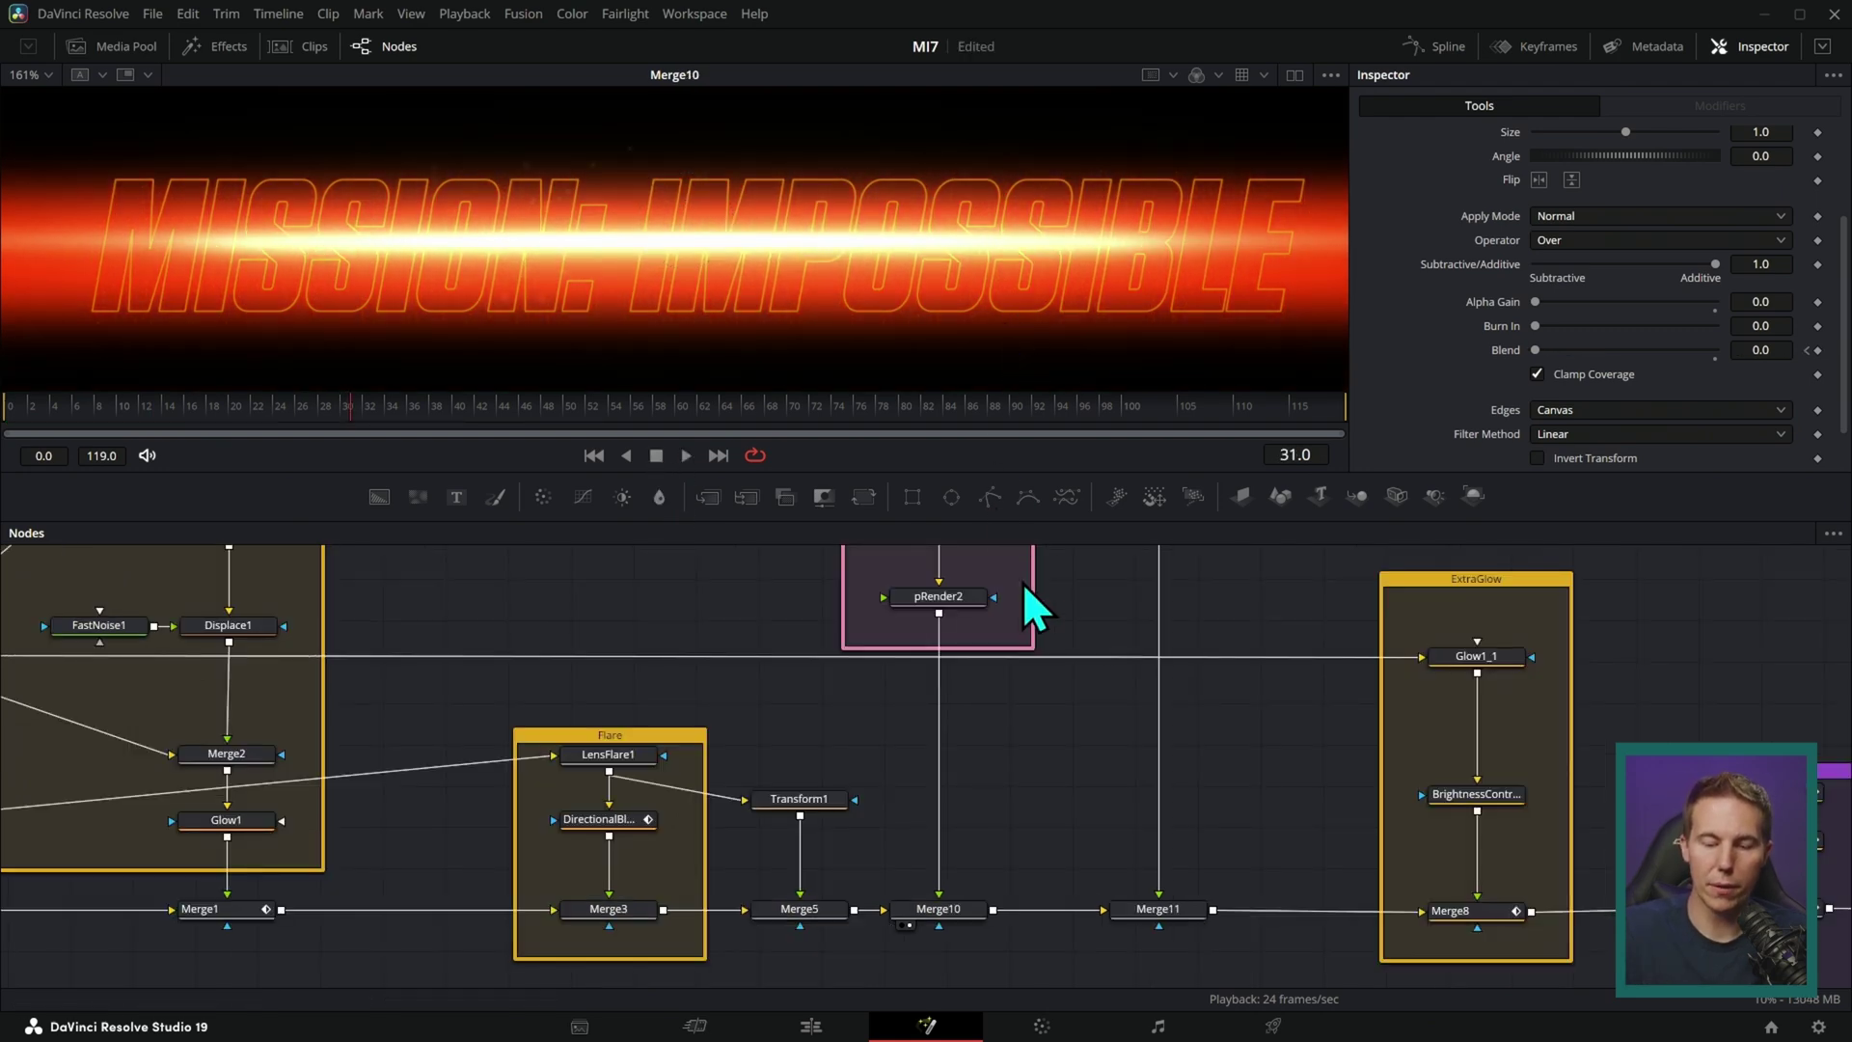
- Open pEmitter2's emitter settings in the Particles group and play the particle output of pRender2
{"action": "left_click_drag", "start_coordinate": [1028, 594], "coordinate": [1053, 759]}
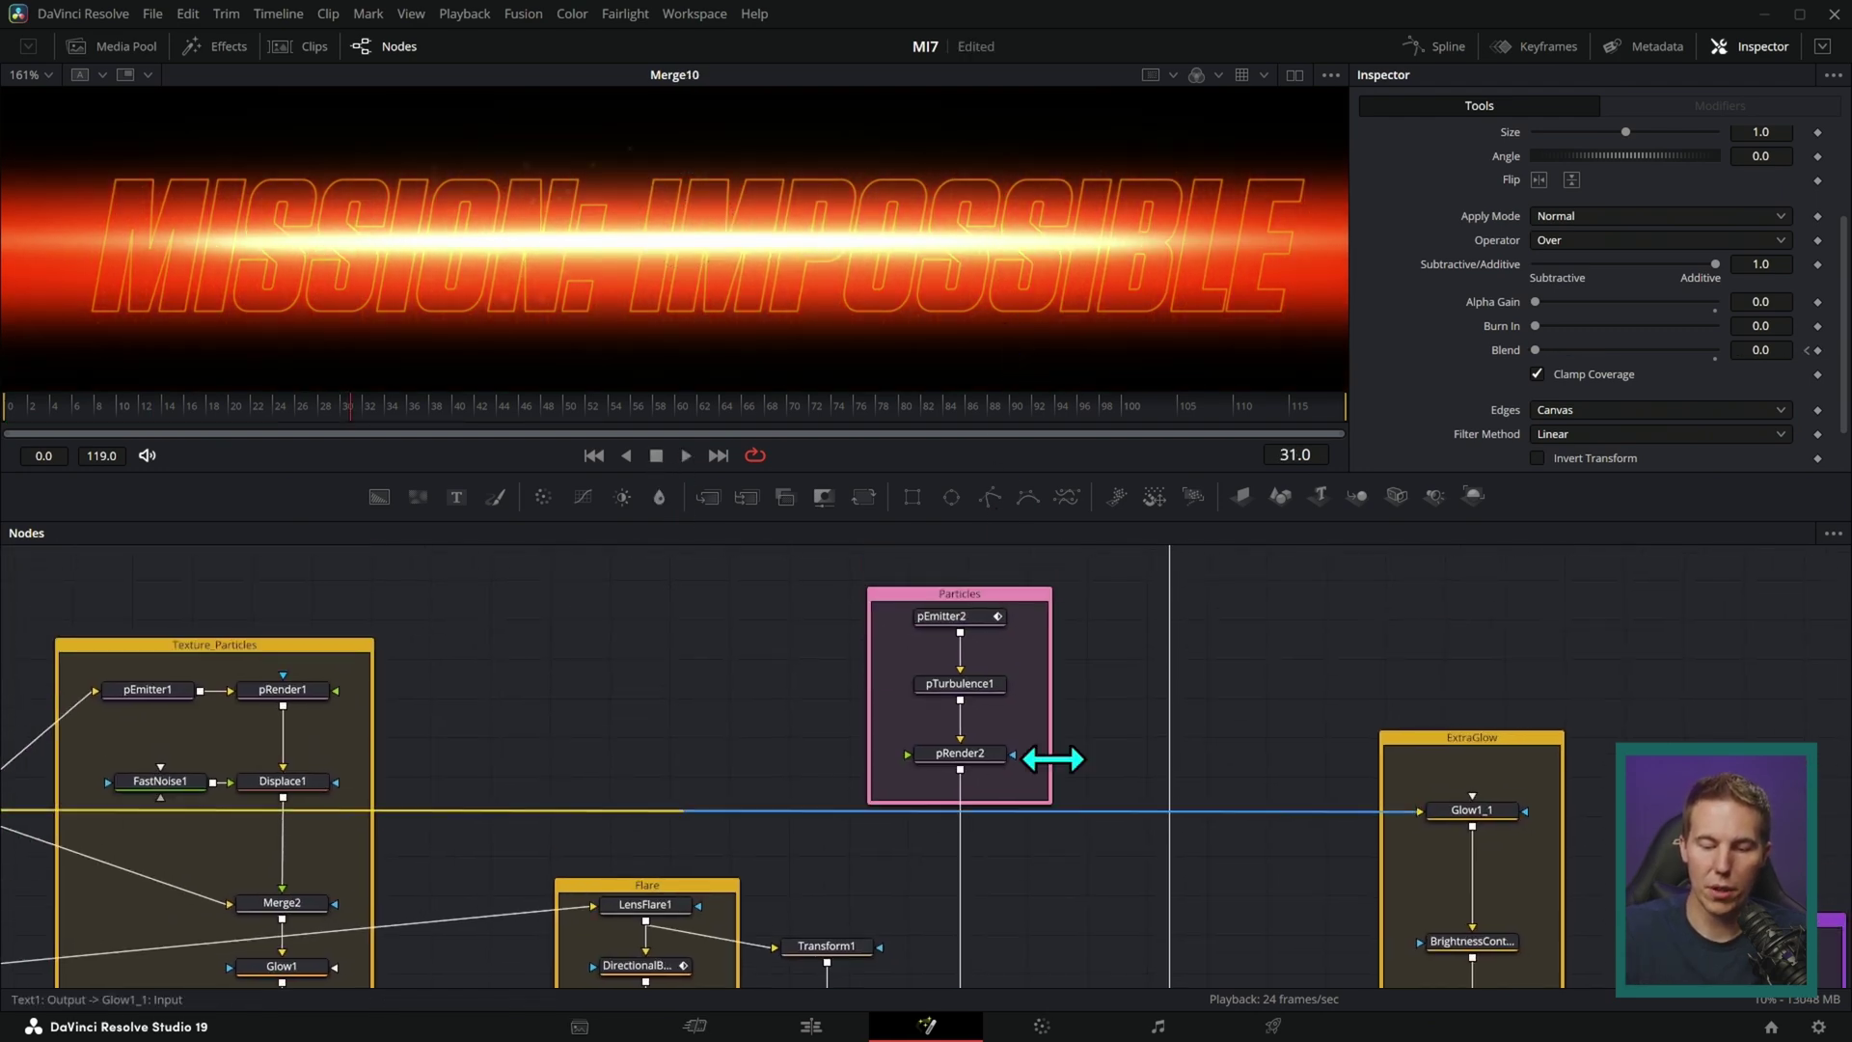
{"action": "scroll", "coordinate": [1104, 632], "scroll_direction": "up", "scroll_amount": 2}
{"action": "left_click_drag", "start_coordinate": [959, 616], "coordinate": [1053, 256]}
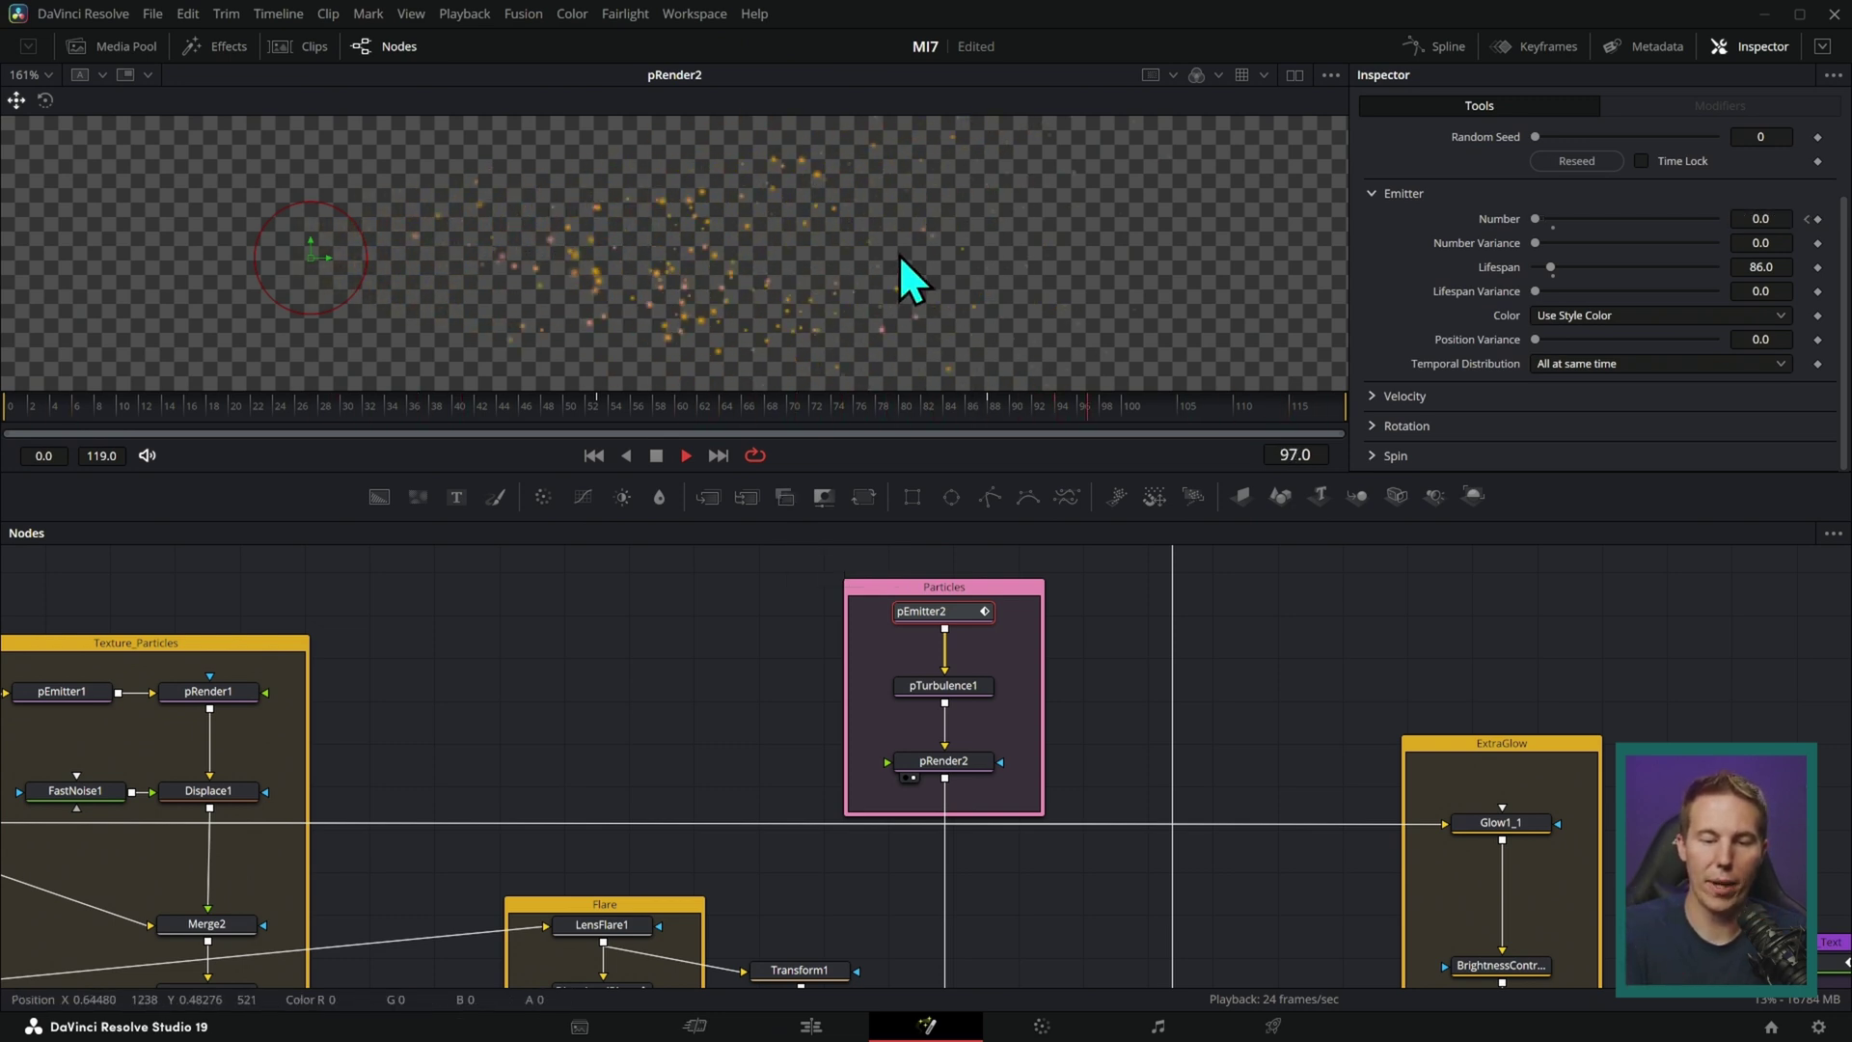
{"action": "left_click", "coordinate": [687, 456]}
- Show pTurbulence1's strength settings, keeping the node in place, and scrub and play the pRender2 particles from the first frame
{"action": "left_click_drag", "start_coordinate": [969, 687], "coordinate": [981, 624]}
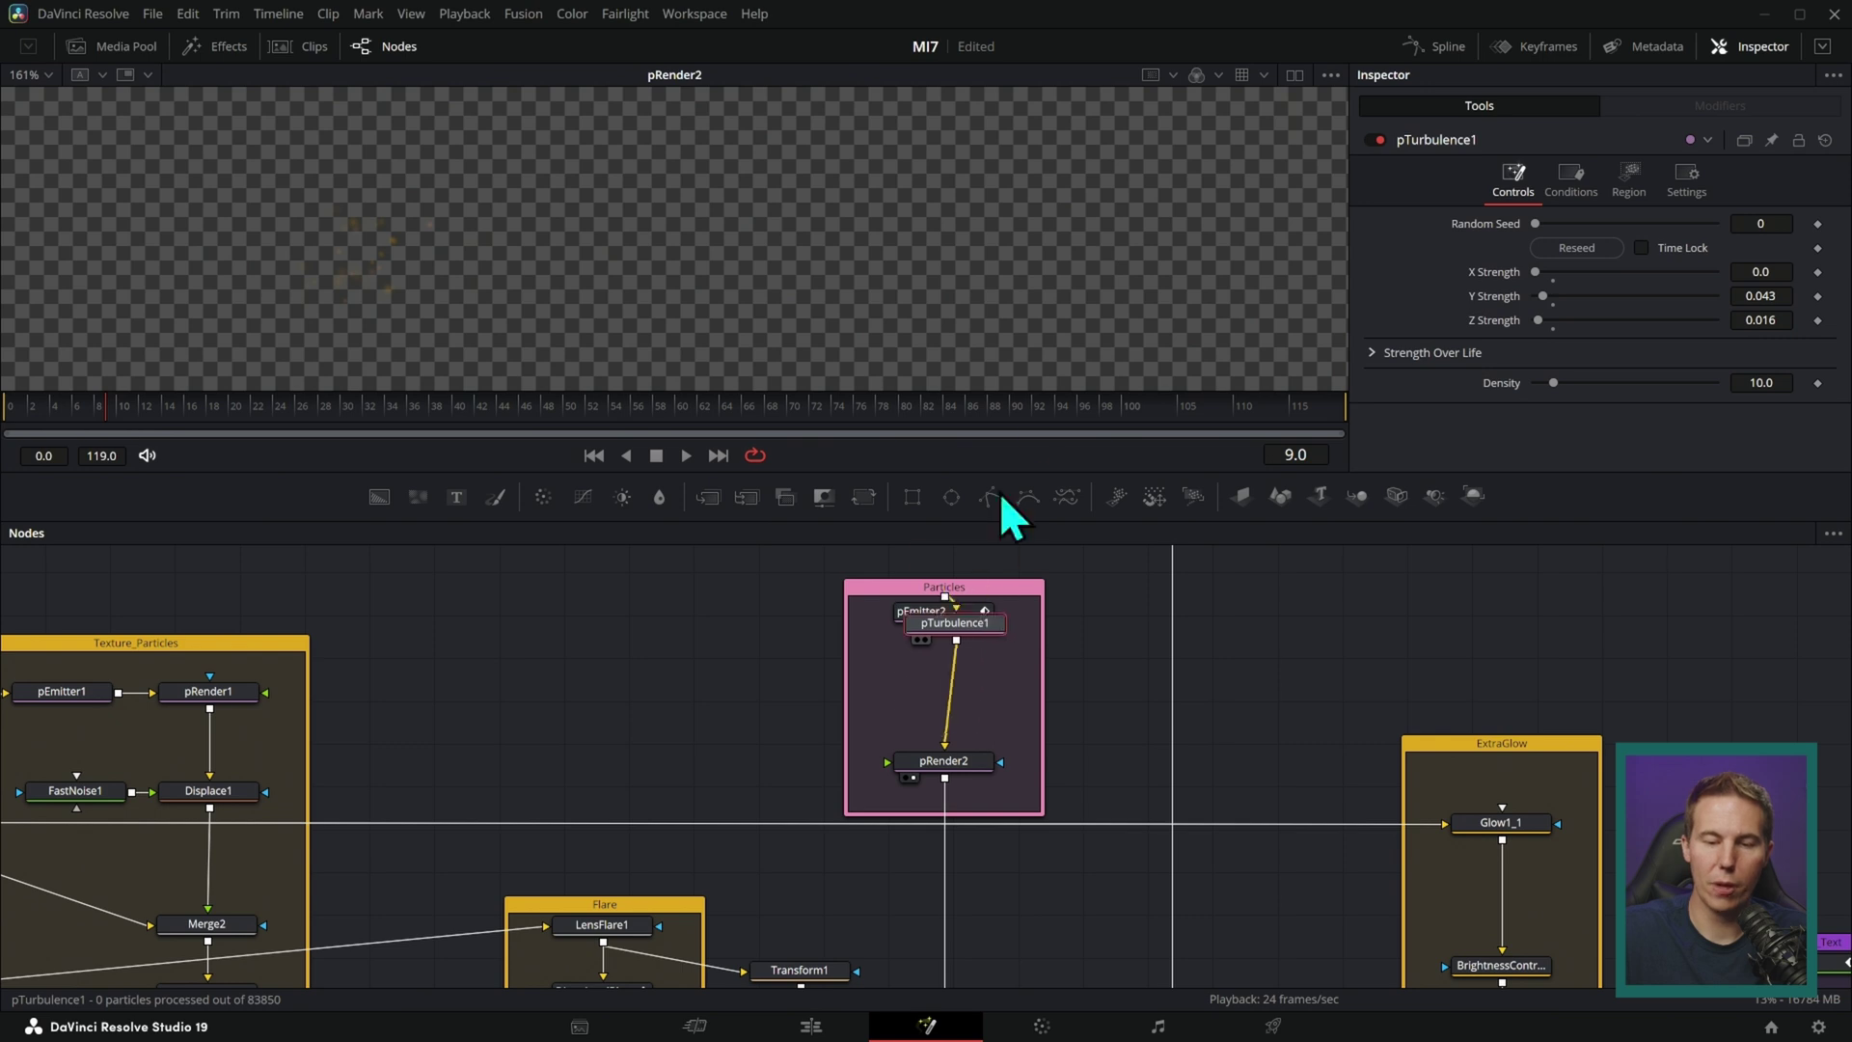
{"action": "key", "text": "ctrl+z"}
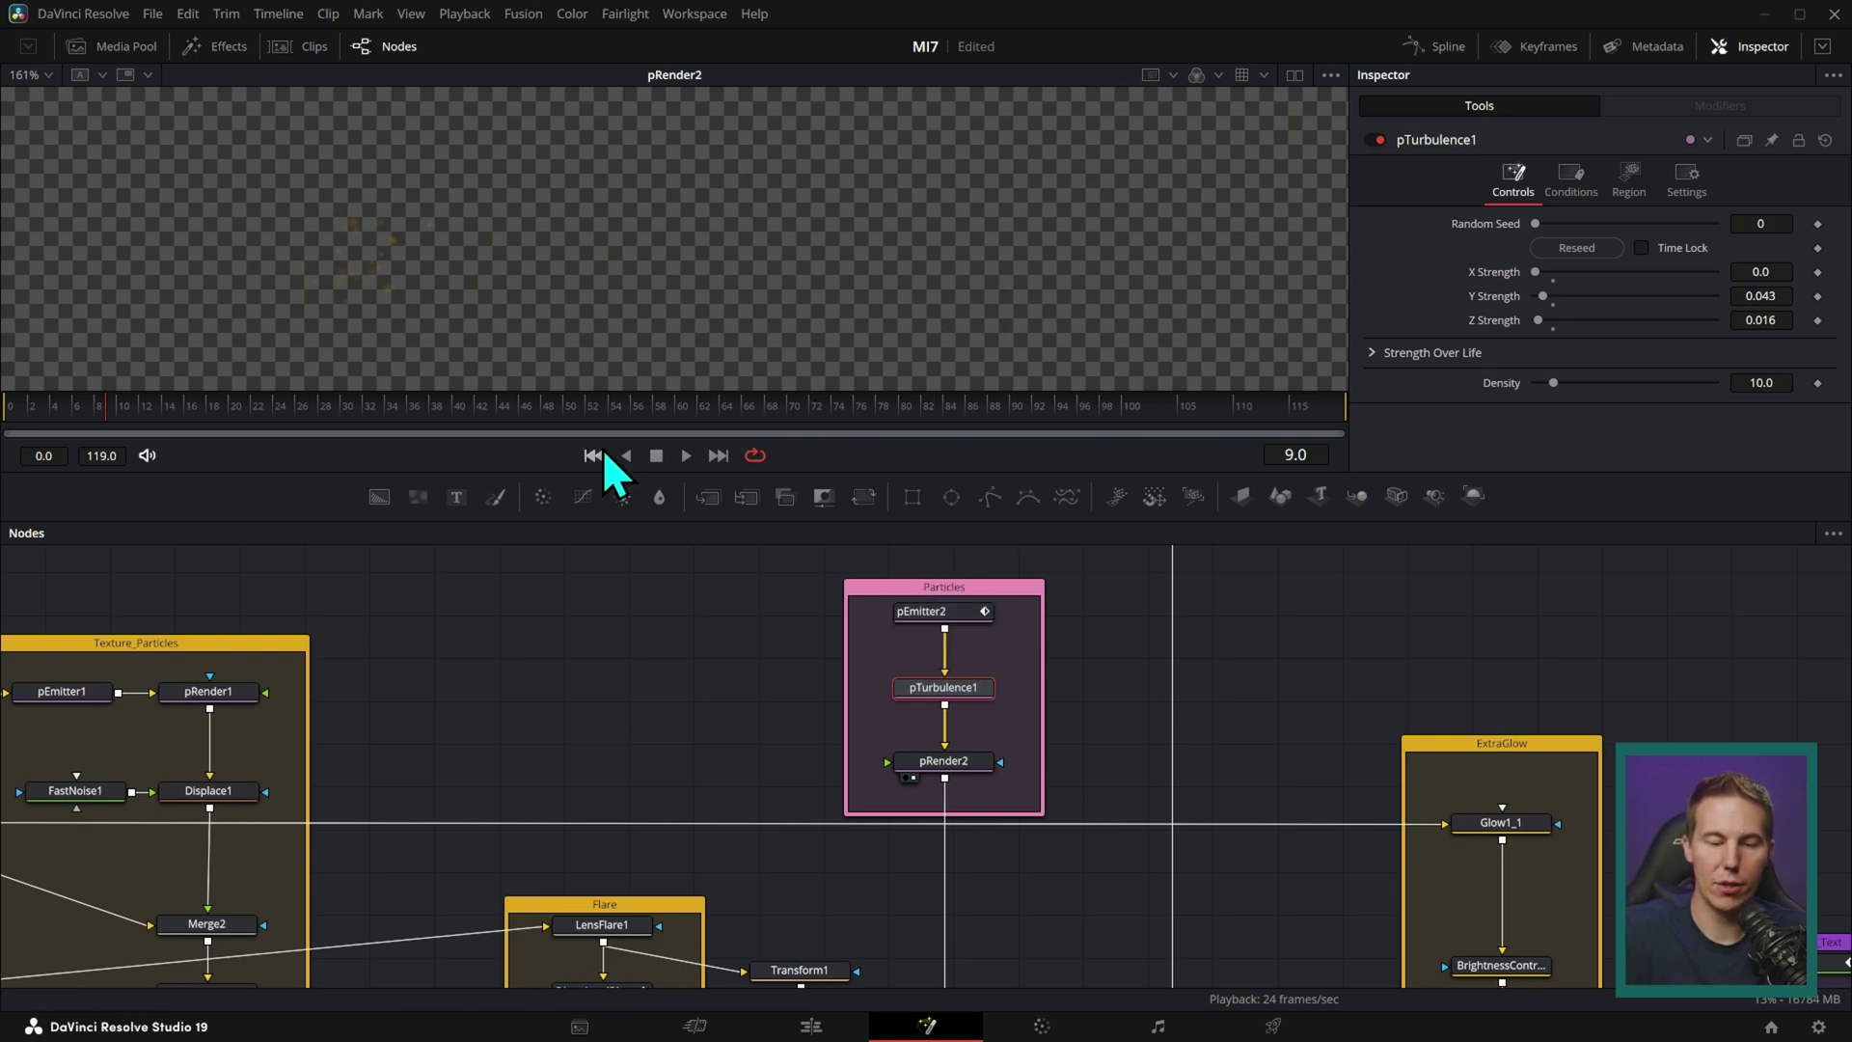
{"action": "left_click", "coordinate": [656, 405]}
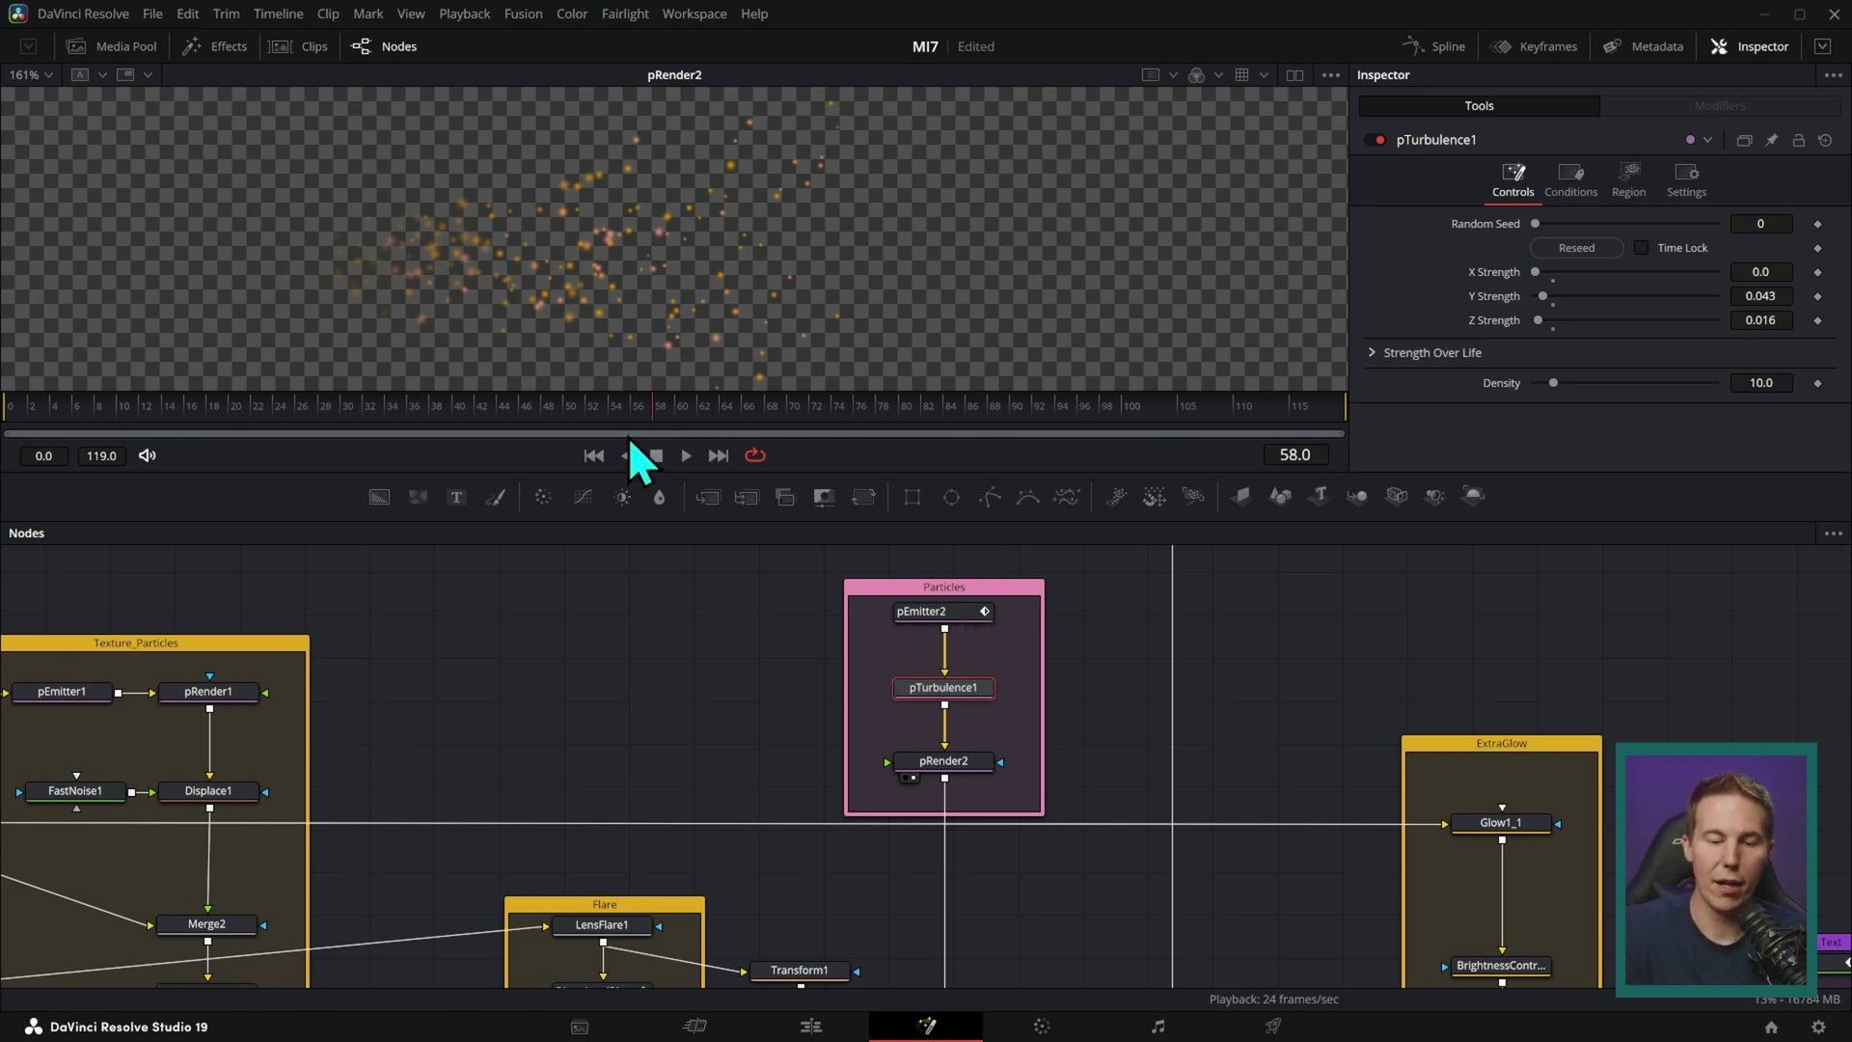
{"action": "left_click_drag", "start_coordinate": [430, 405], "coordinate": [476, 405]}
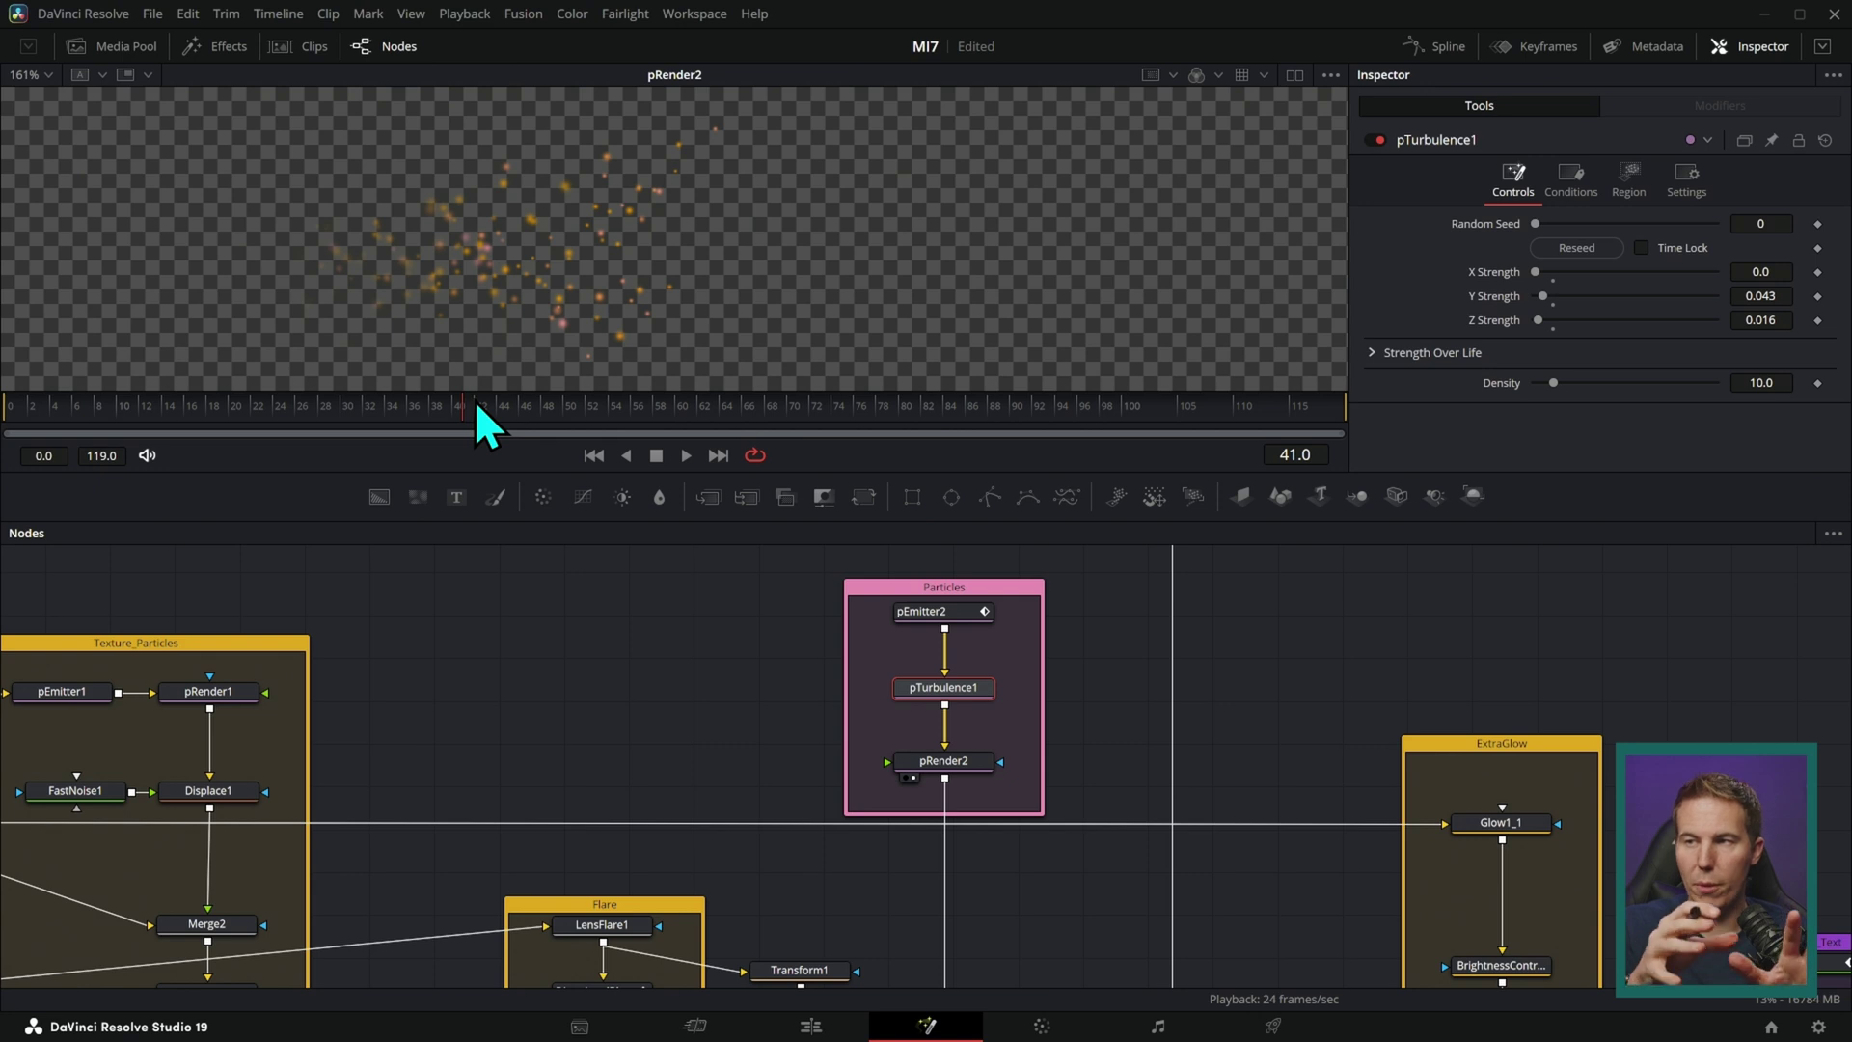
{"action": "left_click", "coordinate": [593, 454]}
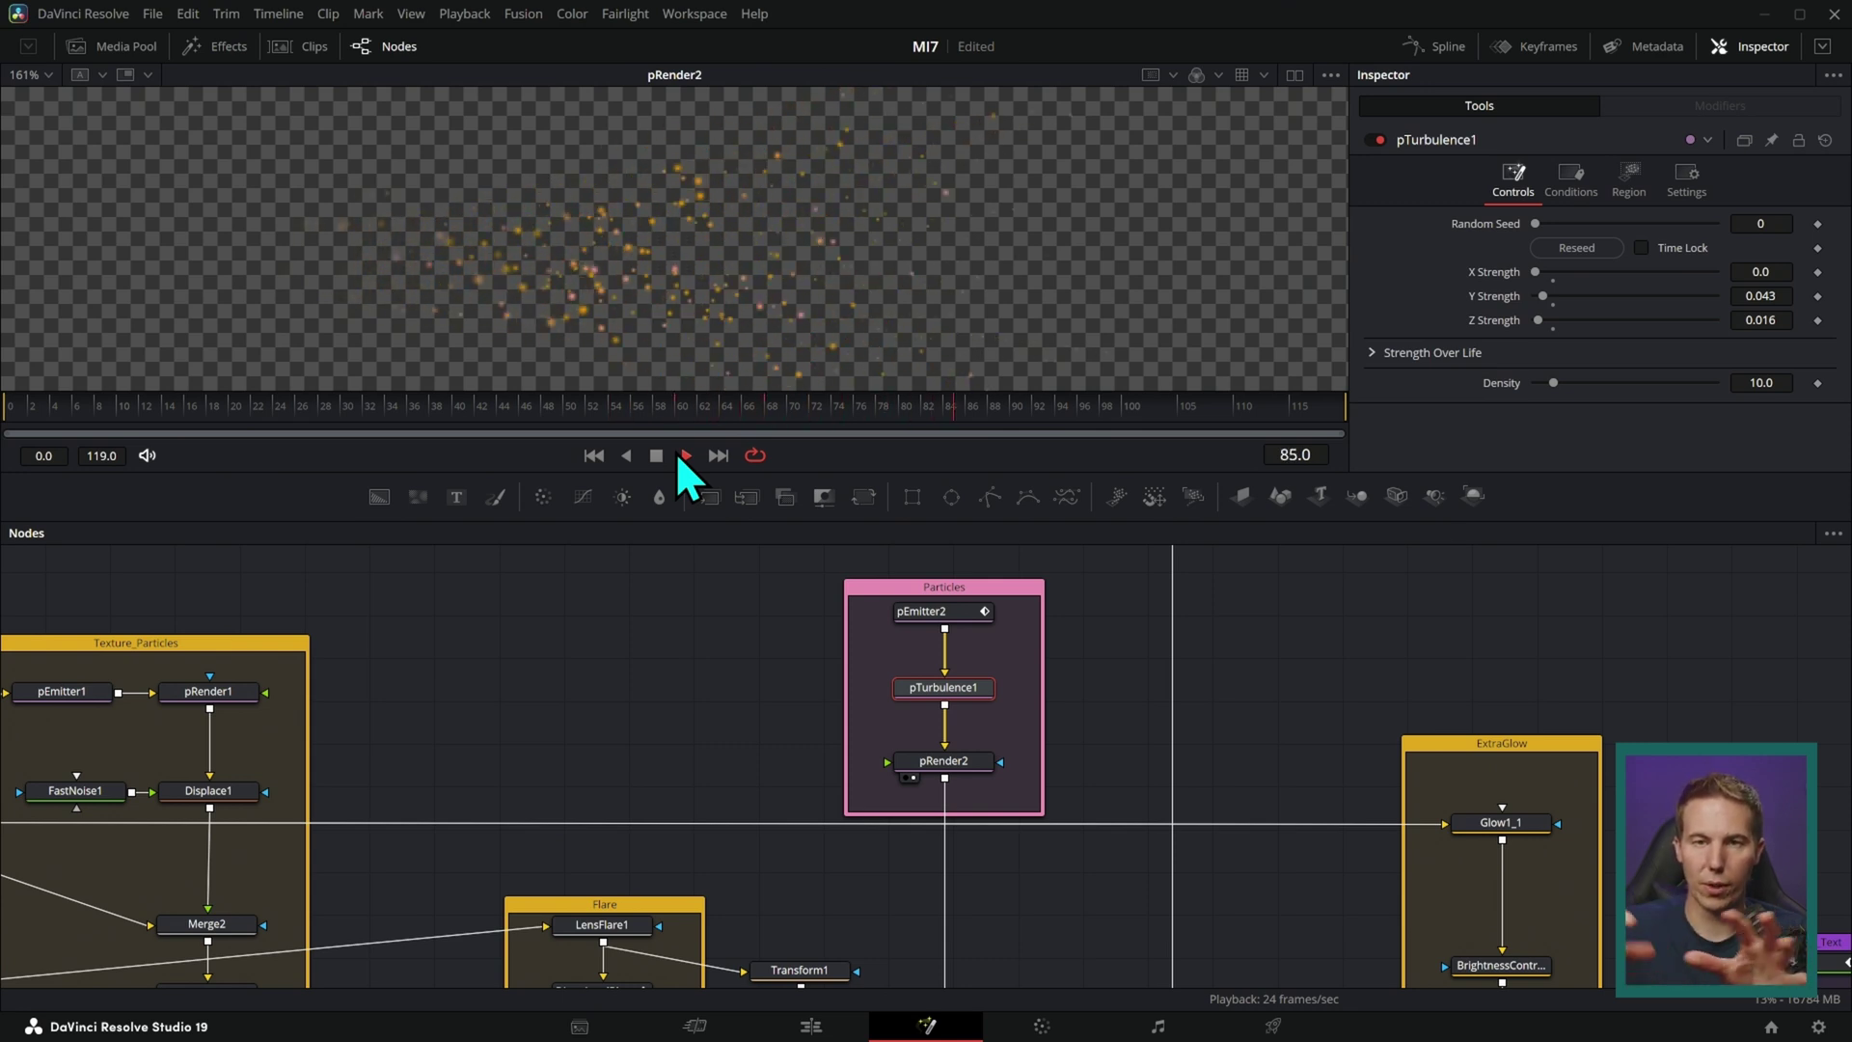
{"action": "left_click", "coordinate": [656, 455]}
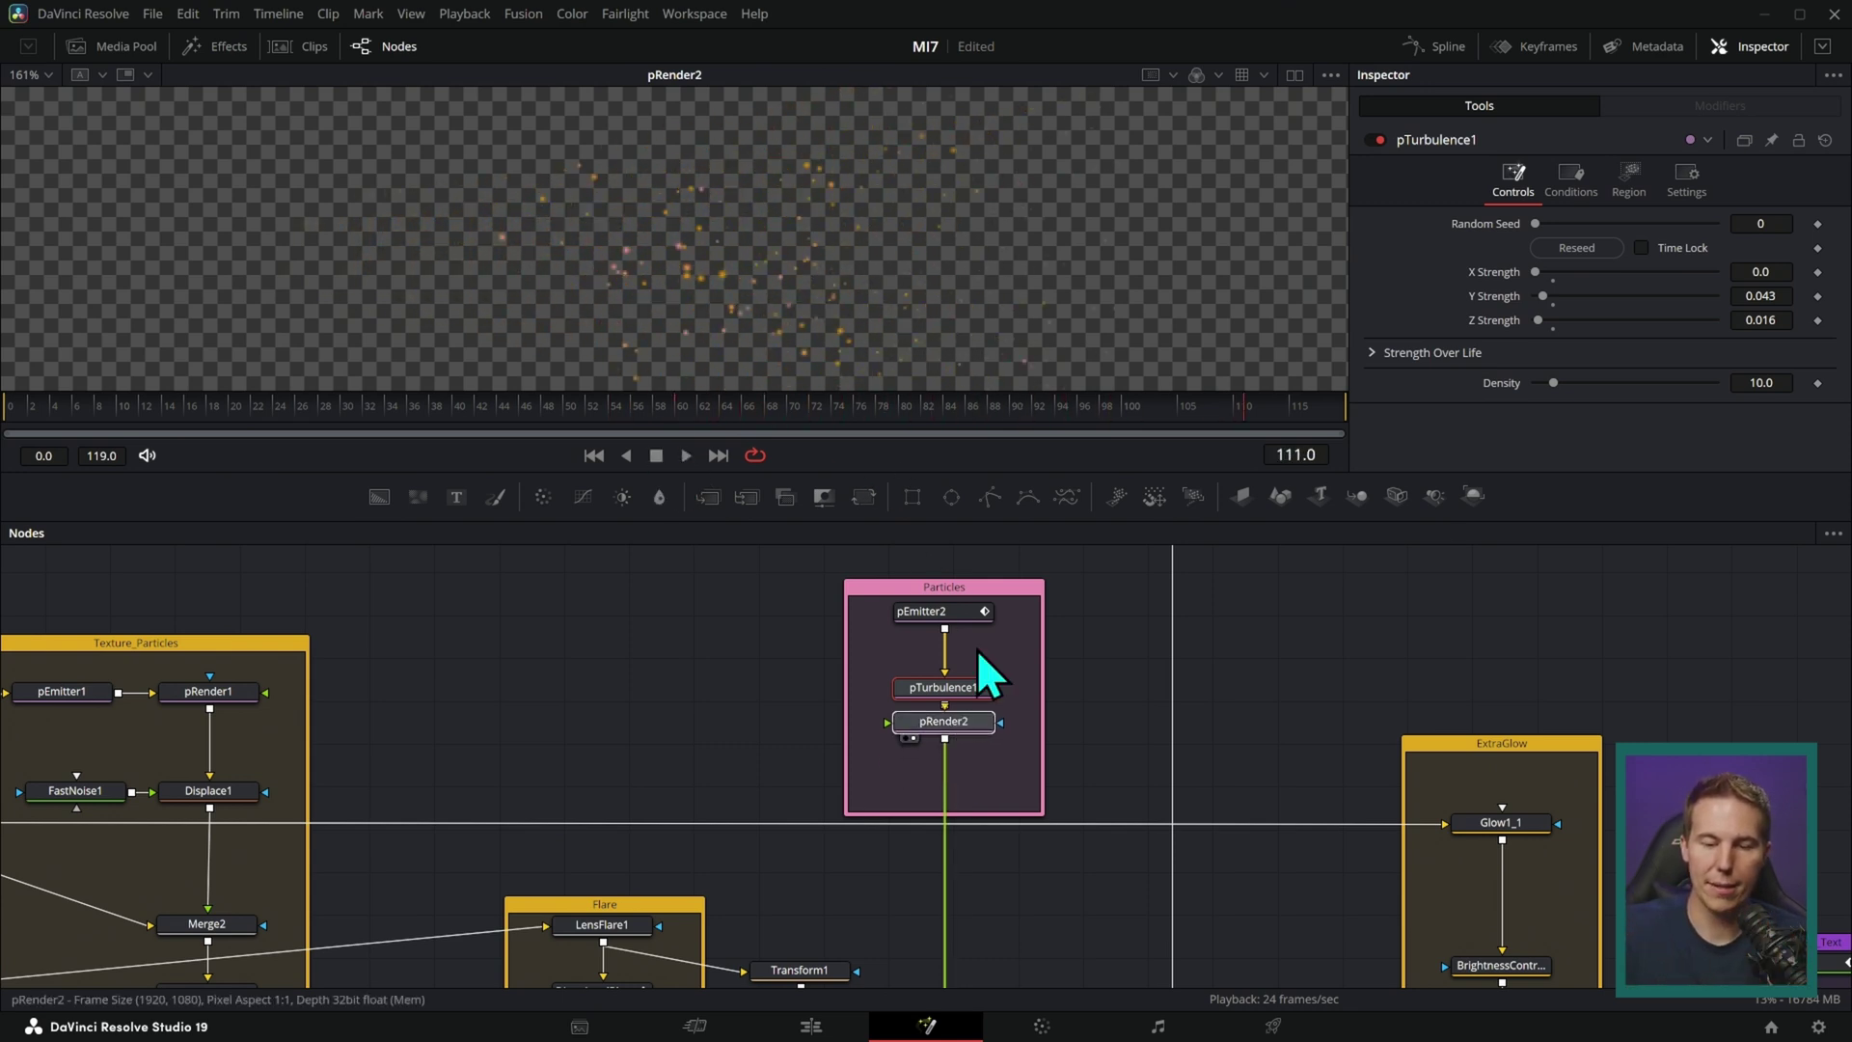
- Play Merge10's composite with particles from the first frame and compare it with the title in the teaser trailer
{"action": "scroll", "coordinate": [976, 650], "scroll_direction": "down", "scroll_amount": 4}
{"action": "left_click_drag", "start_coordinate": [926, 849], "coordinate": [1120, 210]}
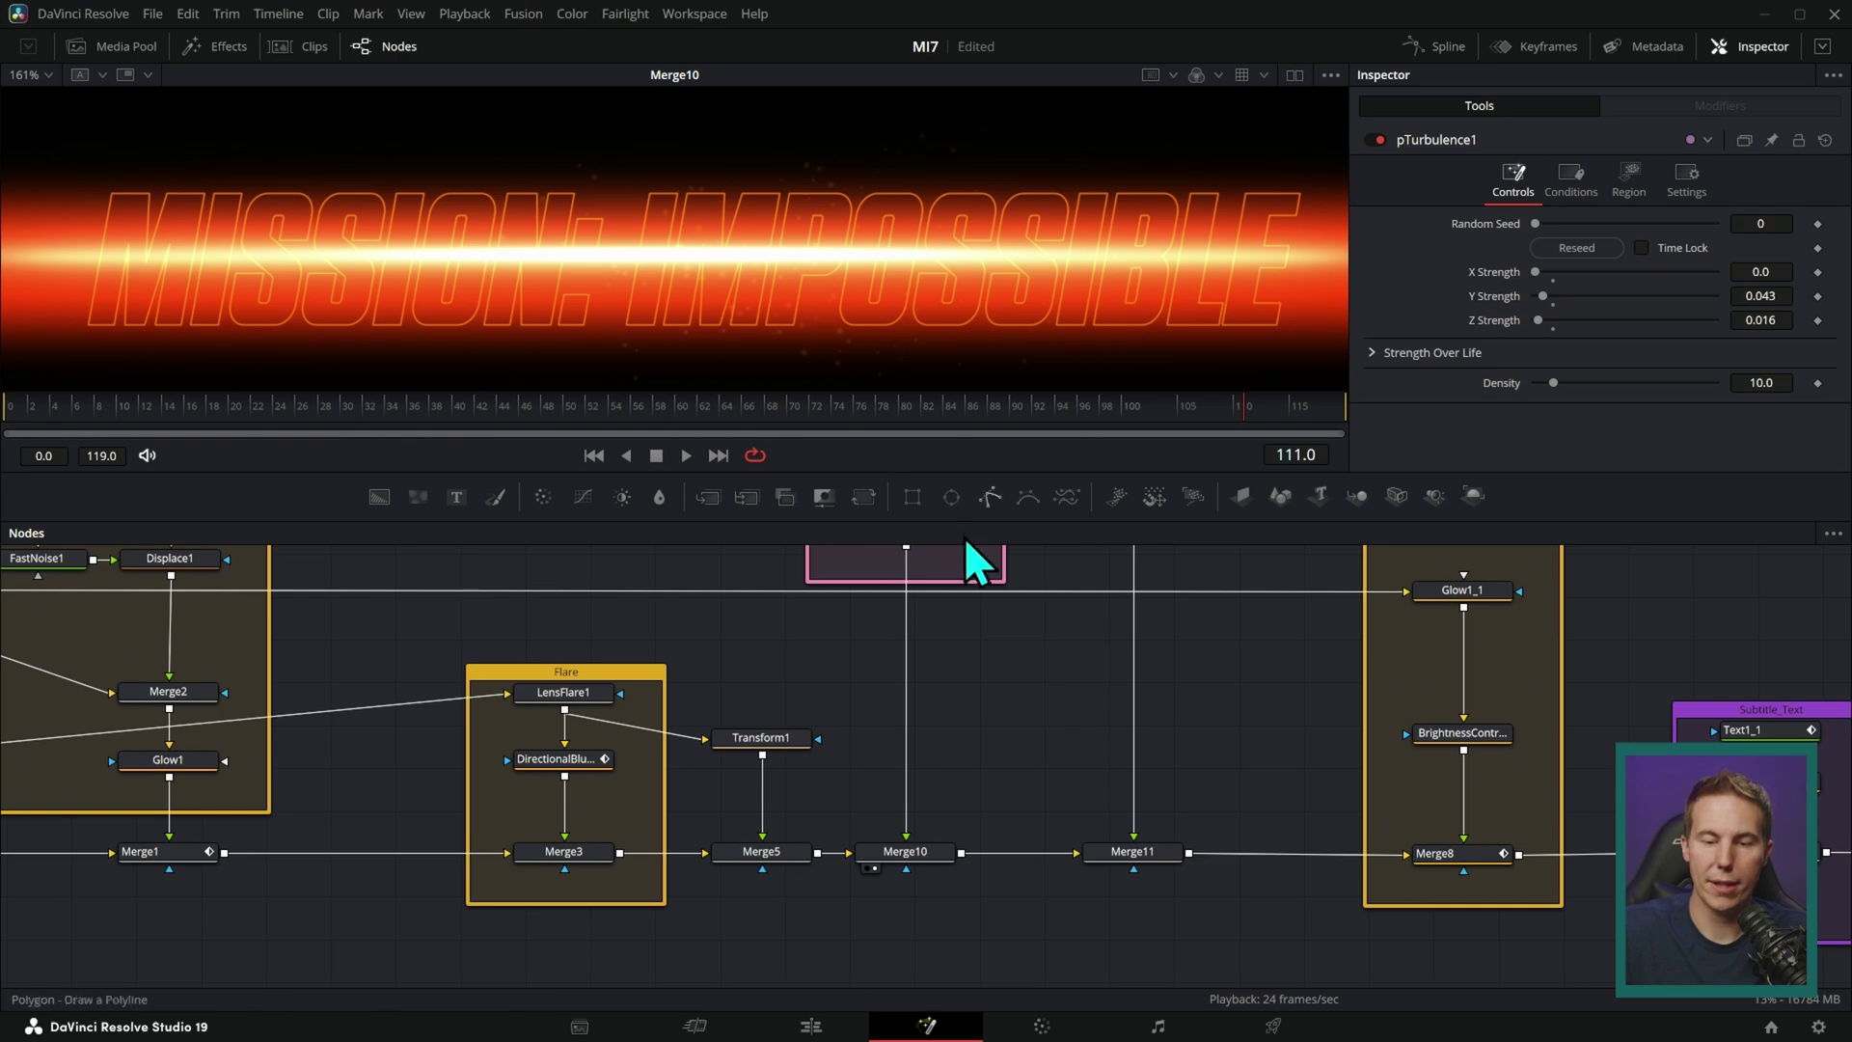
{"action": "left_click", "coordinate": [592, 455]}
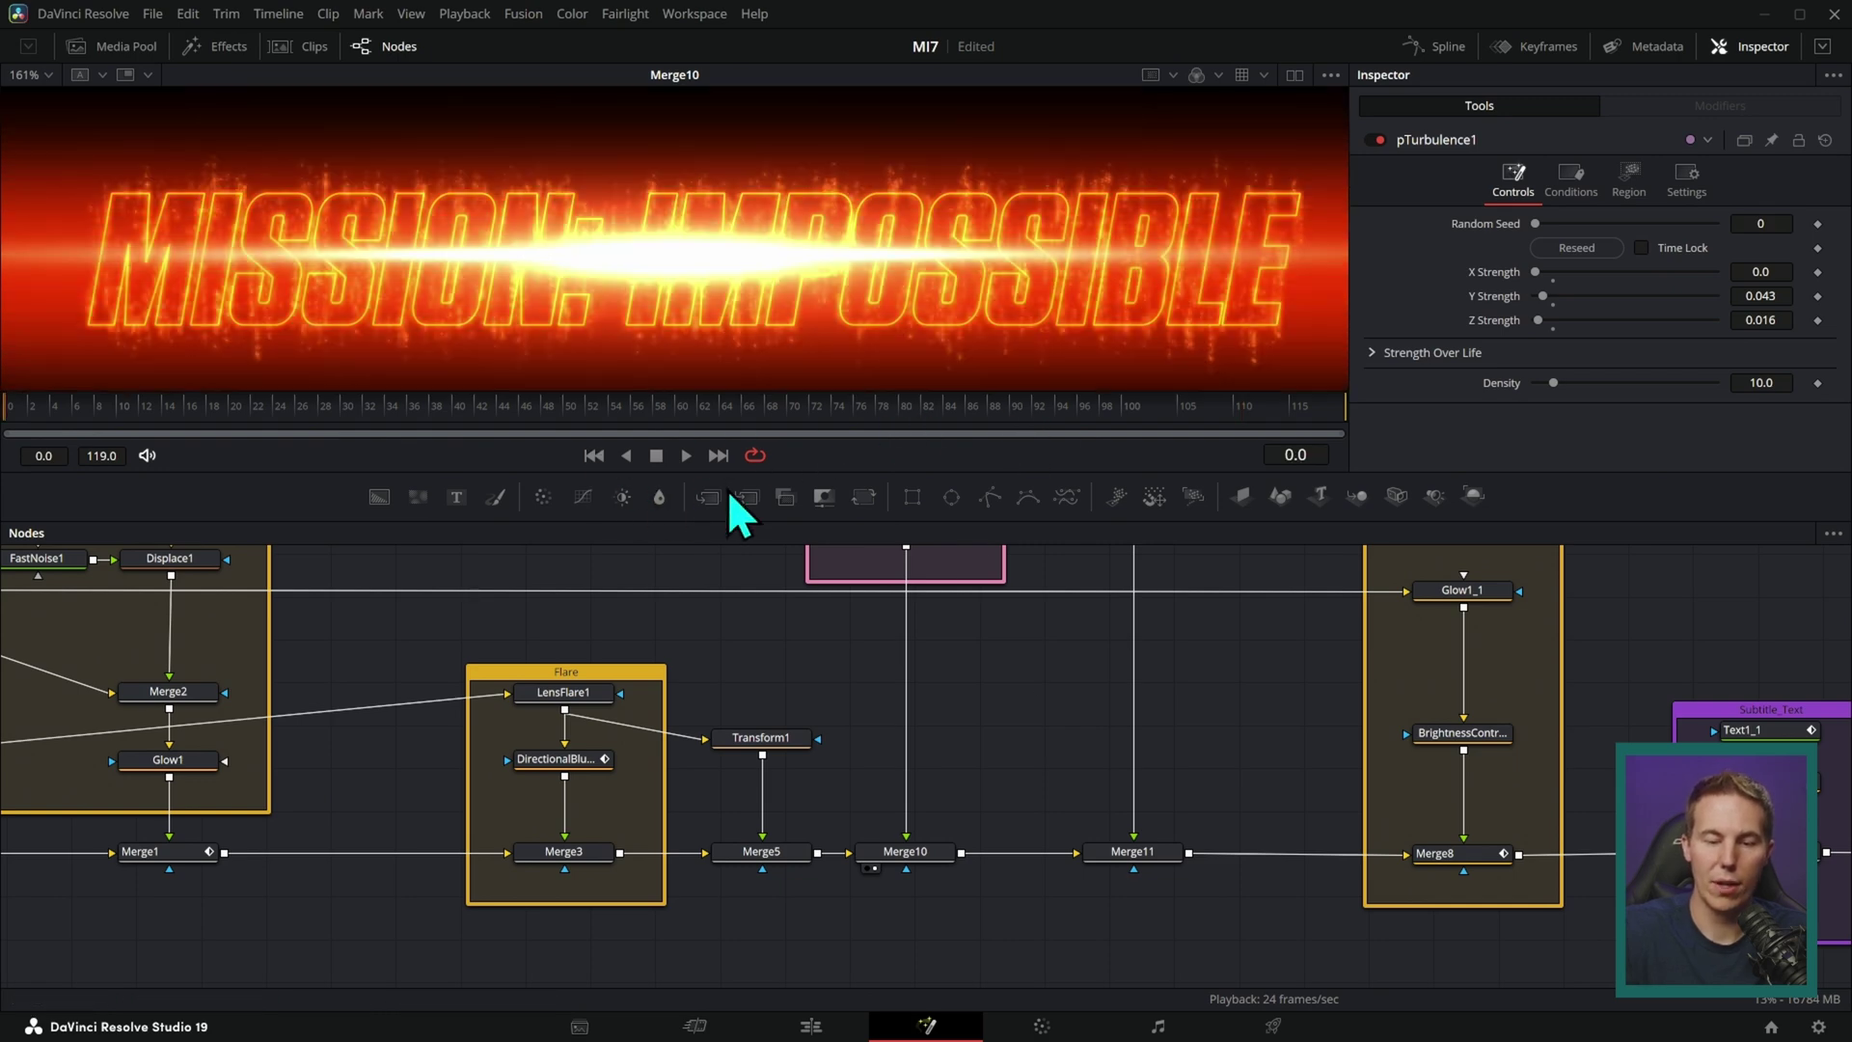
{"action": "left_click", "coordinate": [686, 455]}
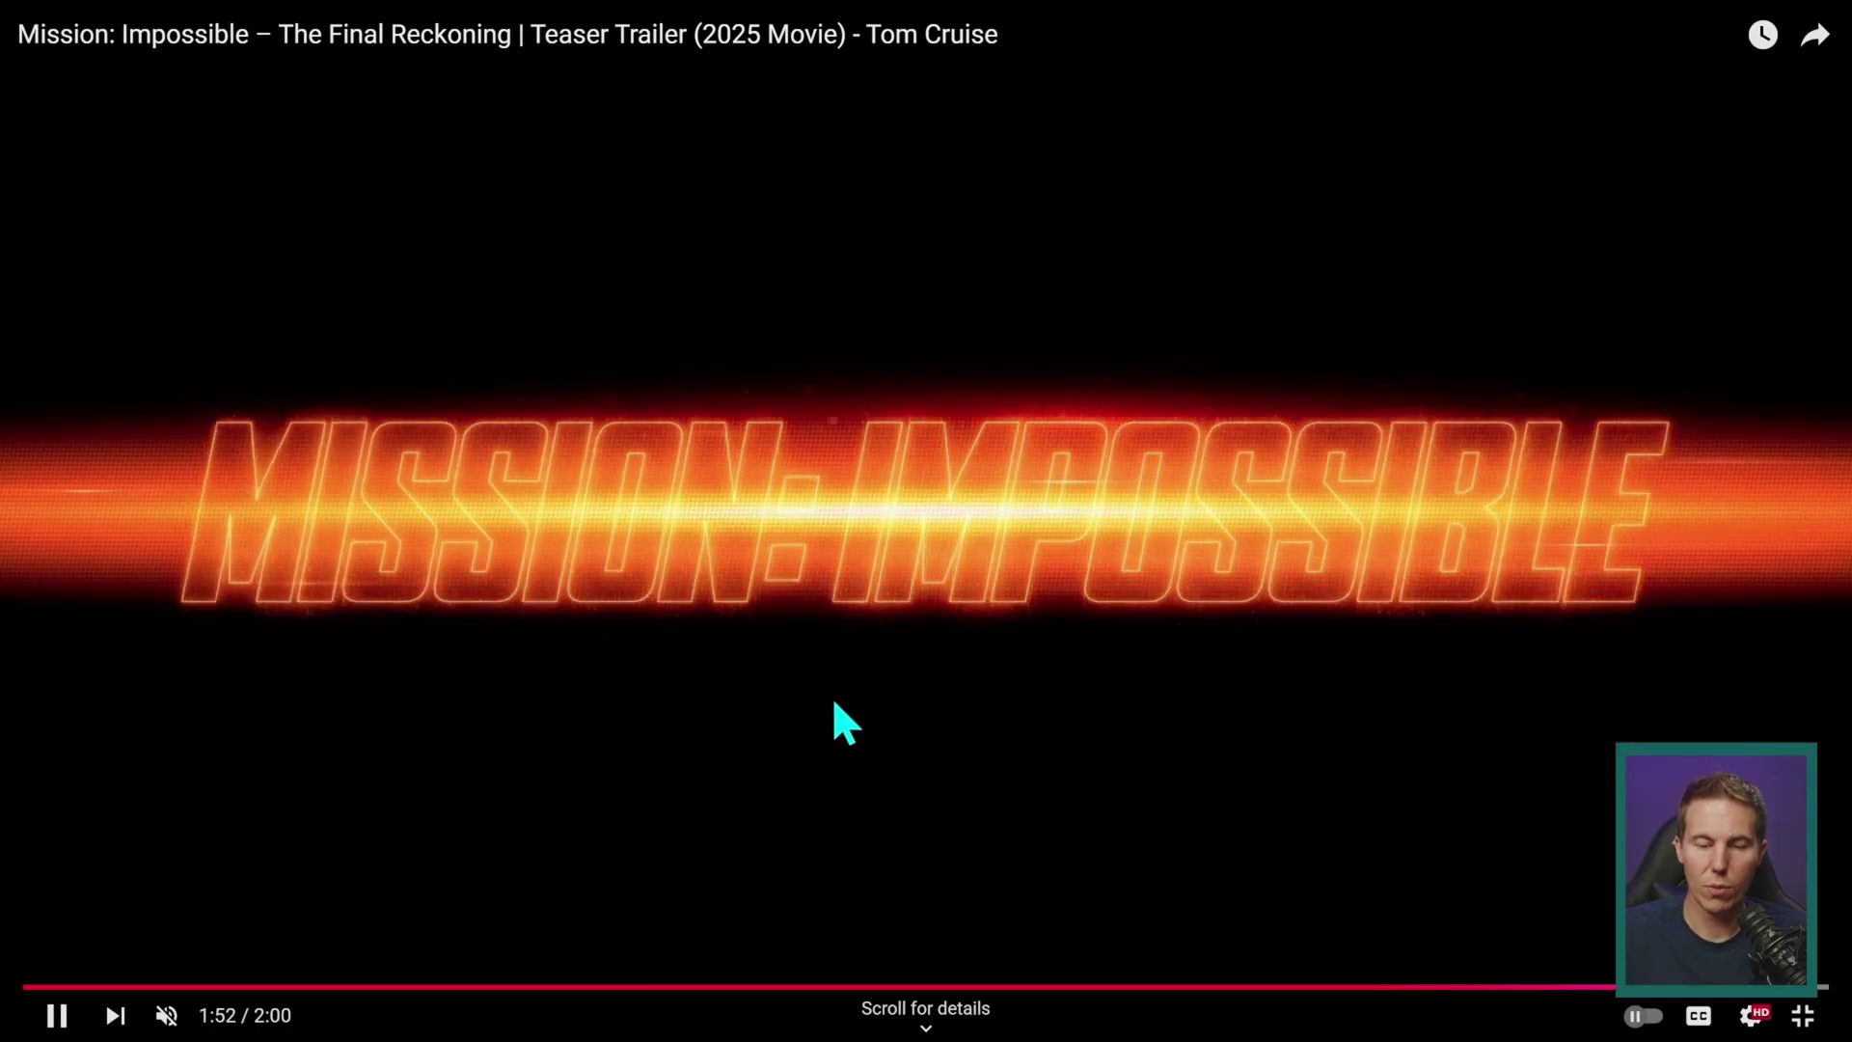
{"action": "left_click", "coordinate": [867, 424]}
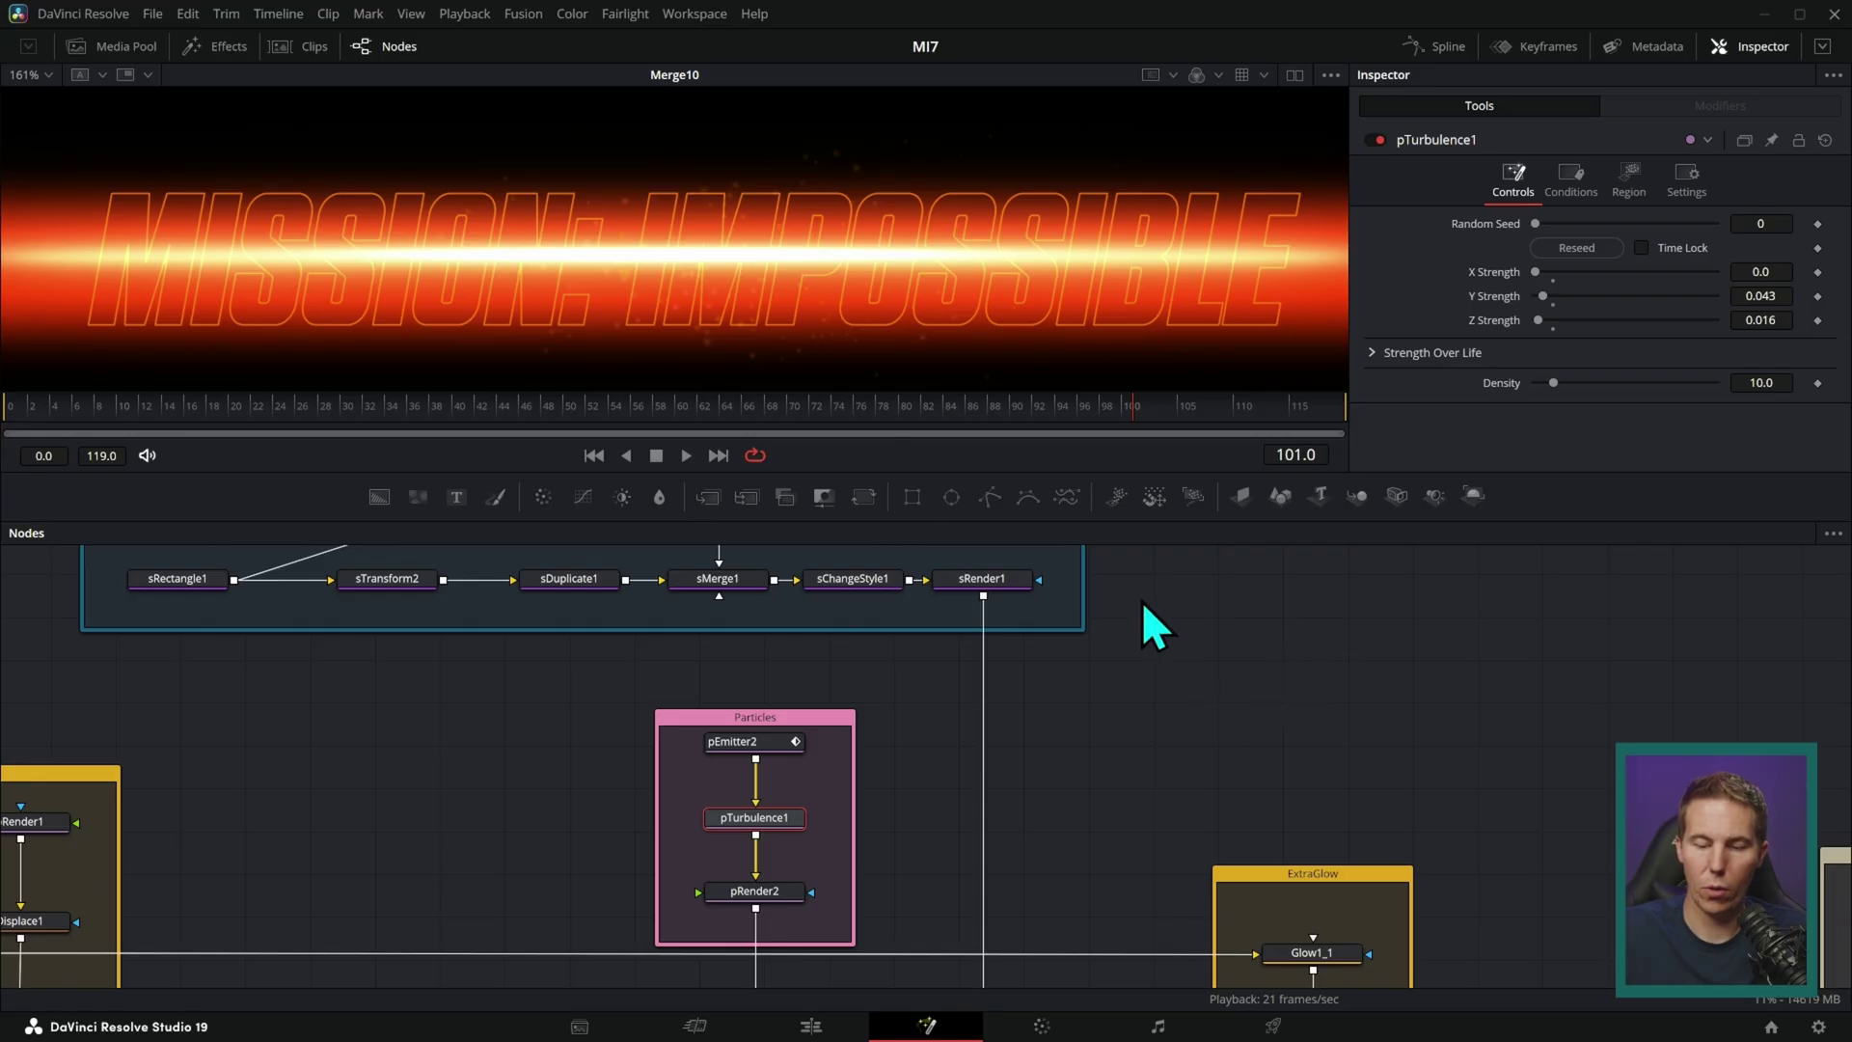
- View sRender1's output in the GRID group and examine the grid lines up close in the alpha channel
{"action": "left_click_drag", "start_coordinate": [1142, 600], "coordinate": [1353, 751]}
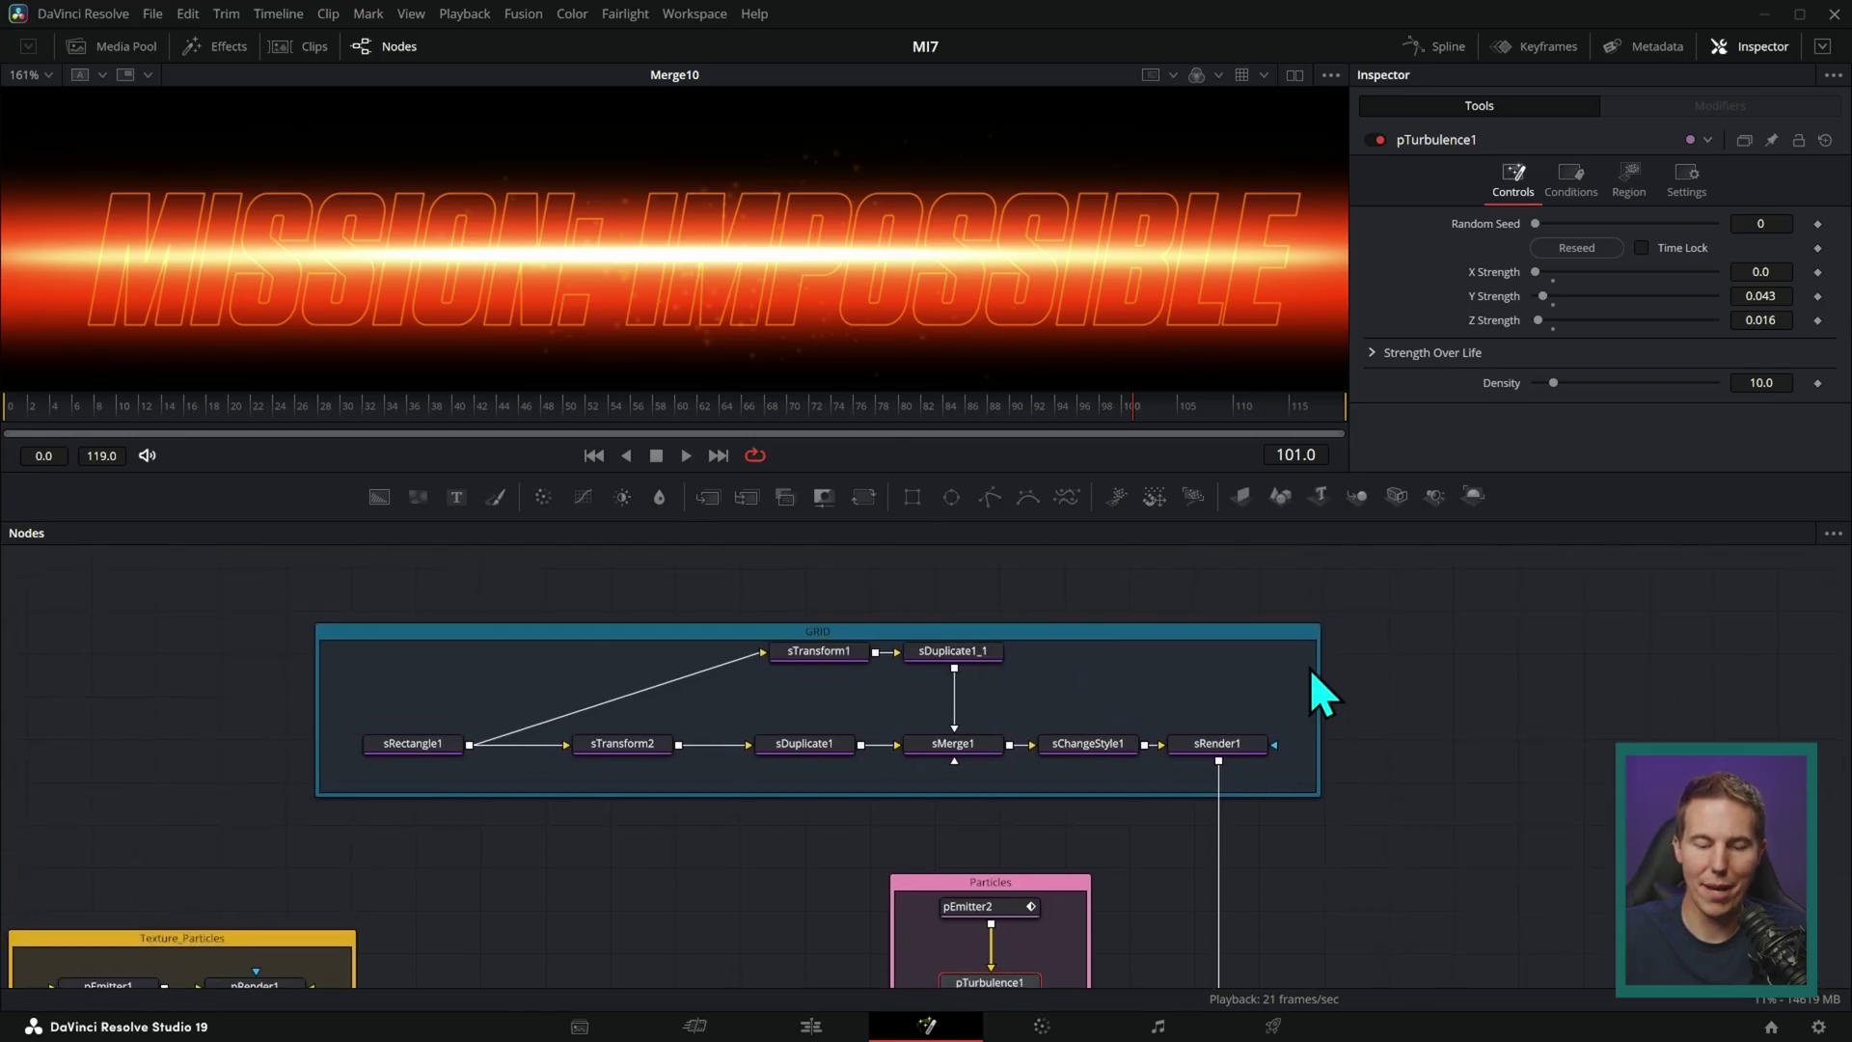
{"action": "left_click_drag", "start_coordinate": [1083, 618], "coordinate": [1084, 613]}
{"action": "left_click_drag", "start_coordinate": [1218, 743], "coordinate": [1196, 270]}
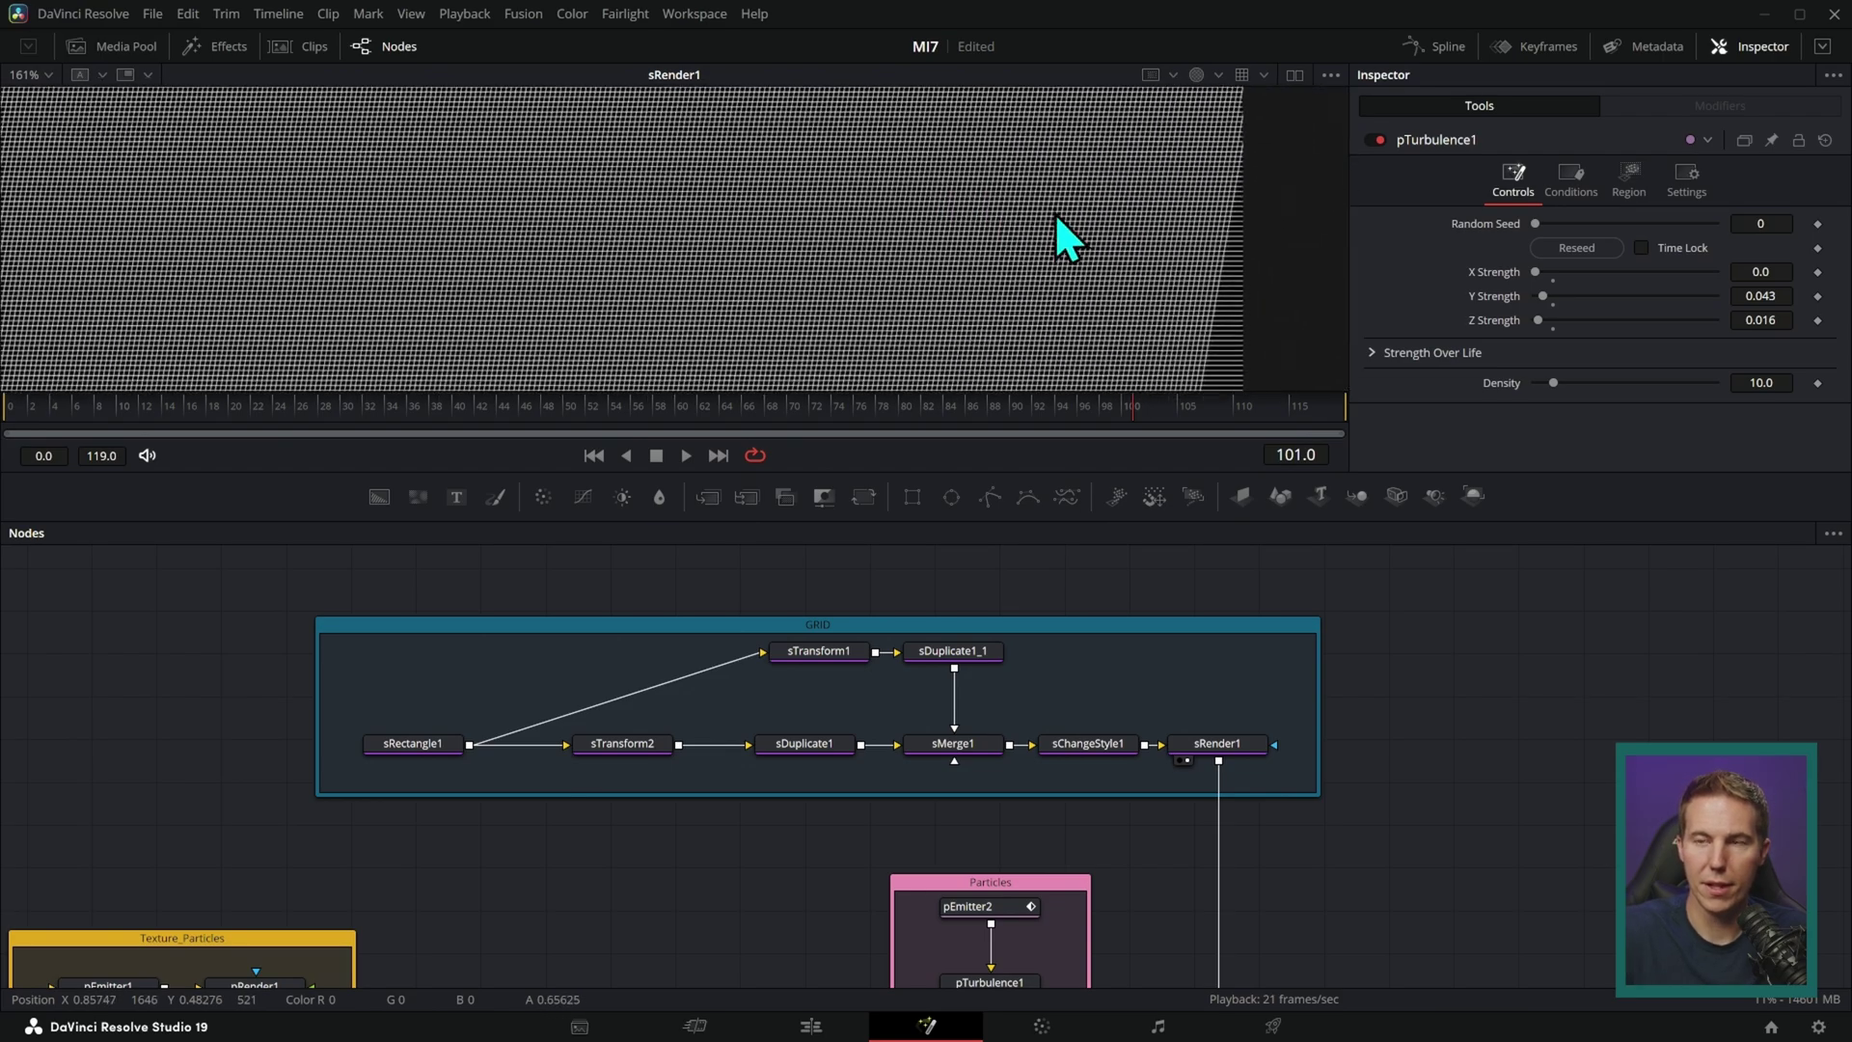
{"action": "scroll", "coordinate": [1206, 289], "scroll_direction": "up", "scroll_amount": 2}
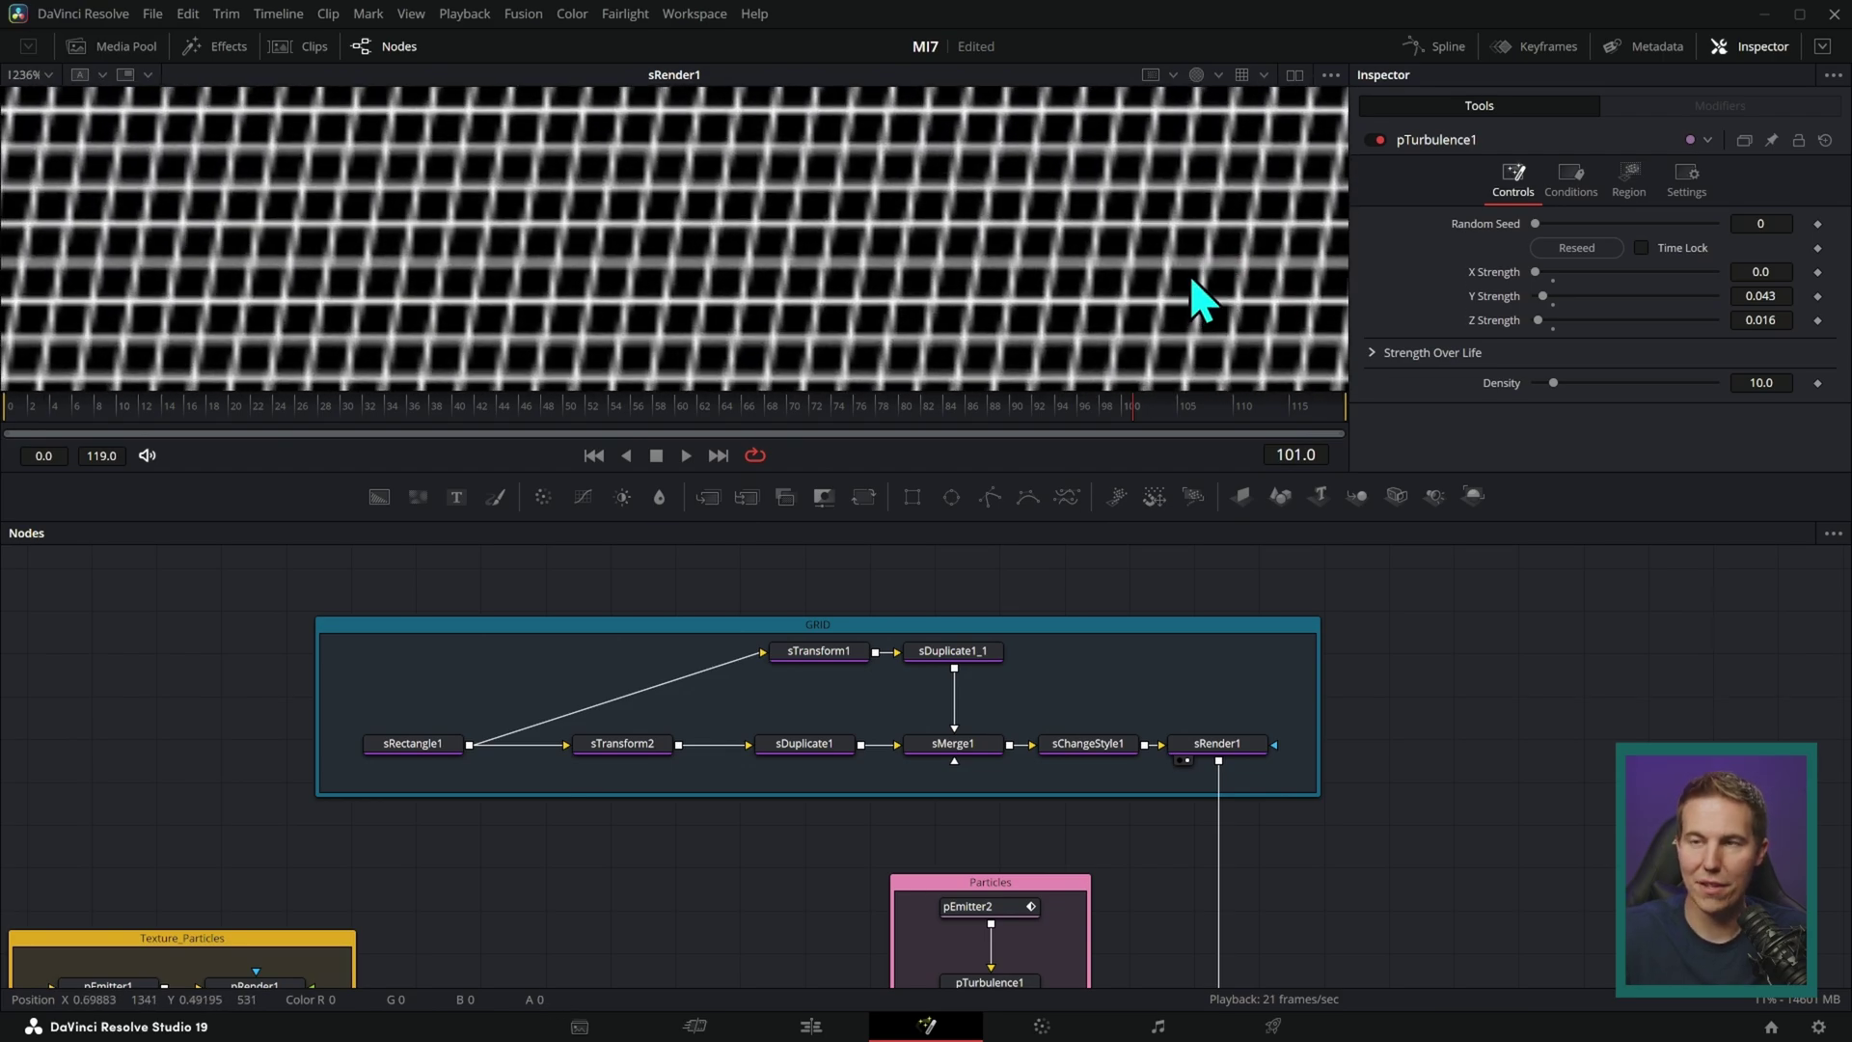
{"action": "scroll", "coordinate": [1075, 253], "scroll_direction": "down", "scroll_amount": 2}
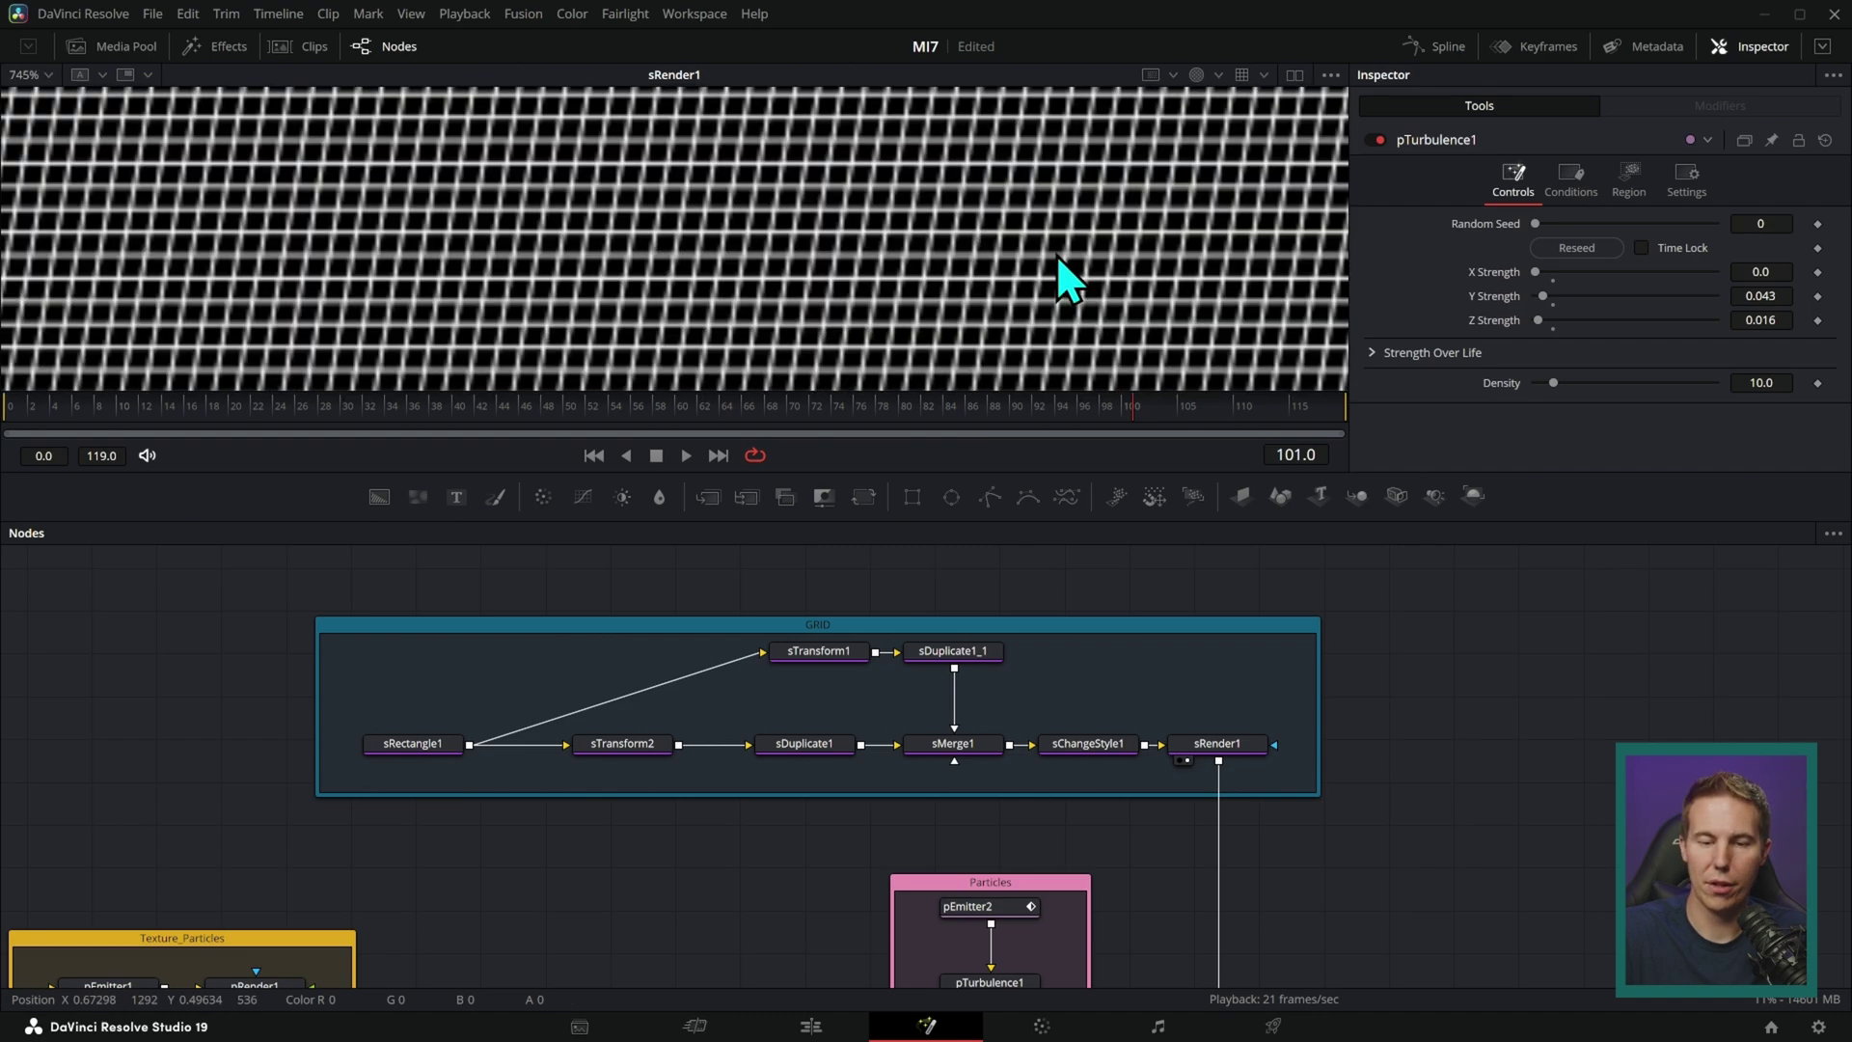
{"action": "scroll", "coordinate": [1130, 258], "scroll_direction": "down", "scroll_amount": 3}
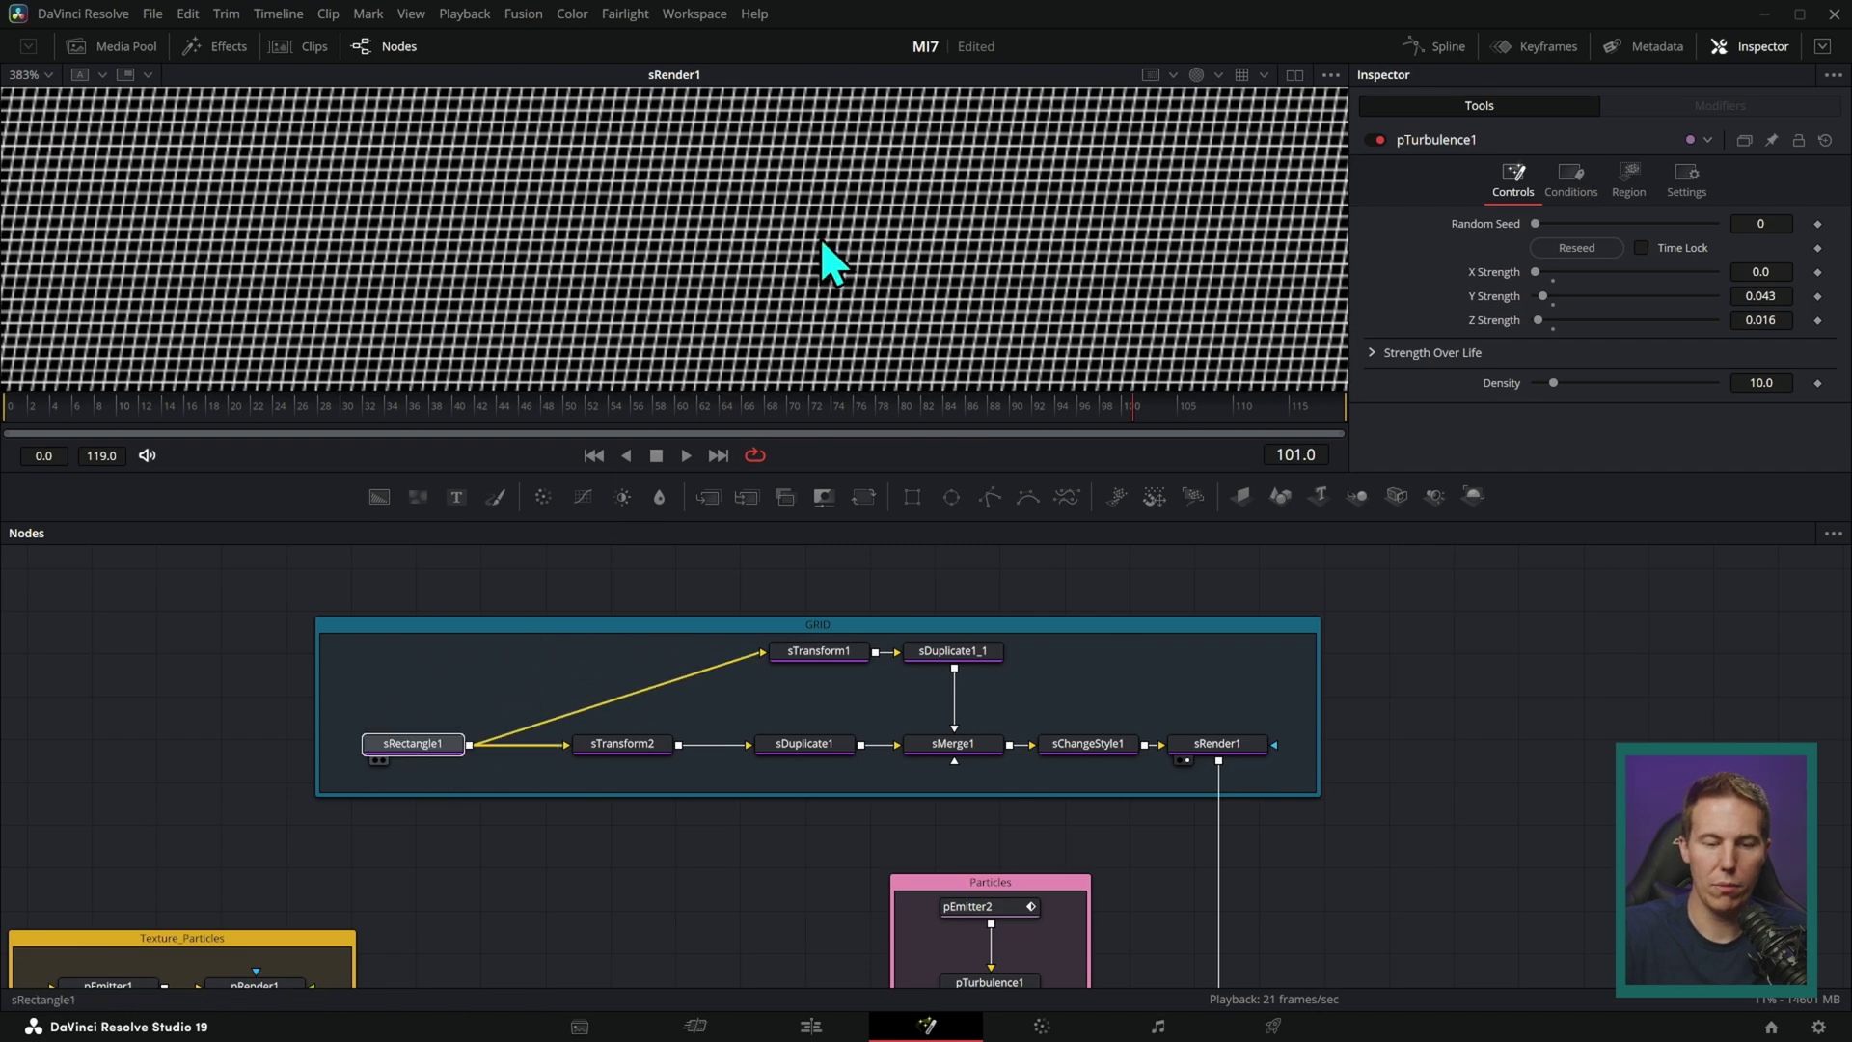
- View the thin line from sRectangle1 at the start of the GRID group and its rotated version from sTransform2
{"action": "key", "text": "1"}
{"action": "scroll", "coordinate": [807, 255], "scroll_direction": "up", "scroll_amount": 5}
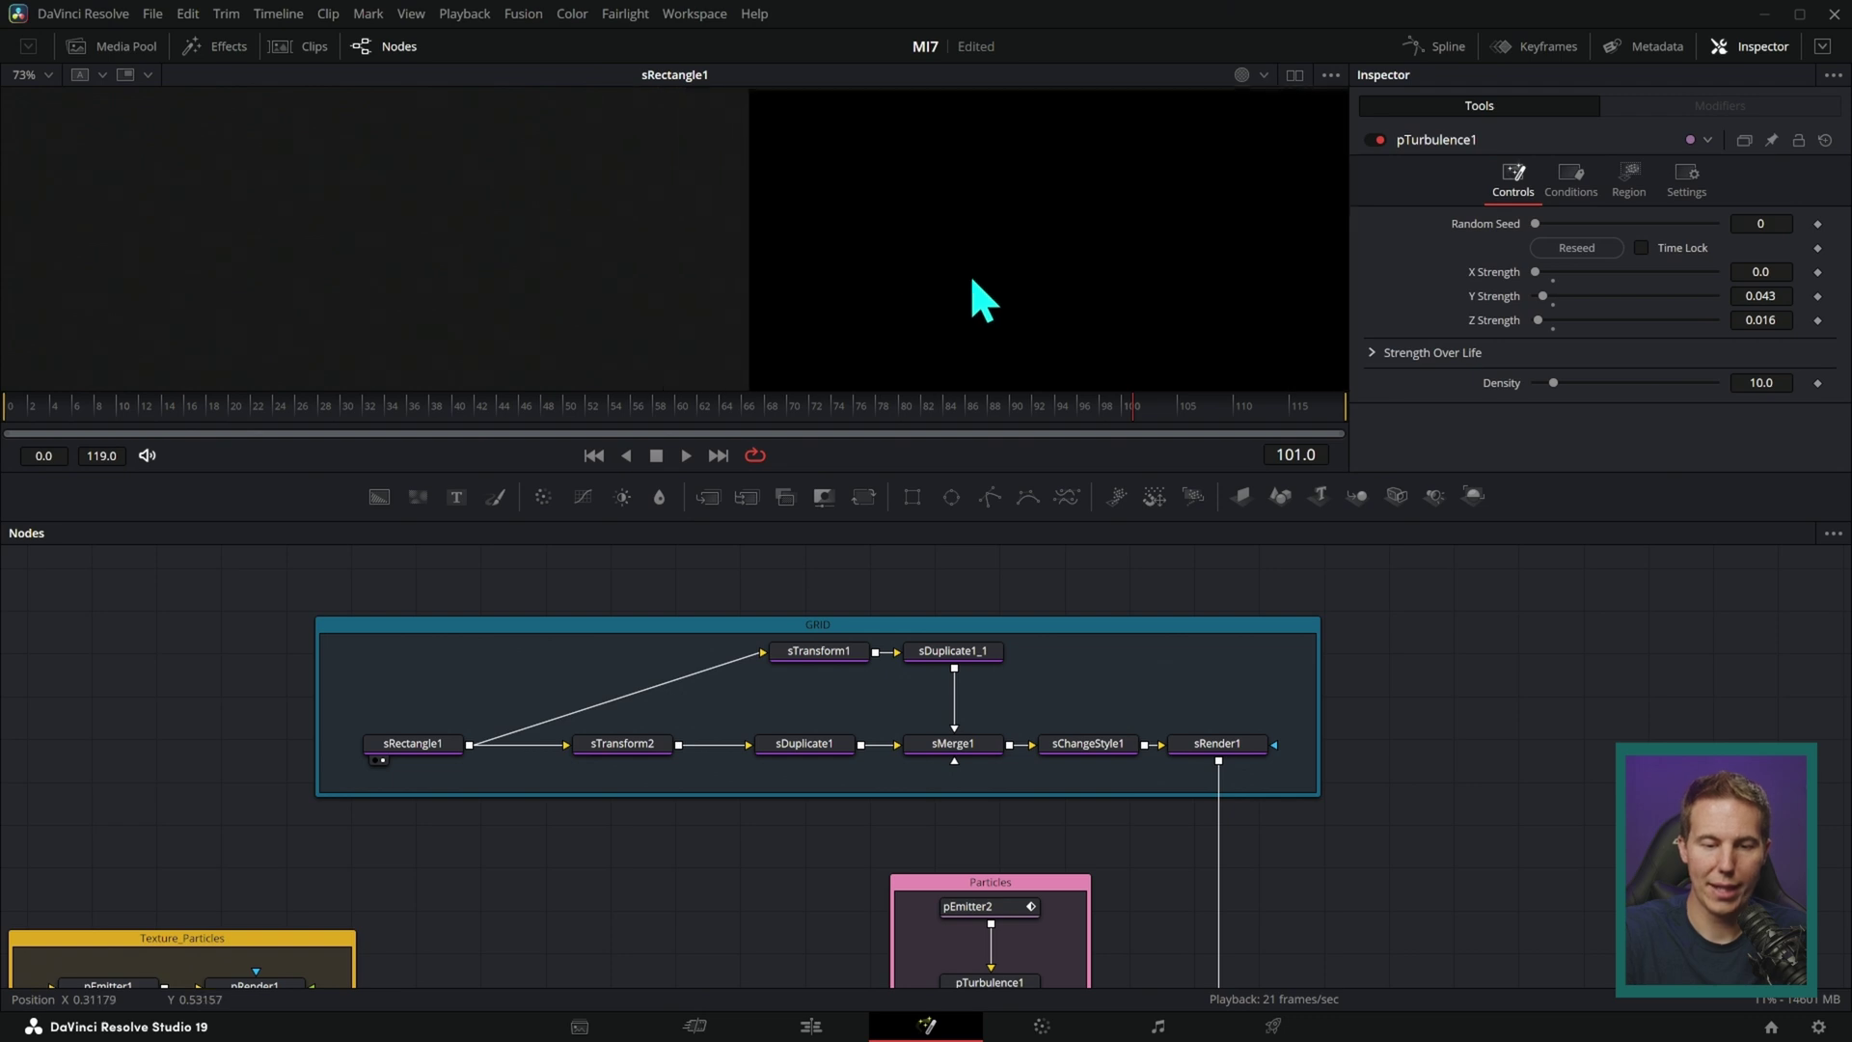
{"action": "left_click_drag", "start_coordinate": [838, 229], "coordinate": [1069, 292]}
{"action": "left_click_drag", "start_coordinate": [921, 279], "coordinate": [1063, 372]}
{"action": "left_click_drag", "start_coordinate": [1009, 261], "coordinate": [990, 351]}
{"action": "scroll", "coordinate": [974, 253], "scroll_direction": "up", "scroll_amount": 5}
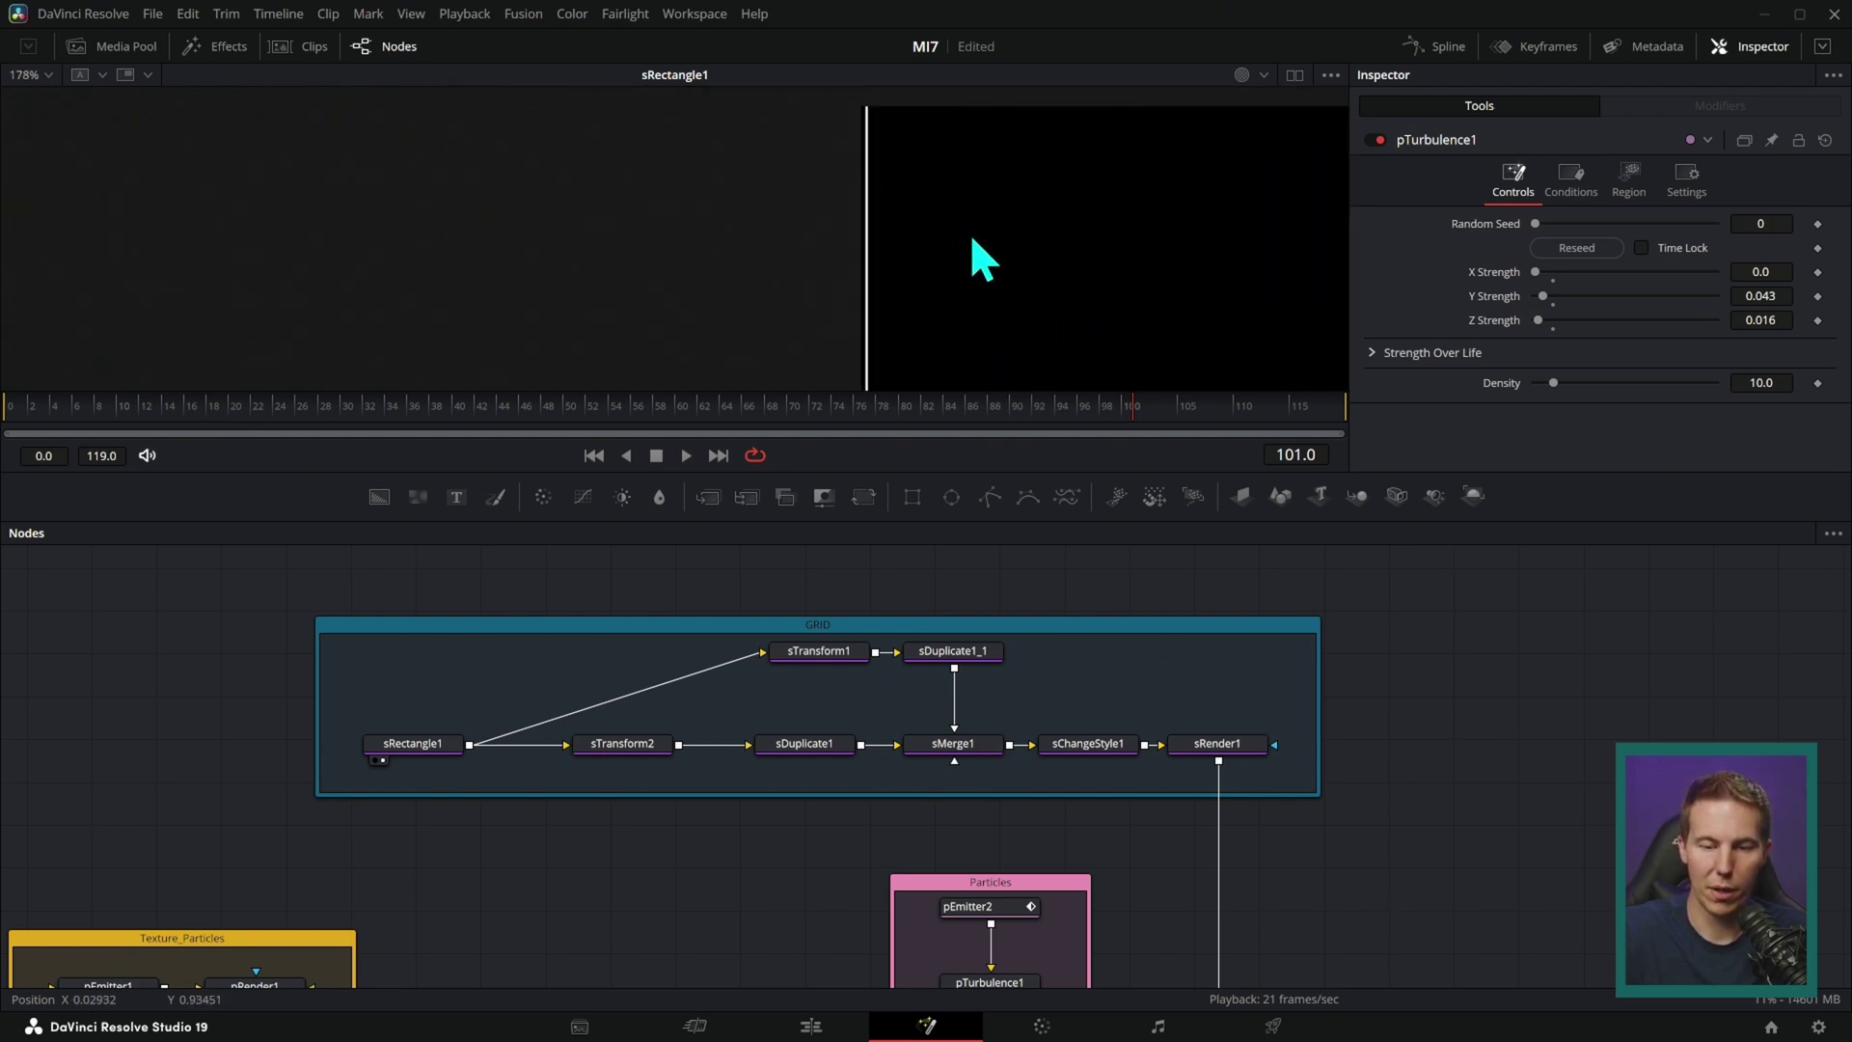
{"action": "left_click", "coordinate": [461, 743]}
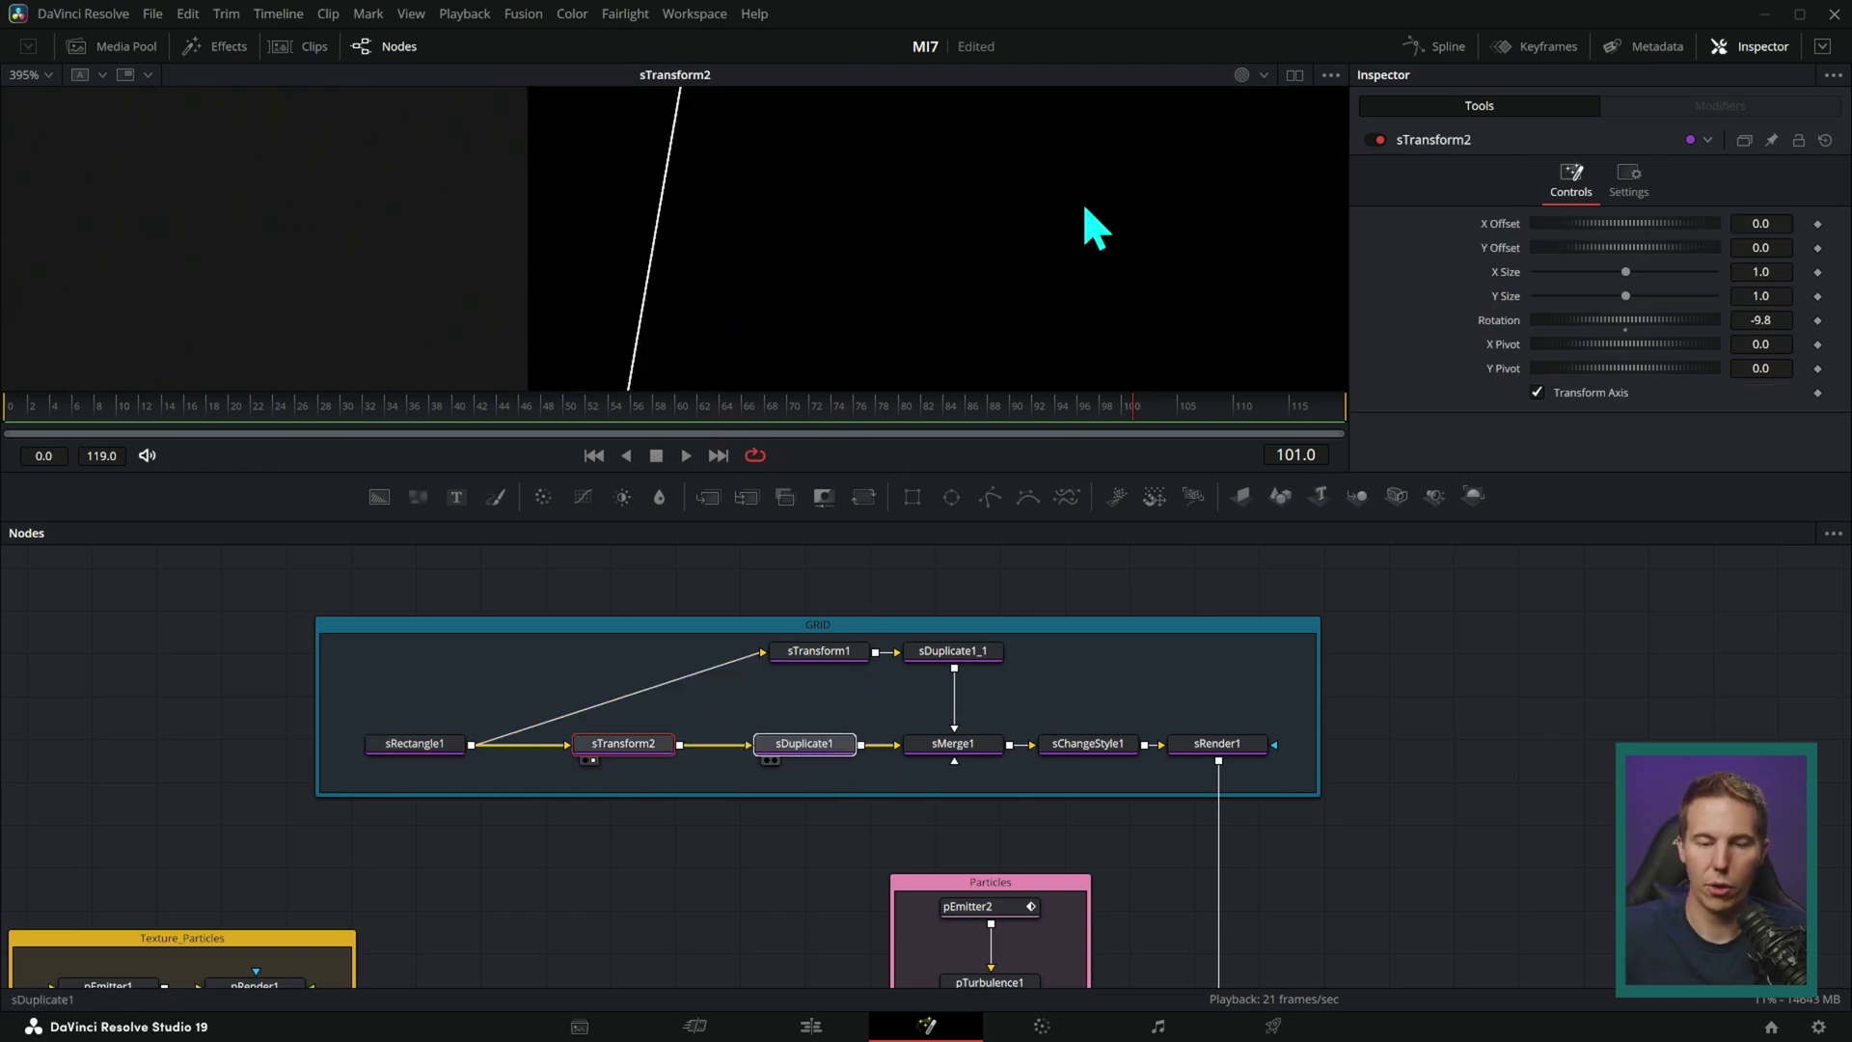
- View sDuplicate1's output and examine the repeated slanted lines across the frame
{"action": "left_click_drag", "start_coordinate": [1084, 208], "coordinate": [1086, 212]}
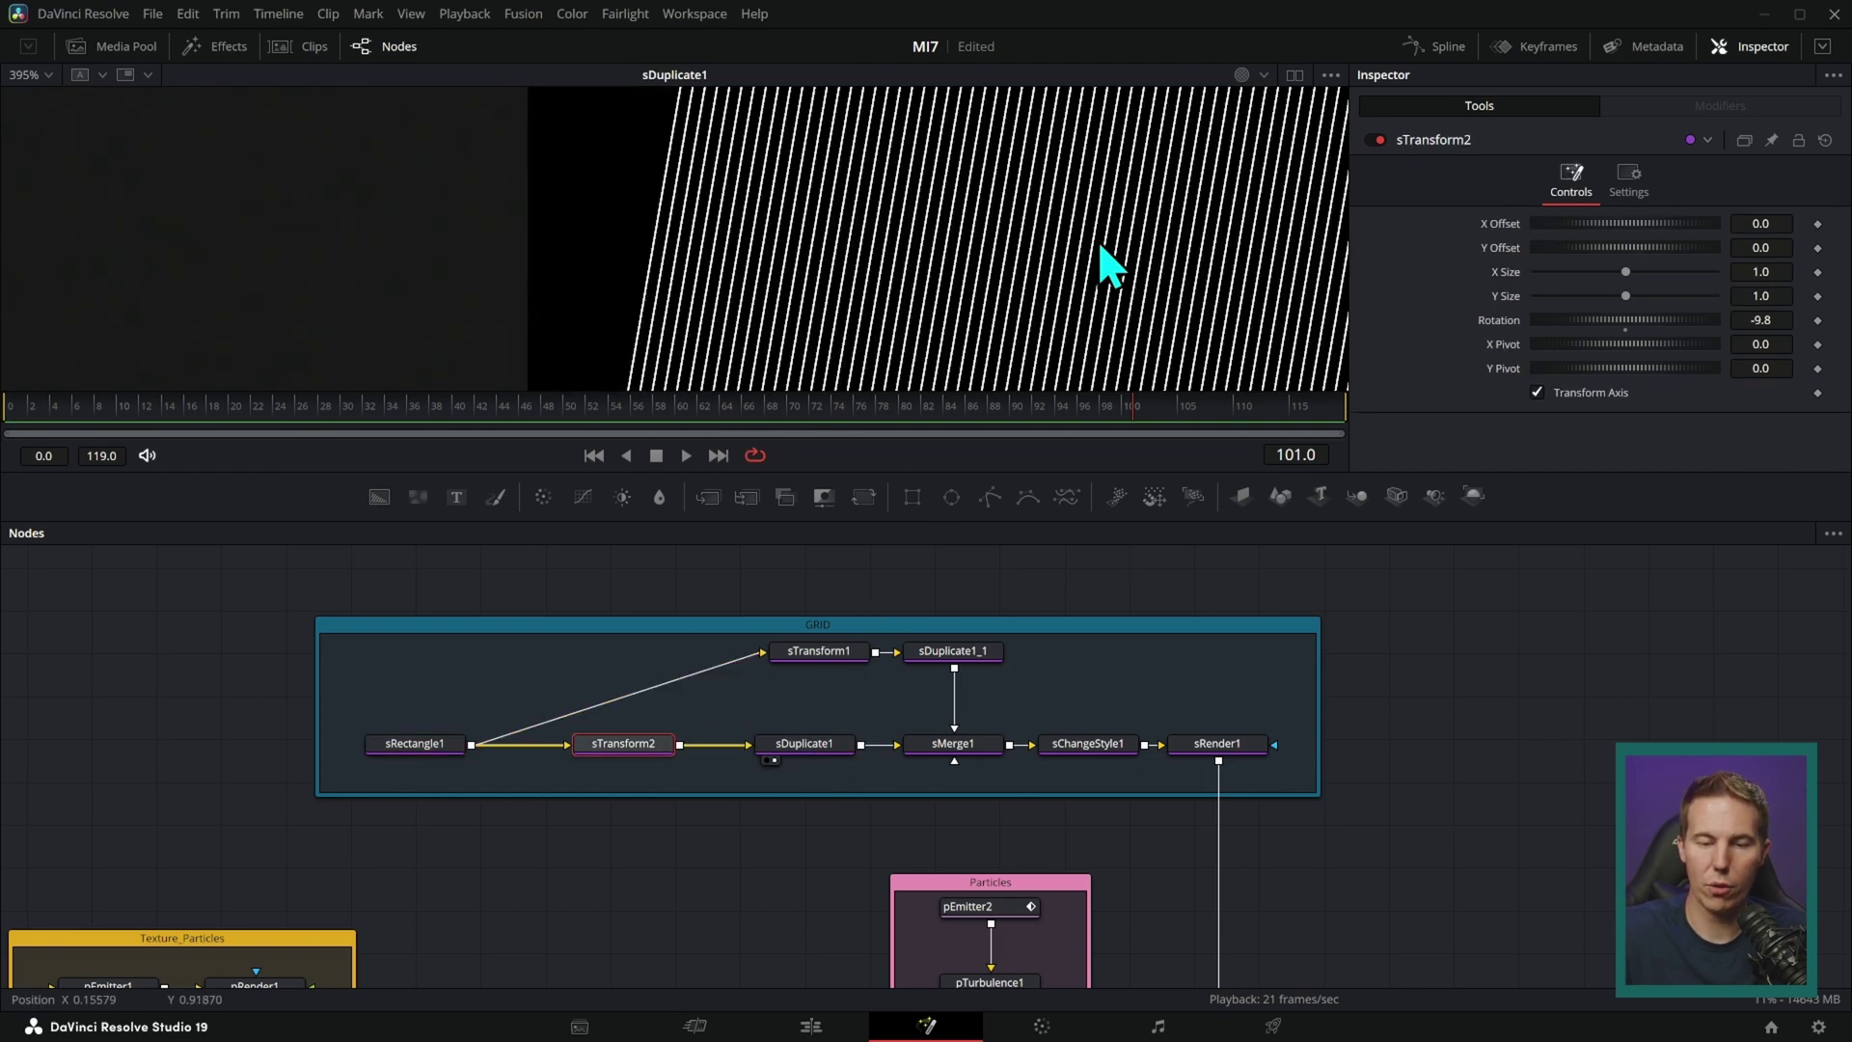
{"action": "left_click_drag", "start_coordinate": [1162, 274], "coordinate": [820, 246]}
{"action": "scroll", "coordinate": [594, 232], "scroll_direction": "down", "scroll_amount": 5}
{"action": "left_click_drag", "start_coordinate": [594, 232], "coordinate": [389, 206]}
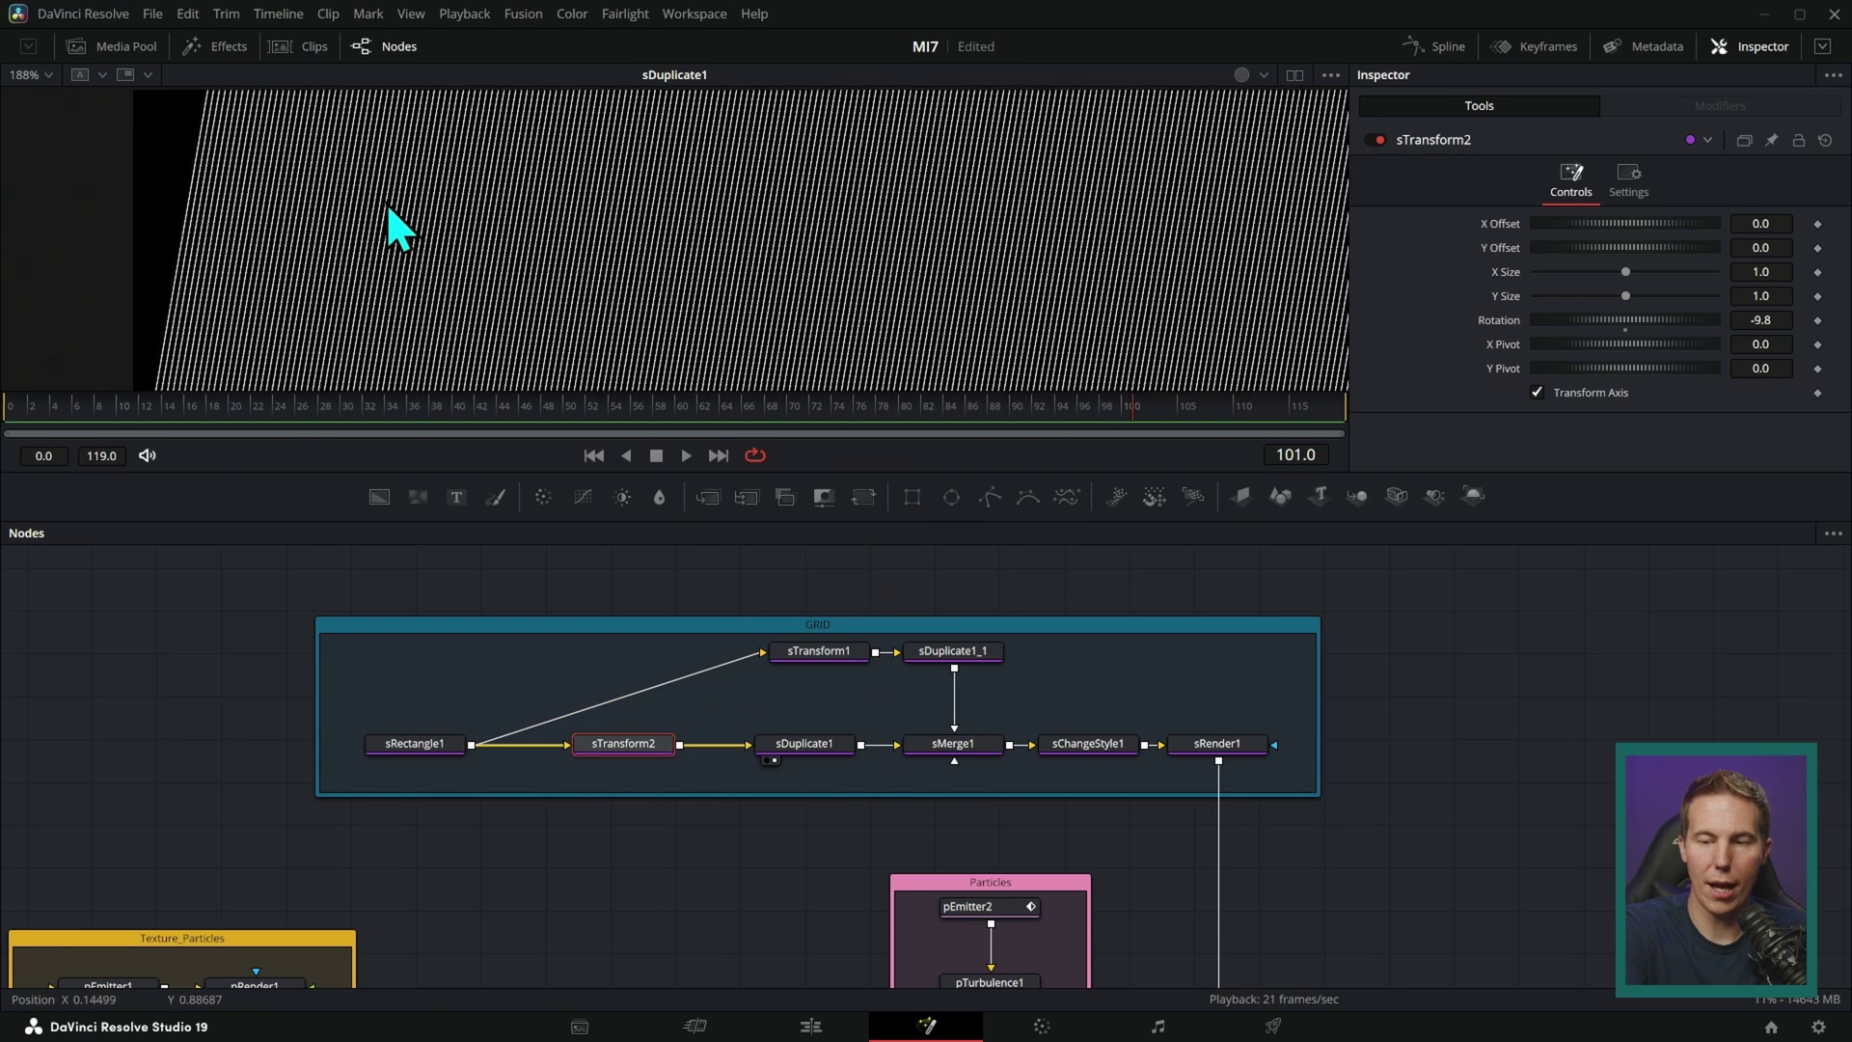
{"action": "scroll", "coordinate": [1090, 227], "scroll_direction": "down", "scroll_amount": 3}
{"action": "left_click_drag", "start_coordinate": [1003, 213], "coordinate": [858, 172]}
{"action": "scroll", "coordinate": [778, 182], "scroll_direction": "down", "scroll_amount": 3}
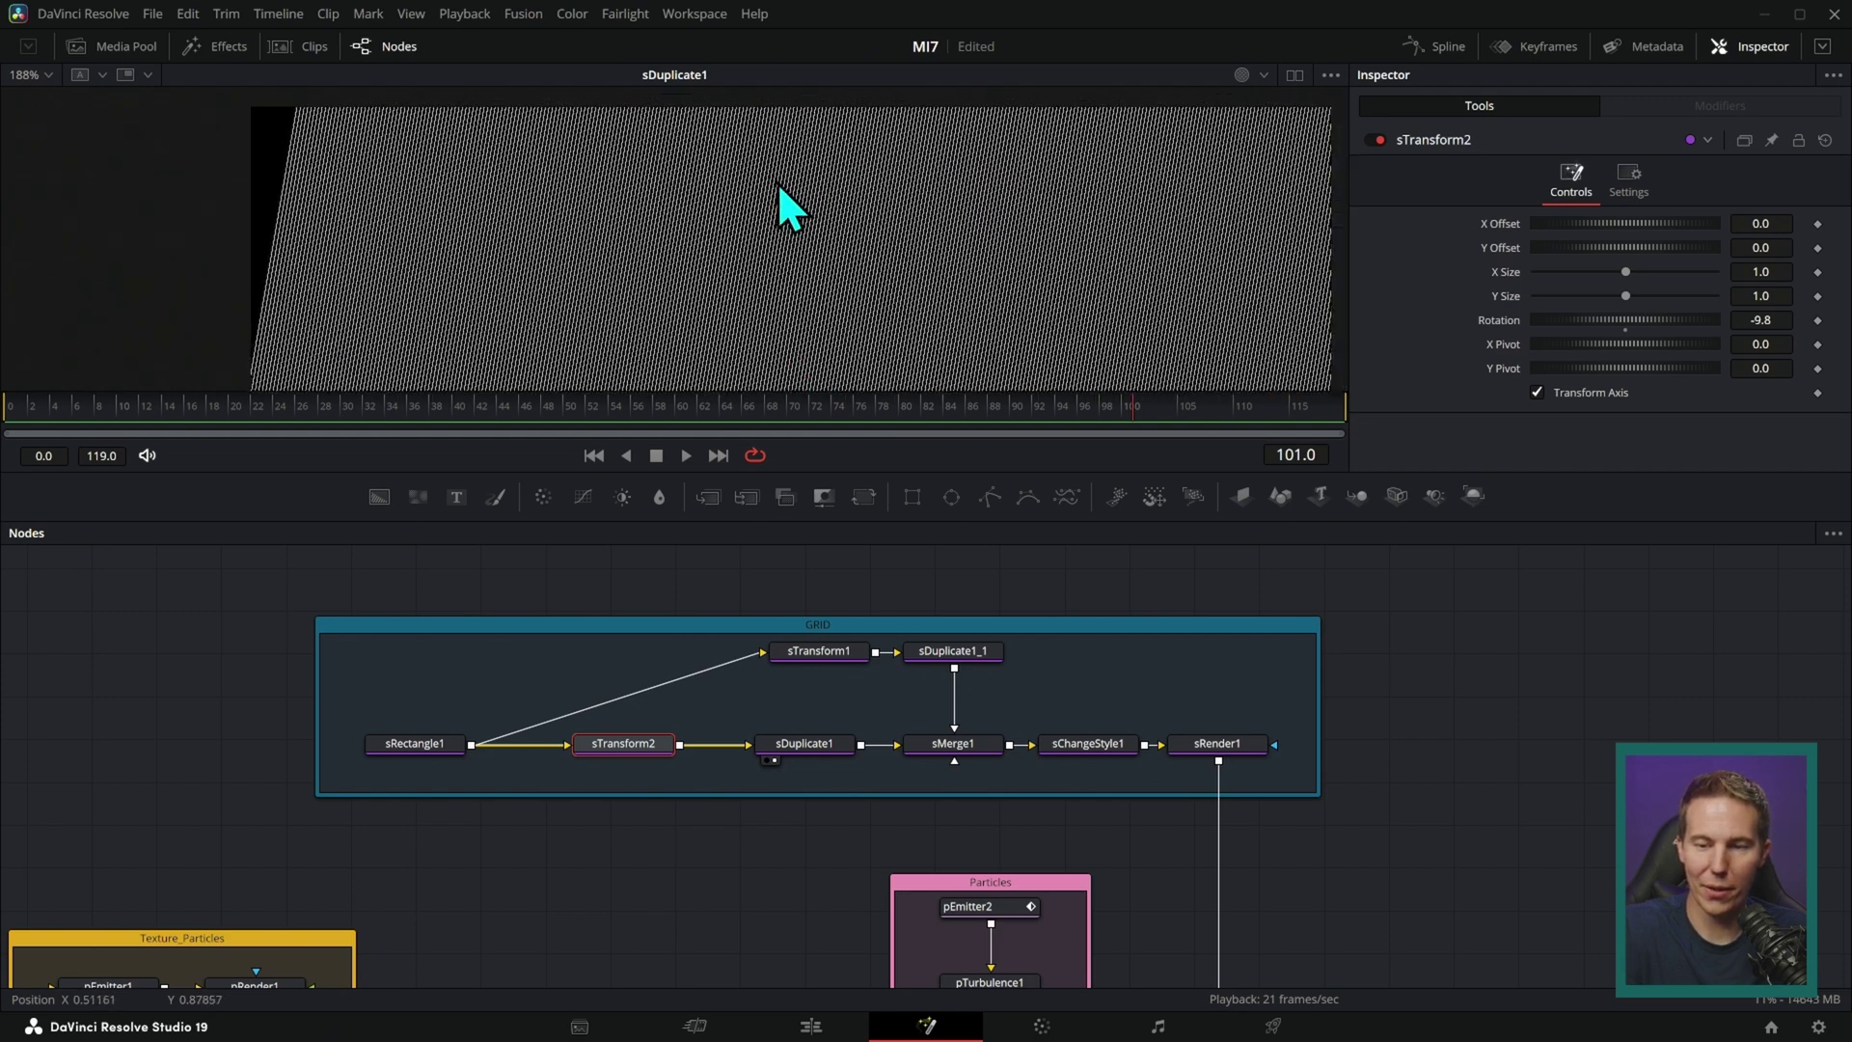
{"action": "scroll", "coordinate": [1060, 245], "scroll_direction": "up", "scroll_amount": 4}
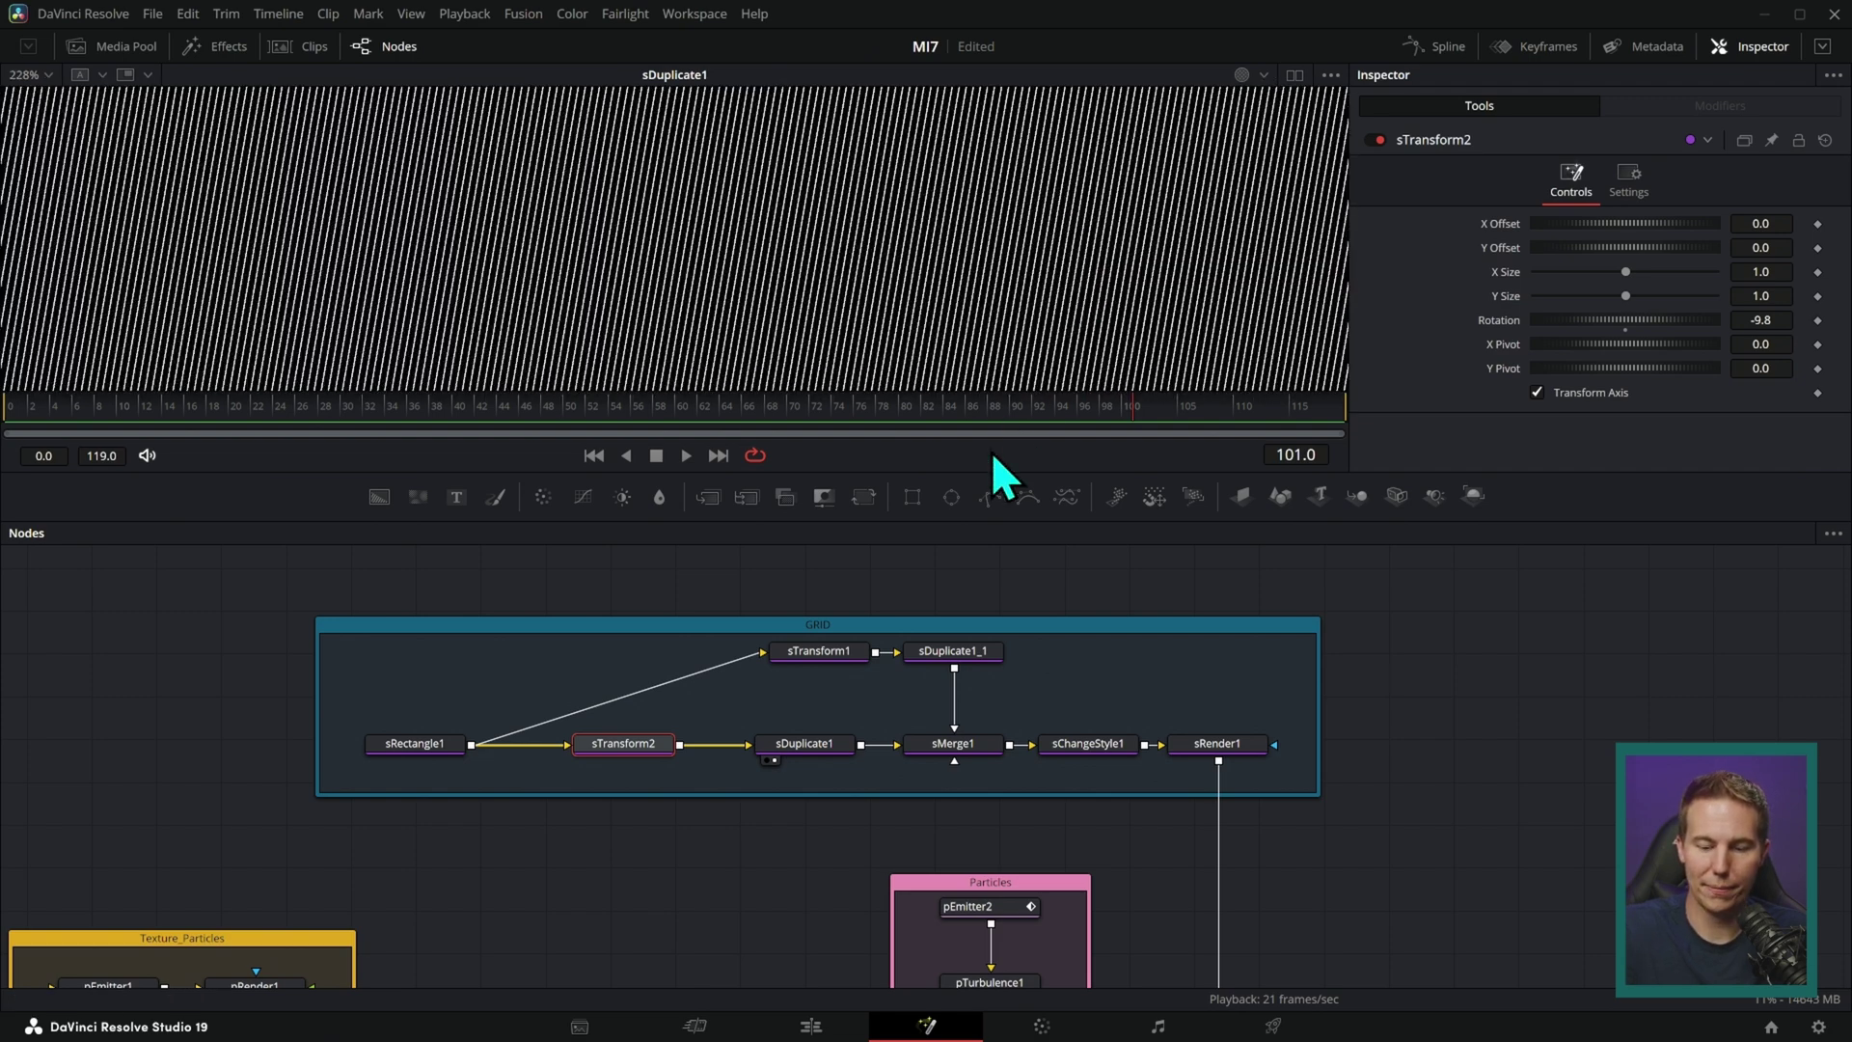
- View the upper grid branch through sTransform1 and the repeated horizontal lines from sDuplicate1_1
{"action": "left_click_drag", "start_coordinate": [807, 645], "coordinate": [935, 224]}
{"action": "scroll", "coordinate": [1017, 225], "scroll_direction": "down", "scroll_amount": 5}
{"action": "left_click_drag", "start_coordinate": [953, 649], "coordinate": [1059, 234]}
{"action": "scroll", "coordinate": [1064, 279], "scroll_direction": "up", "scroll_amount": 3}
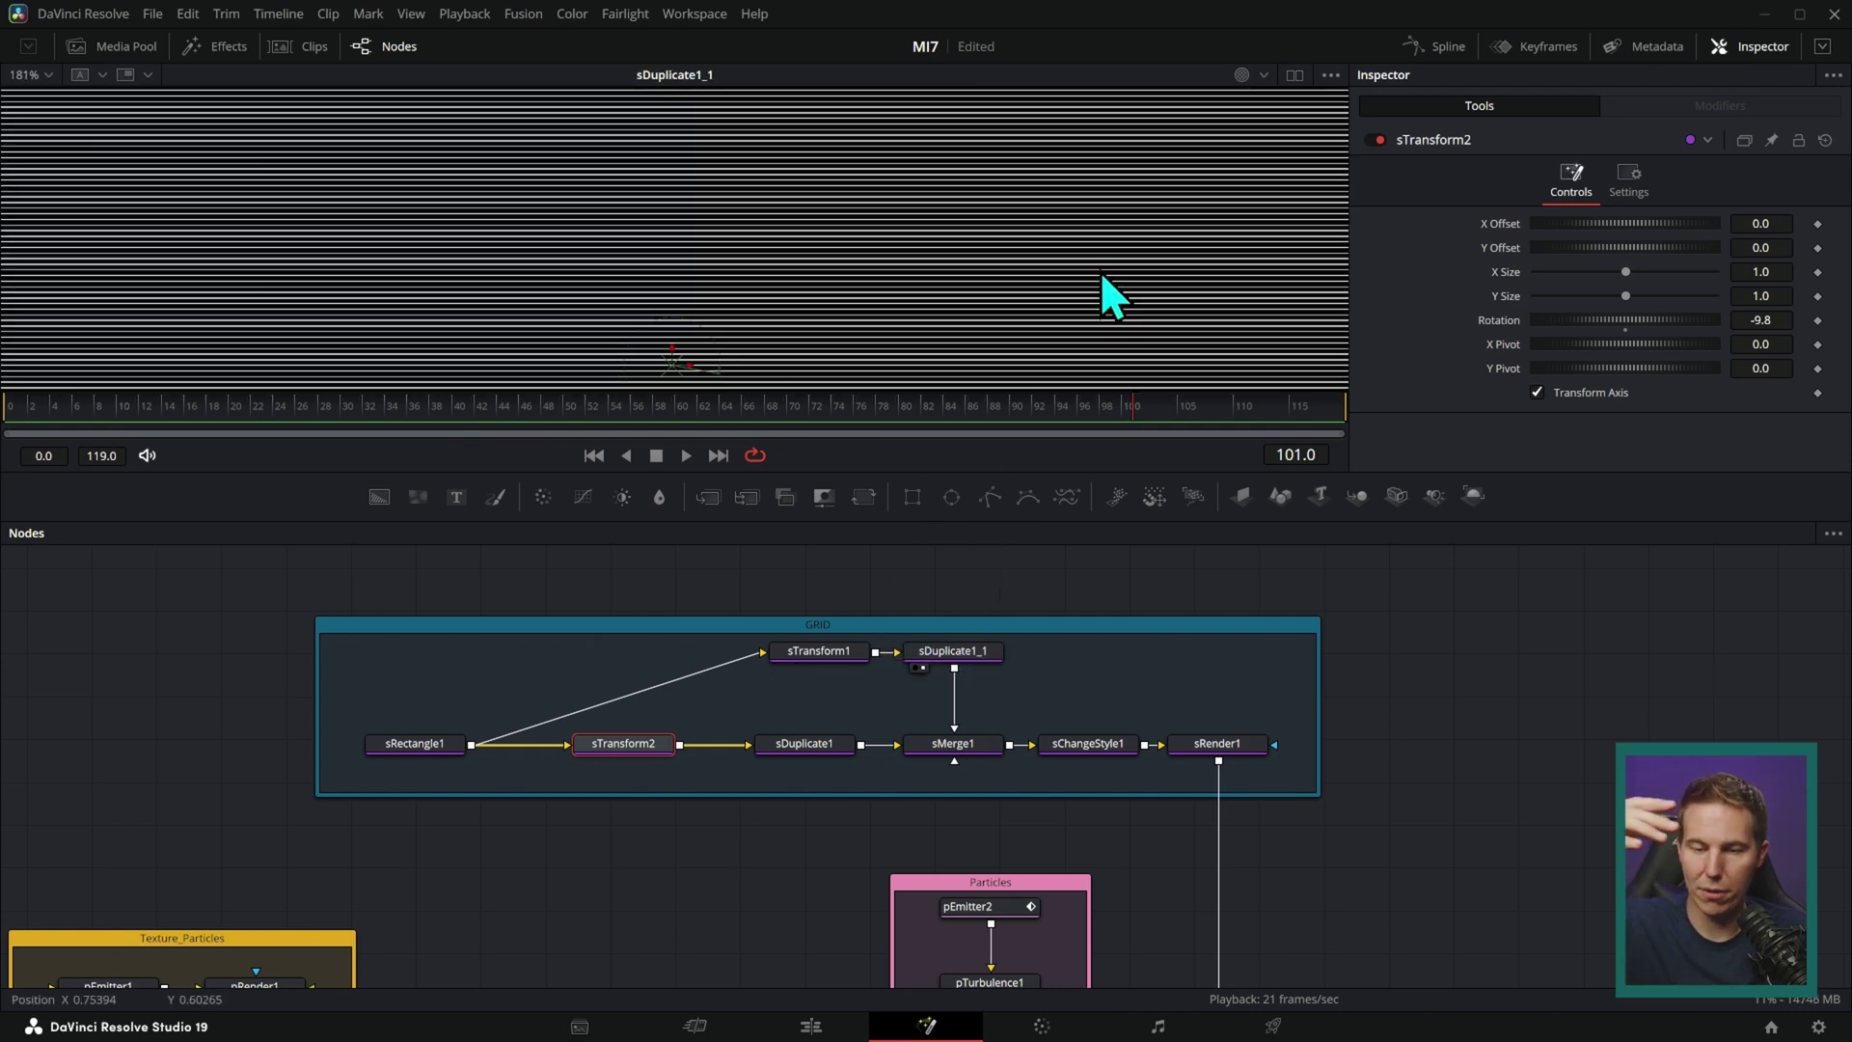
- View sMerge1's combined grid and inspect its lines up close with the color channels shown
{"action": "left_click_drag", "start_coordinate": [978, 750], "coordinate": [1101, 275]}
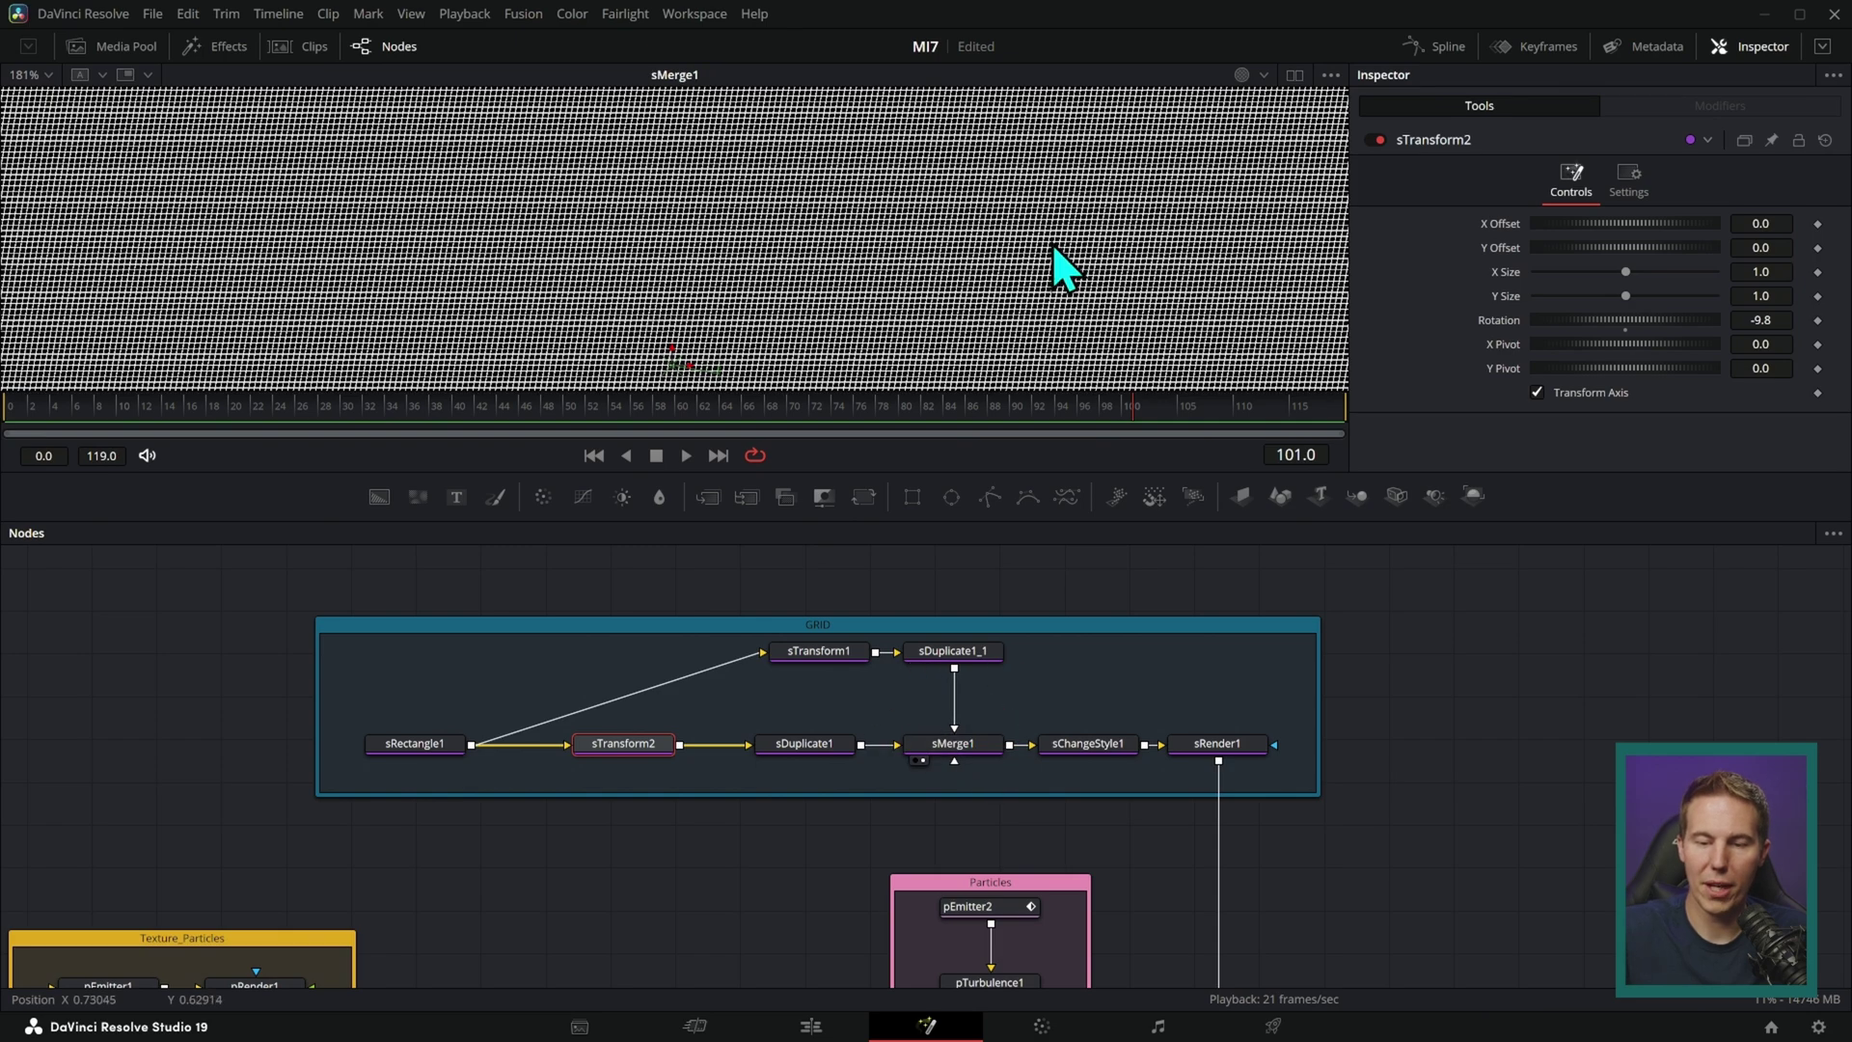
{"action": "scroll", "coordinate": [1064, 270], "scroll_direction": "up", "scroll_amount": 2}
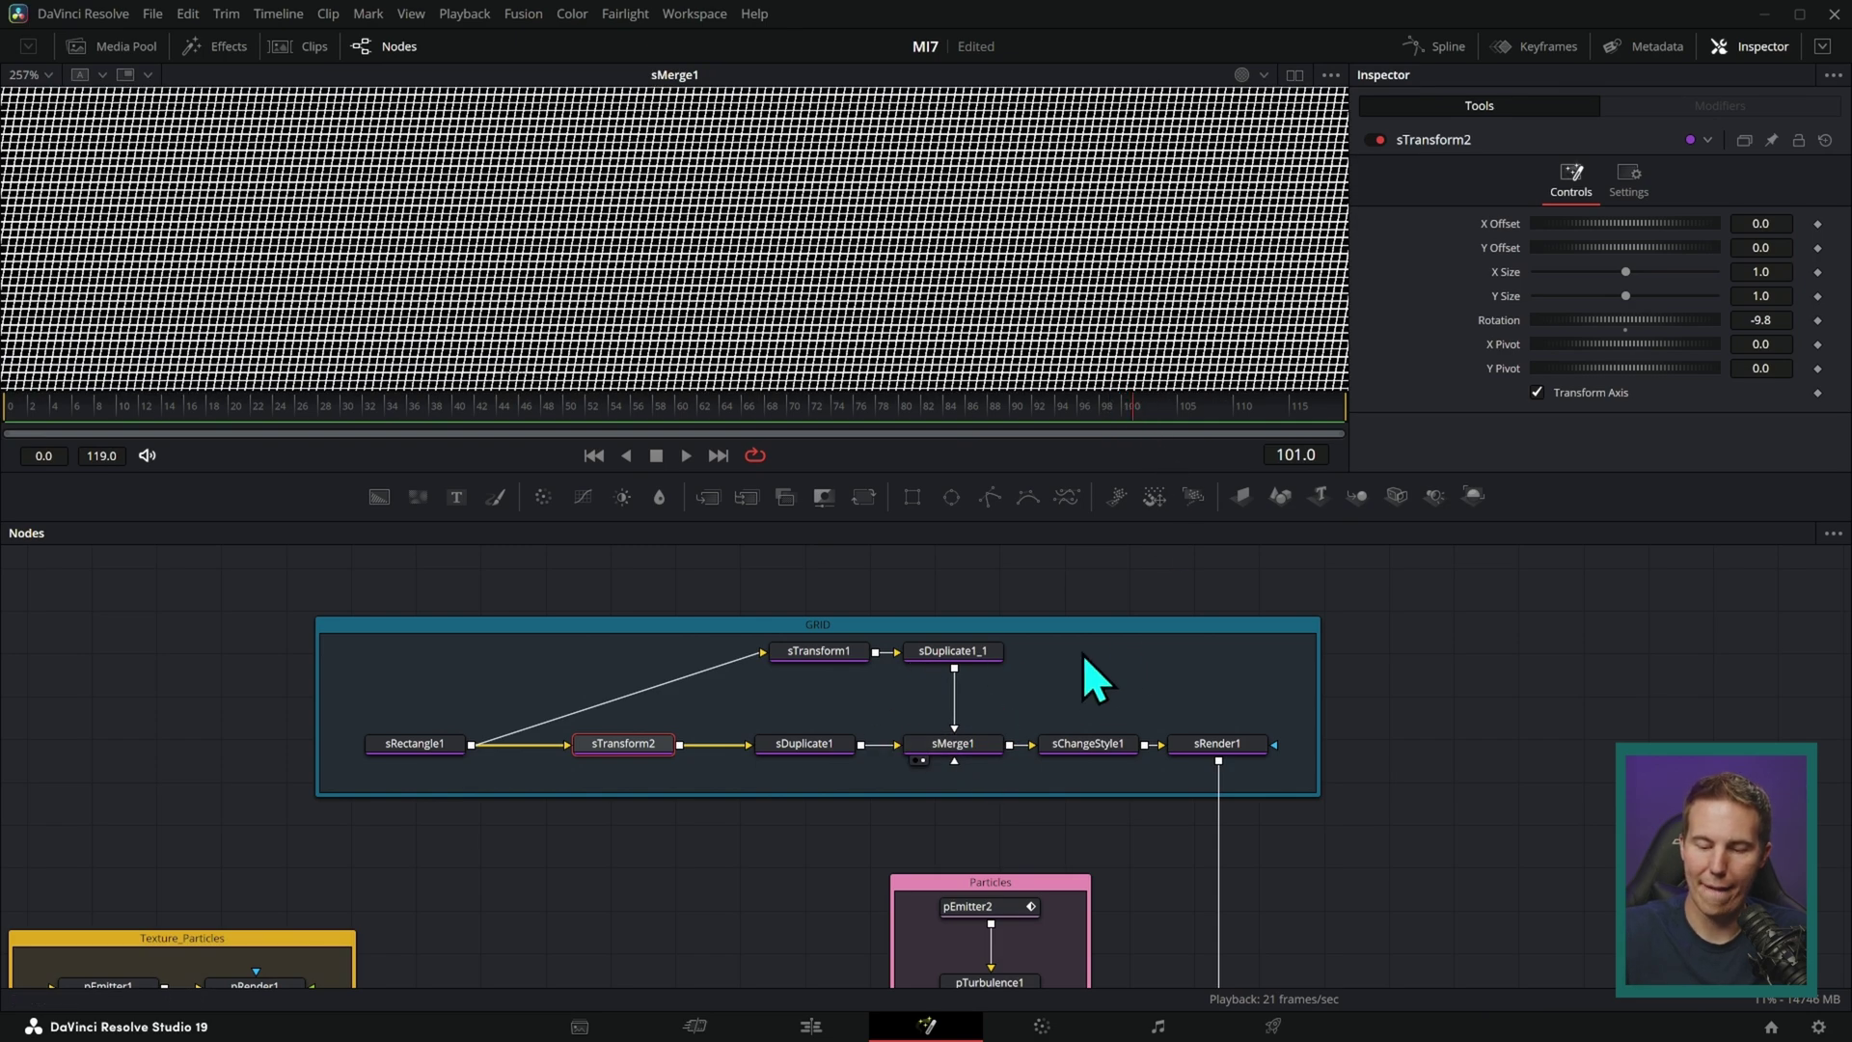
{"action": "scroll", "coordinate": [1009, 345], "scroll_direction": "up", "scroll_amount": 8}
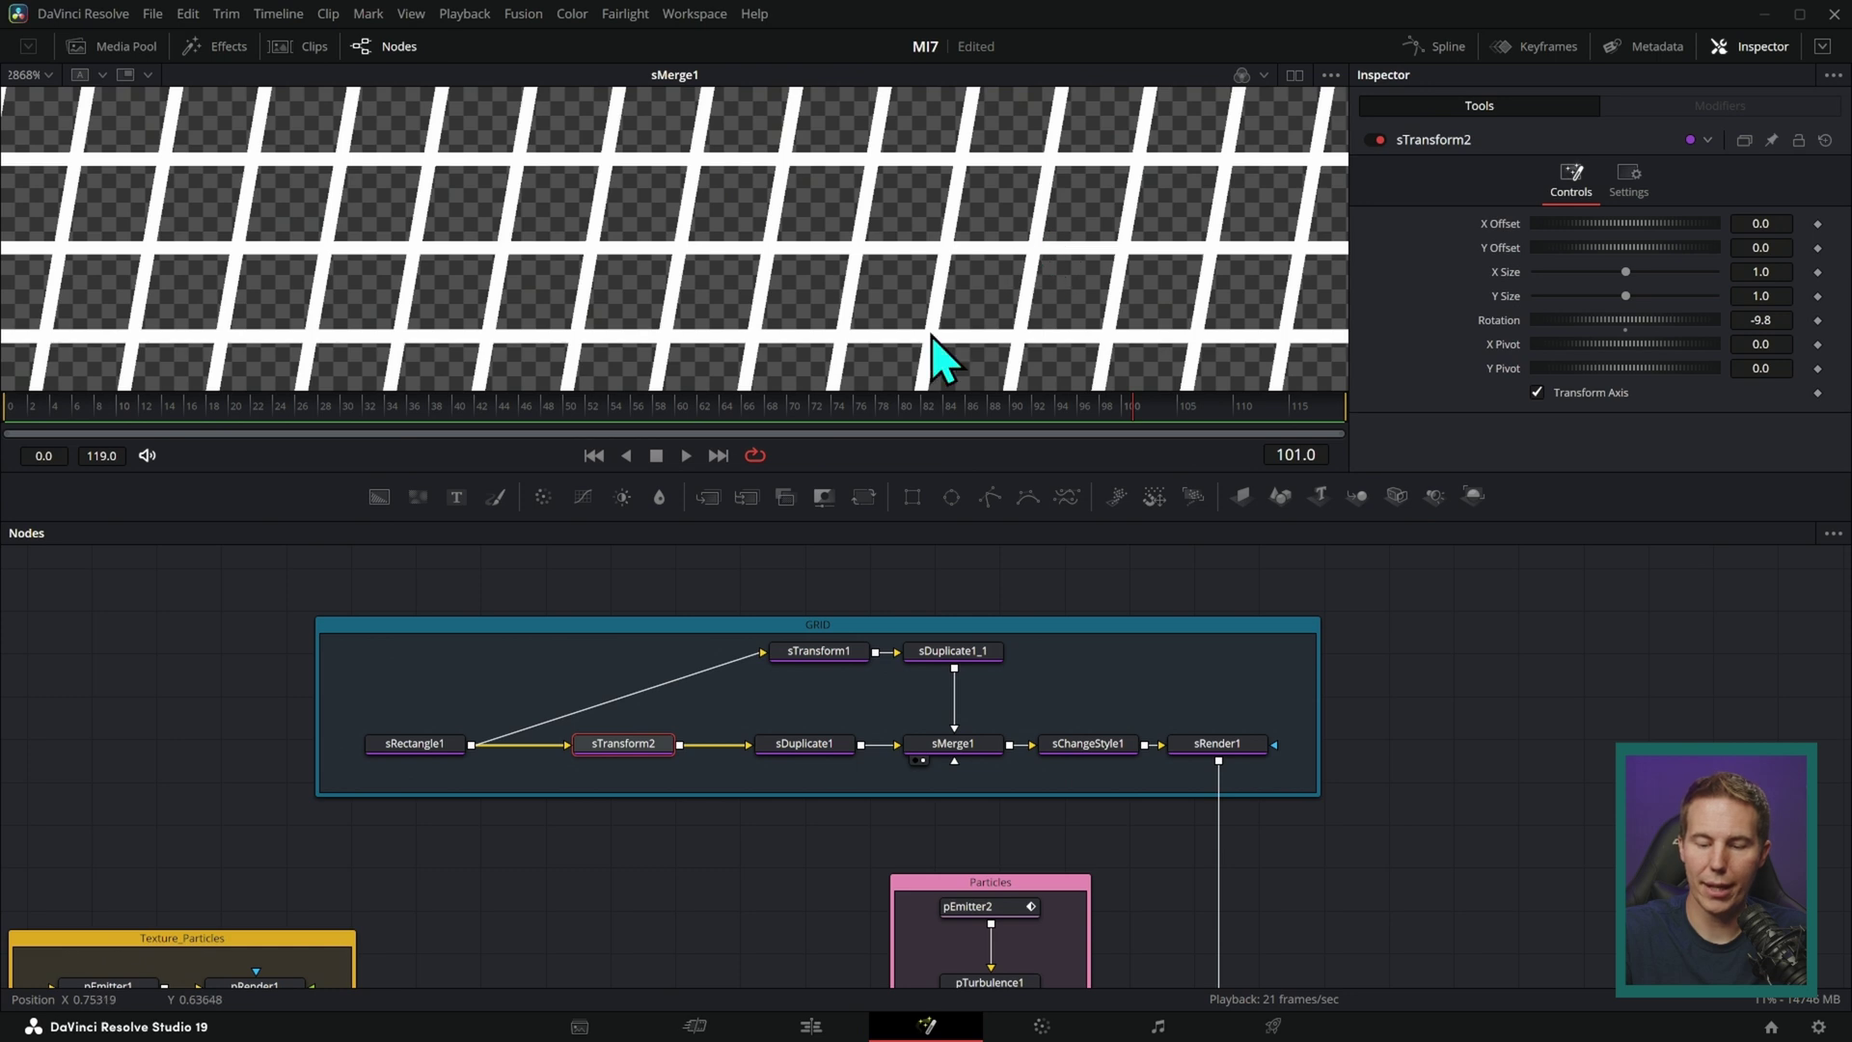
- Examine sChangeStyle1's black color settings and view the rendered black grid from sRender1
{"action": "left_click_drag", "start_coordinate": [1109, 750], "coordinate": [1127, 271]}
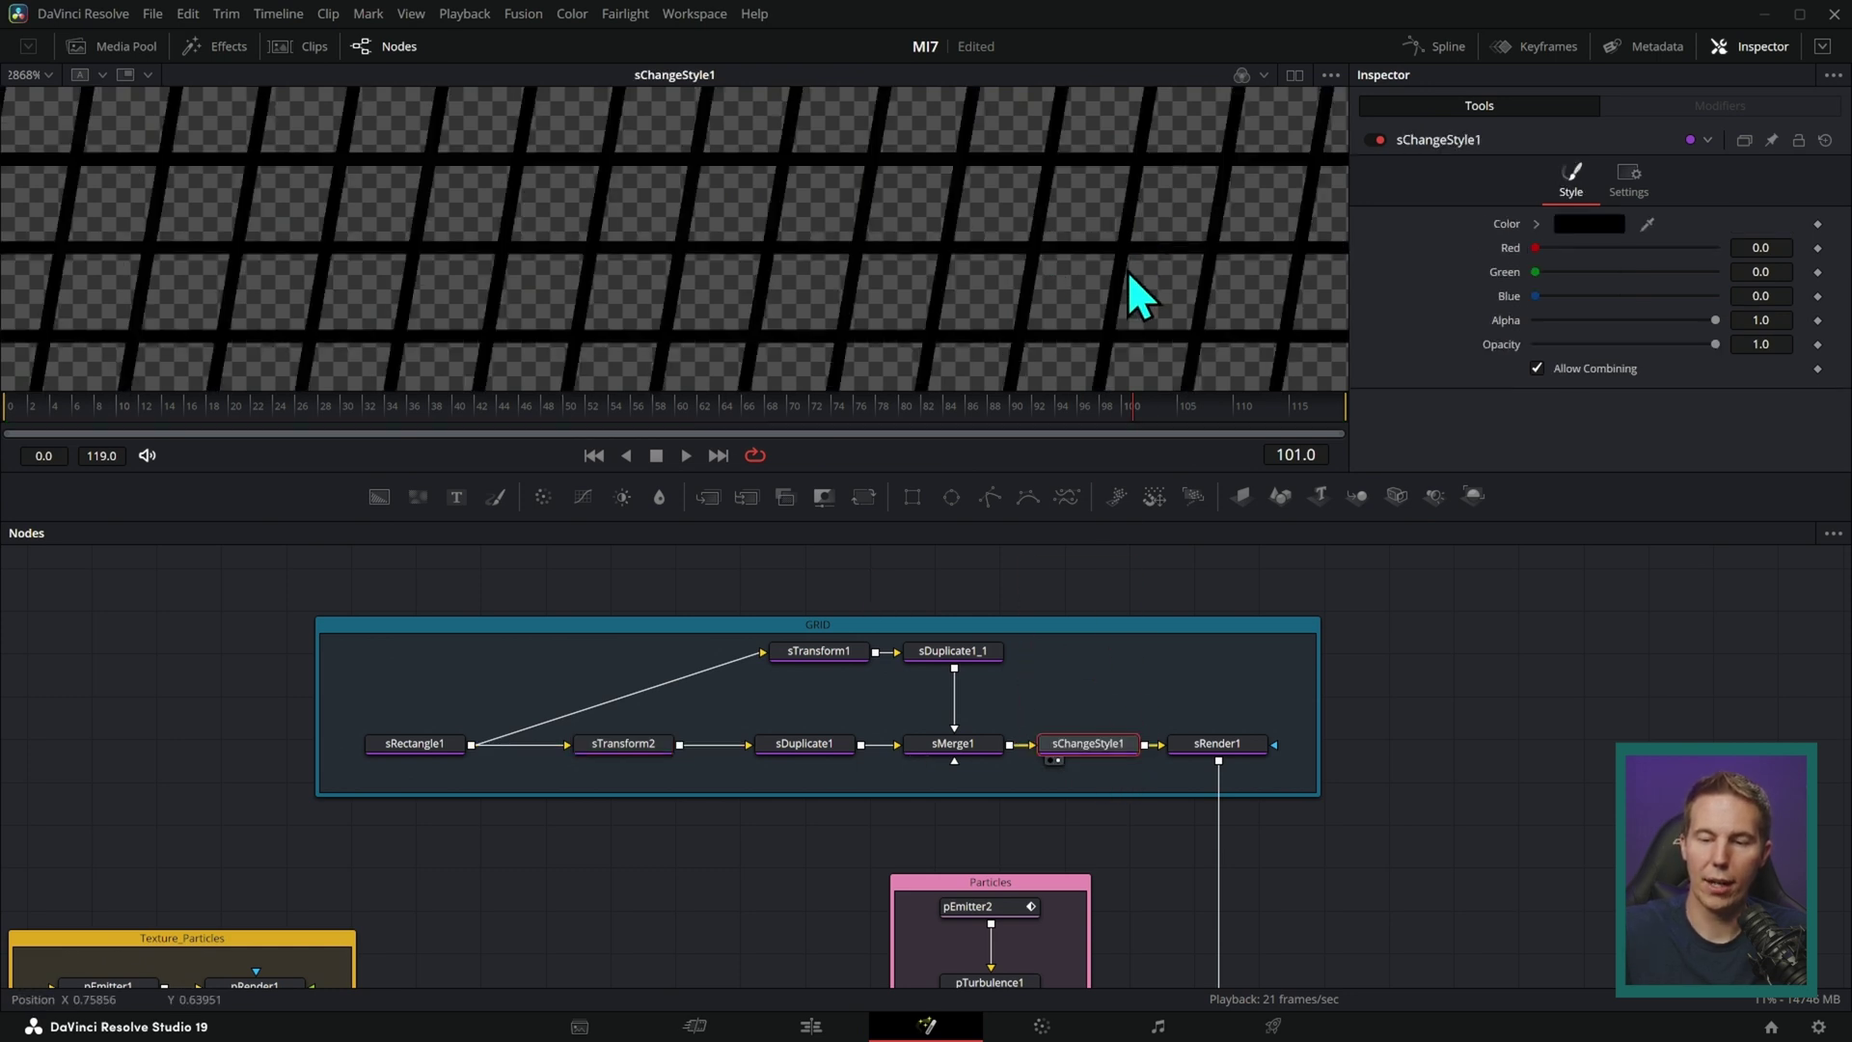
{"action": "left_click_drag", "start_coordinate": [1230, 733], "coordinate": [1195, 176]}
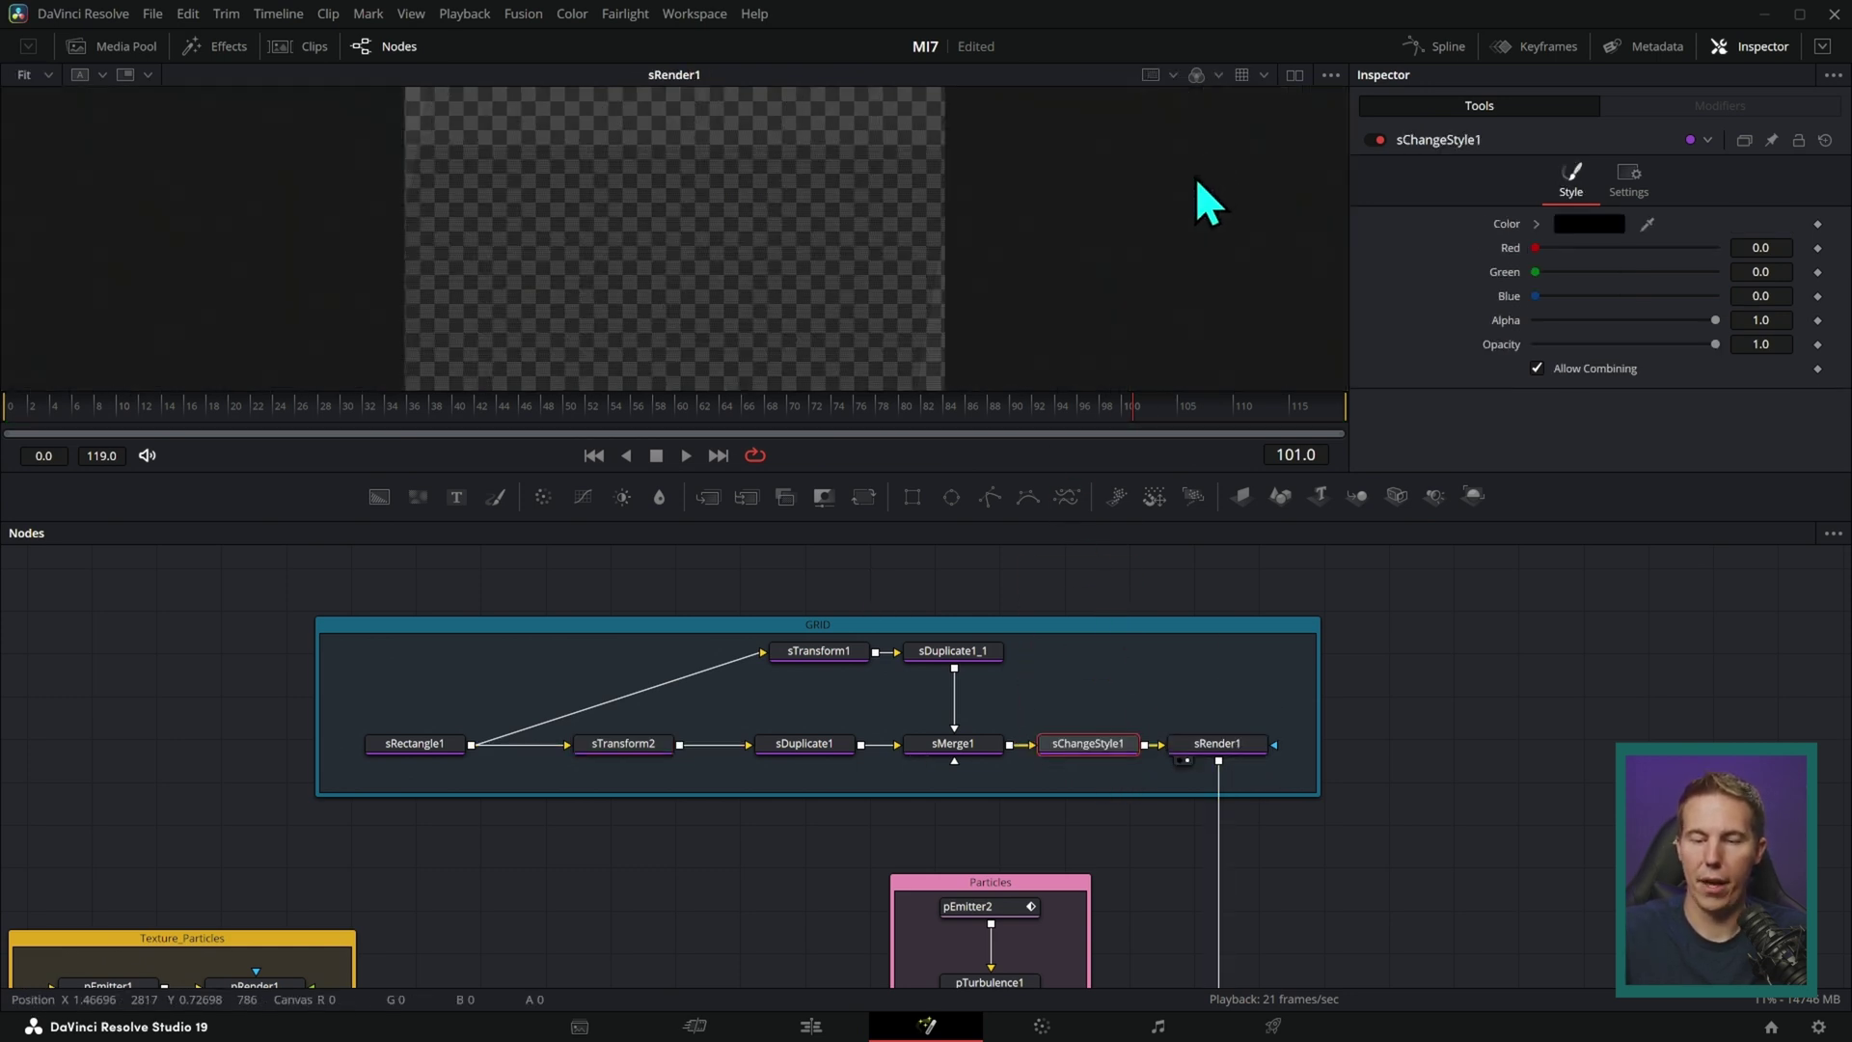
{"action": "scroll", "coordinate": [1110, 236], "scroll_direction": "up", "scroll_amount": 3}
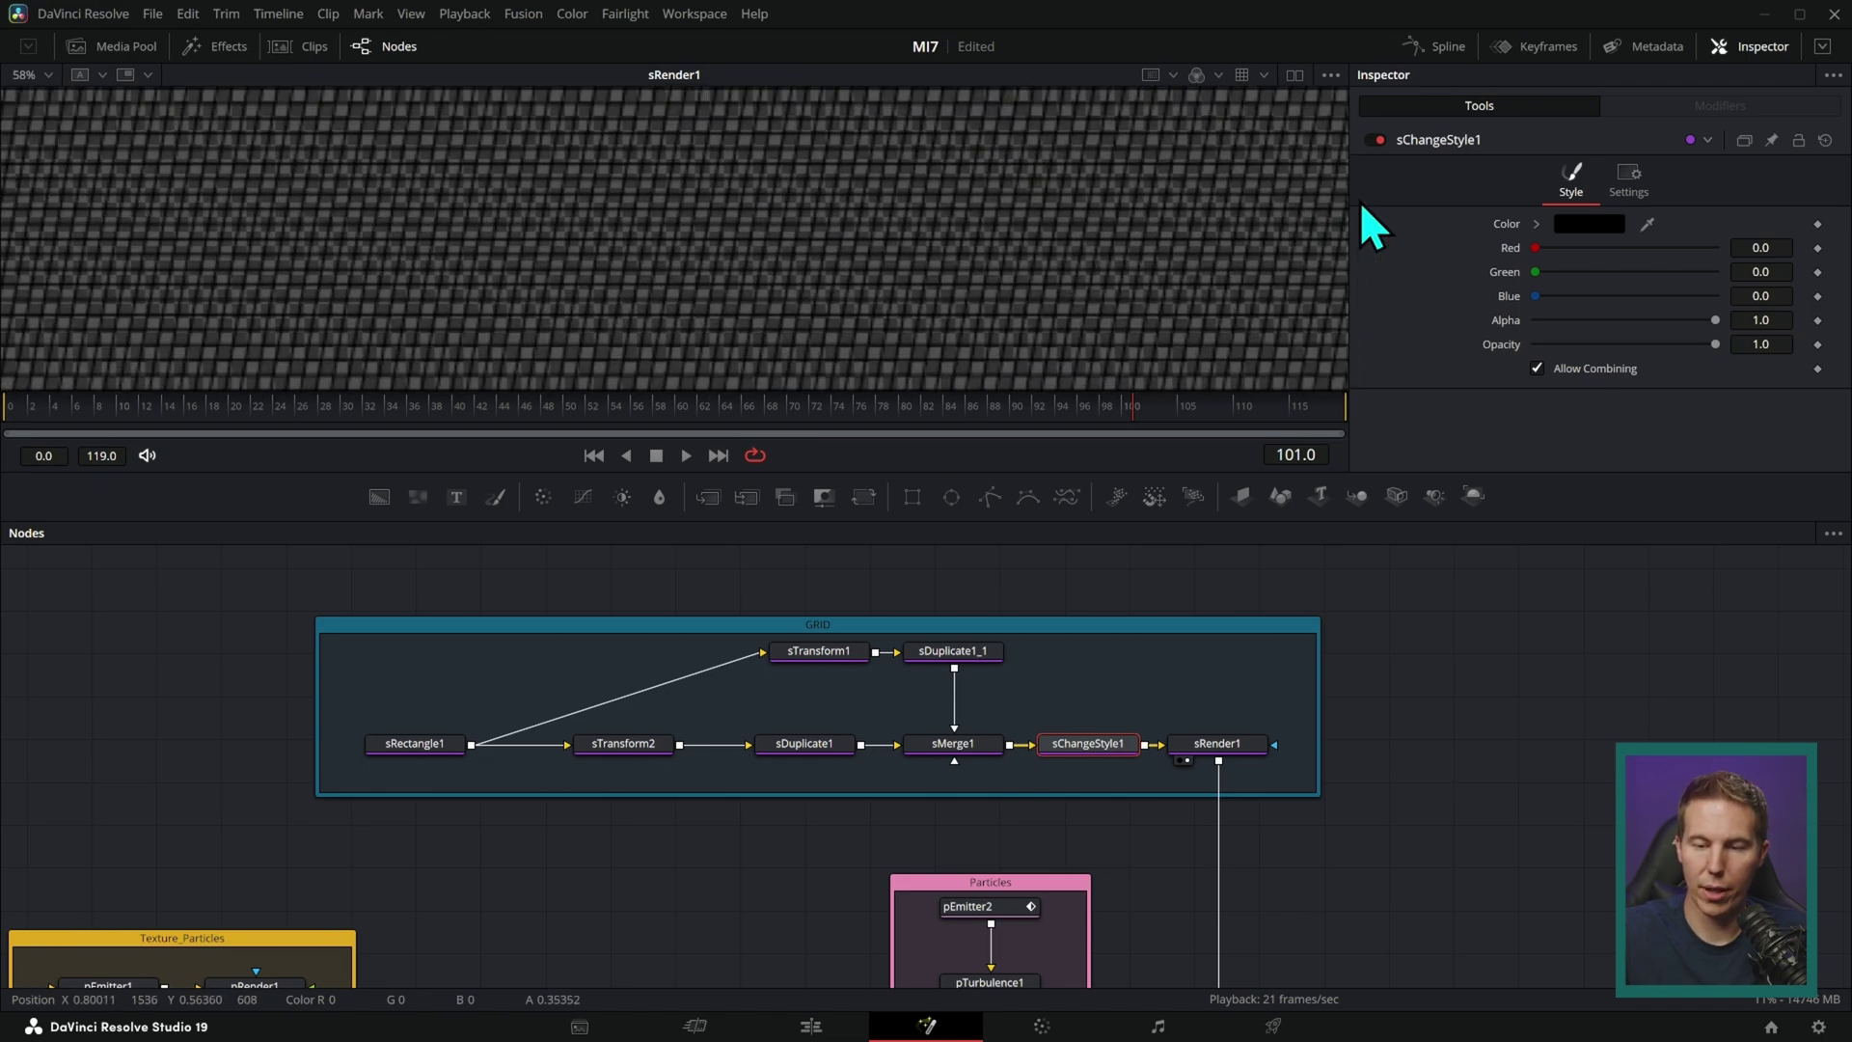
{"action": "left_click_drag", "start_coordinate": [1351, 199], "coordinate": [1094, 234]}
- View Merge11's composite, examine the grid over the title up close, and bring the ExtraGlow group into view
{"action": "left_click_drag", "start_coordinate": [1316, 950], "coordinate": [1140, 444]}
{"action": "left_click_drag", "start_coordinate": [1074, 784], "coordinate": [1157, 172]}
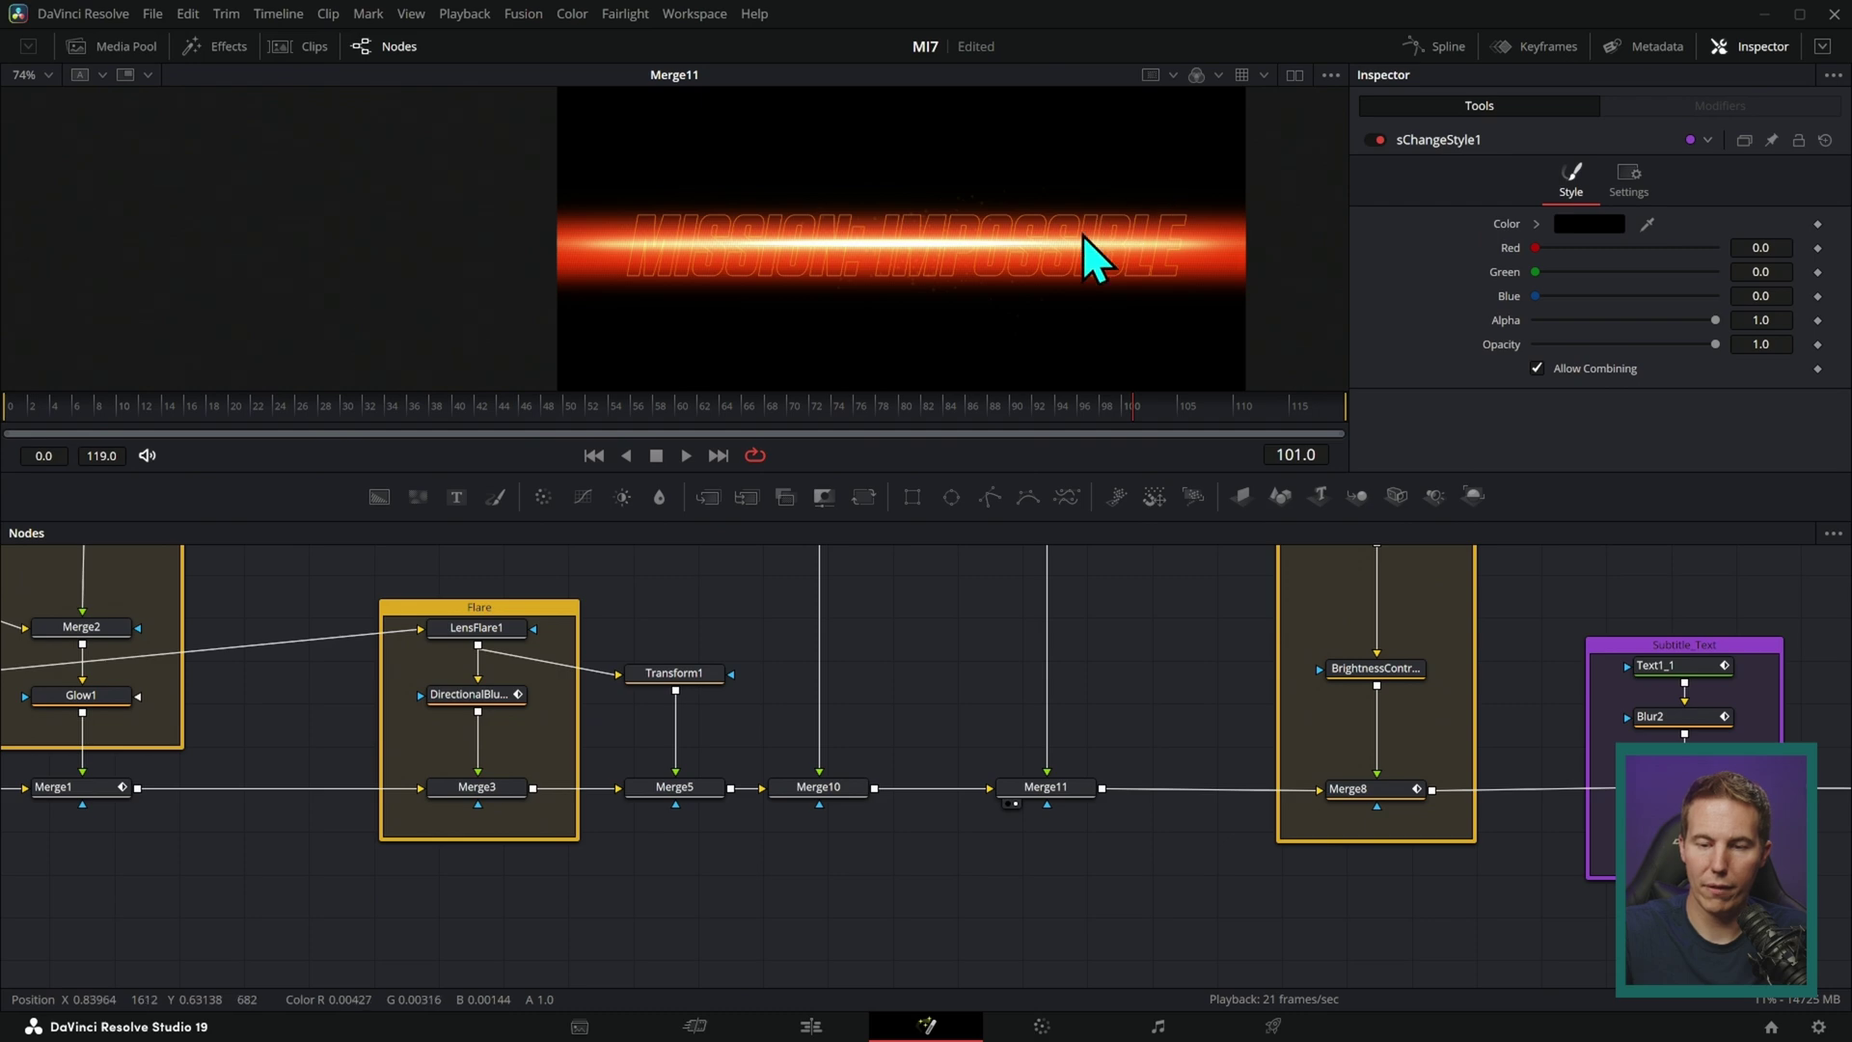
{"action": "scroll", "coordinate": [1082, 236], "scroll_direction": "up", "scroll_amount": 10}
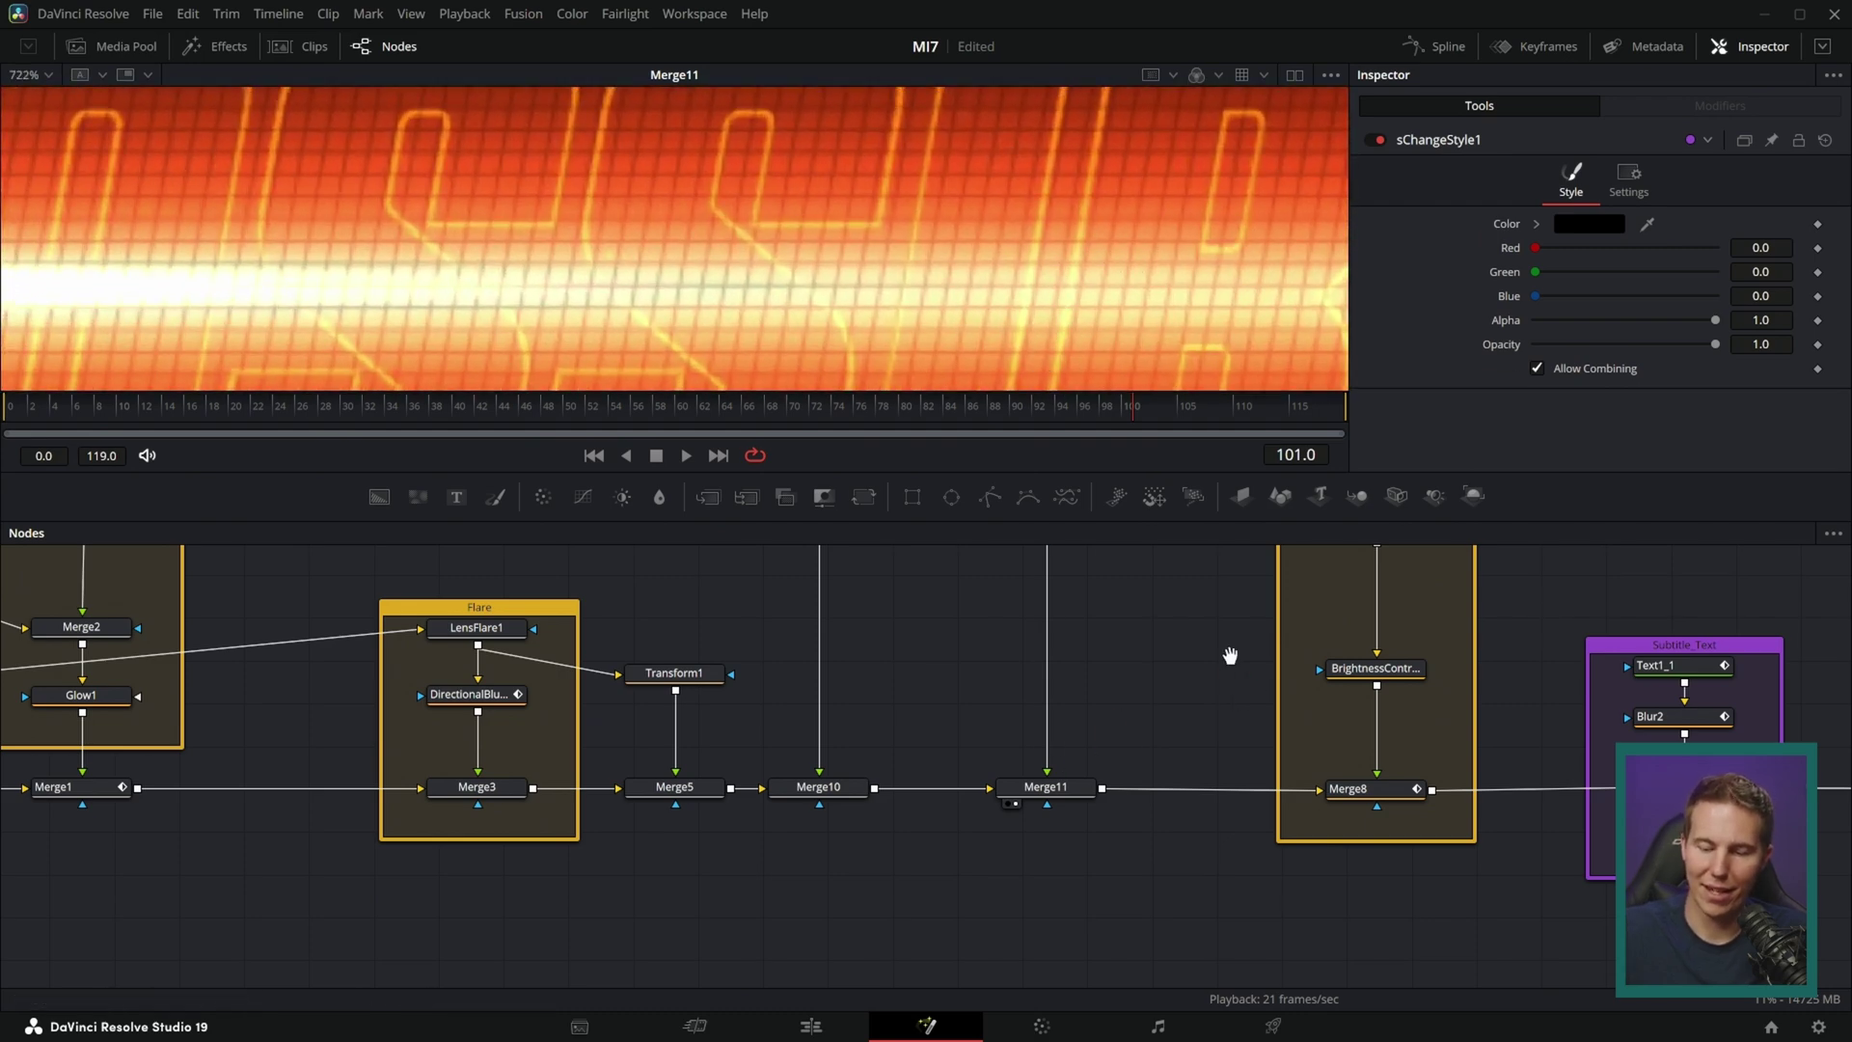
{"action": "left_click_drag", "start_coordinate": [1229, 653], "coordinate": [1013, 771]}
{"action": "key", "text": "ctrl+f"}
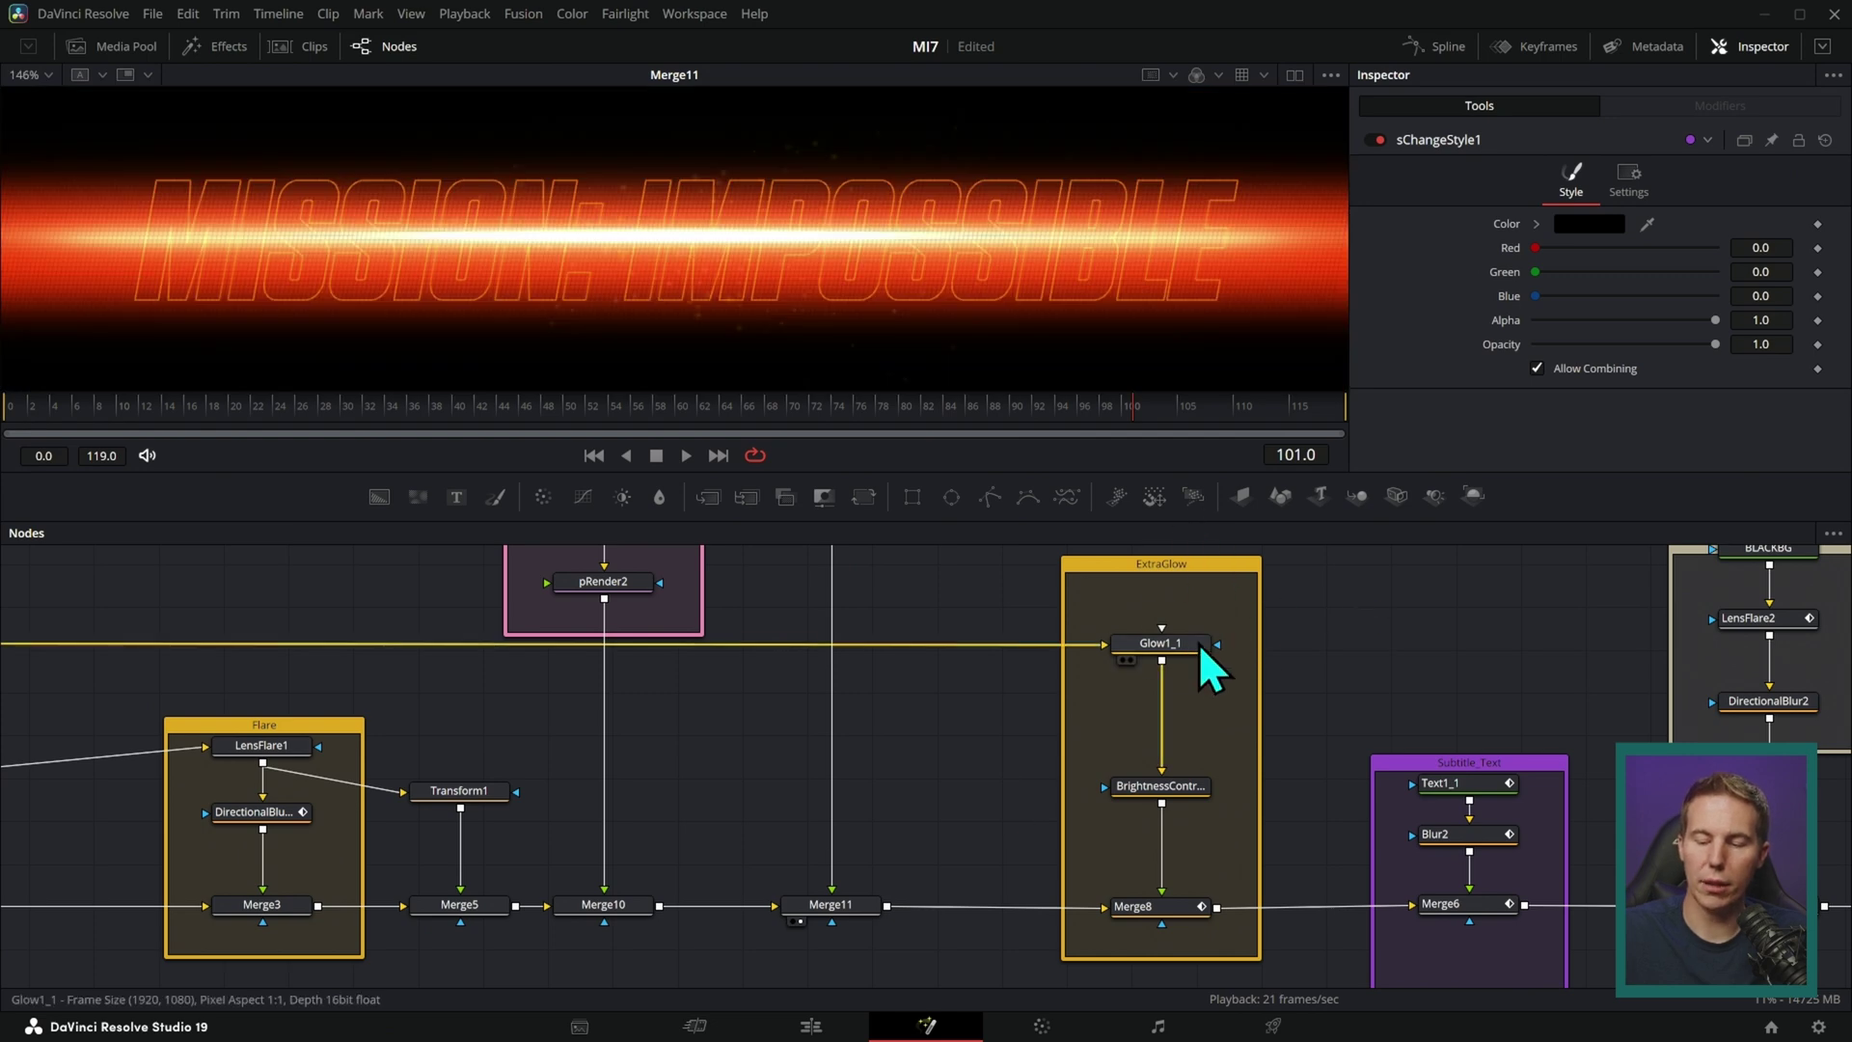
- View Glow1_1 and BrightnessContrast1 in the ExtraGlow group and examine their glow and saturation settings
{"action": "key", "text": "2"}
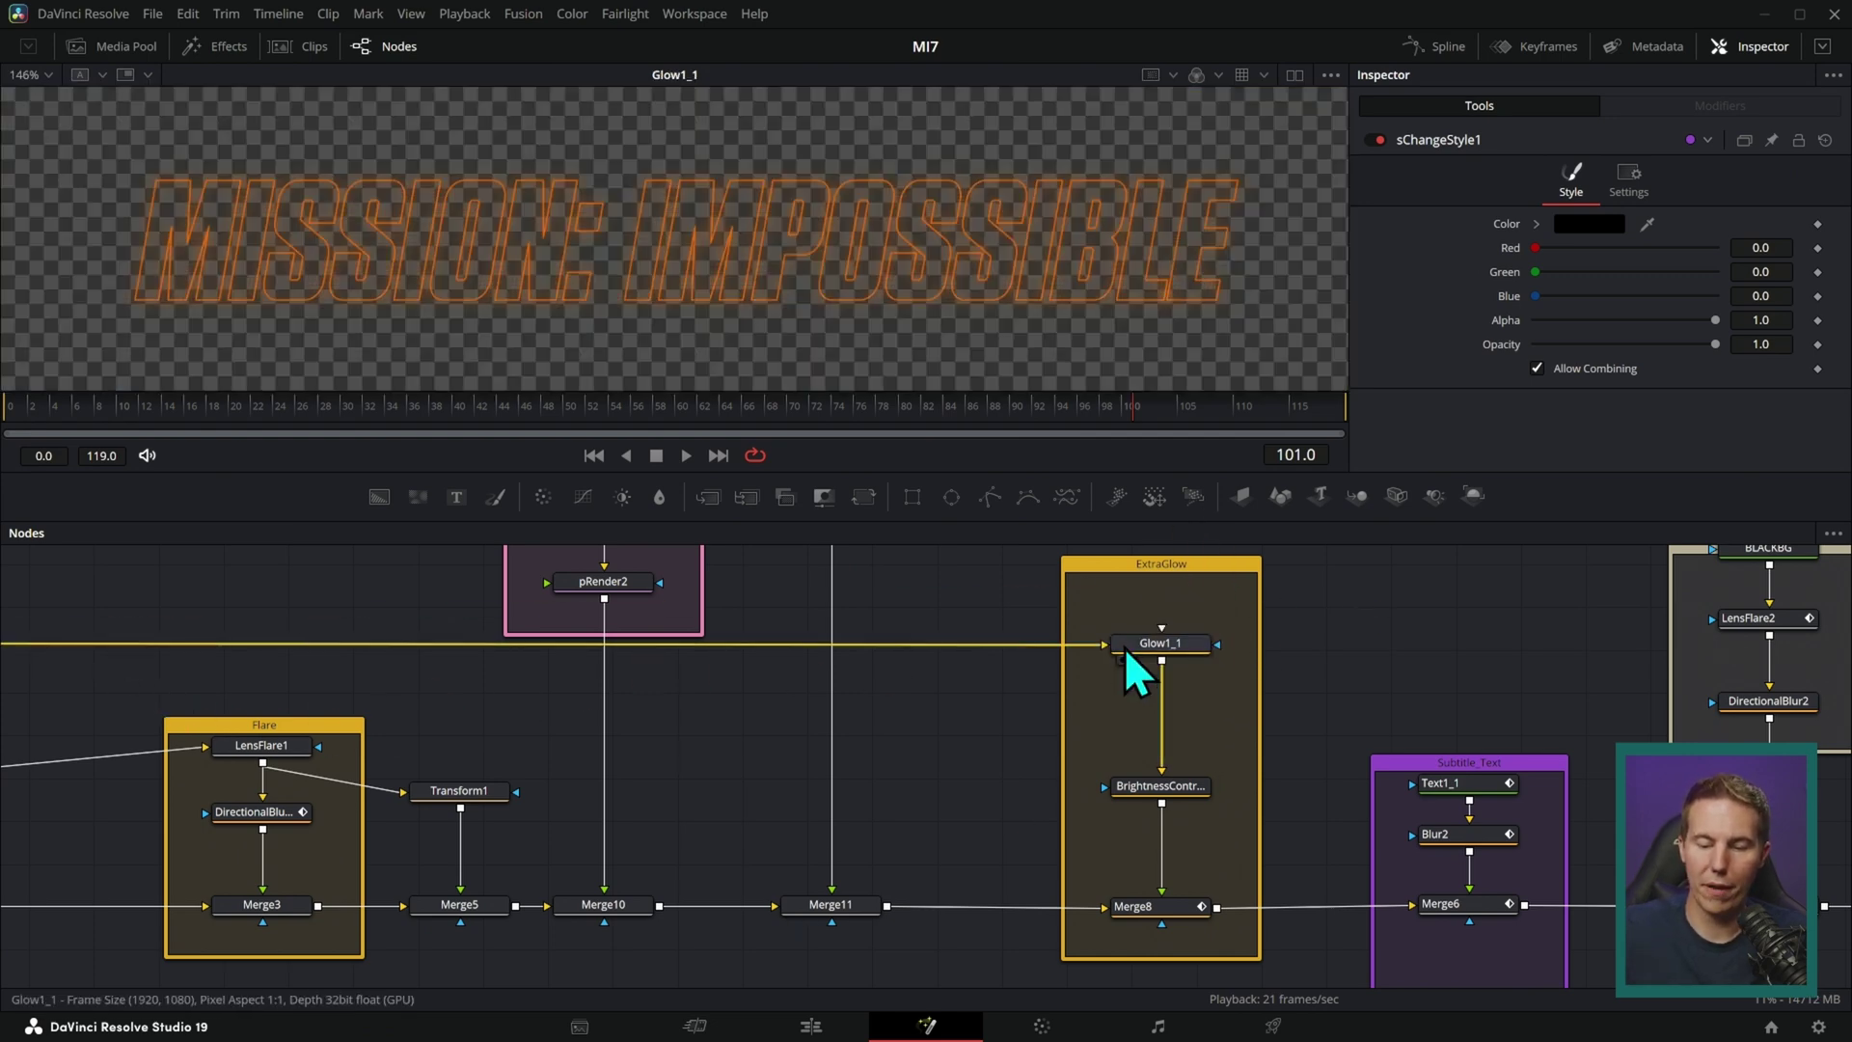
{"action": "left_click", "coordinate": [1167, 646]}
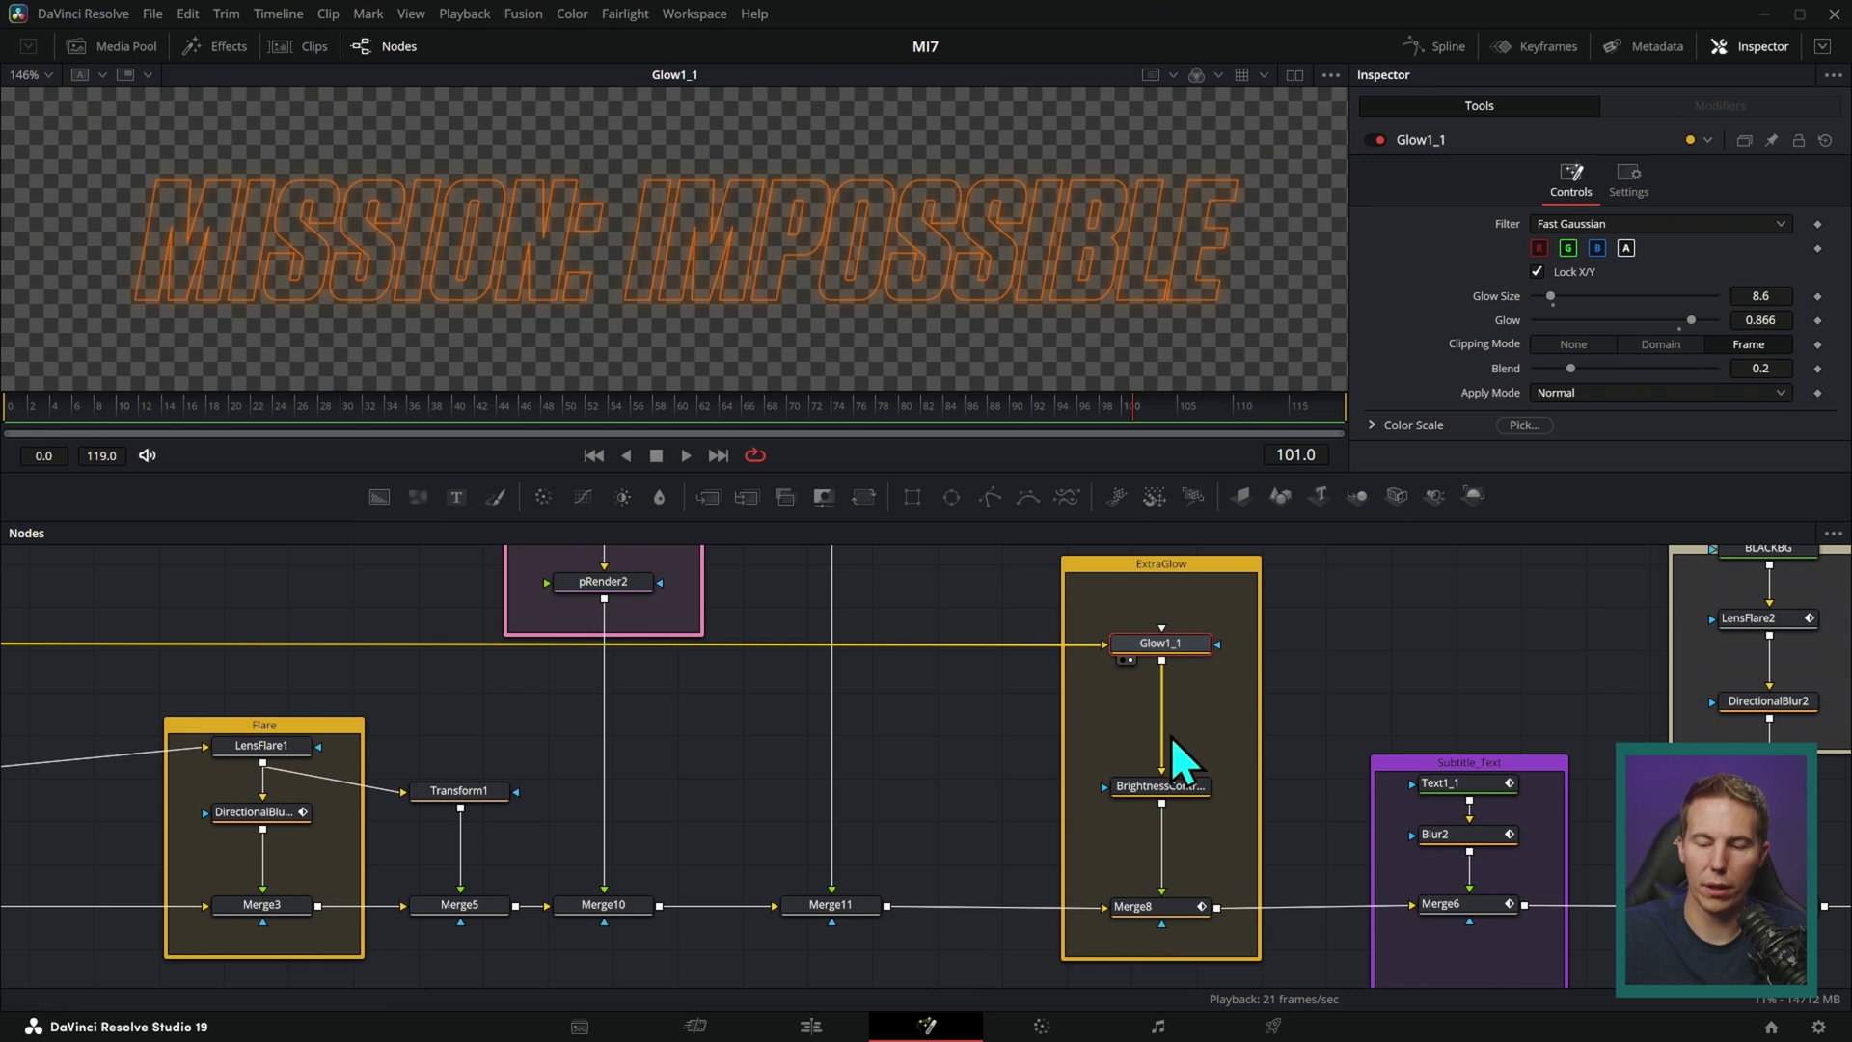
{"action": "left_click", "coordinate": [720, 409]}
{"action": "left_click_drag", "start_coordinate": [1163, 786], "coordinate": [1153, 206]}
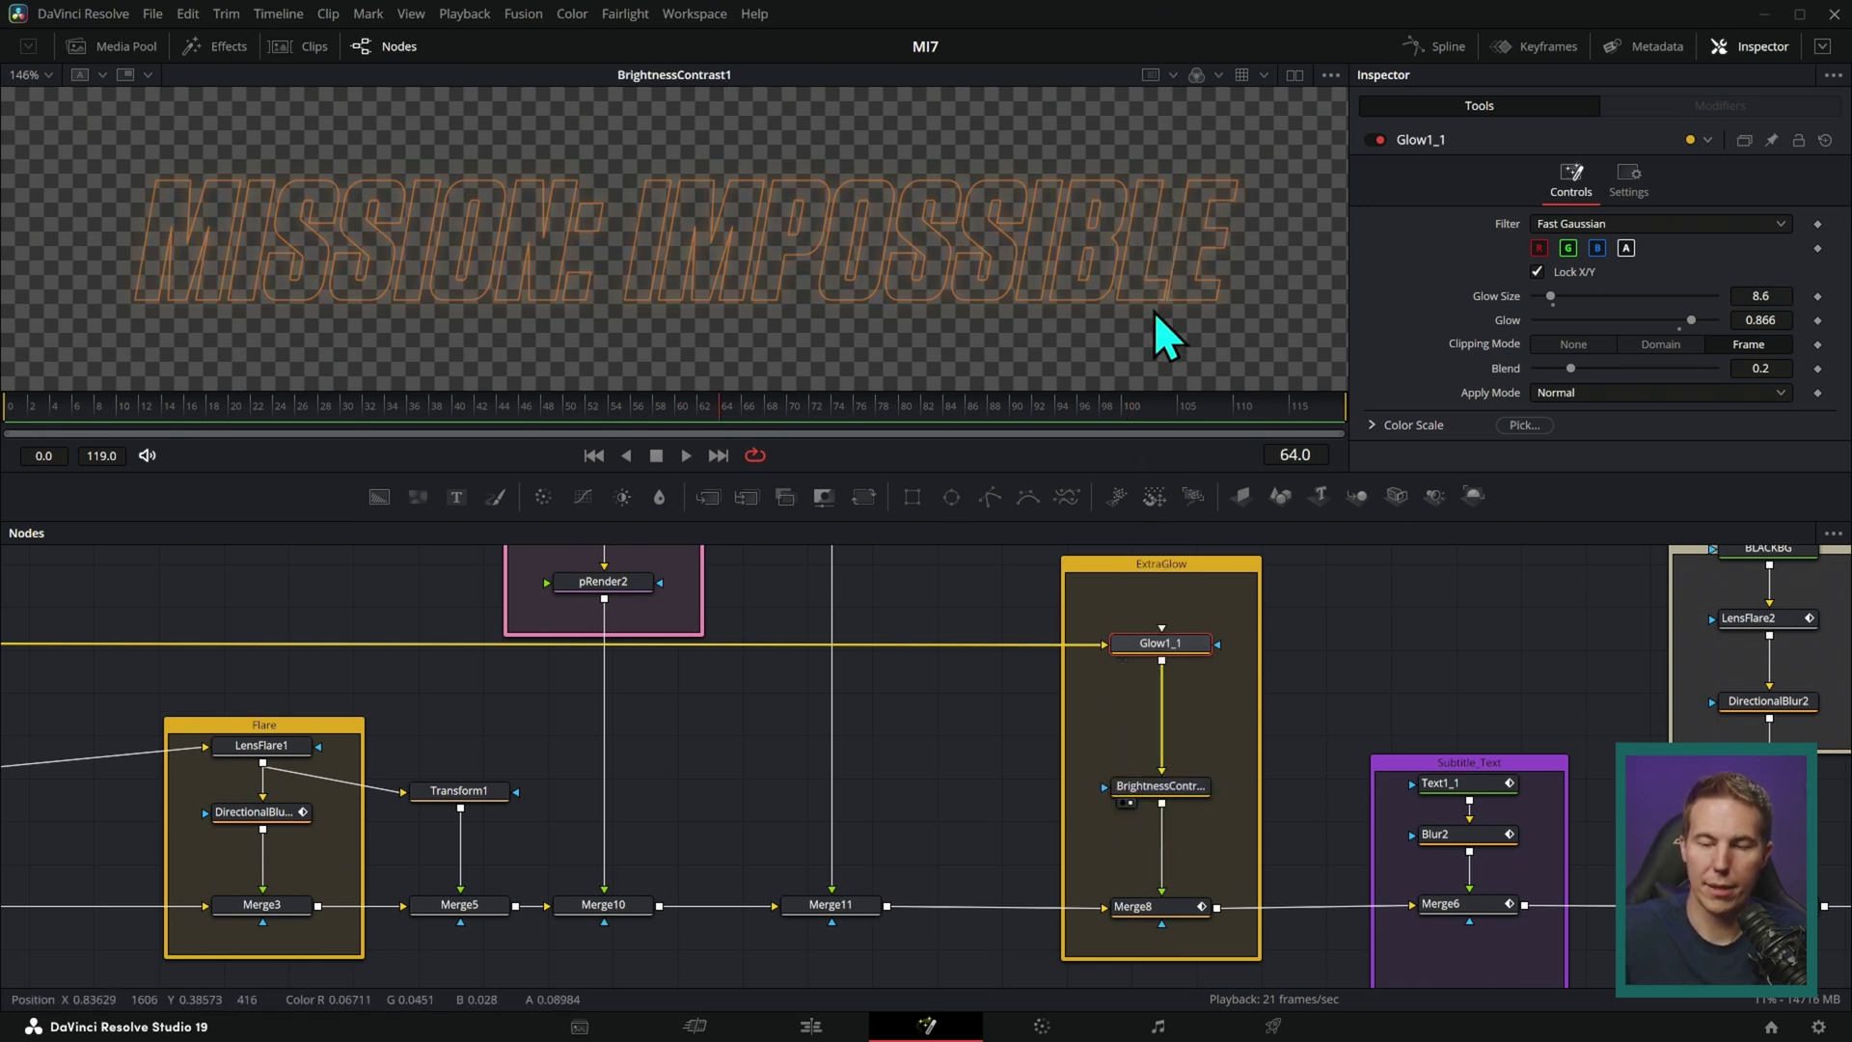
{"action": "left_click", "coordinate": [1162, 787]}
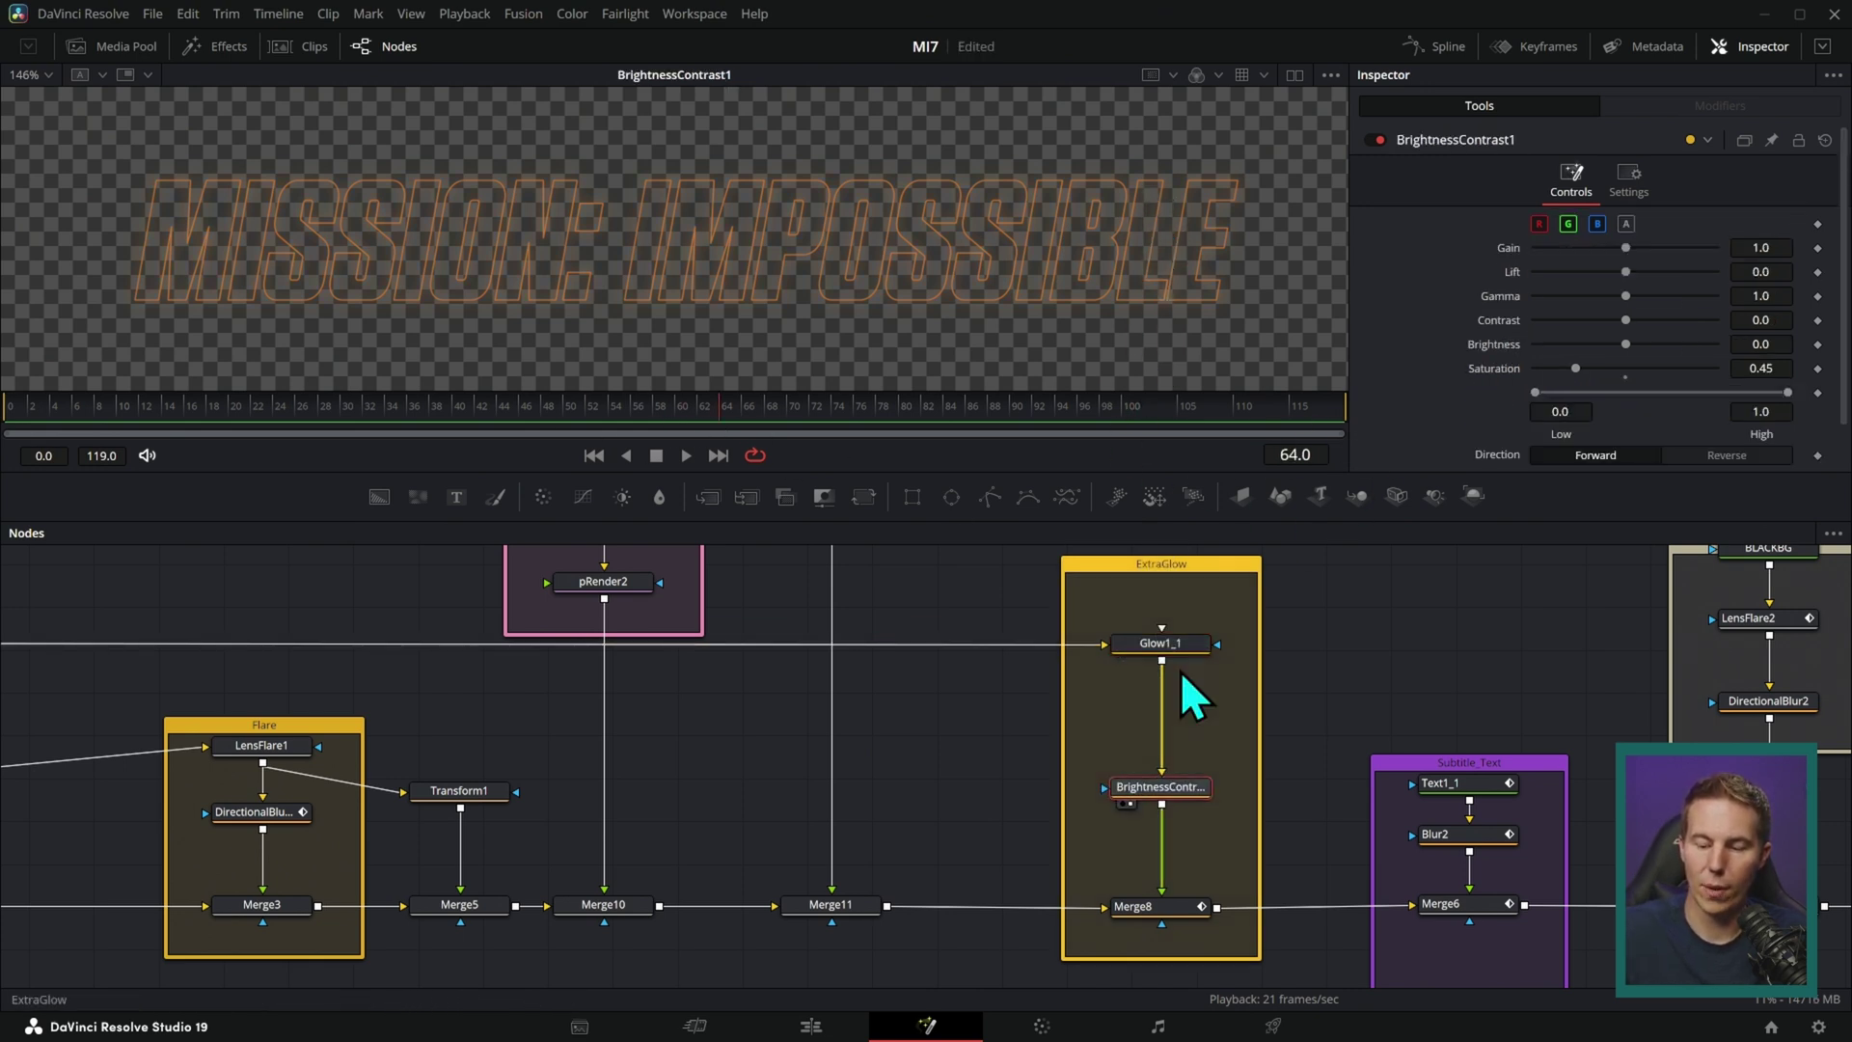
- View Merge8's composite, examine its keyframed Blend at the start of the timeline, and play the animation
{"action": "left_click_drag", "start_coordinate": [1188, 900], "coordinate": [1218, 251]}
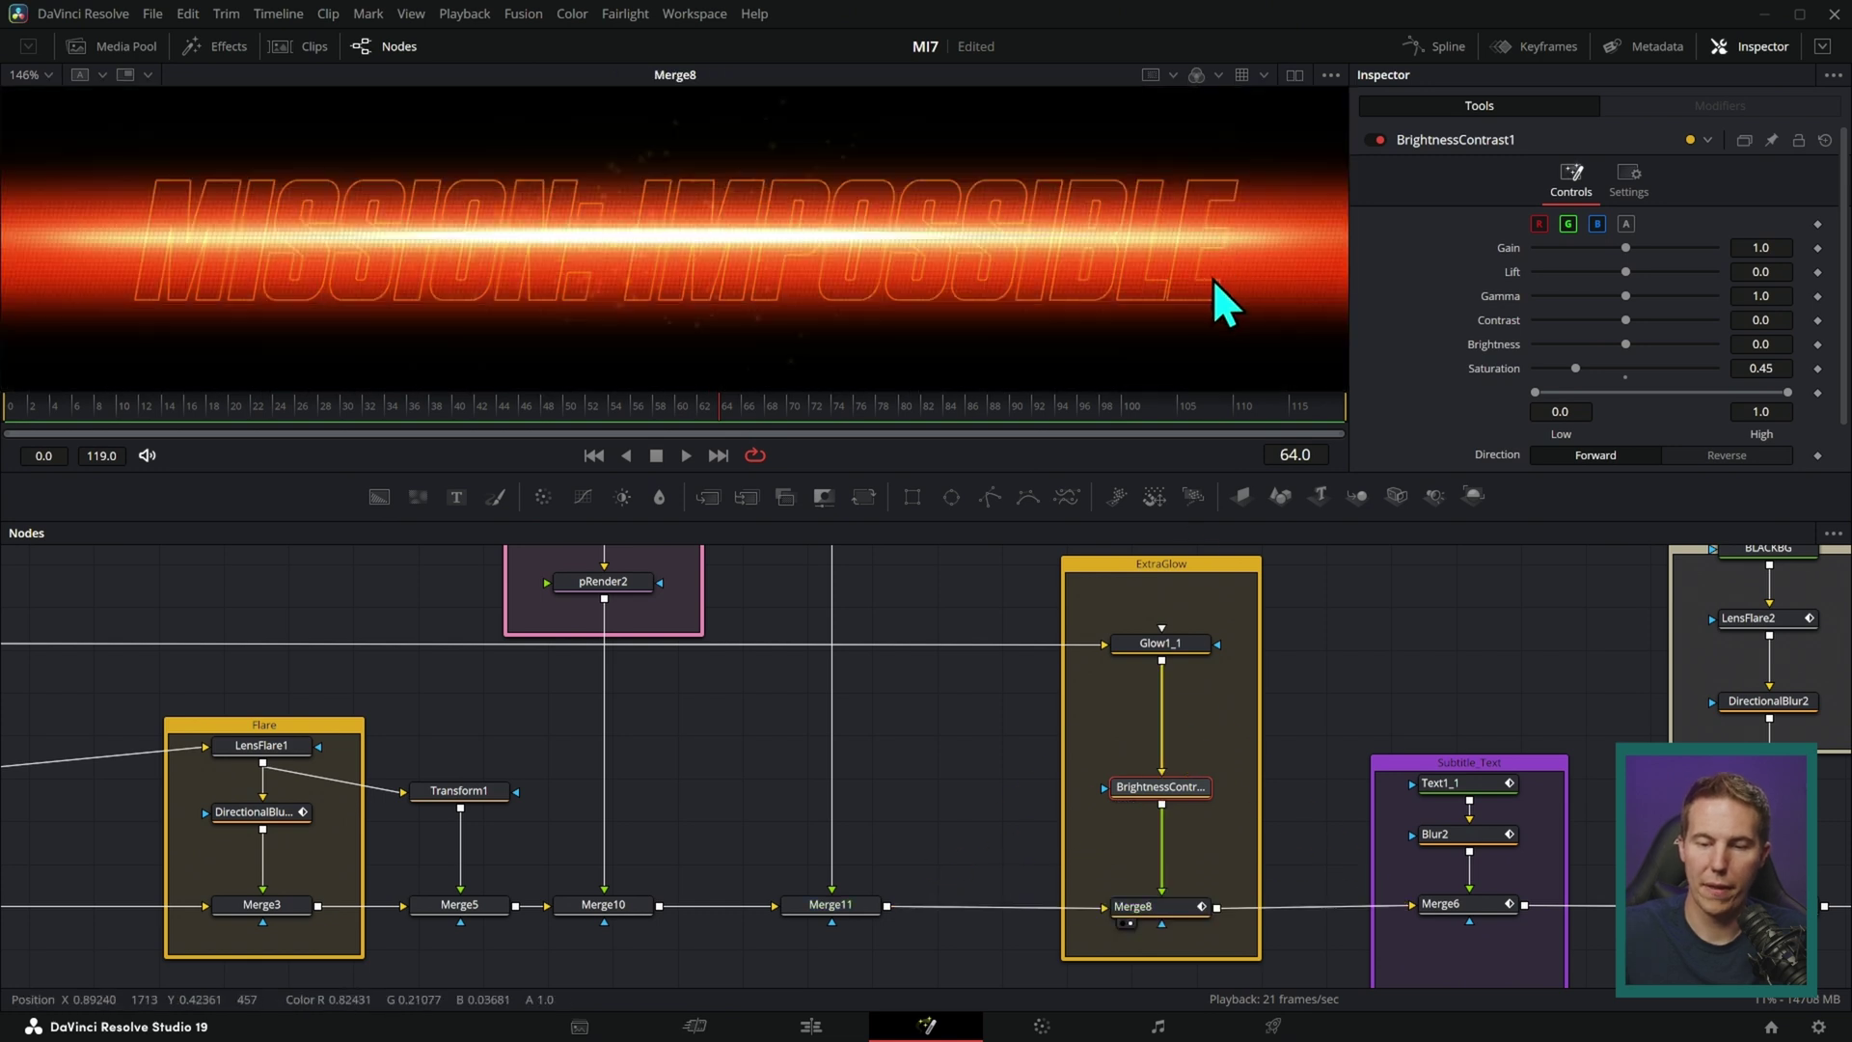
{"action": "left_click", "coordinate": [1147, 905]}
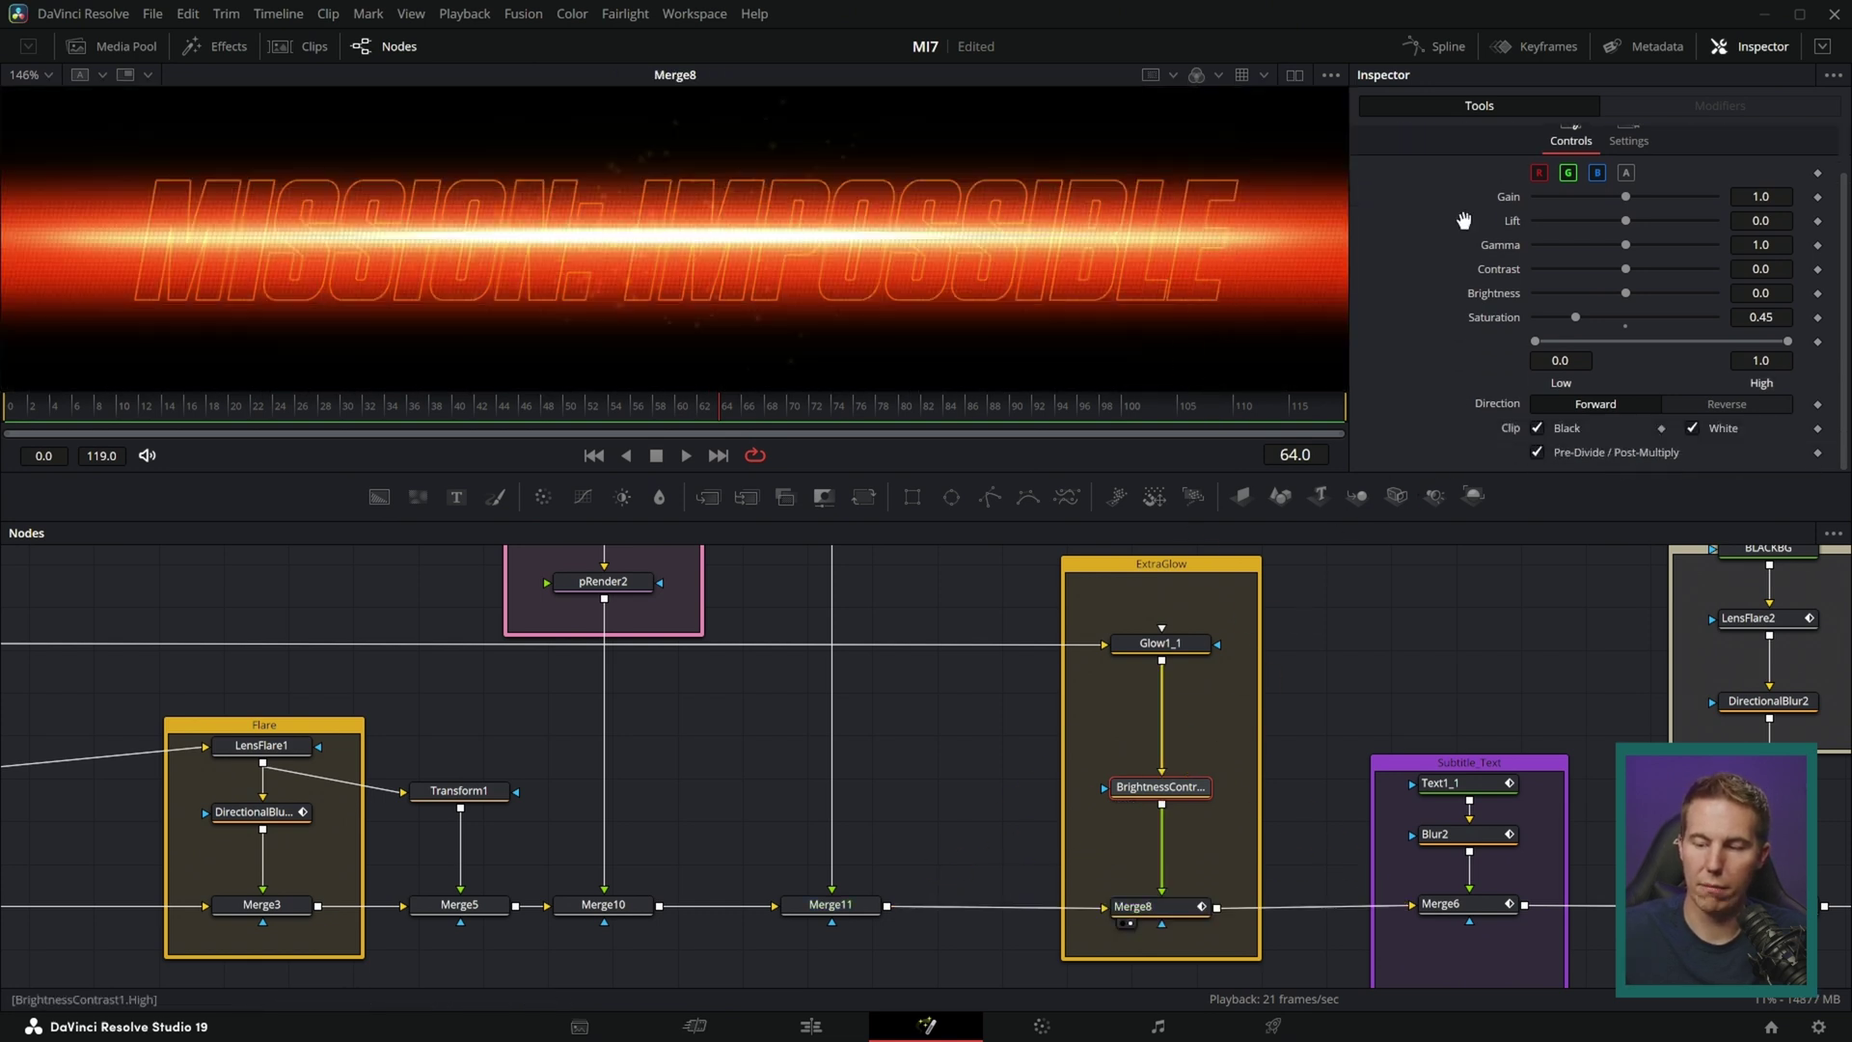
{"action": "scroll", "coordinate": [1619, 337], "scroll_direction": "down", "scroll_amount": 3}
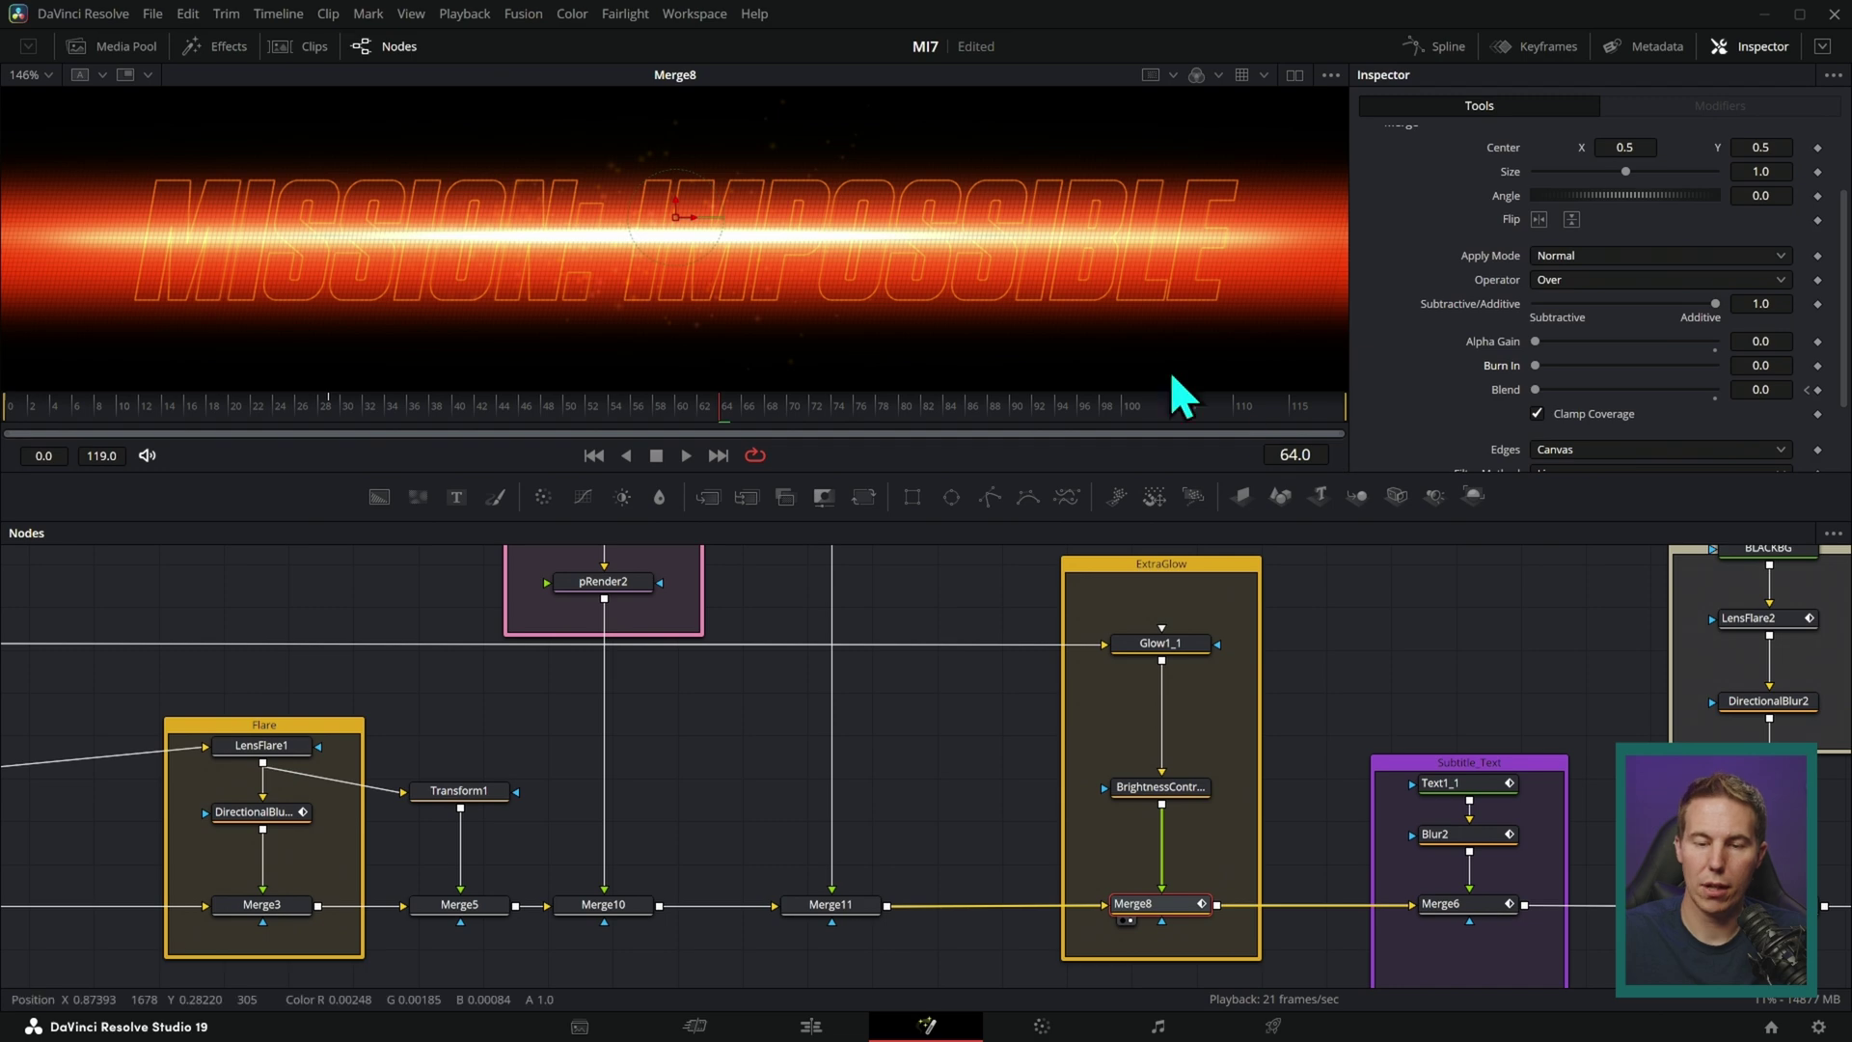
{"action": "left_click_drag", "start_coordinate": [238, 409], "coordinate": [54, 383]}
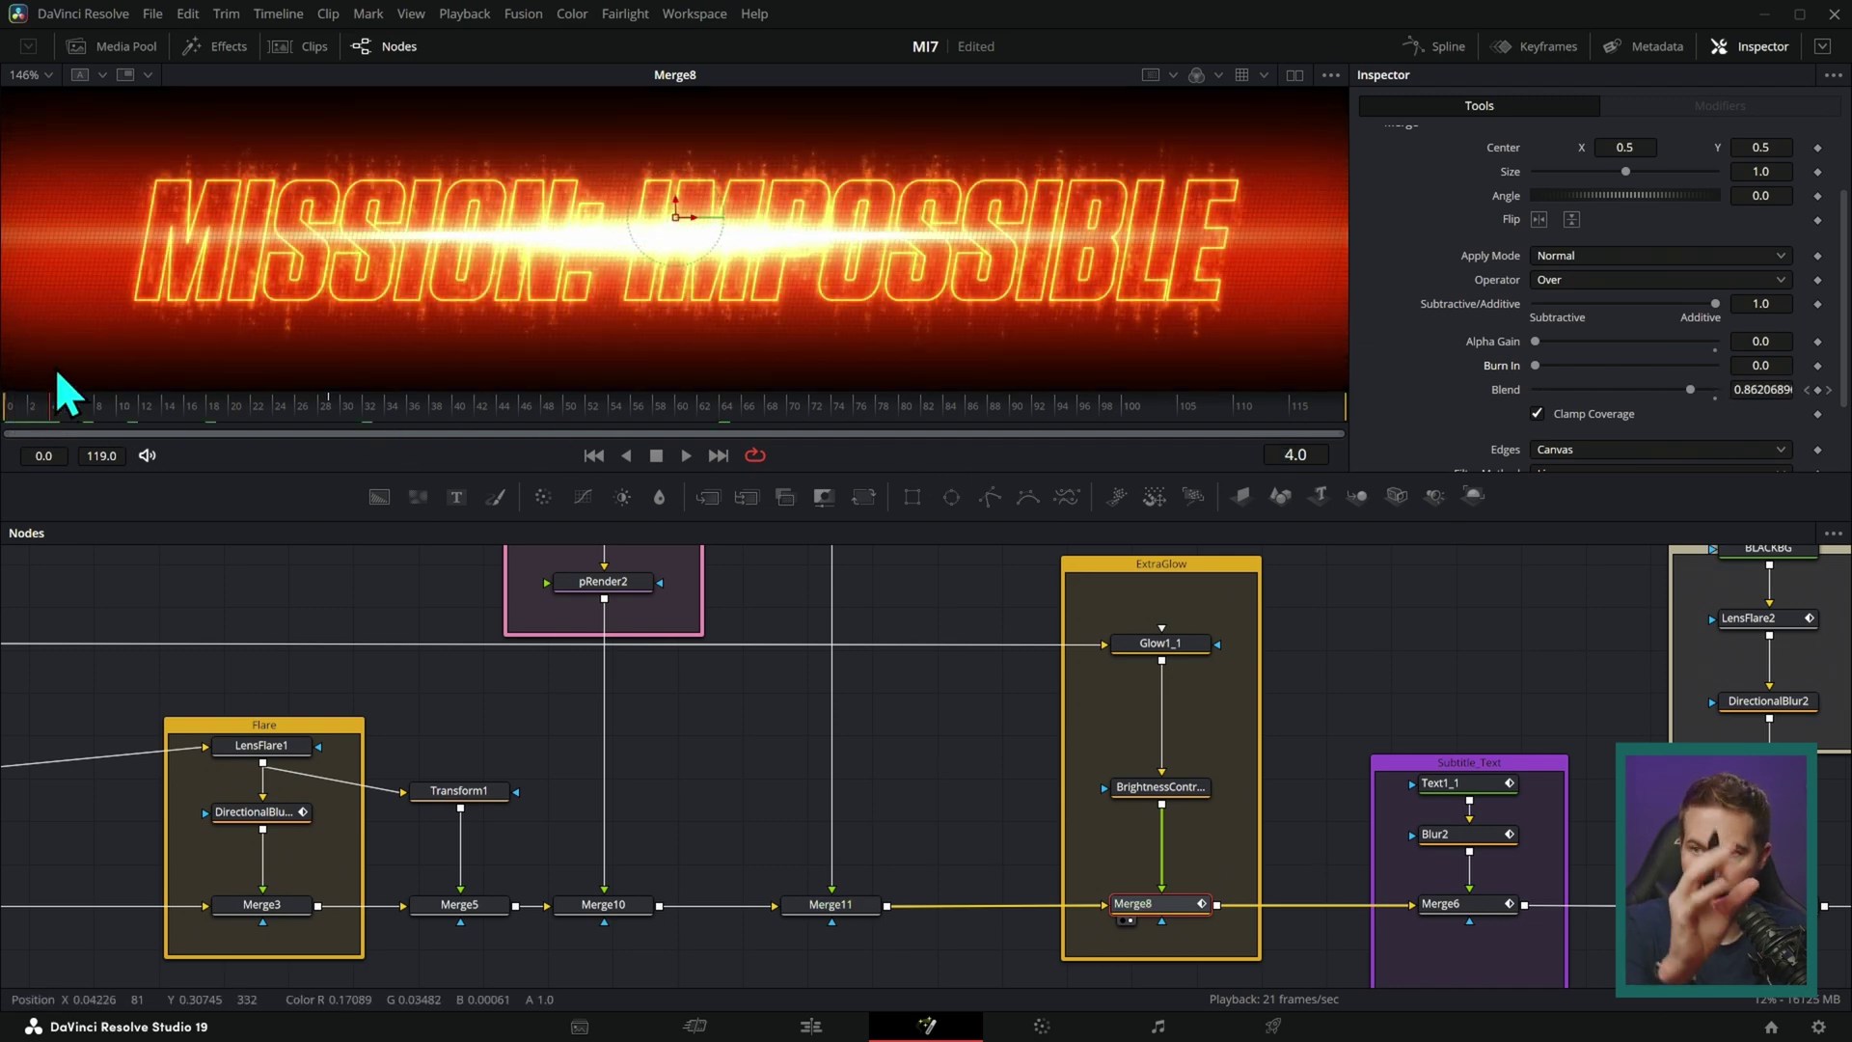
{"action": "left_click_drag", "start_coordinate": [1321, 696], "coordinate": [1160, 632]}
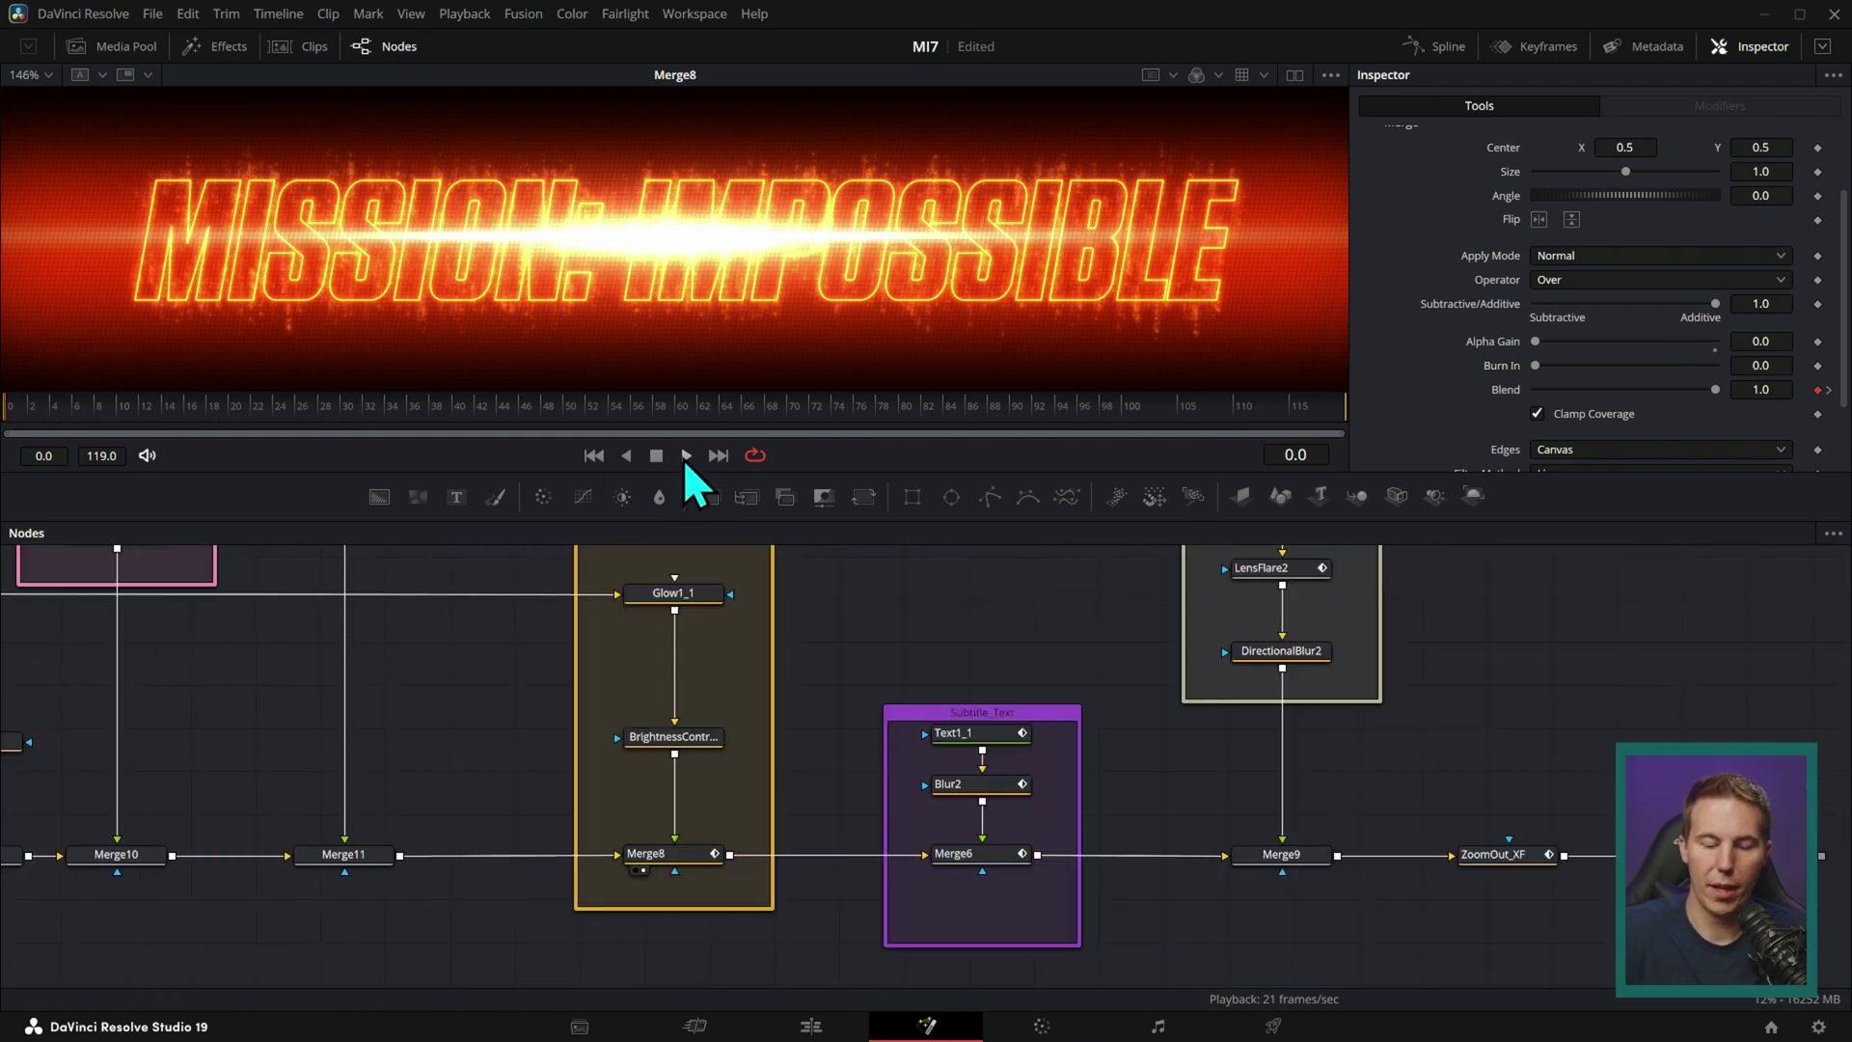
{"action": "left_click", "coordinate": [685, 457]}
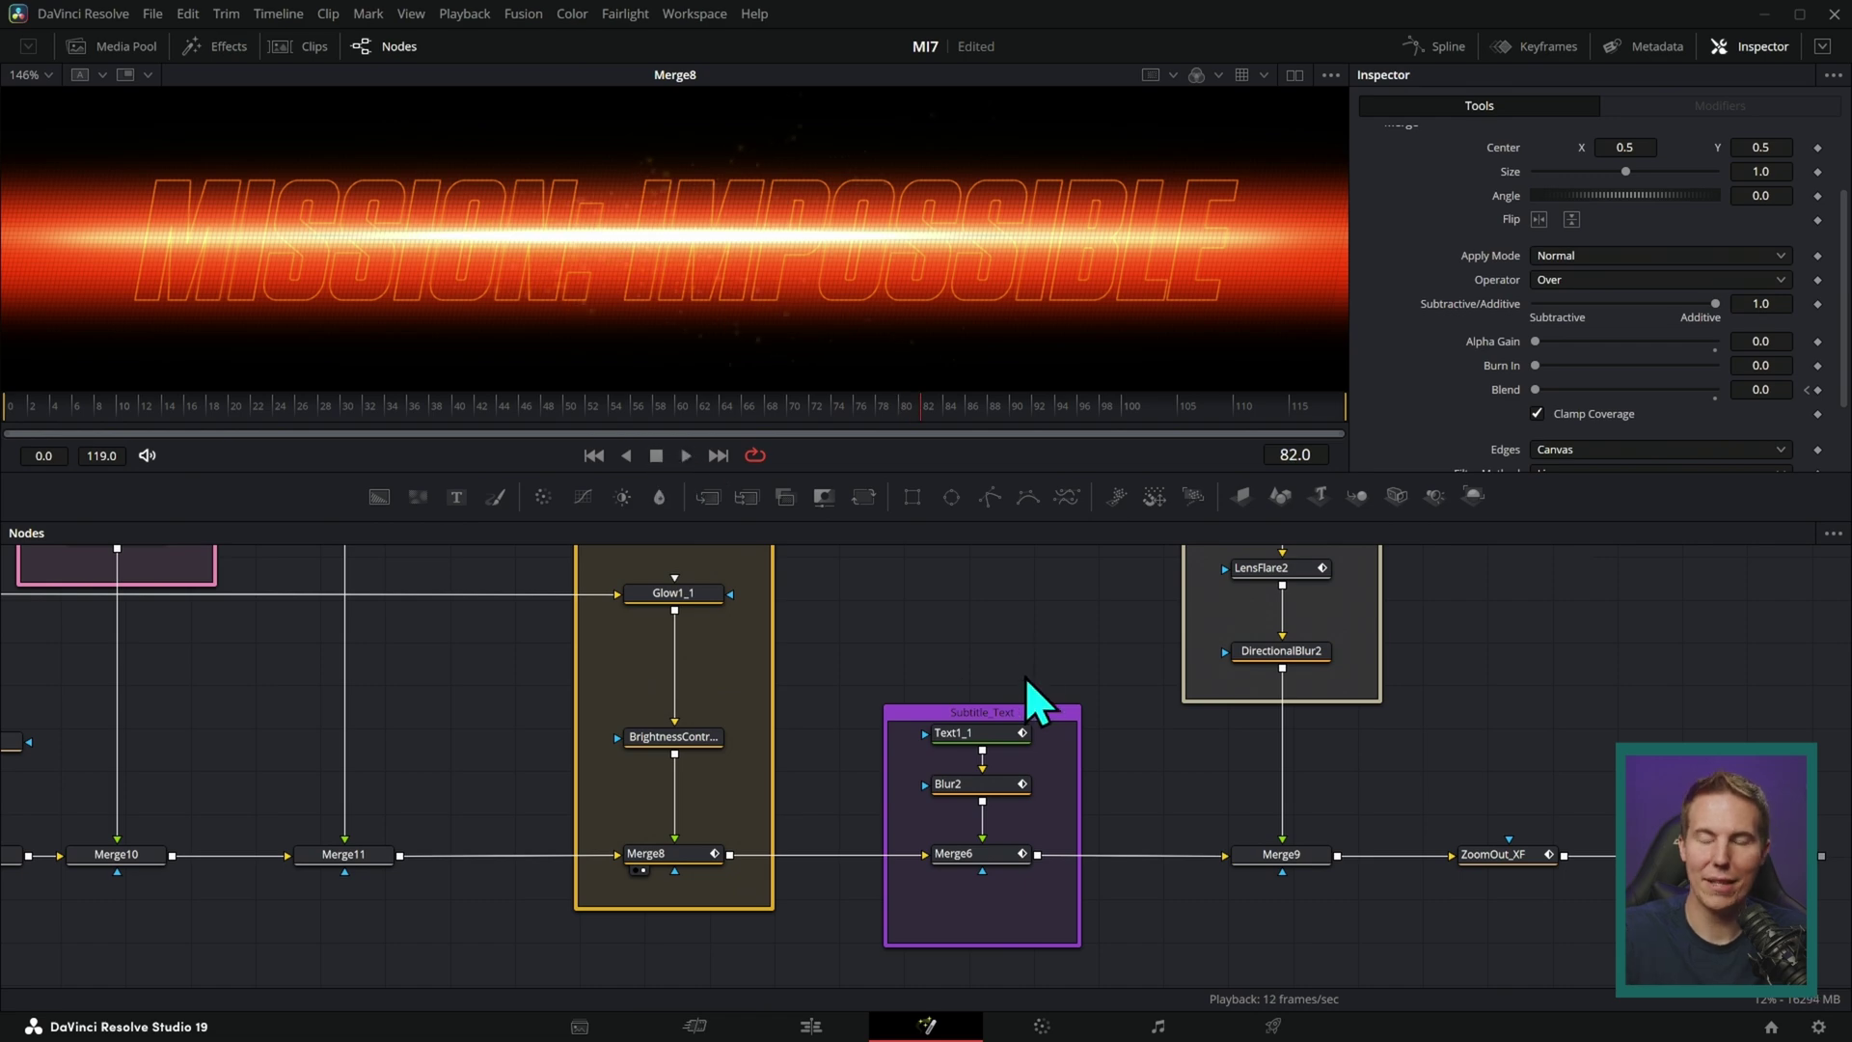
- View Text1_1 in the Subtitle_Text group and scrub through the reveal of THE FINAL RECKONING
{"action": "left_click_drag", "start_coordinate": [992, 733], "coordinate": [1070, 195]}
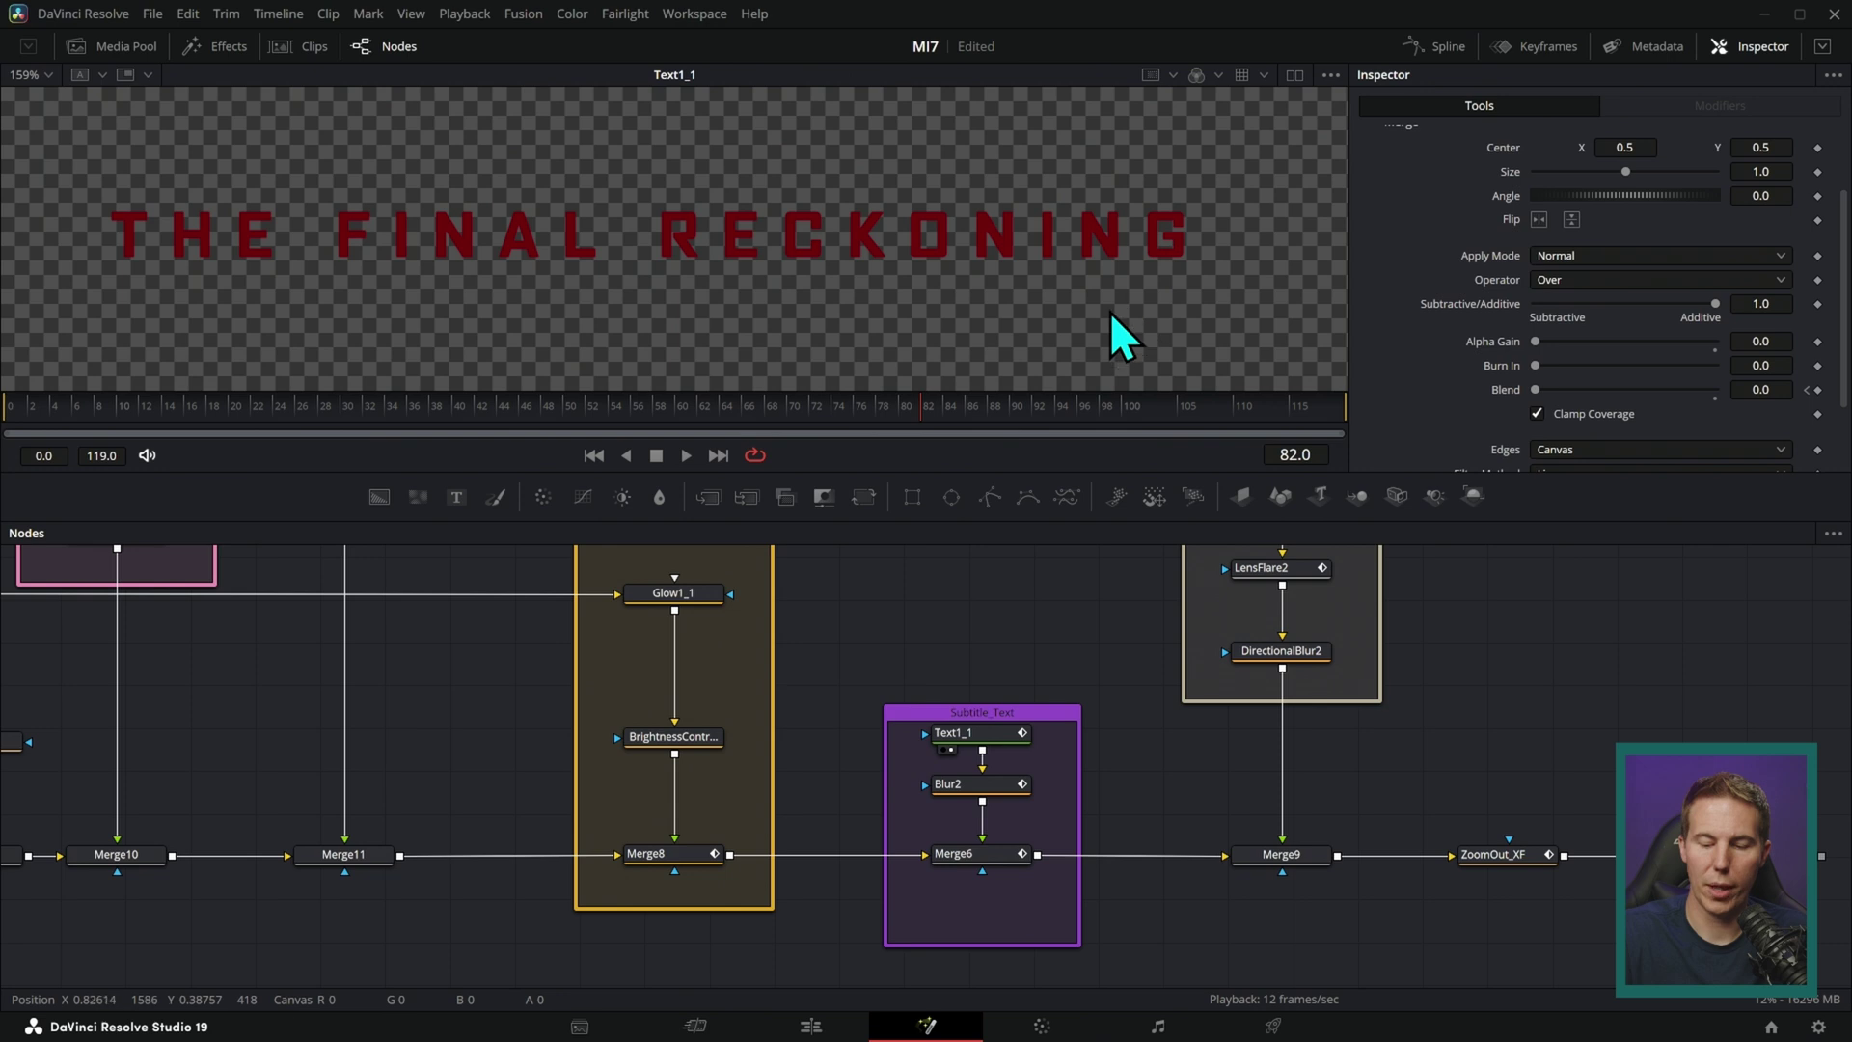
{"action": "left_click", "coordinate": [349, 403]}
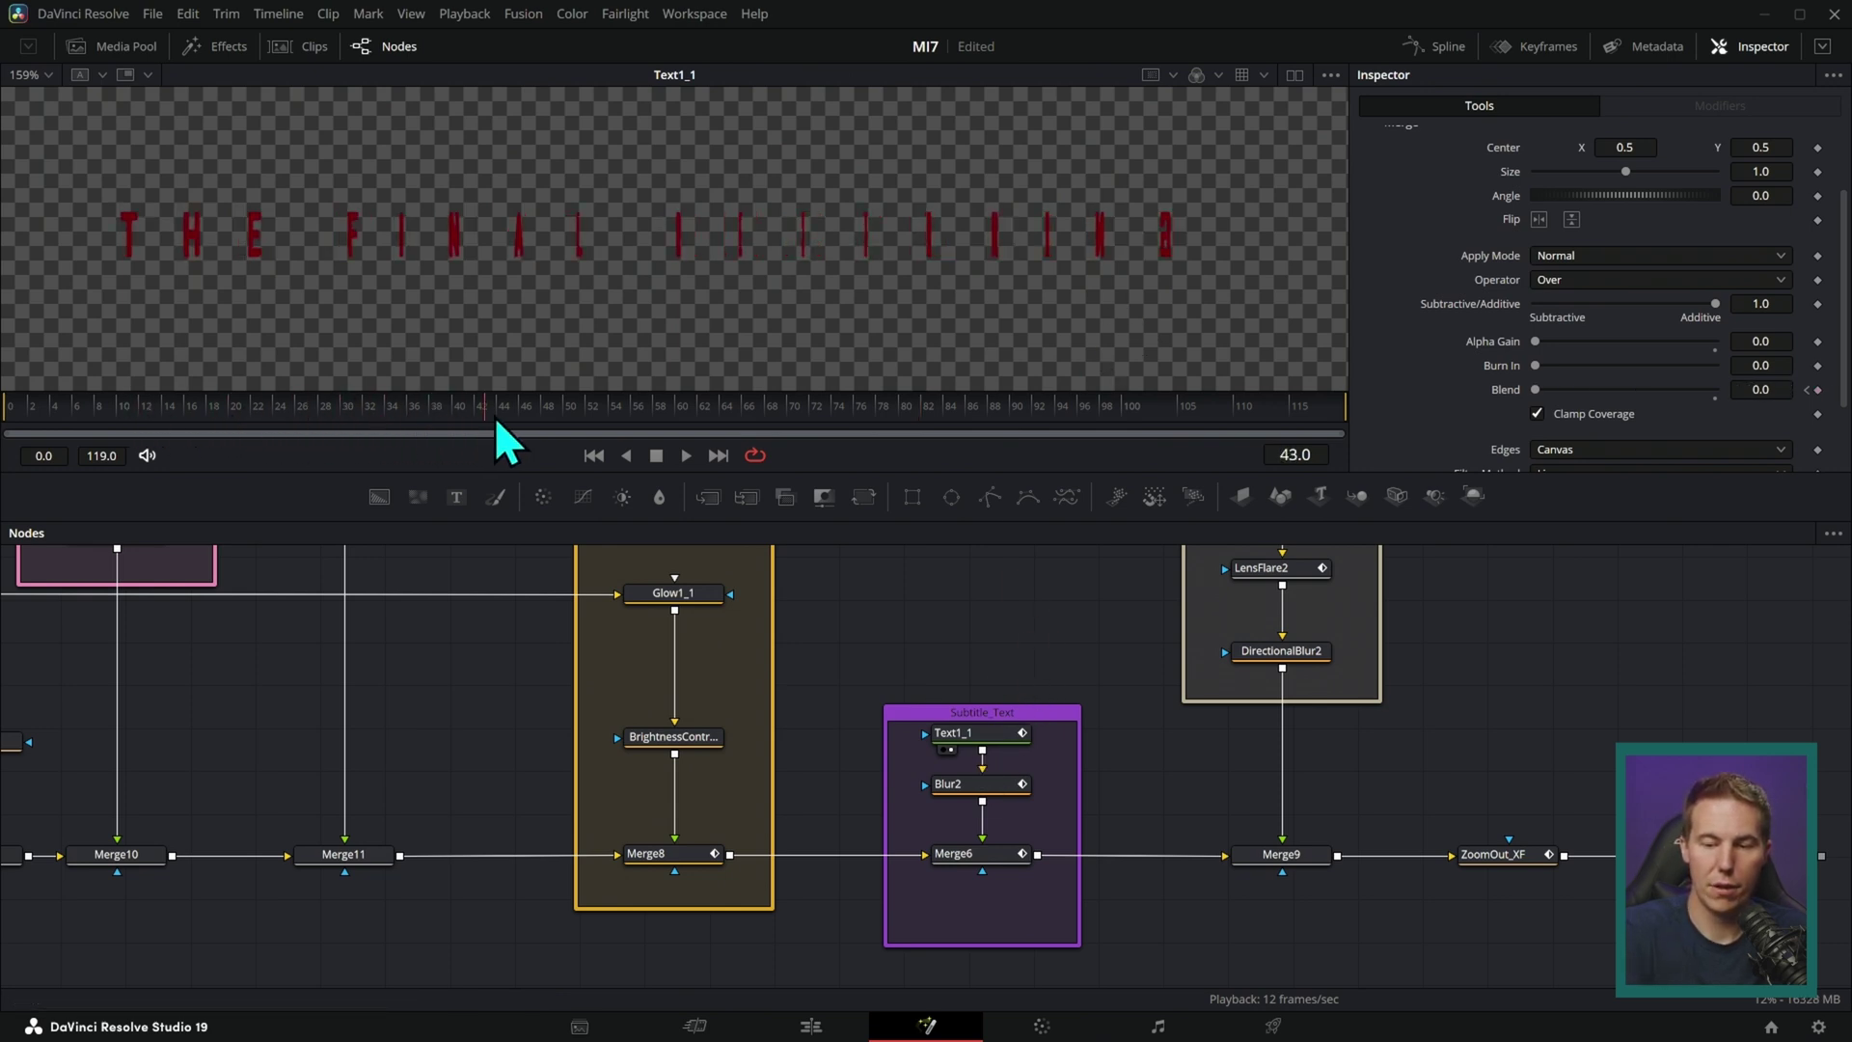
{"action": "left_click_drag", "start_coordinate": [511, 423], "coordinate": [743, 421]}
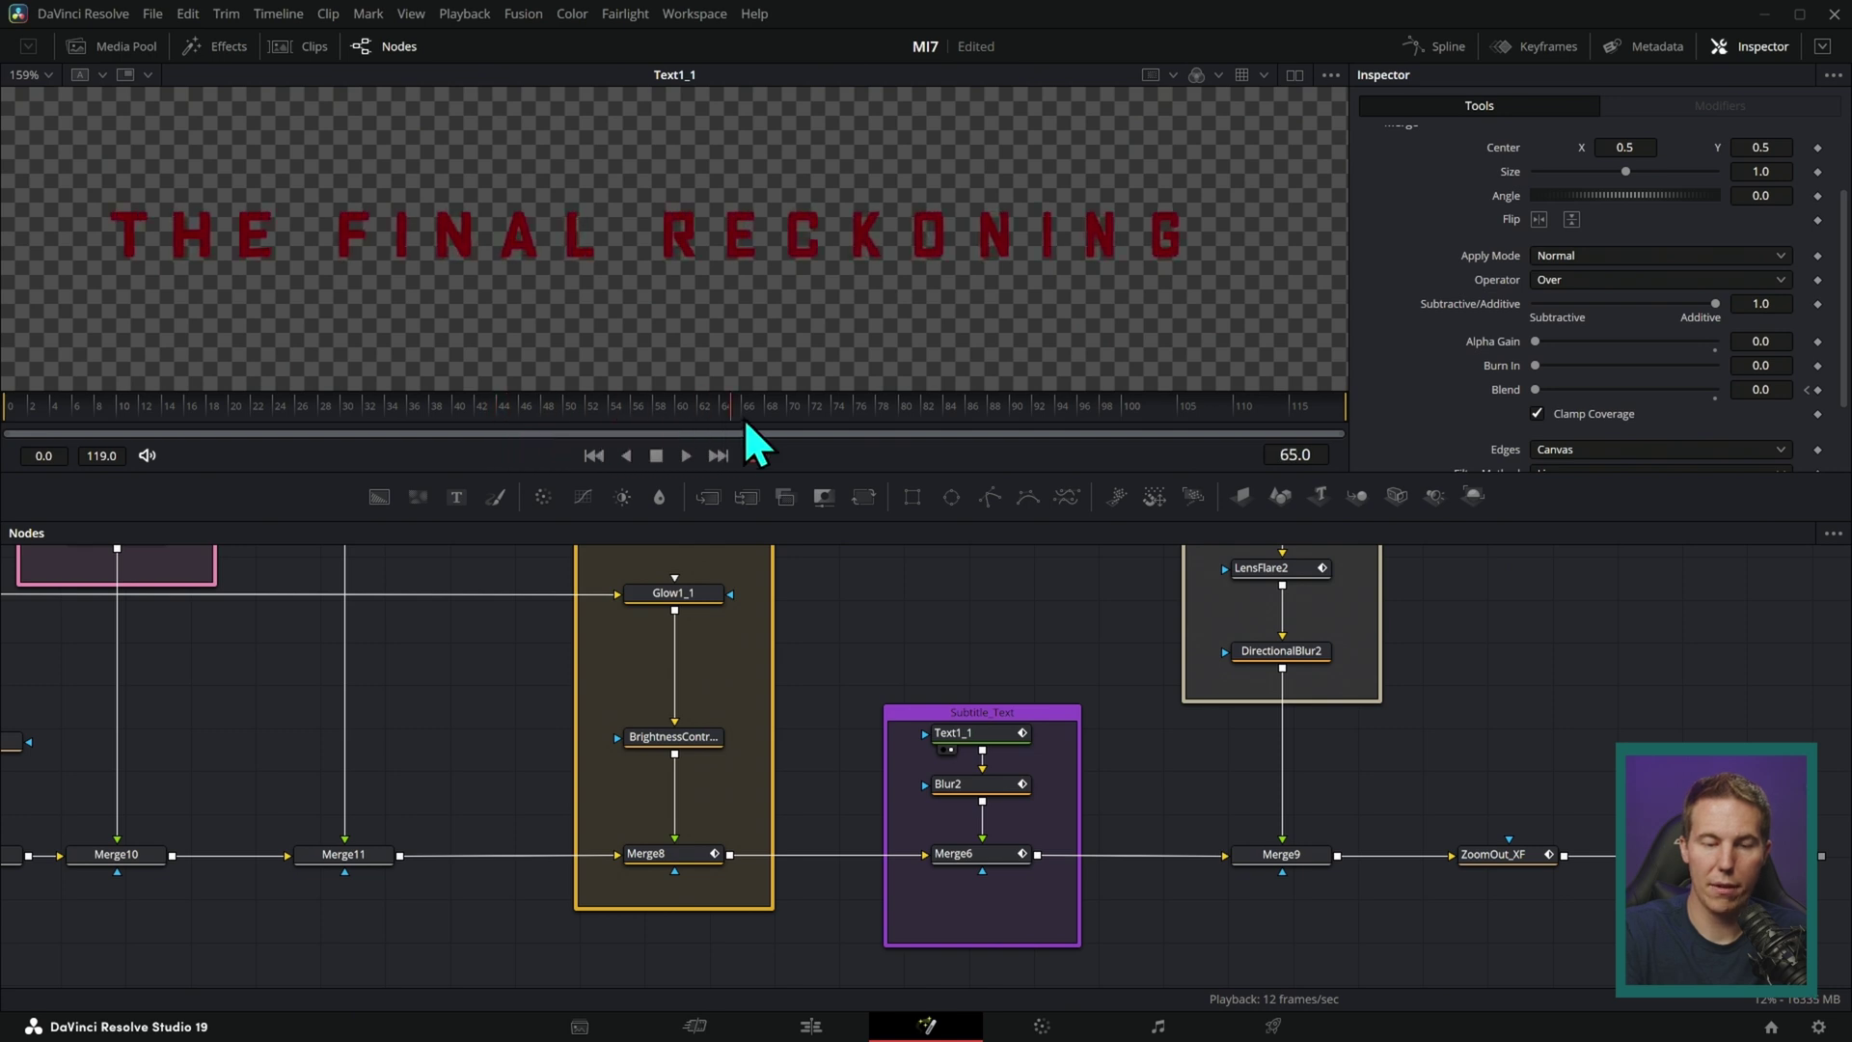
{"action": "left_click_drag", "start_coordinate": [891, 413], "coordinate": [687, 415]}
- Examine Text1_1's character Y rotation, undoing a trial change, and scrub through the blurred subtitle from Blur2
{"action": "left_click", "coordinate": [993, 735]}
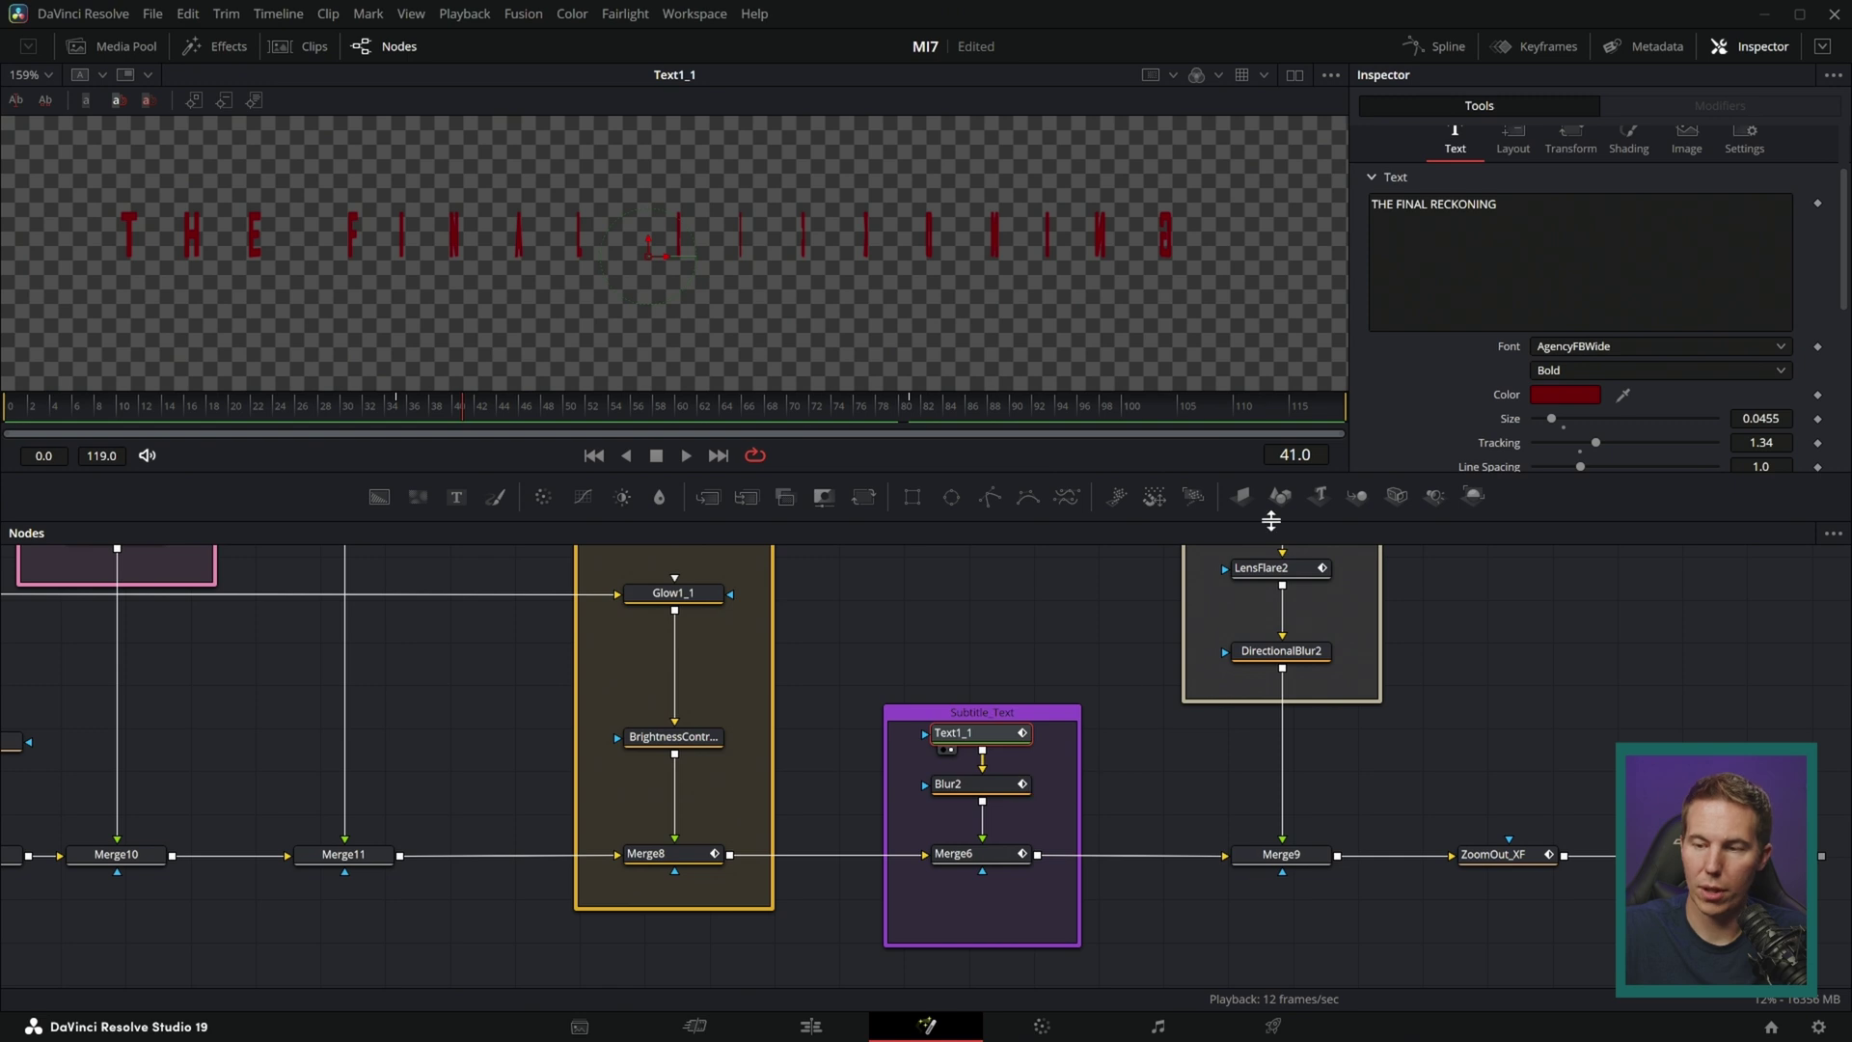
{"action": "left_click", "coordinate": [1569, 142]}
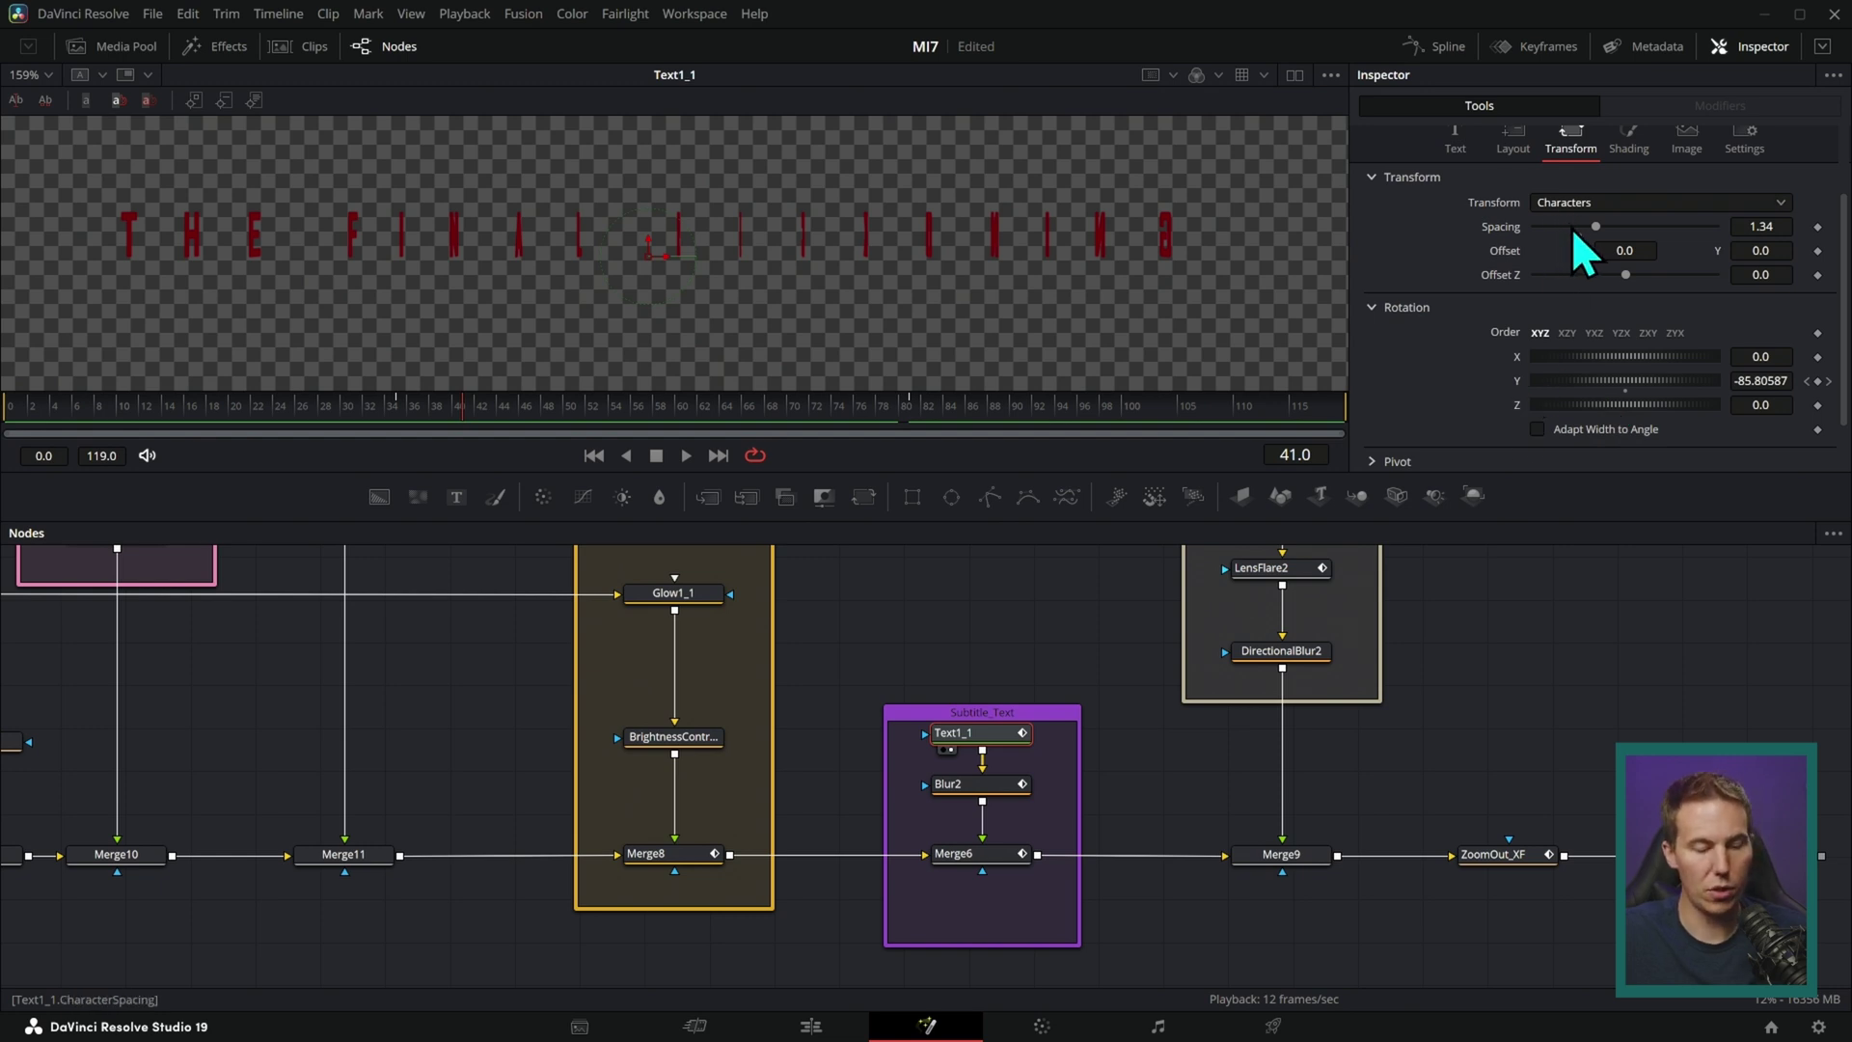
{"action": "mouse_move", "coordinate": [1683, 383]}
{"action": "left_mouse_down"}
{"action": "mouse_move", "coordinate": [1701, 384]}
{"action": "mouse_move", "coordinate": [1587, 387]}
{"action": "mouse_move", "coordinate": [1693, 391]}
{"action": "mouse_move", "coordinate": [1663, 398]}
{"action": "left_mouse_up"}
{"action": "key", "text": "ctrl+z"}
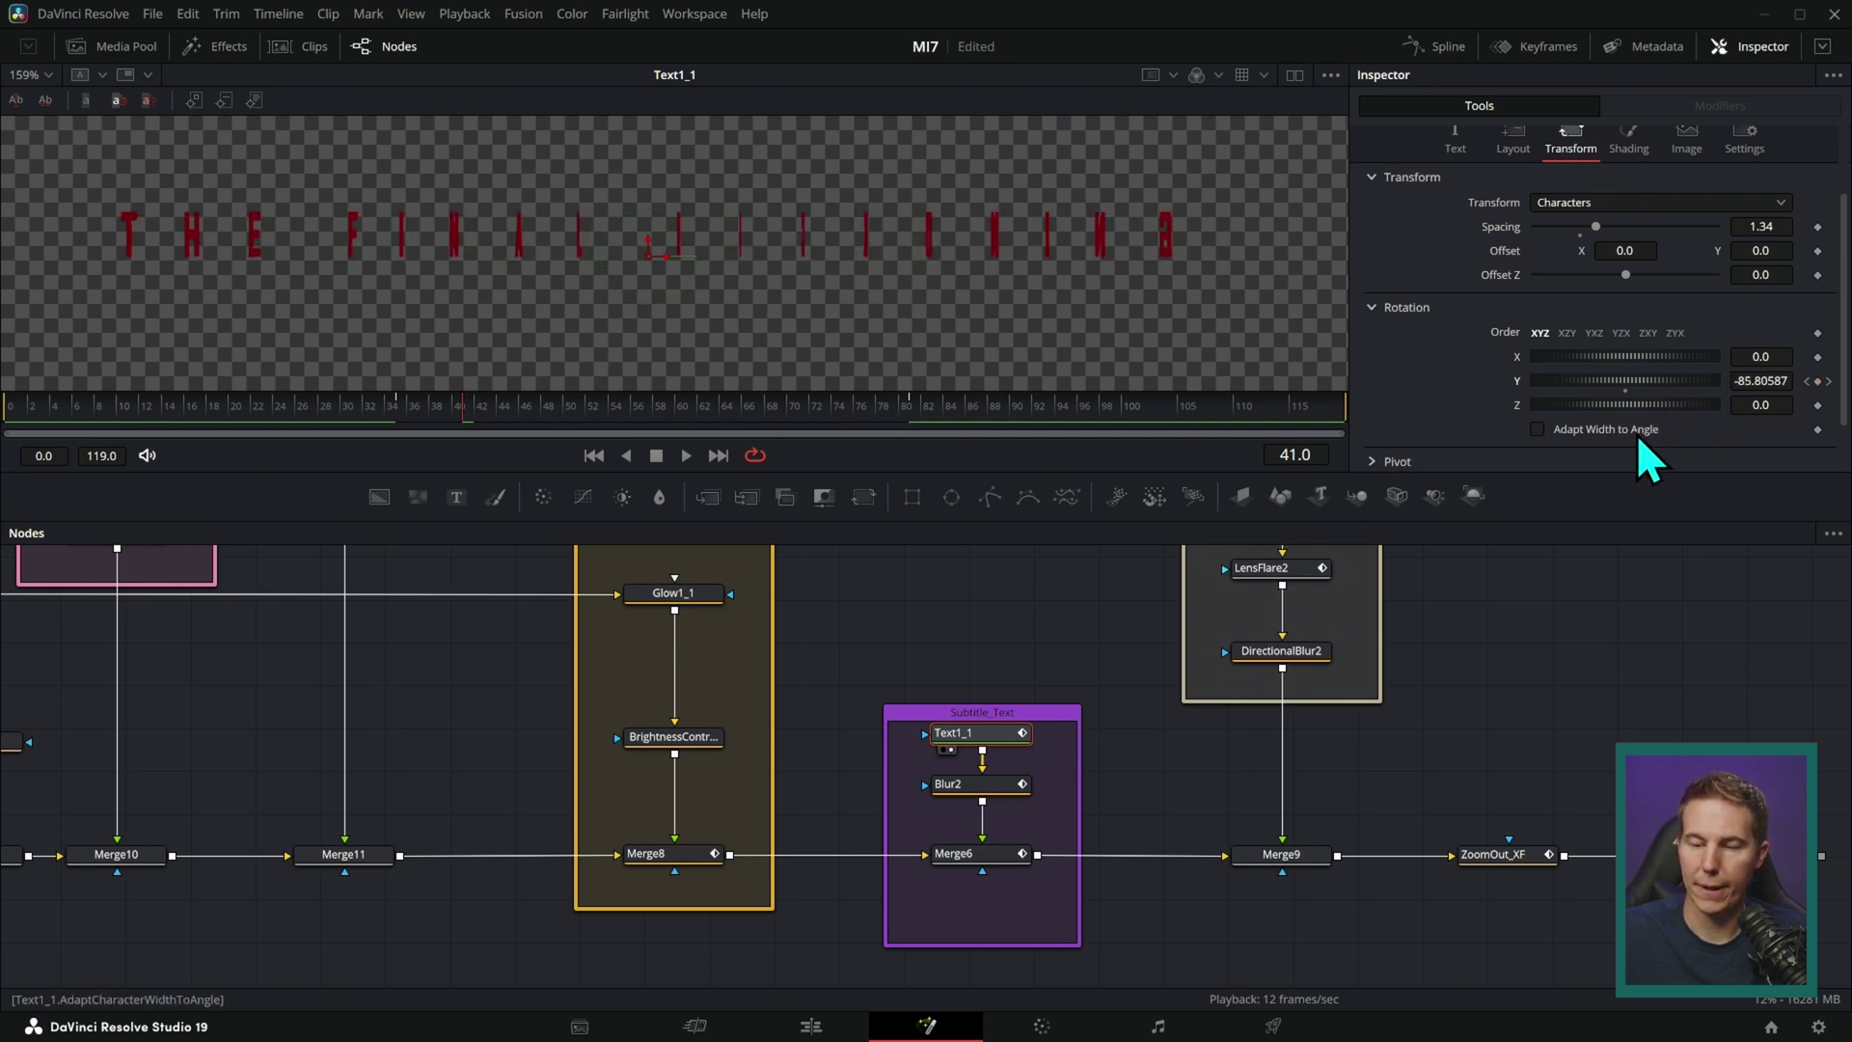
{"action": "left_click_drag", "start_coordinate": [465, 407], "coordinate": [912, 409]}
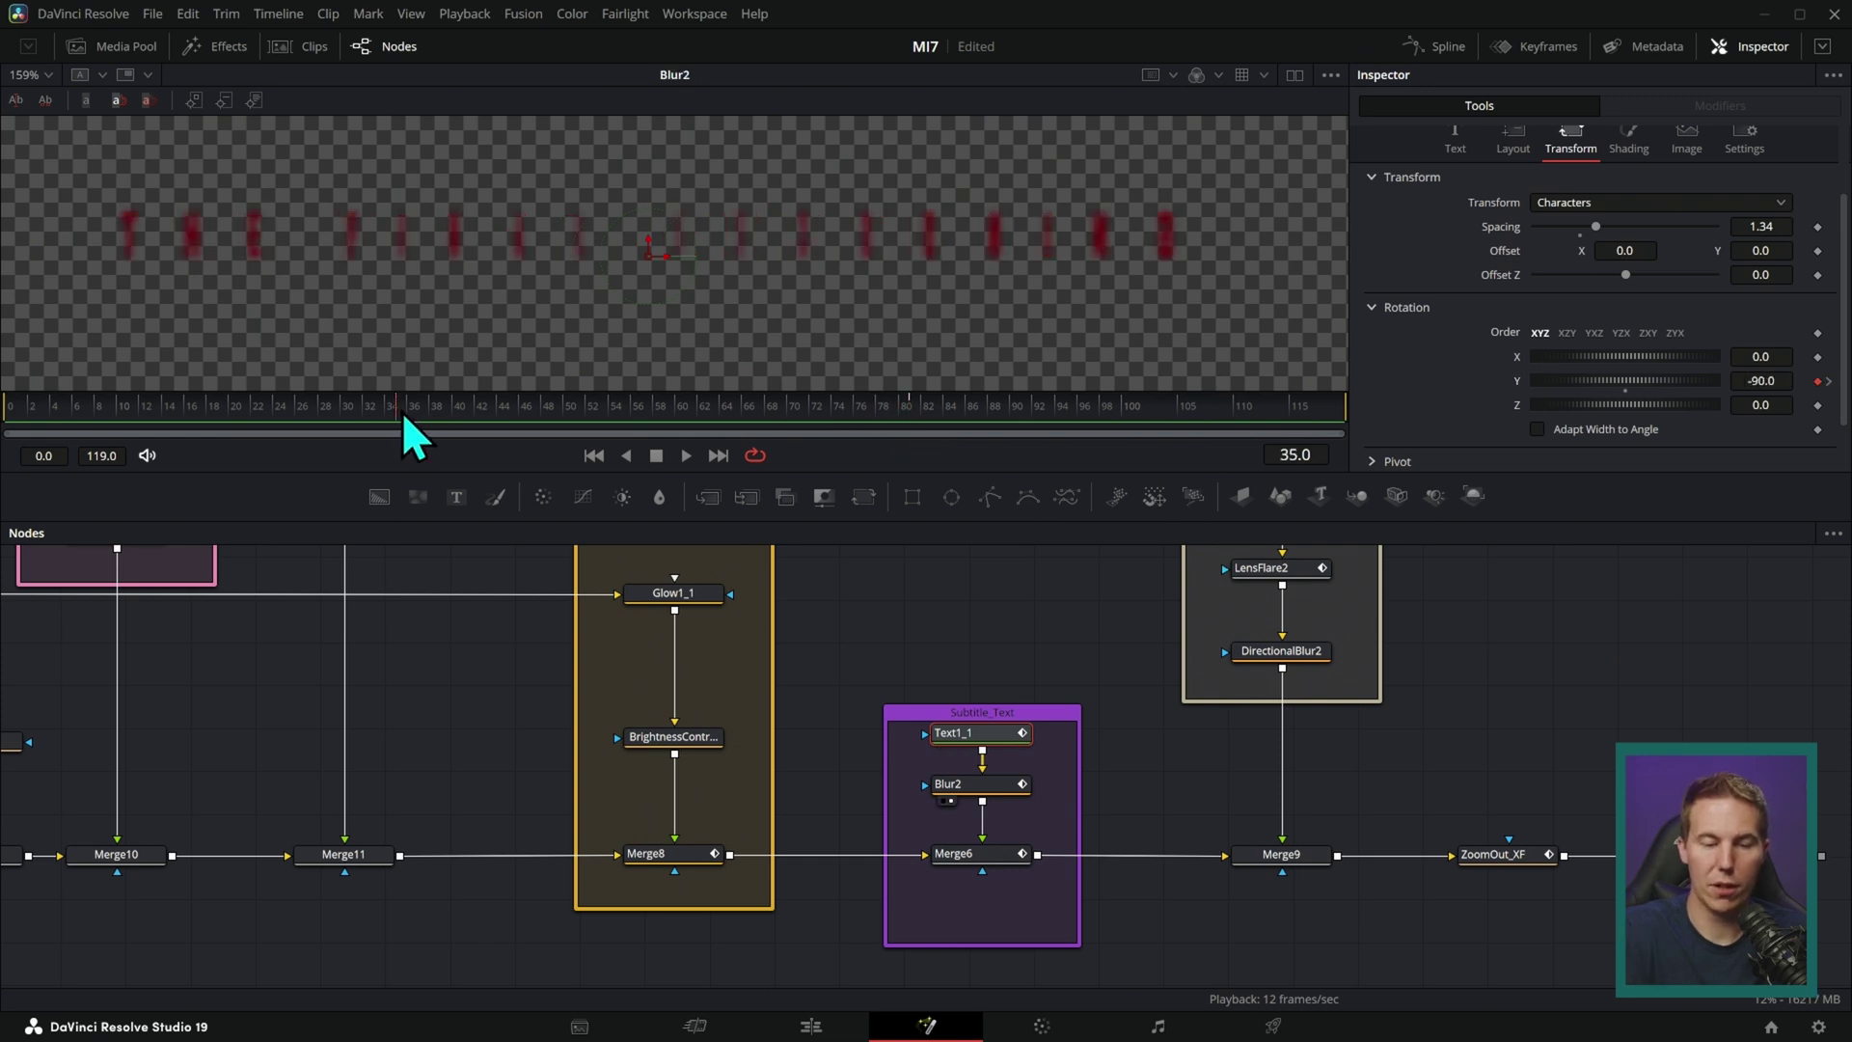
{"action": "left_click_drag", "start_coordinate": [458, 415], "coordinate": [766, 405]}
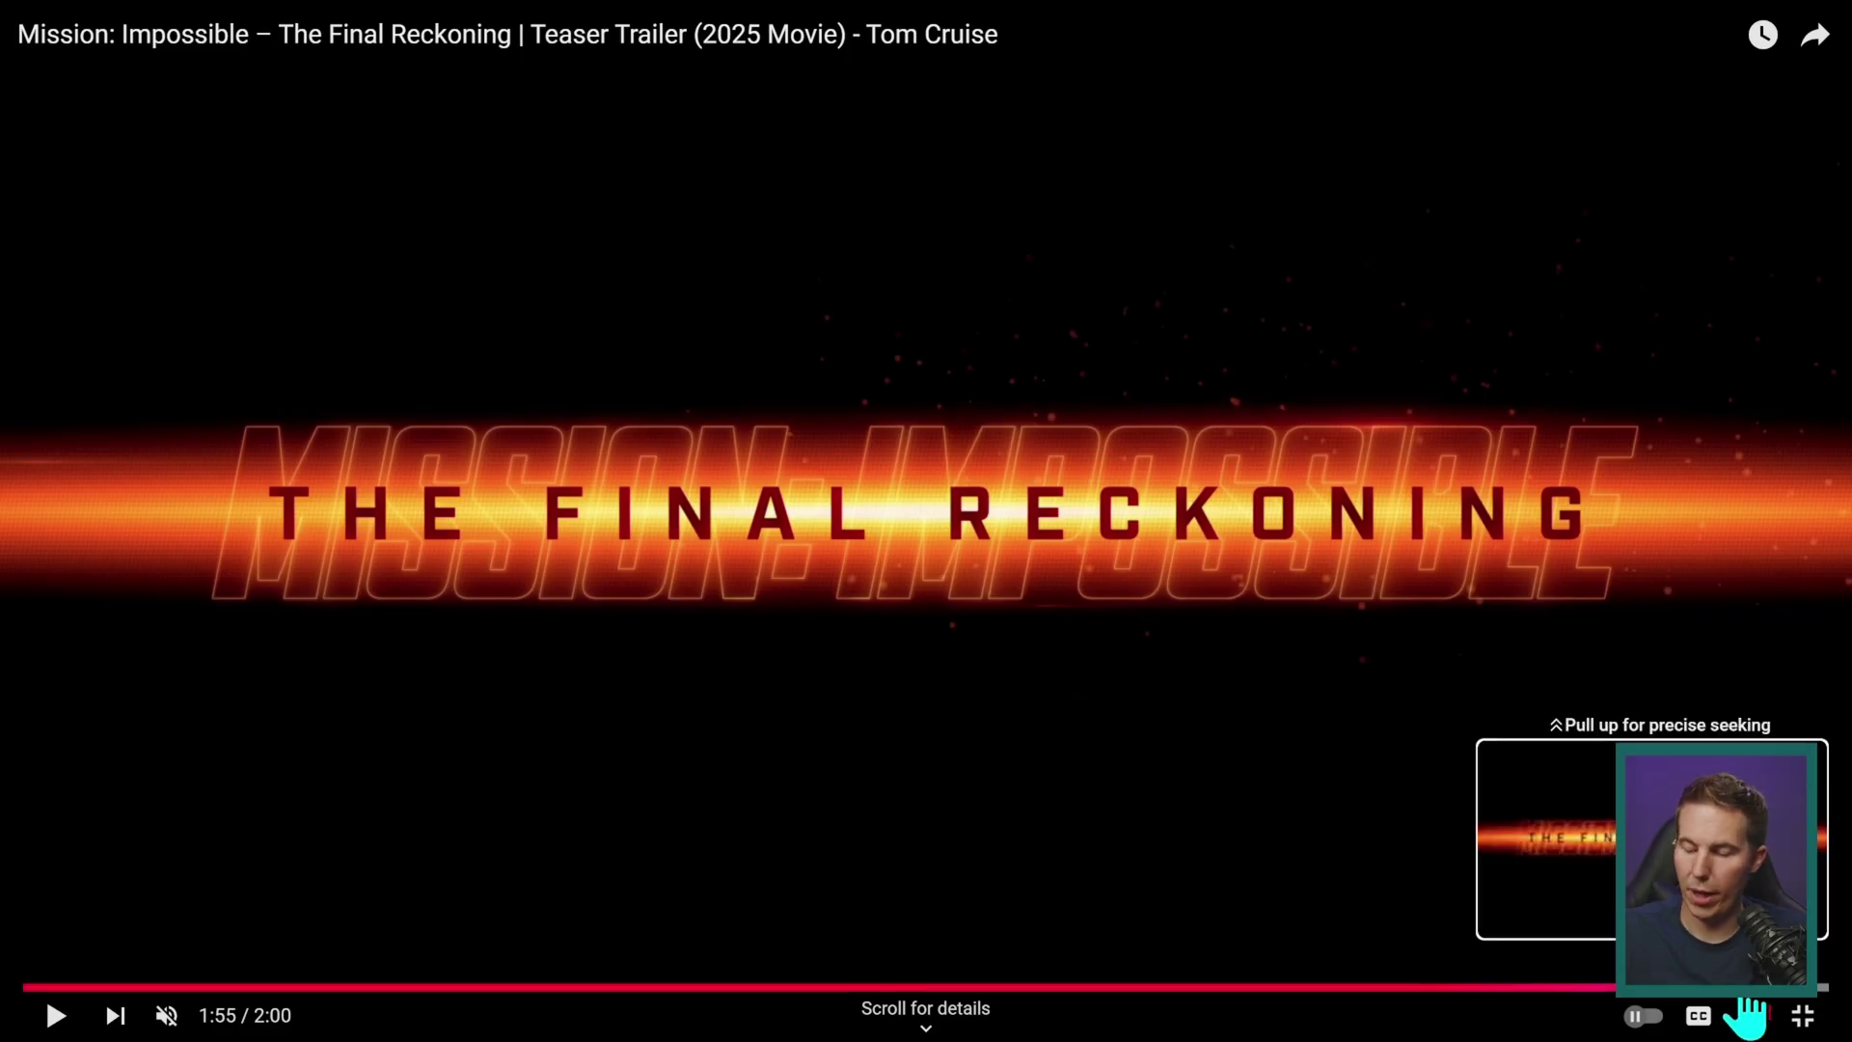
- Switch to the YouTube teaser trailer and examine the subtitle reveal around 1:53 to 1:54 in short play and pause bursts
{"action": "left_click_drag", "start_coordinate": [1733, 999], "coordinate": [1716, 999]}
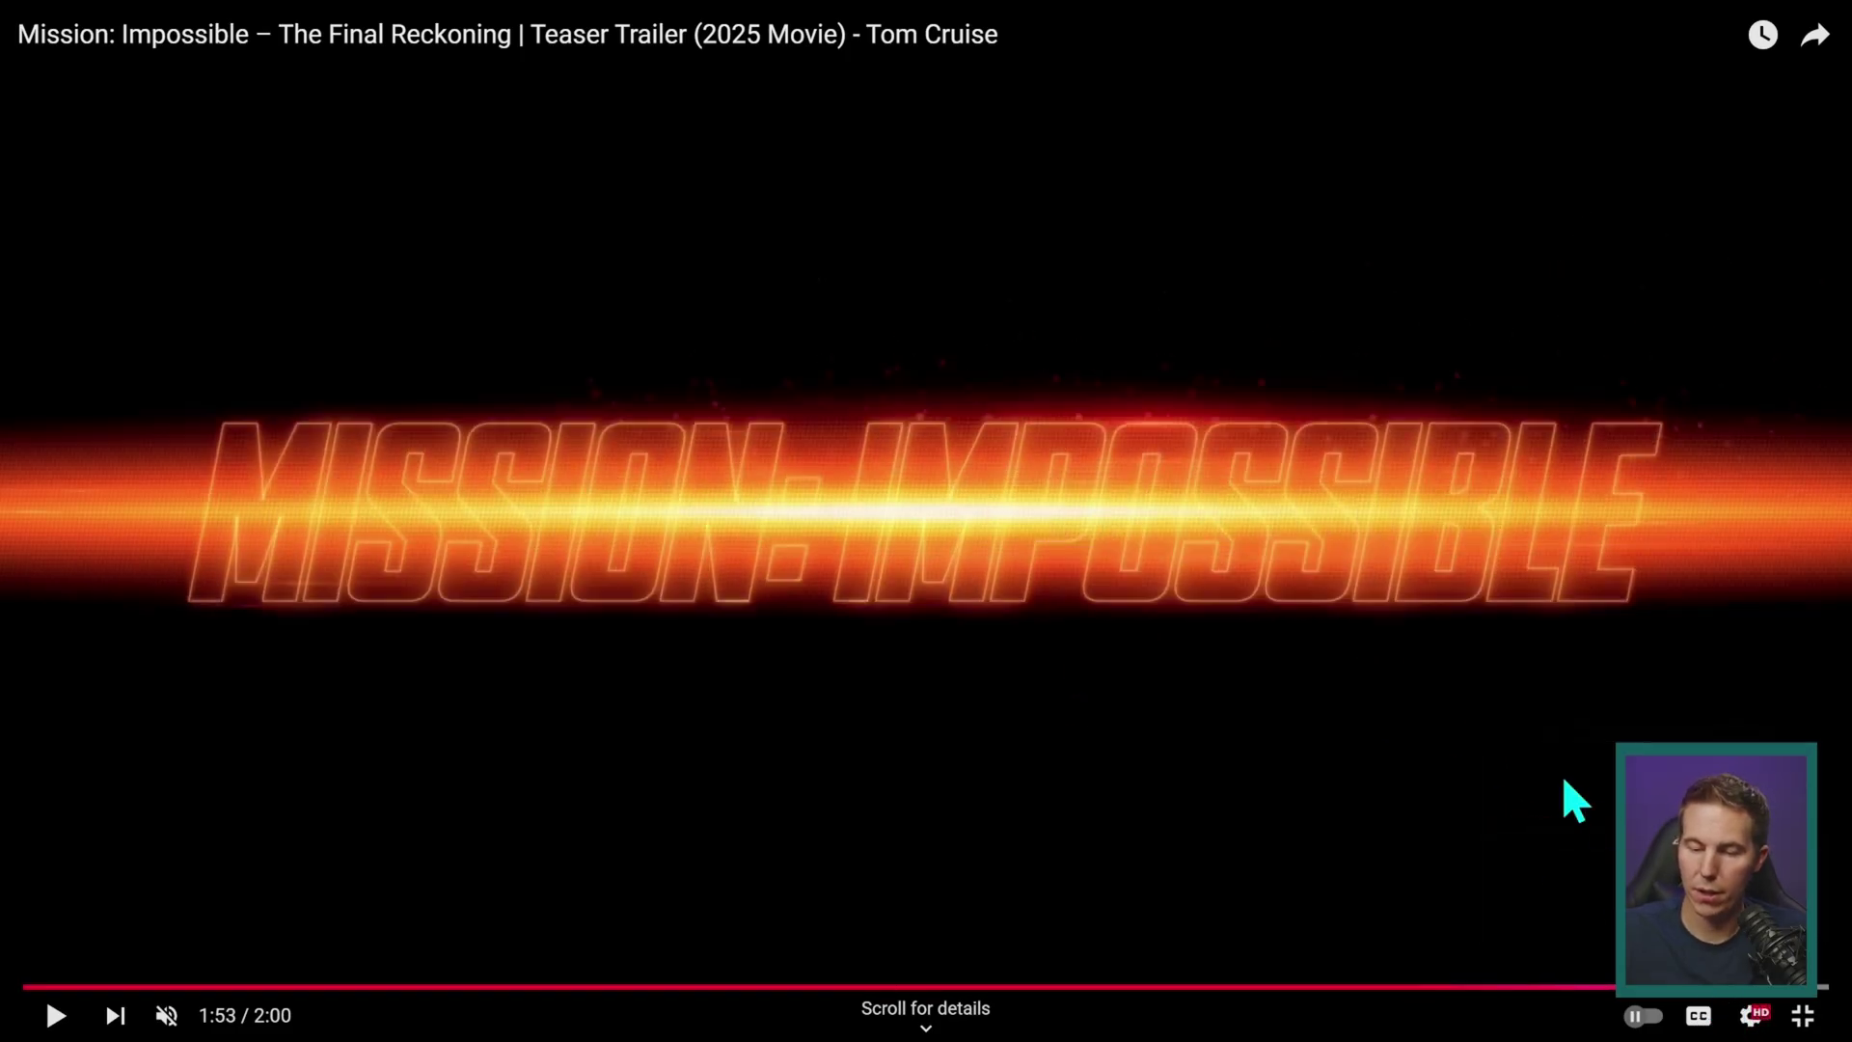
{"action": "left_click", "coordinate": [1381, 556]}
{"action": "left_click", "coordinate": [1374, 556]}
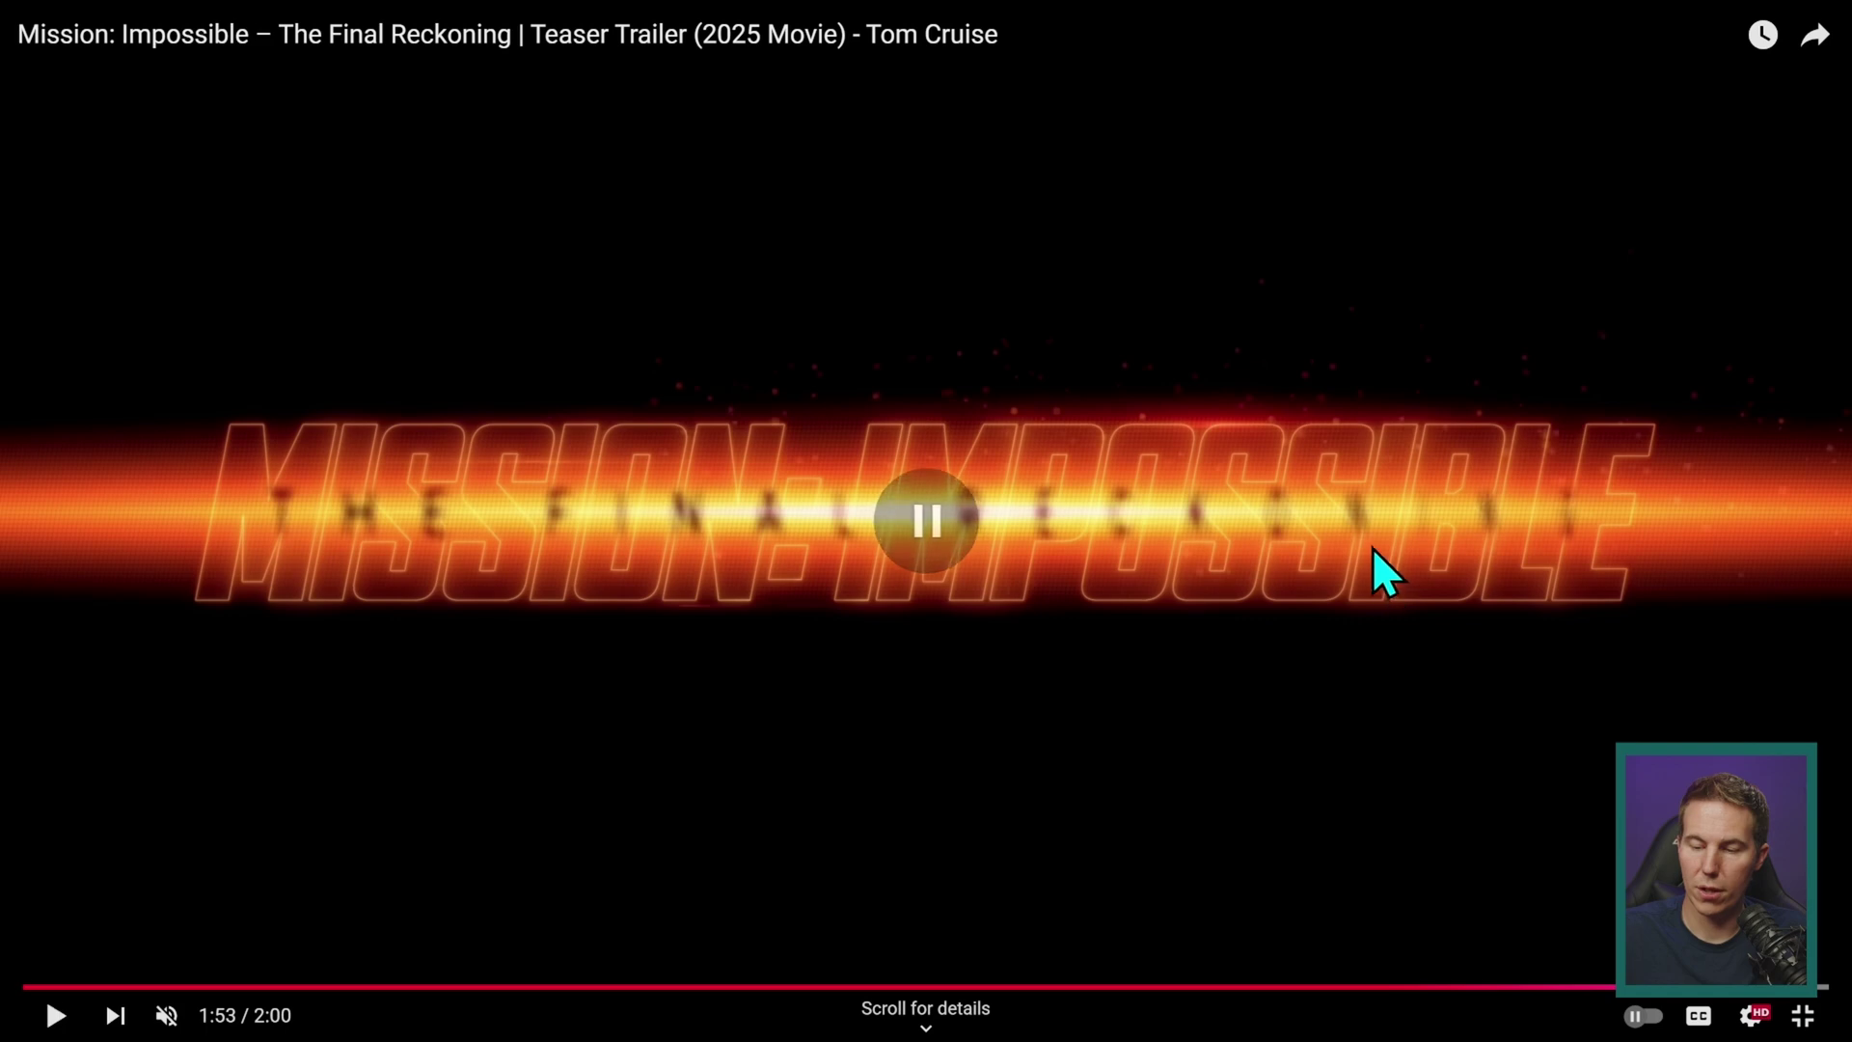
{"action": "left_click", "coordinate": [1304, 551]}
{"action": "left_click", "coordinate": [1300, 553]}
{"action": "left_click", "coordinate": [1317, 548]}
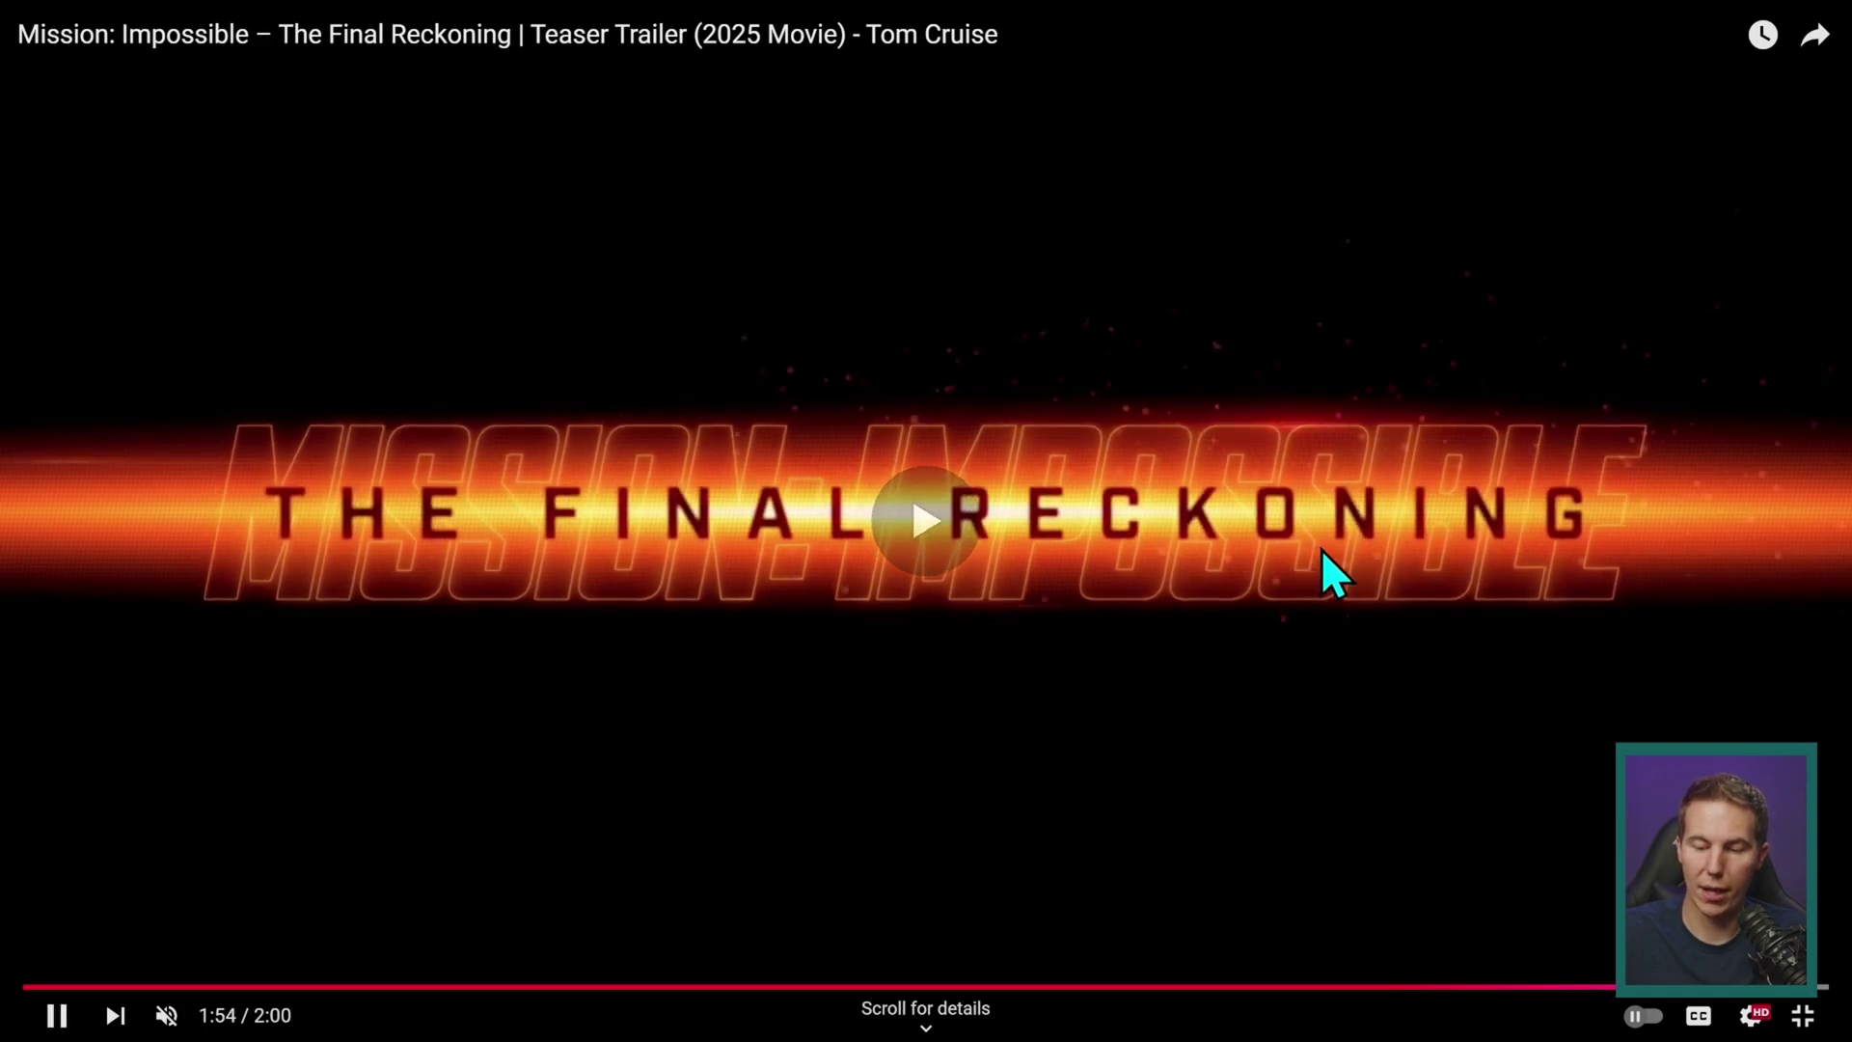
{"action": "left_click", "coordinate": [1326, 550]}
{"action": "left_click", "coordinate": [1379, 548]}
{"action": "left_click", "coordinate": [1377, 552]}
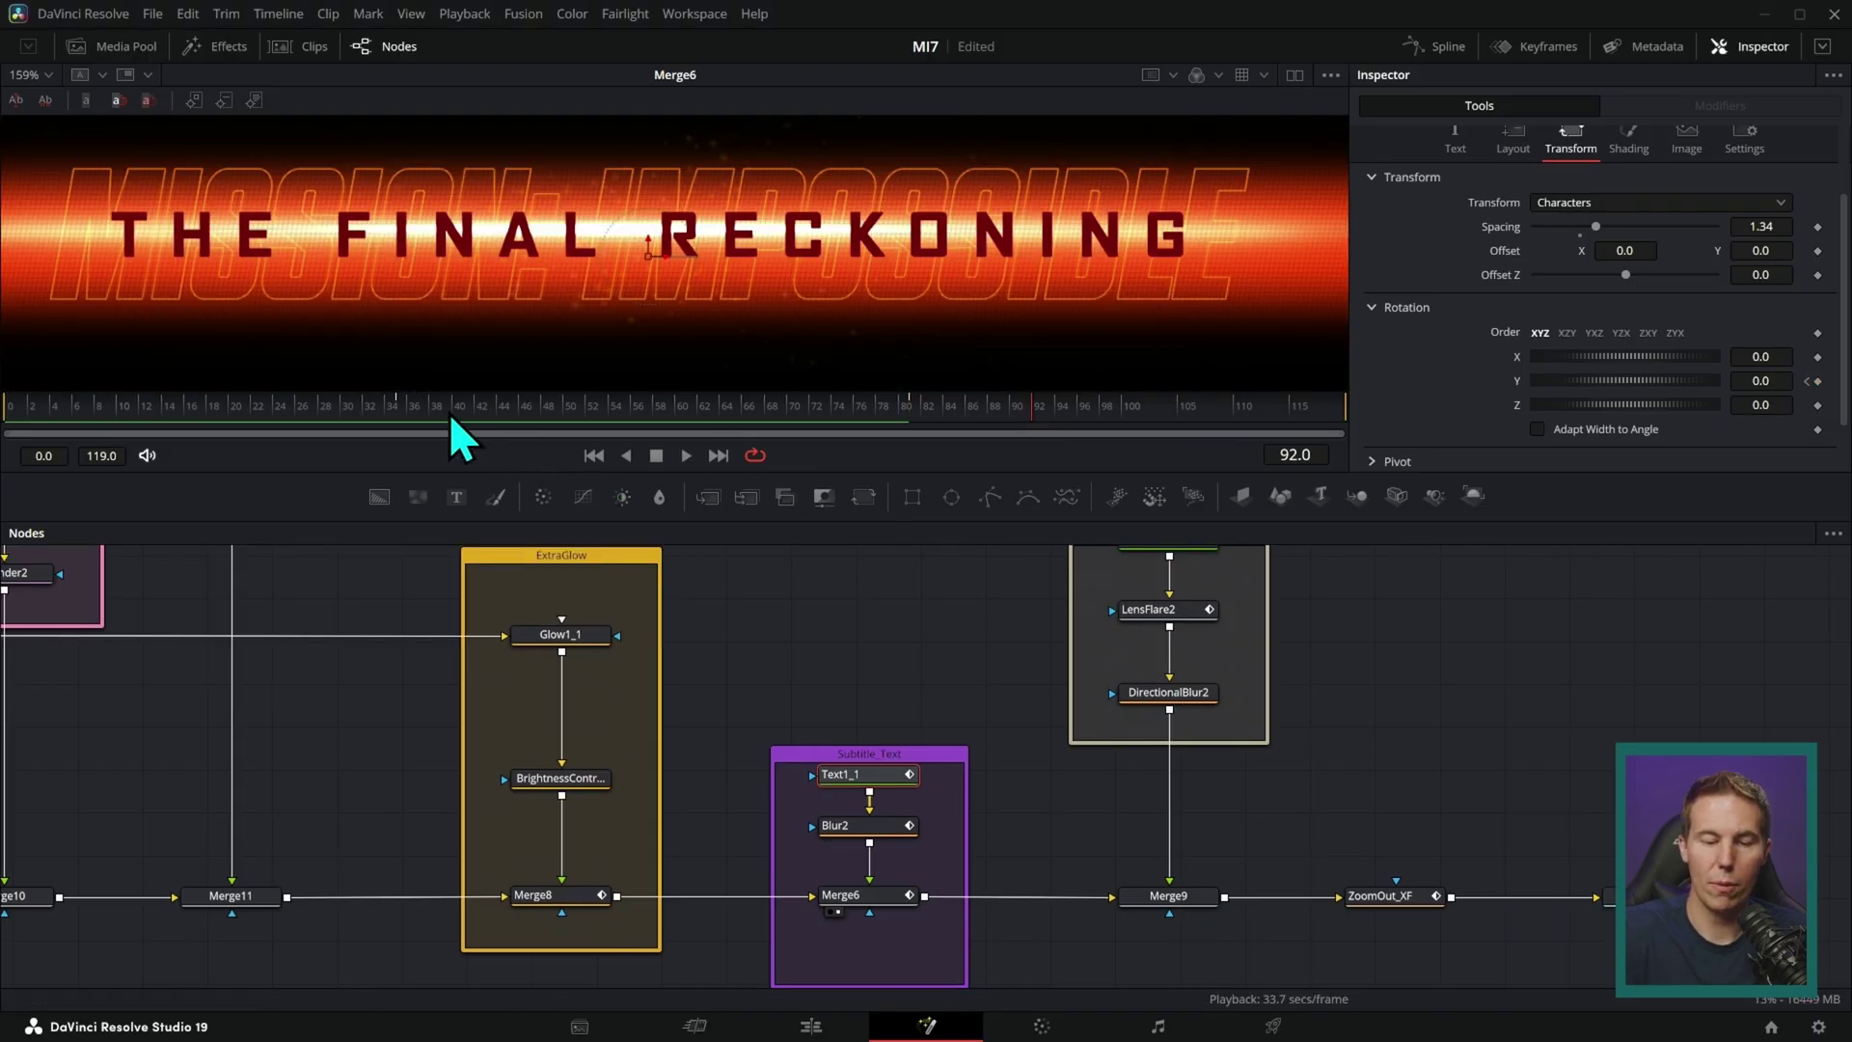
- Play Merge6's composite in DaVinci Resolve from frame 16 to review the subtitle reveal over the title
{"action": "left_click", "coordinate": [166, 419]}
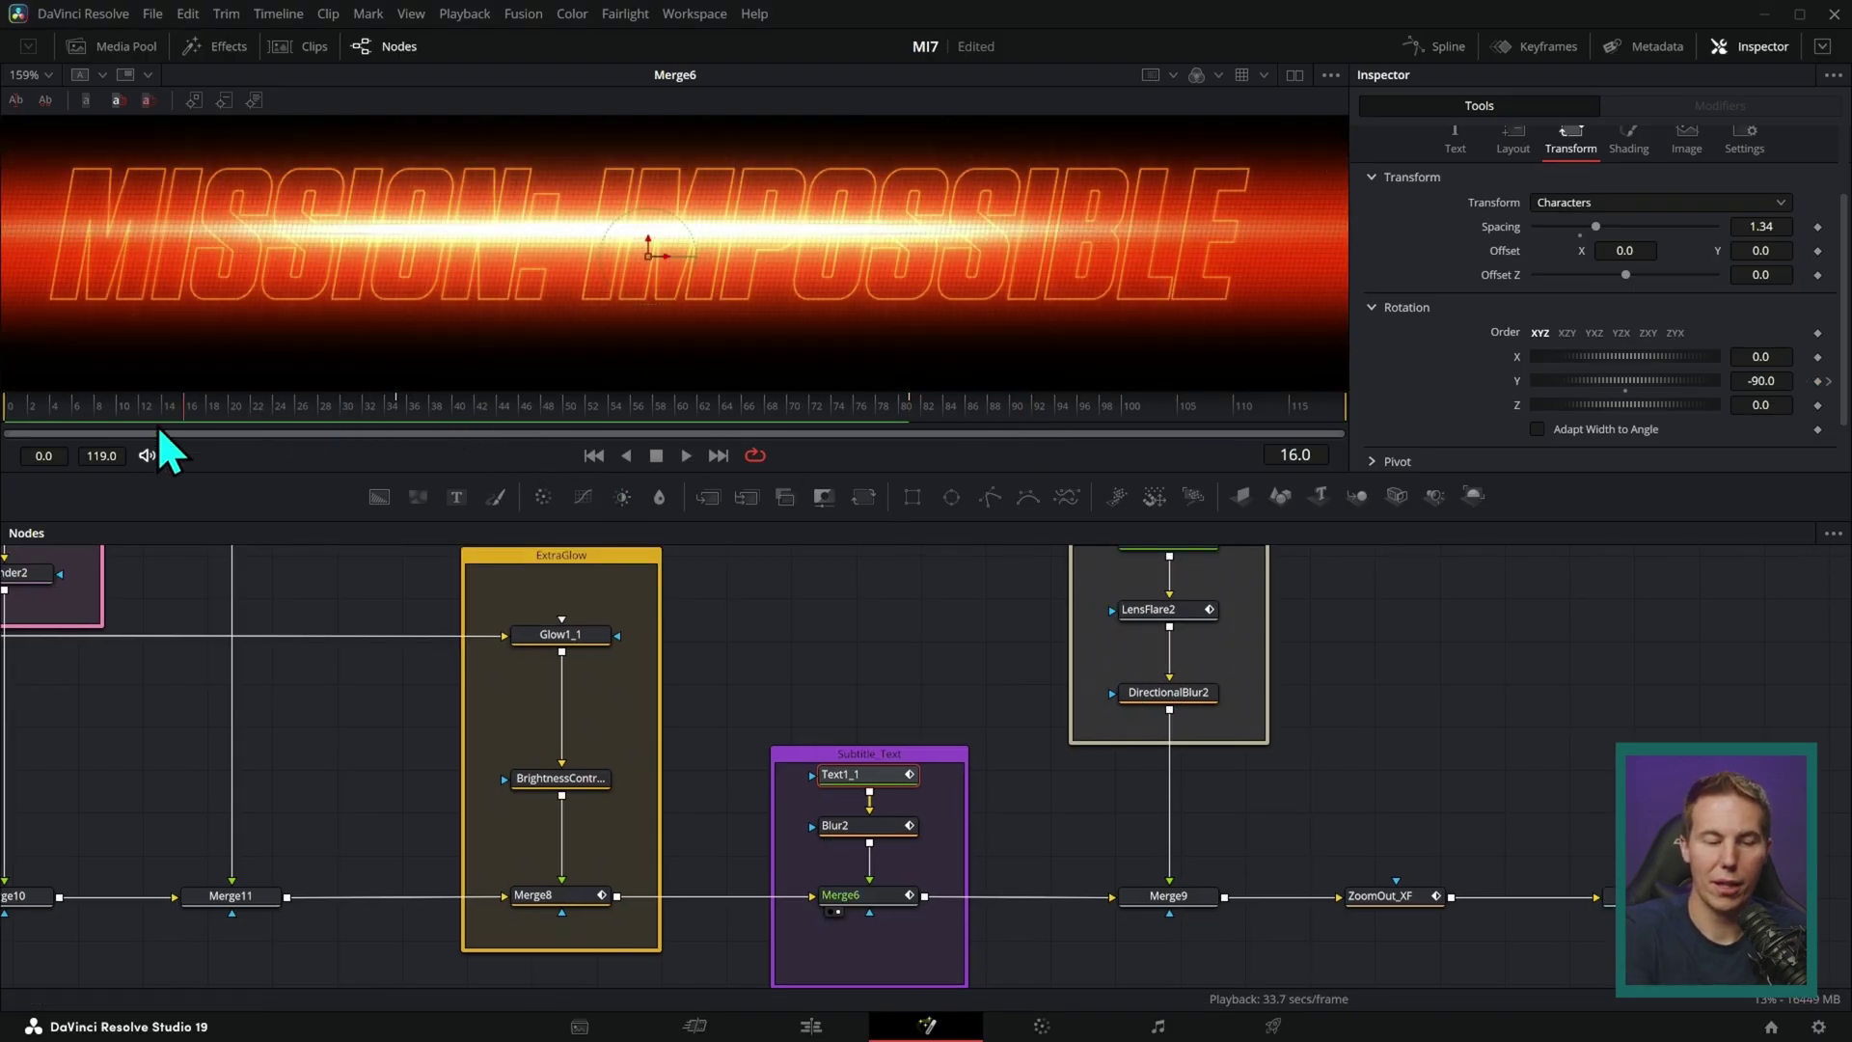
{"action": "key", "text": "space"}
{"action": "left_click", "coordinate": [888, 640]}
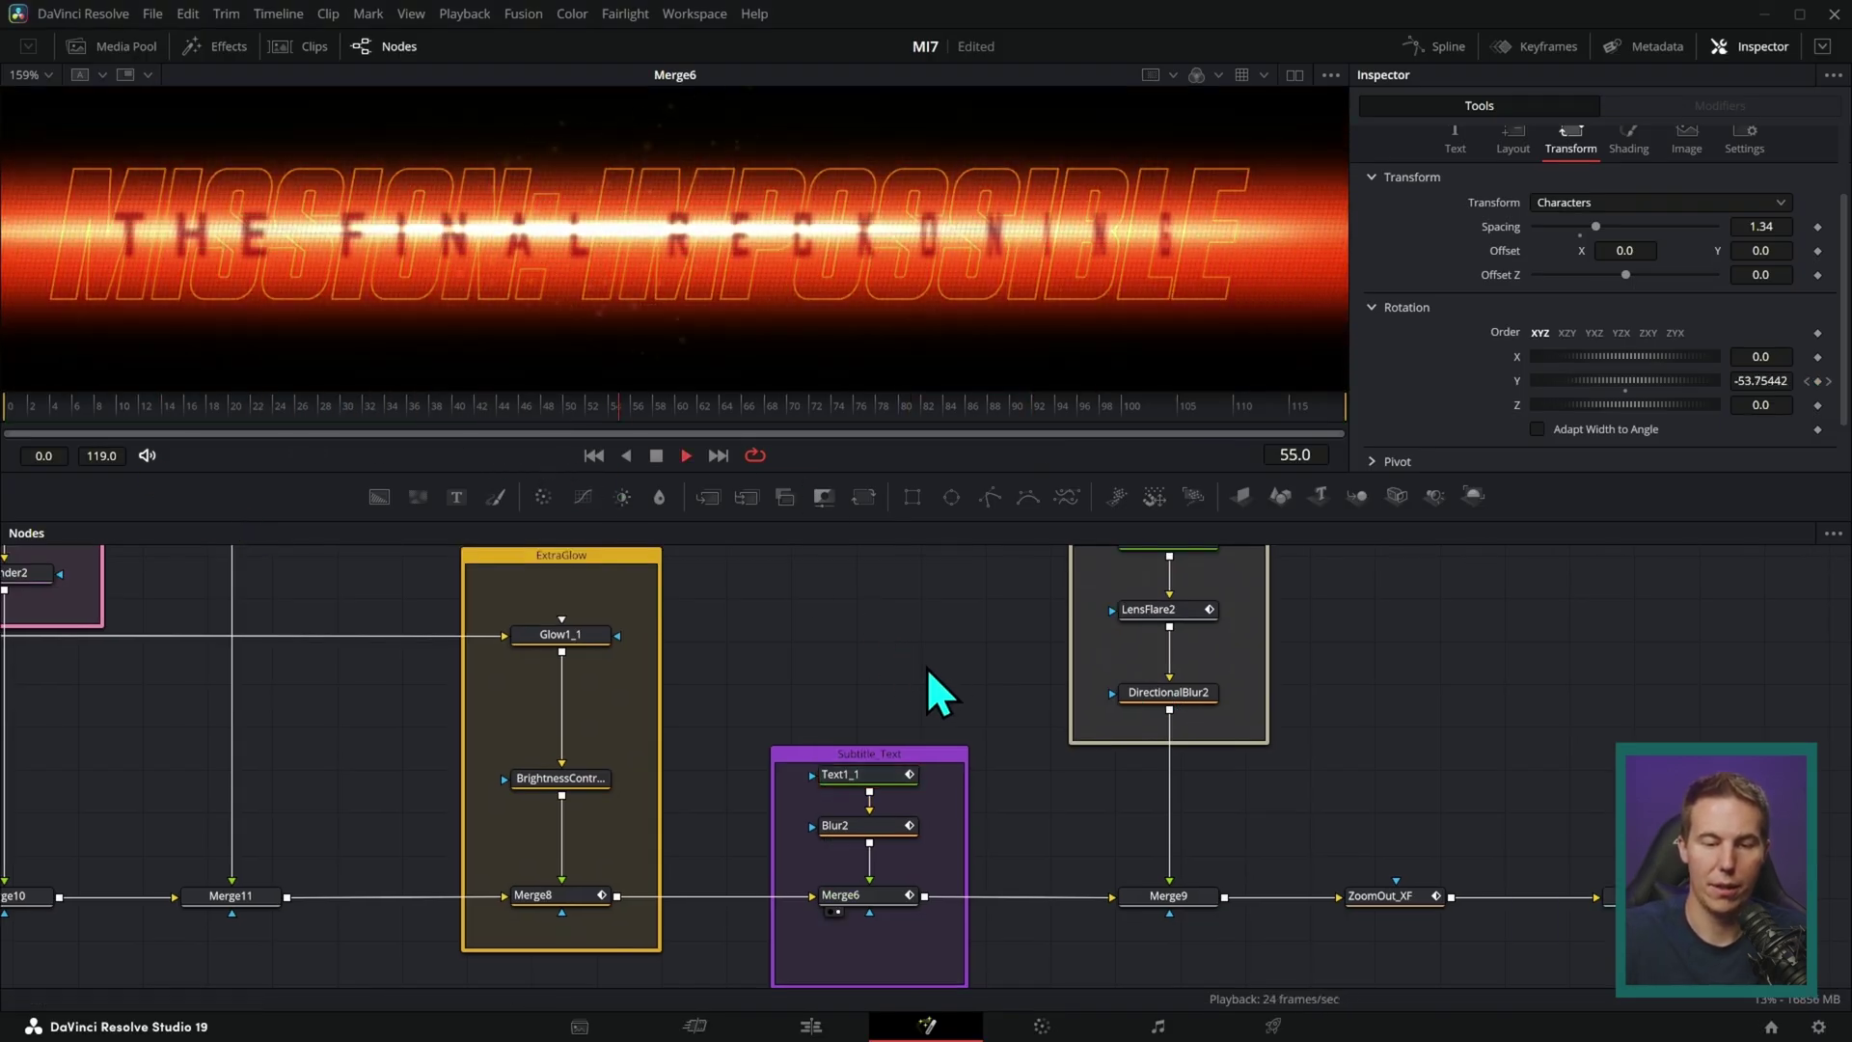
- Switch to the YouTube trailer and examine the light streak beside the subtitle around 1:54
{"action": "scroll", "coordinate": [1194, 625], "scroll_direction": "up", "scroll_amount": 5}
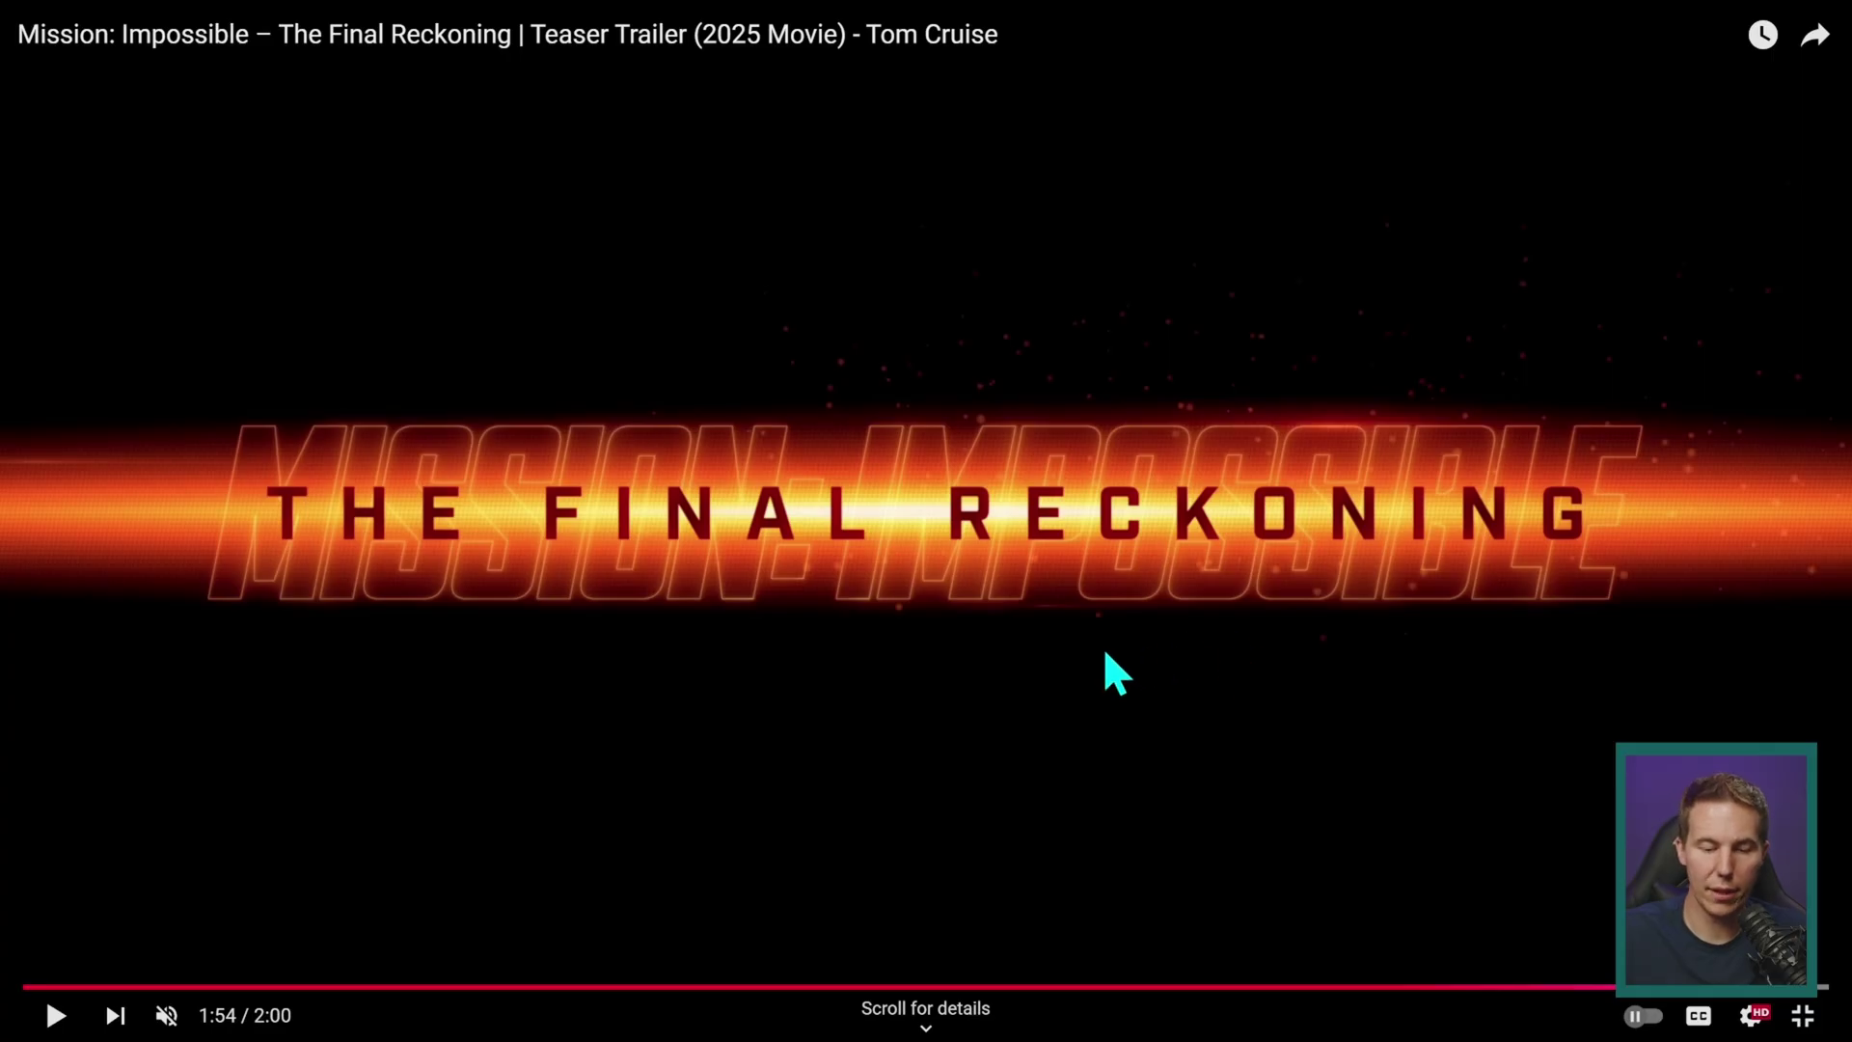
{"action": "left_click", "coordinate": [1045, 620]}
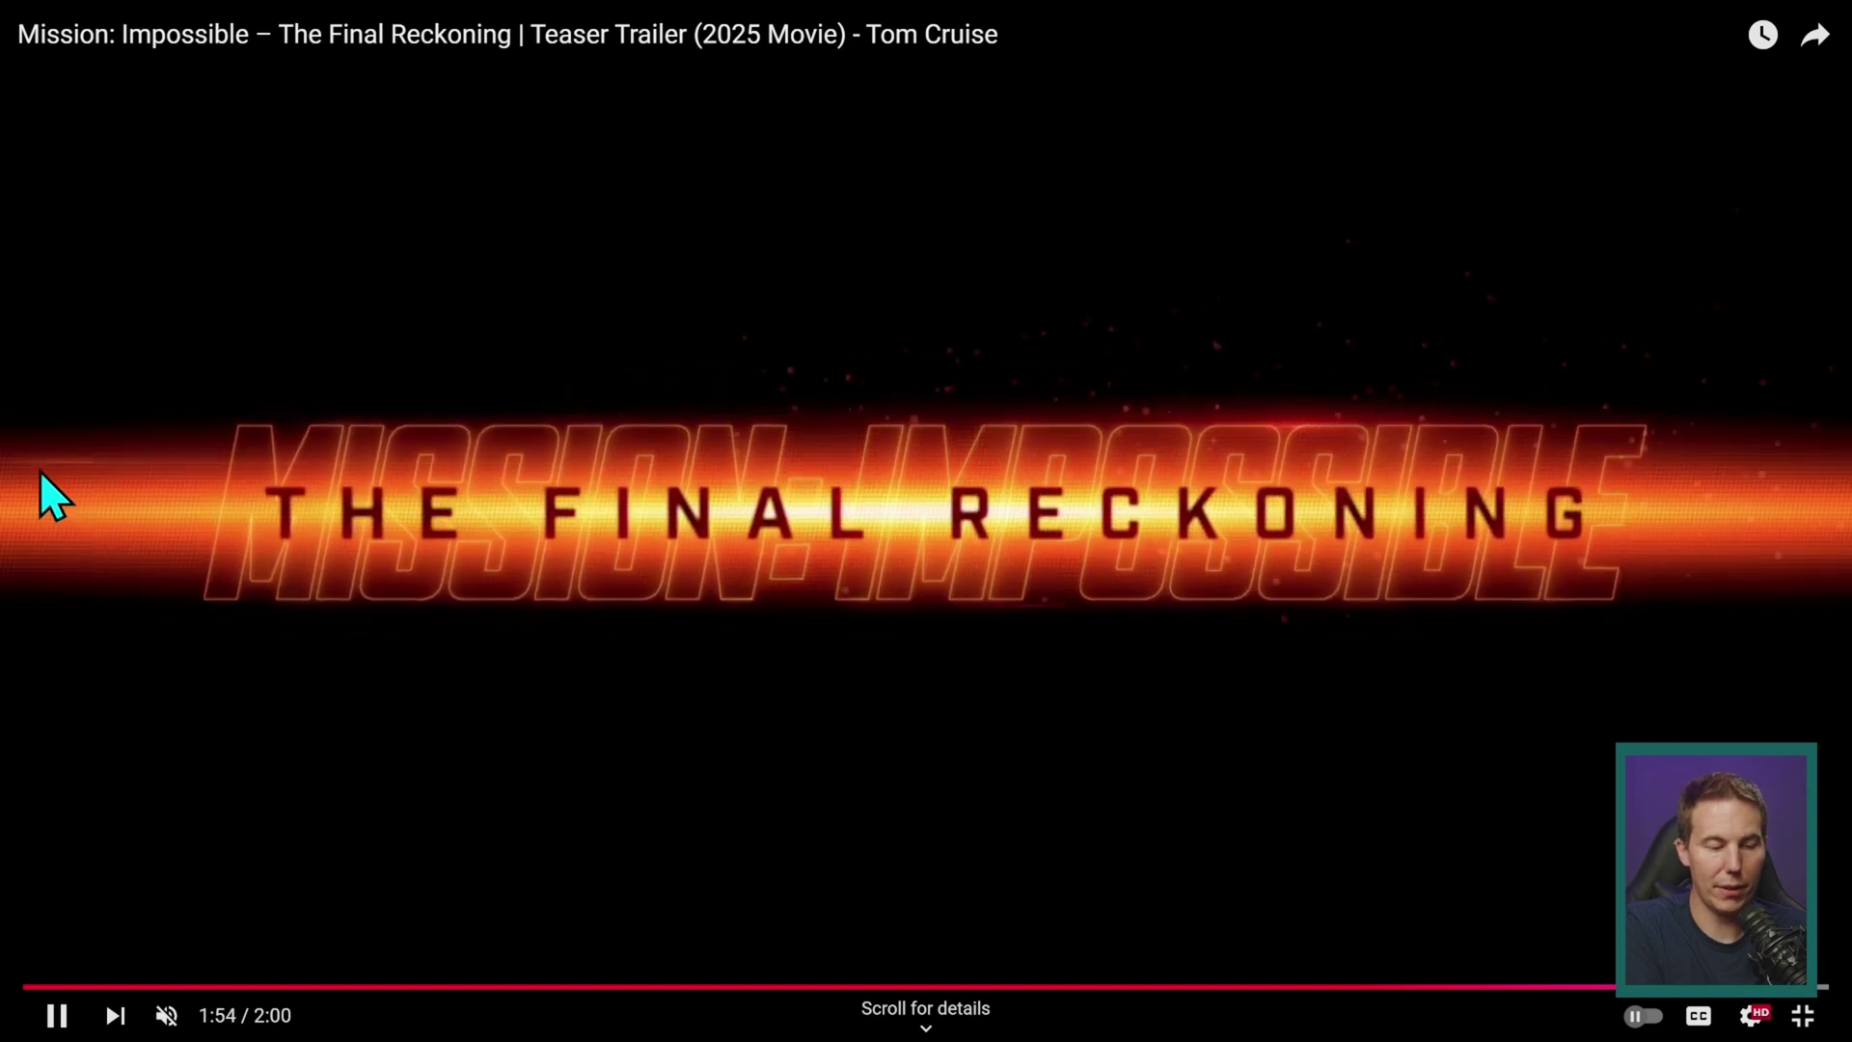
{"action": "left_click", "coordinate": [174, 545]}
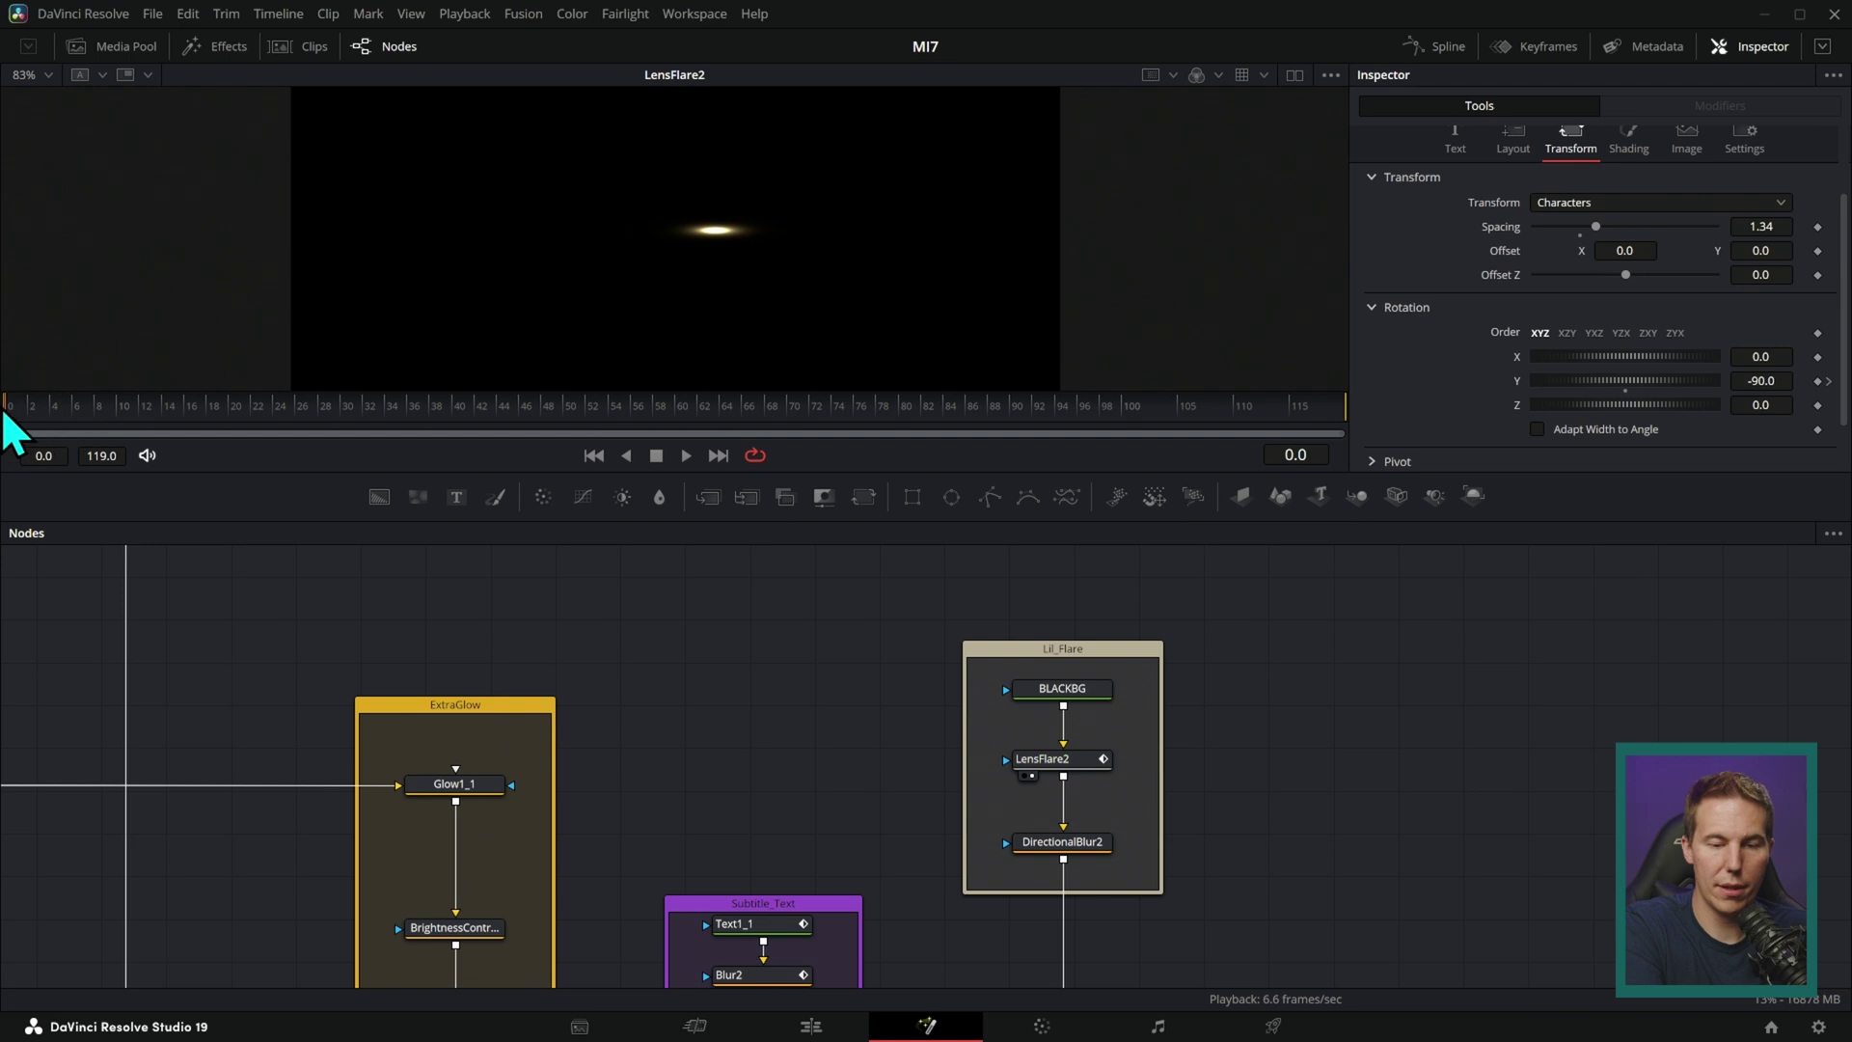
- Scrub through LensFlare2's moving flare in the Lil_Flare group in DaVinci Resolve and view its stretched version from DirectionalBlur2
{"action": "left_click_drag", "start_coordinate": [4, 406], "coordinate": [573, 406]}
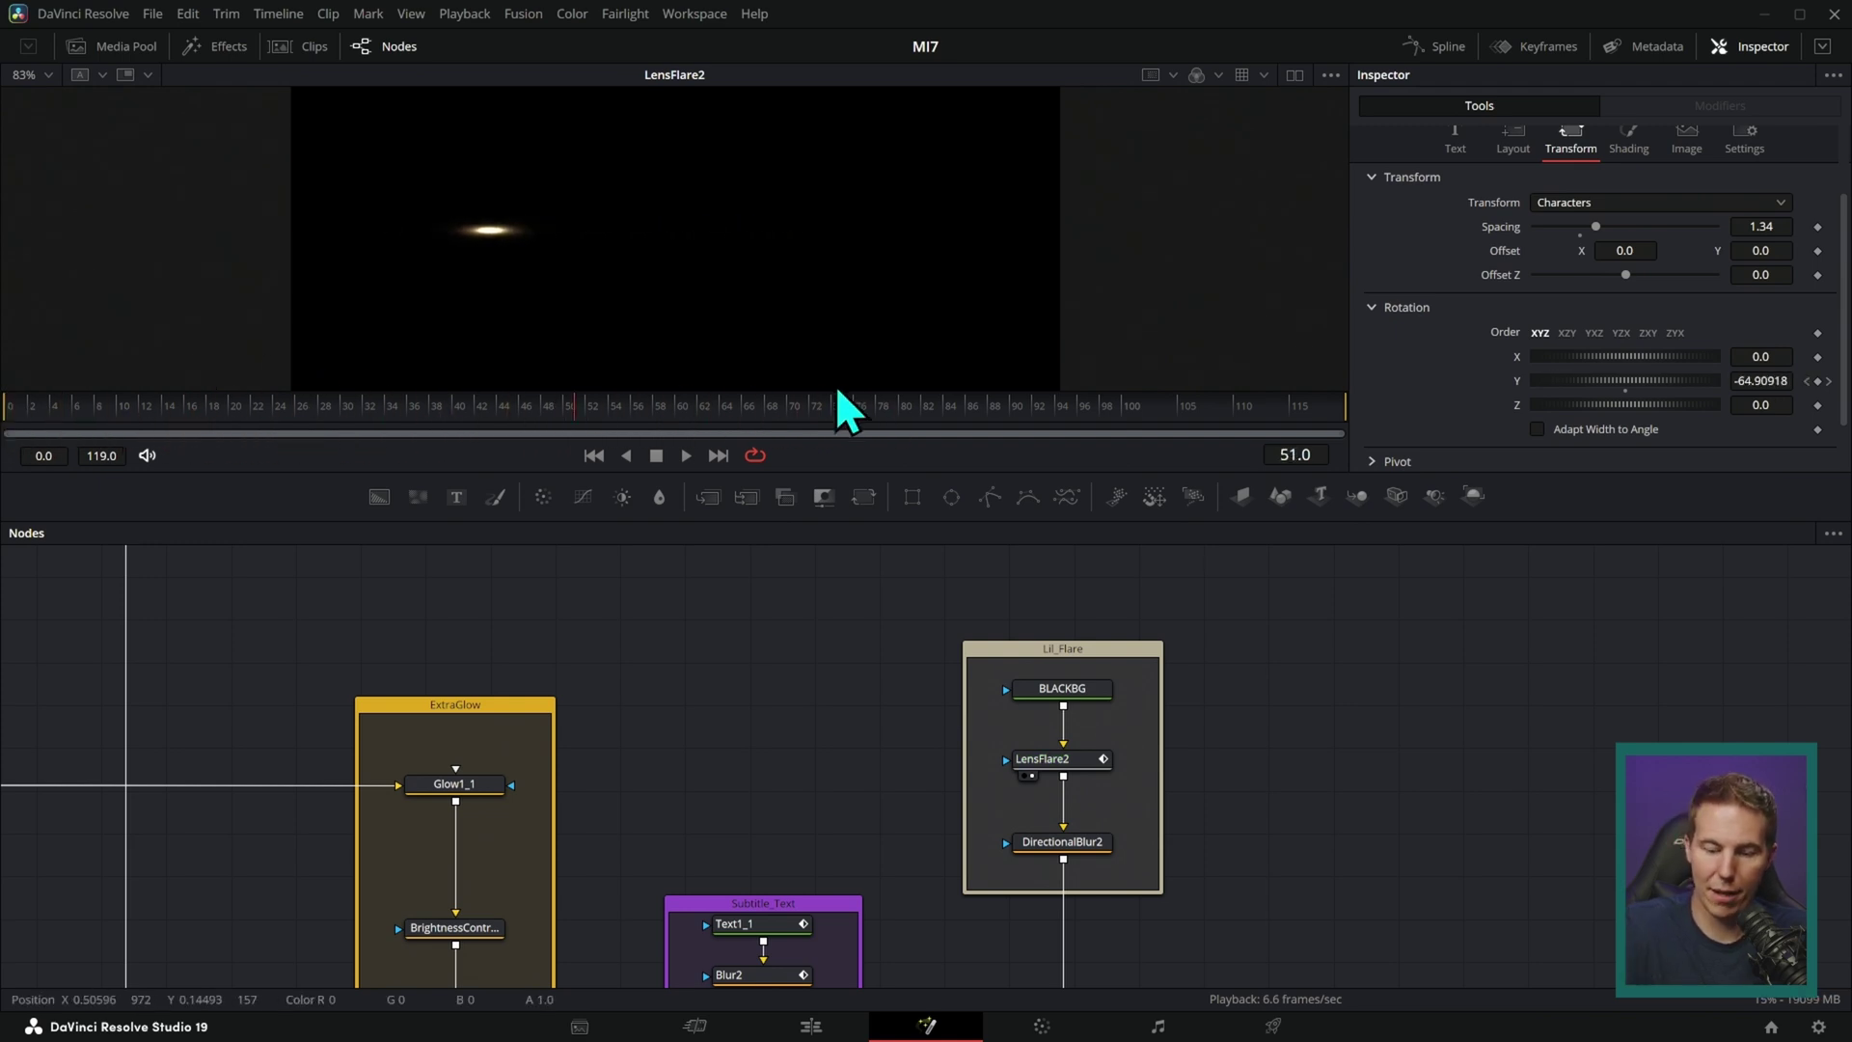
{"action": "left_click_drag", "start_coordinate": [1072, 848], "coordinate": [990, 164]}
{"action": "left_click_drag", "start_coordinate": [536, 406], "coordinate": [39, 425]}
{"action": "scroll", "coordinate": [1196, 781], "scroll_direction": "down", "scroll_amount": 5}
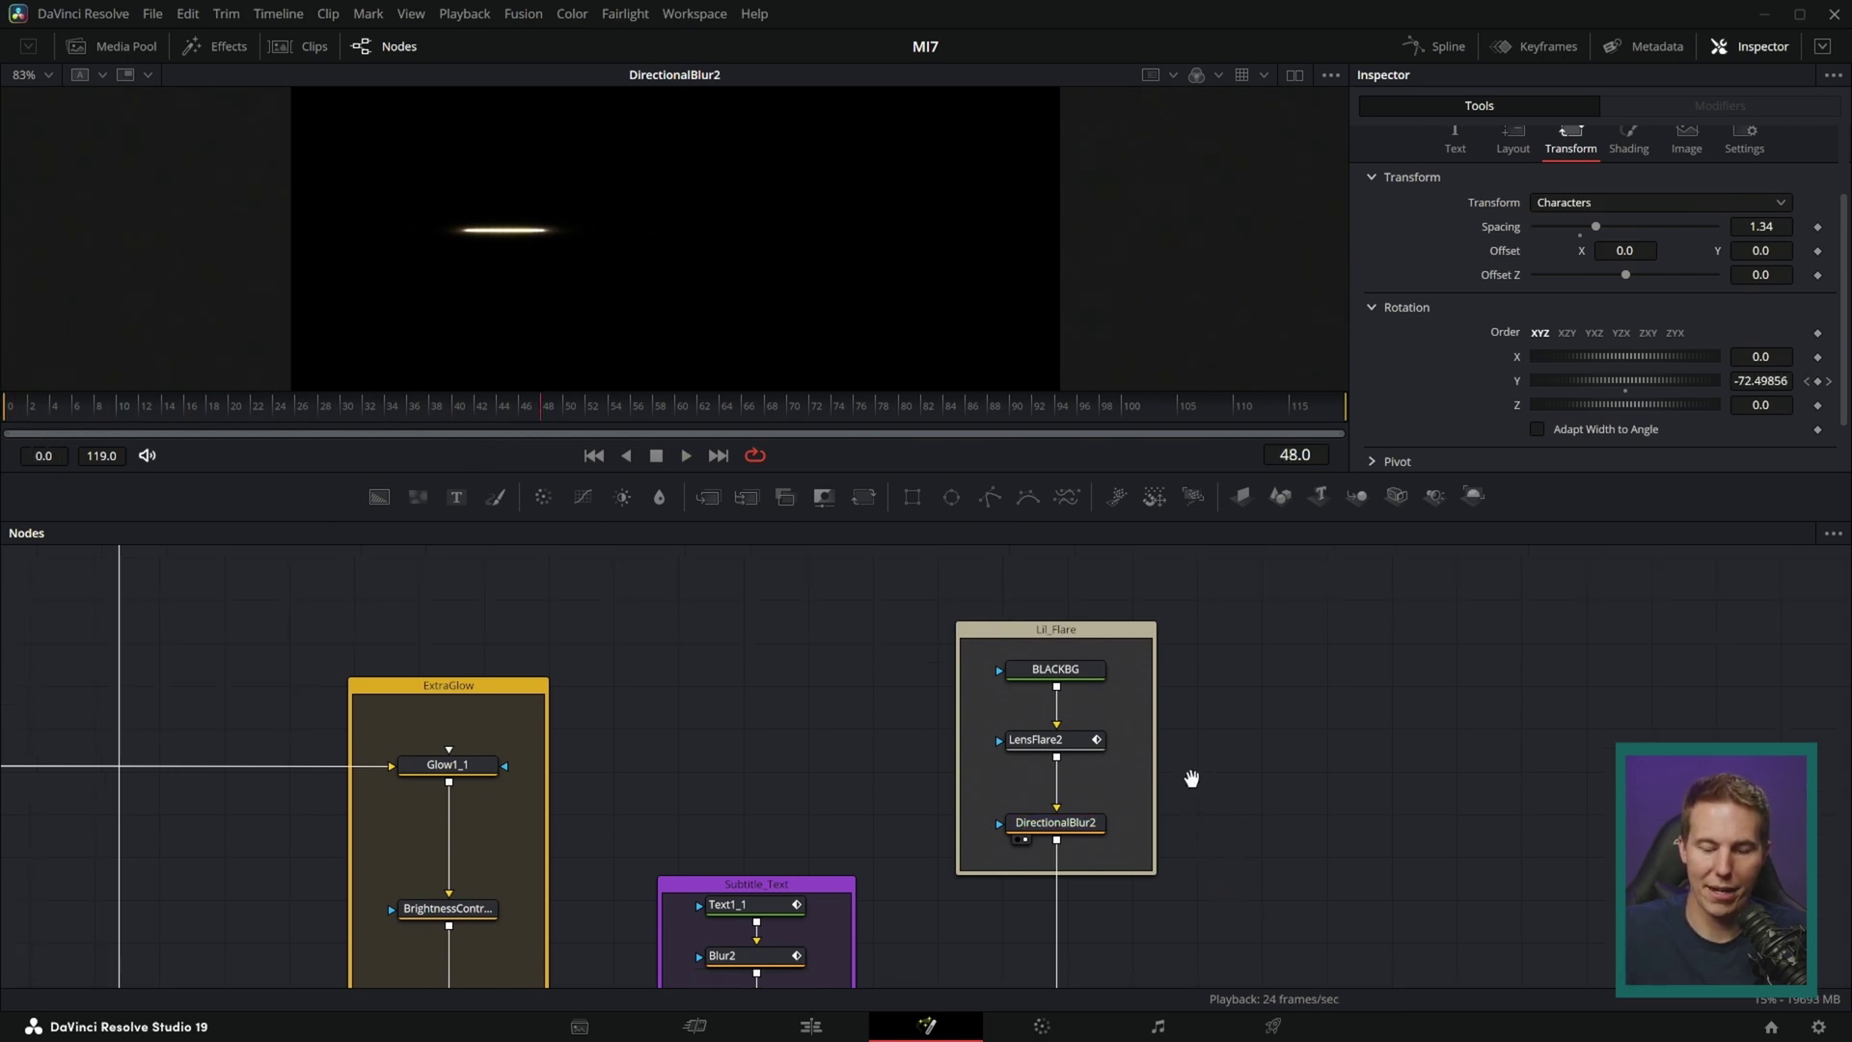
- View Merge9's composite with the small flare and play it from the beginning
{"action": "left_click", "coordinate": [1035, 738]}
{"action": "key", "text": "1"}
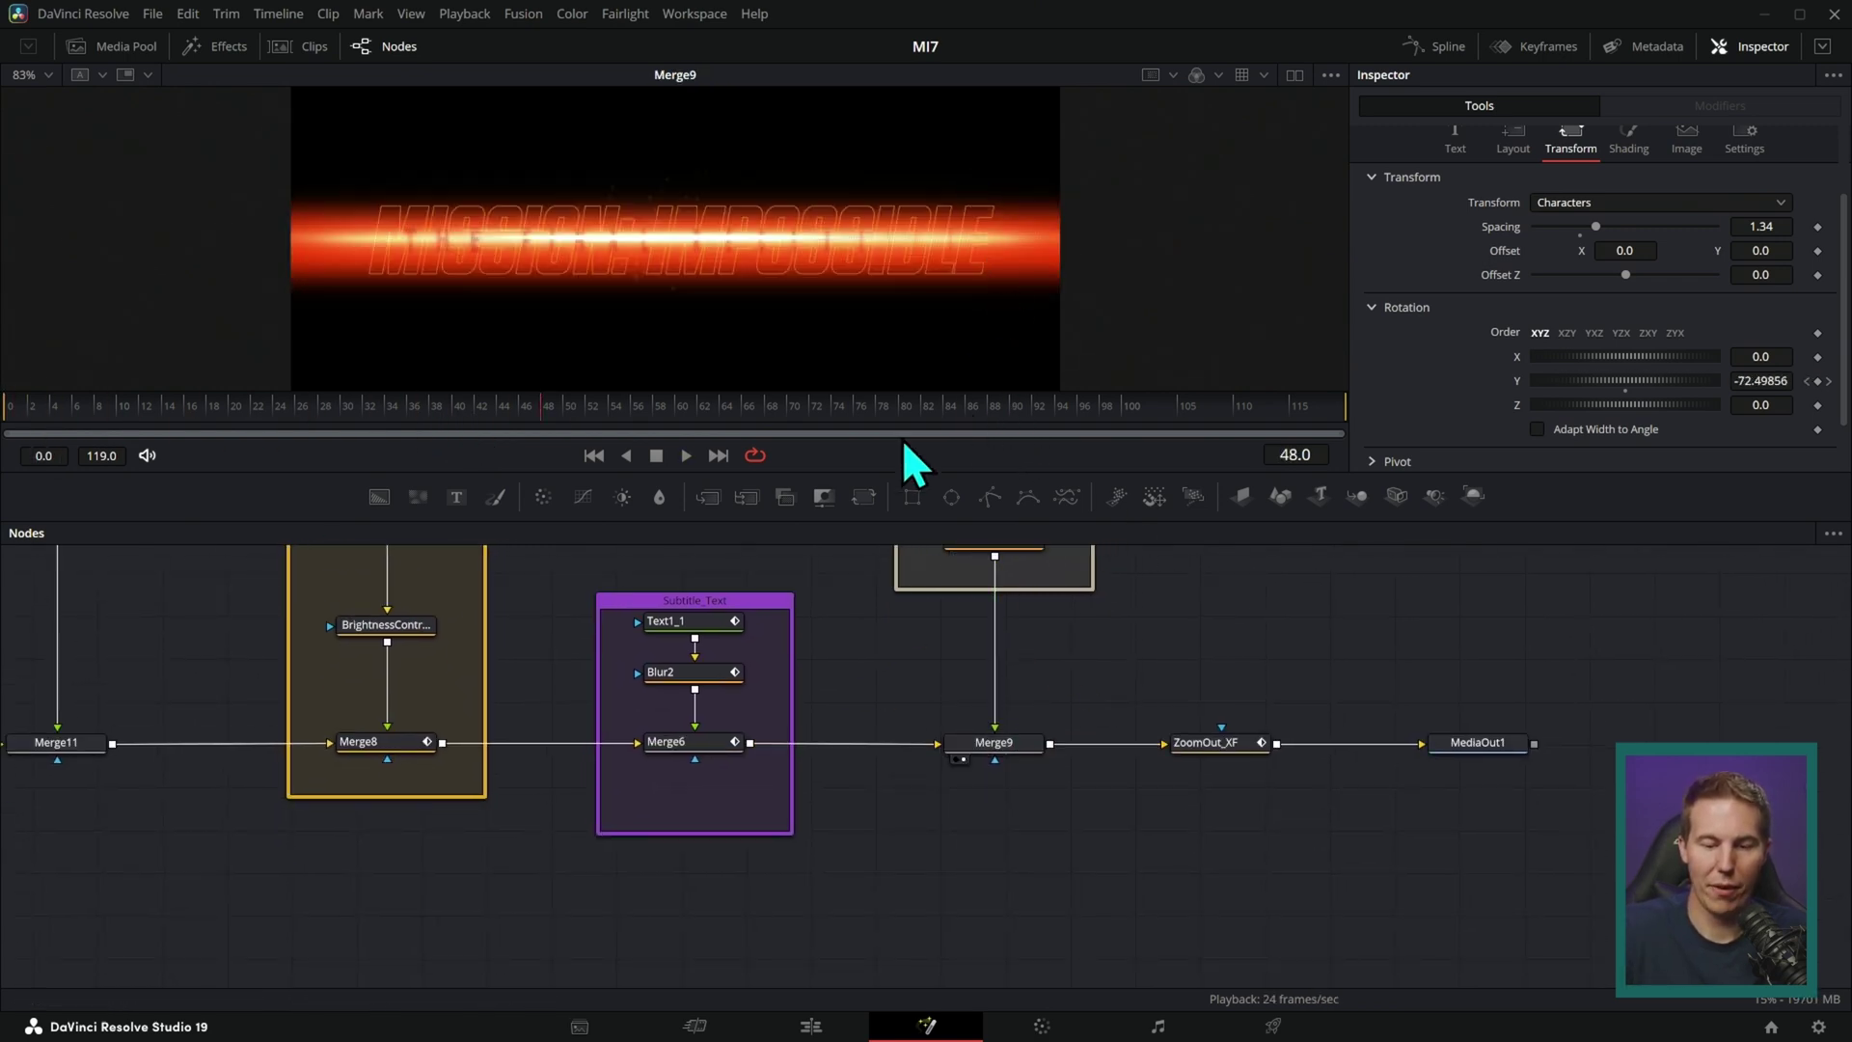
{"action": "left_click_drag", "start_coordinate": [536, 415], "coordinate": [12, 401]}
{"action": "key", "text": "space"}
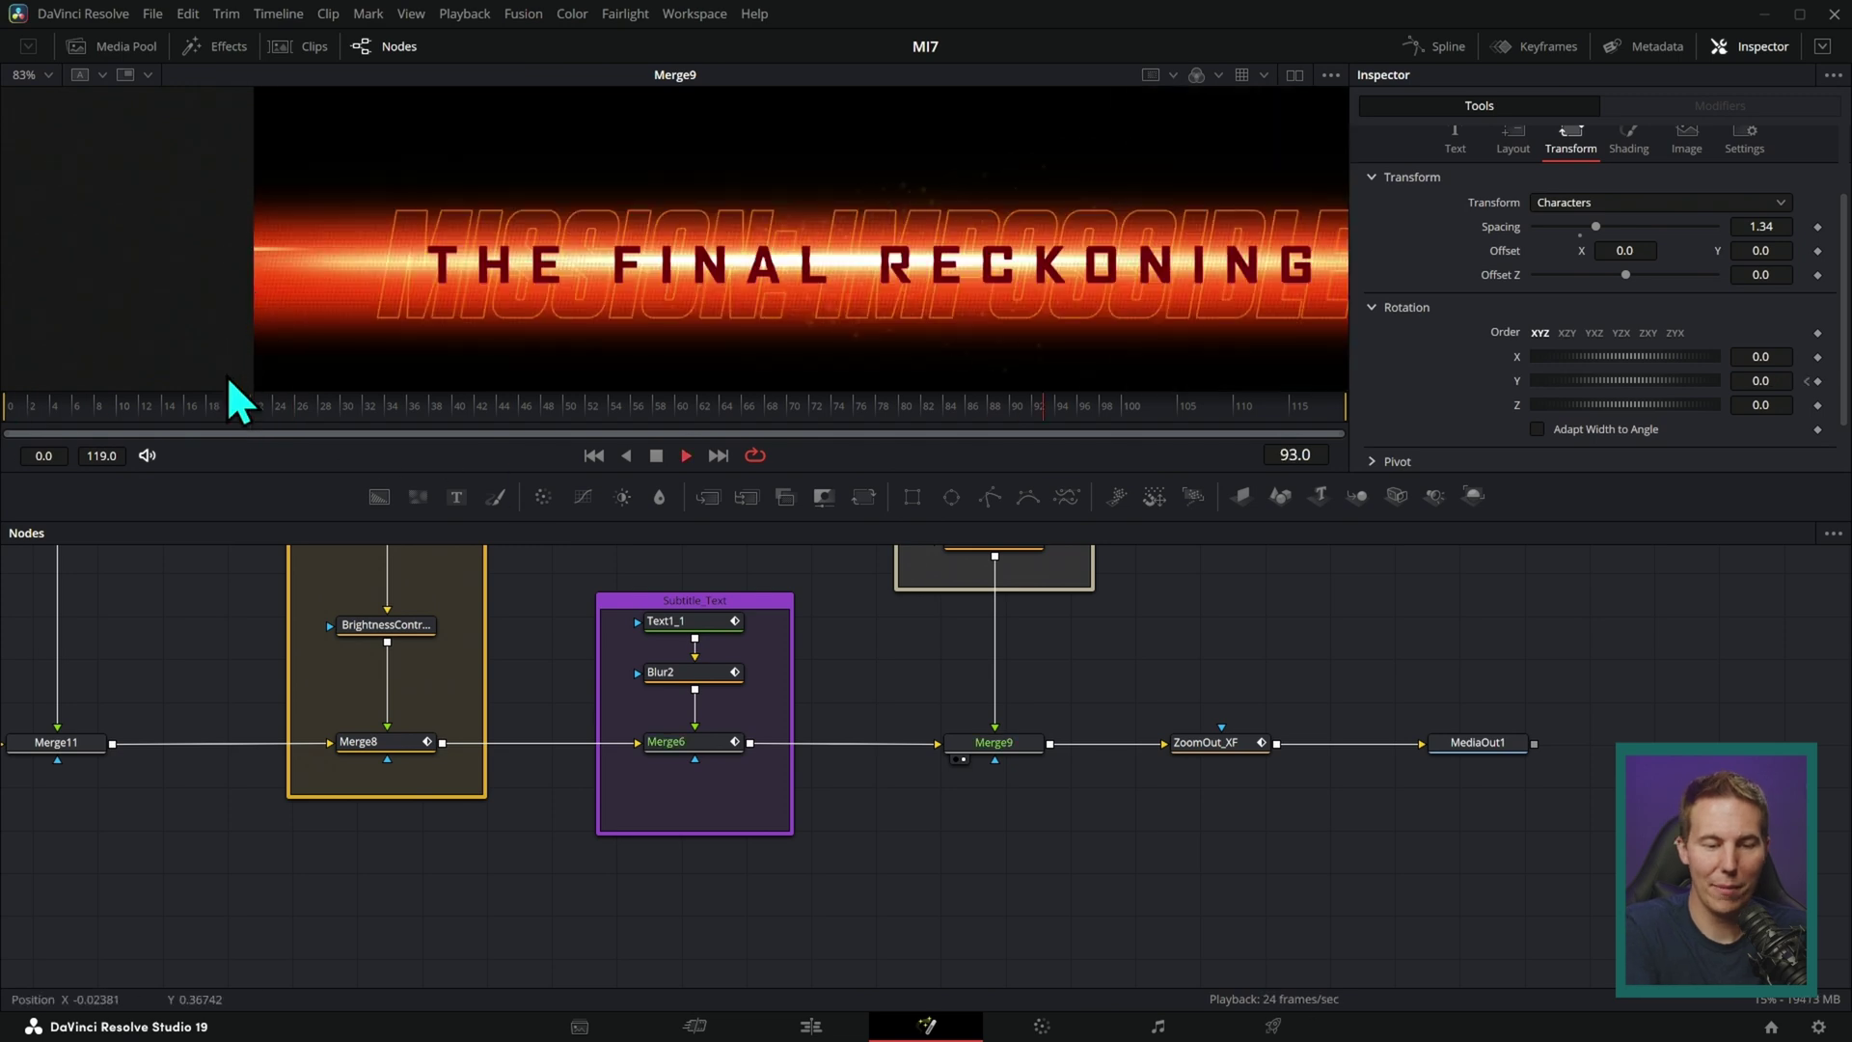
{"action": "left_click_drag", "start_coordinate": [1130, 658], "coordinate": [1088, 659]}
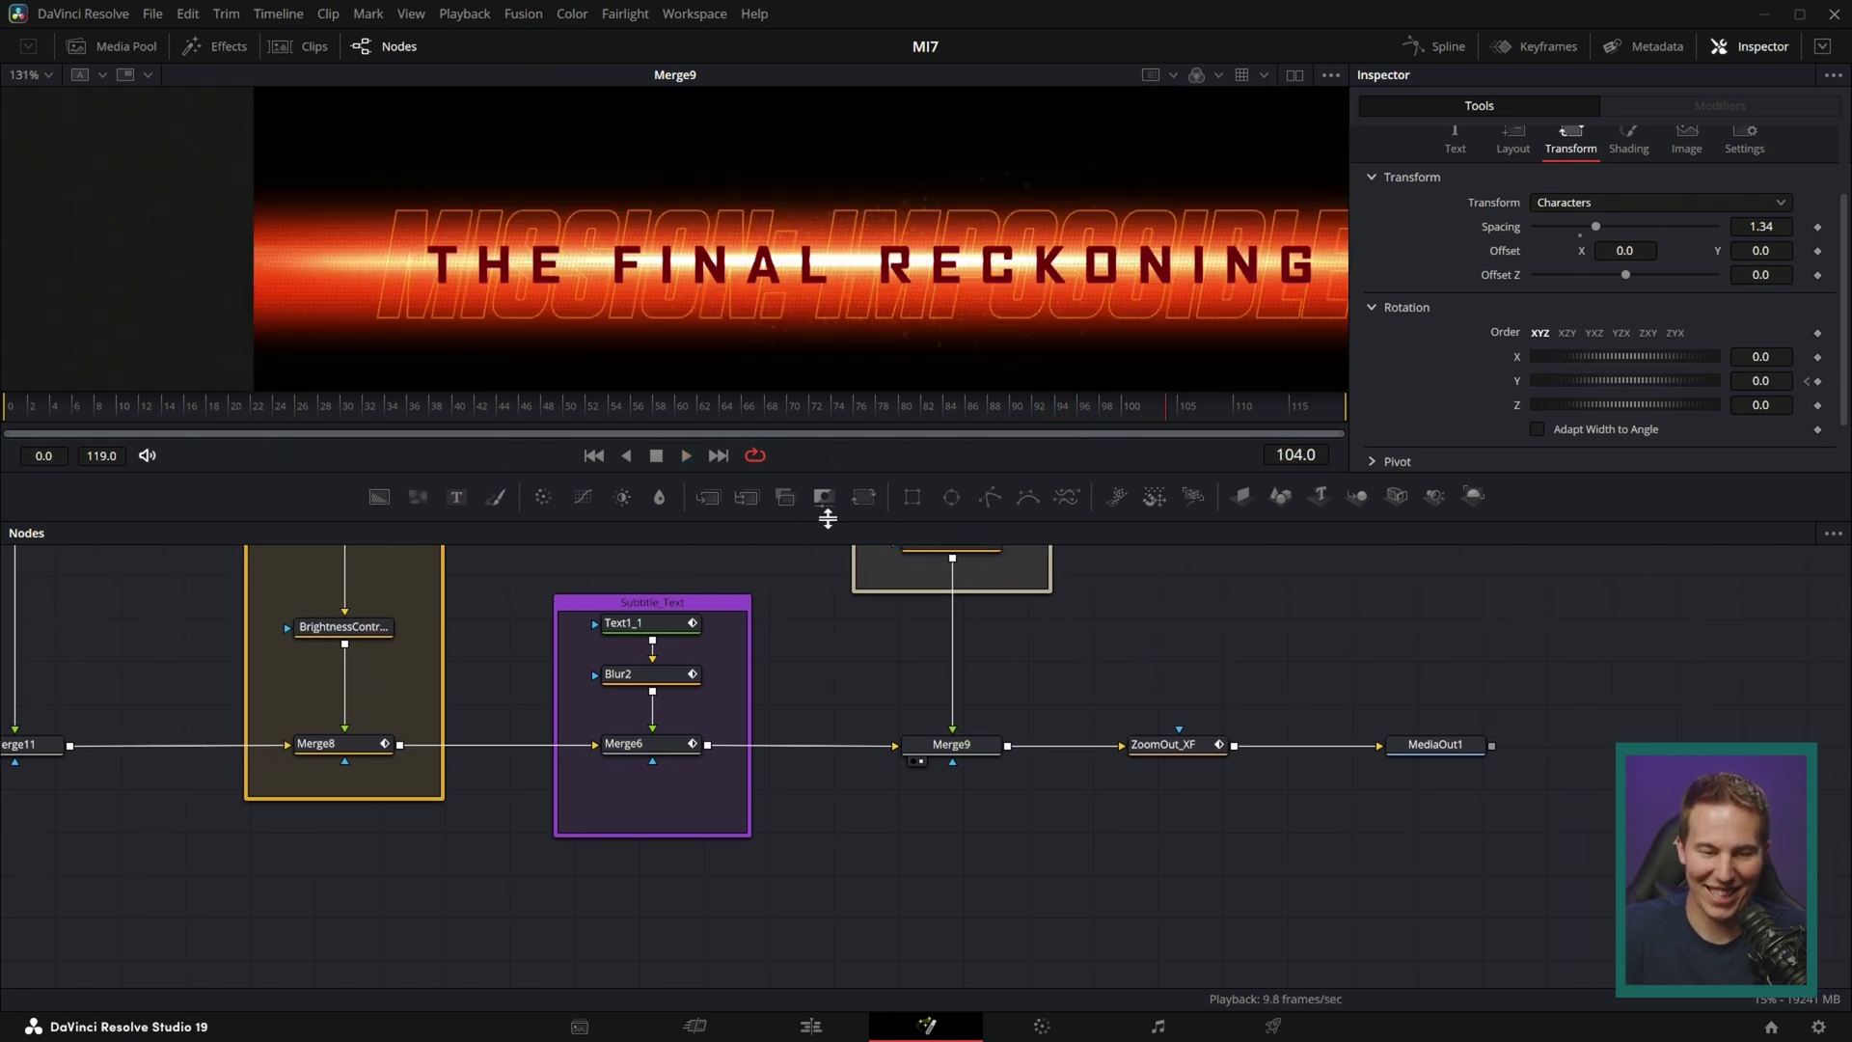
- View ZoomOut_XF's output with the full title framed and examine its animated Size setting
{"action": "left_click", "coordinate": [1148, 761]}
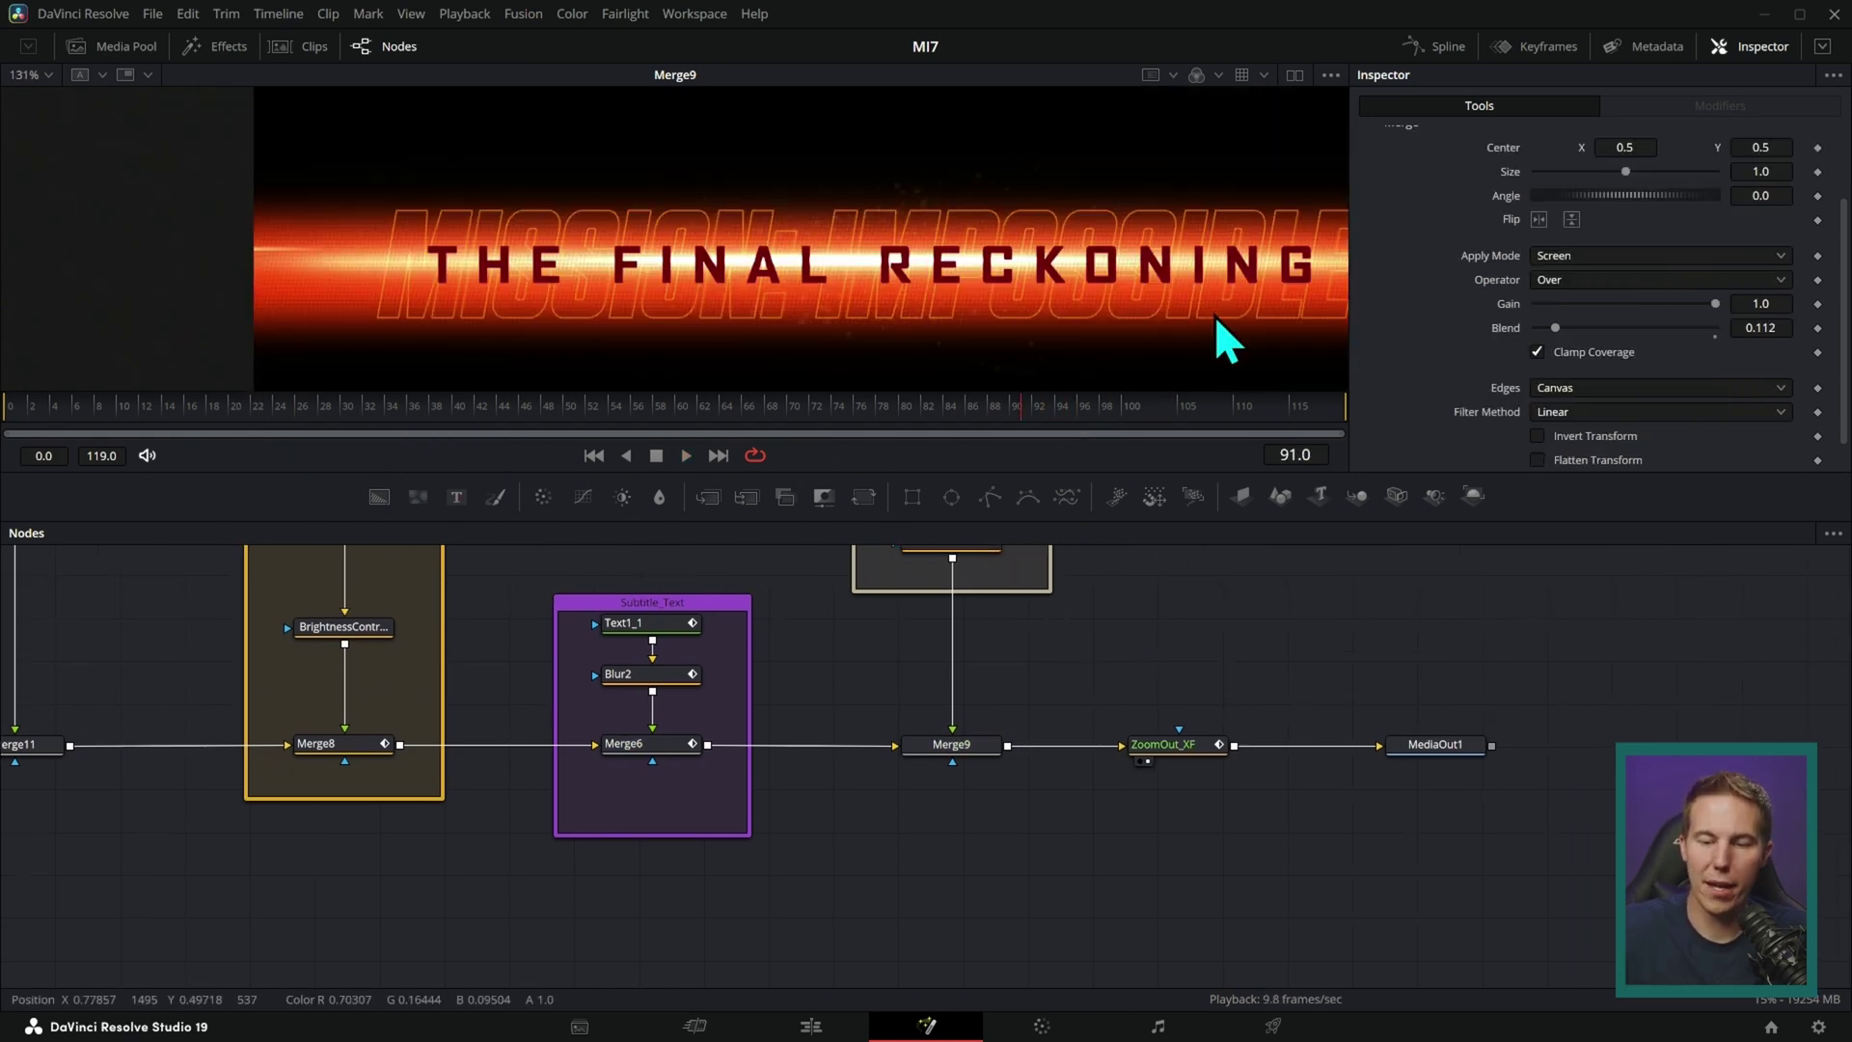
{"action": "left_click_drag", "start_coordinate": [1158, 282], "coordinate": [895, 256]}
{"action": "scroll", "coordinate": [1062, 269], "scroll_direction": "down", "scroll_amount": 2}
{"action": "scroll", "coordinate": [1062, 269], "scroll_direction": "up", "scroll_amount": 1}
{"action": "scroll", "coordinate": [899, 259], "scroll_direction": "up", "scroll_amount": 1}
{"action": "left_click", "coordinate": [1178, 745]}
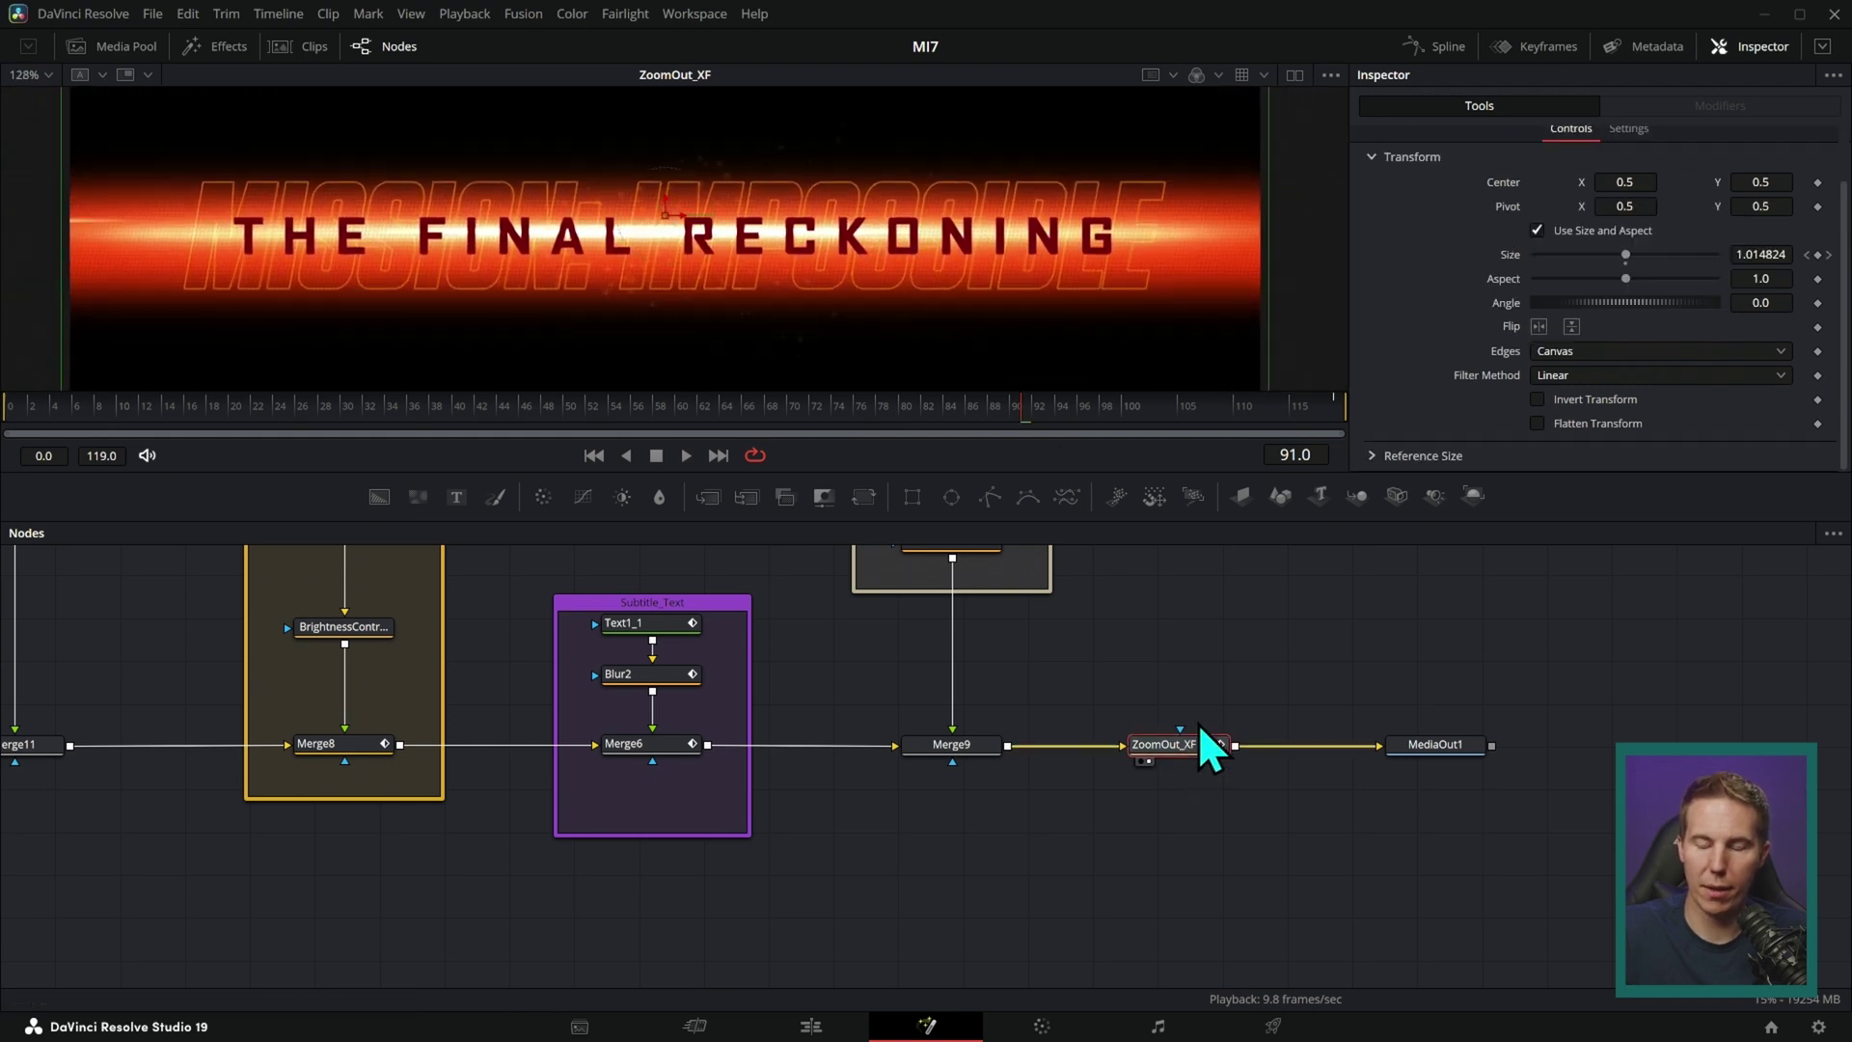